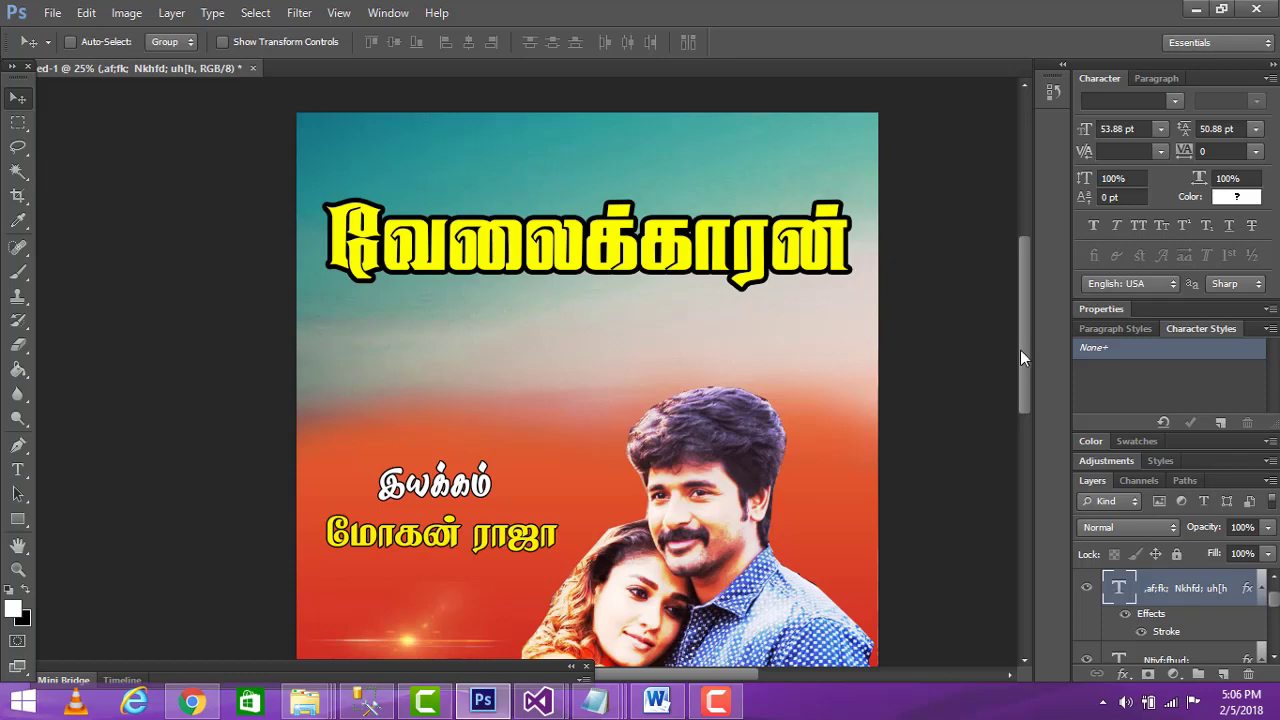
Examine the finished movie poster from its lower edge back up to the title.
{"action": "left_click_drag", "start_coordinate": [1020, 350], "coordinate": [1026, 511]}
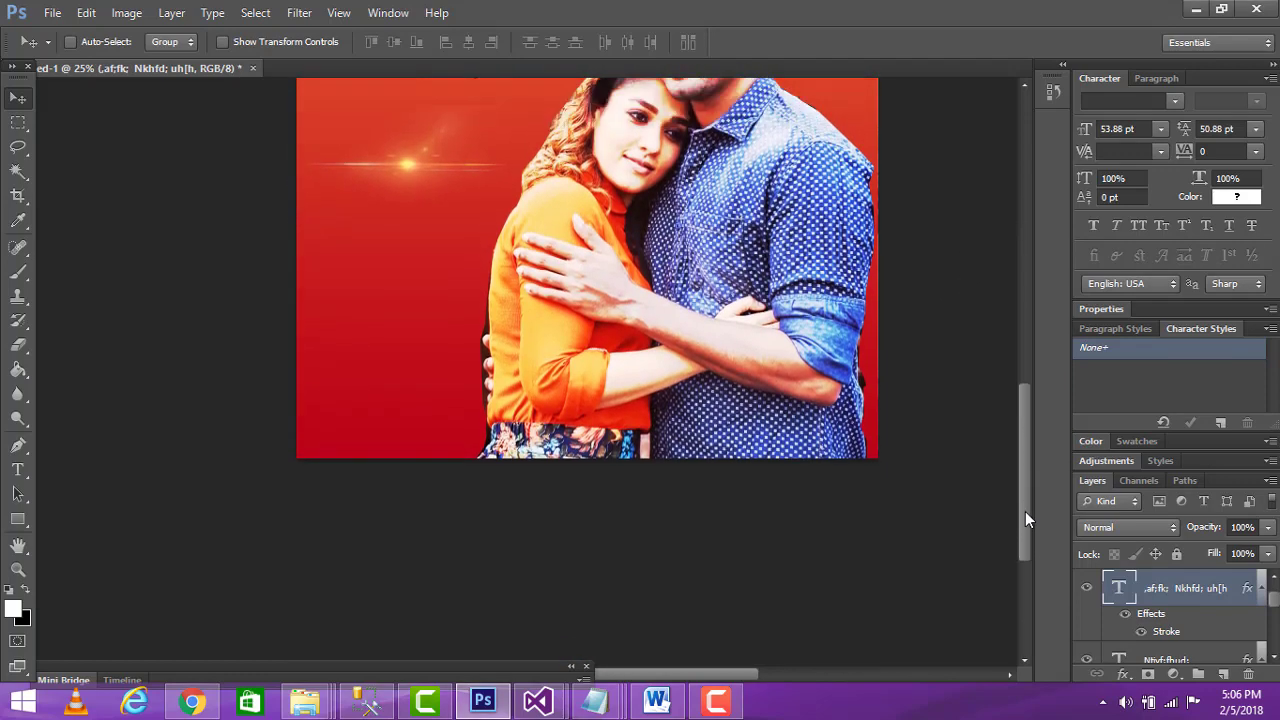
{"action": "scroll", "coordinate": [1025, 511], "scroll_direction": "up", "scroll_amount": 5}
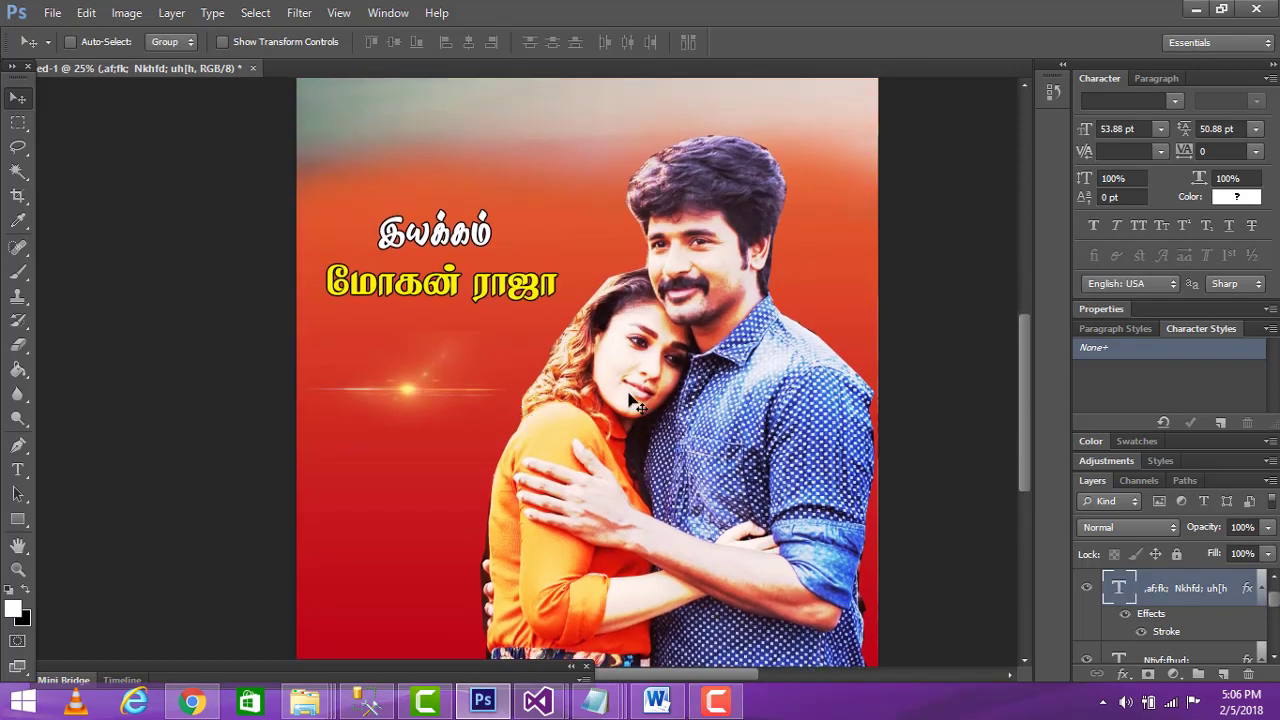
{"action": "scroll", "coordinate": [518, 370], "scroll_direction": "up", "scroll_amount": 2}
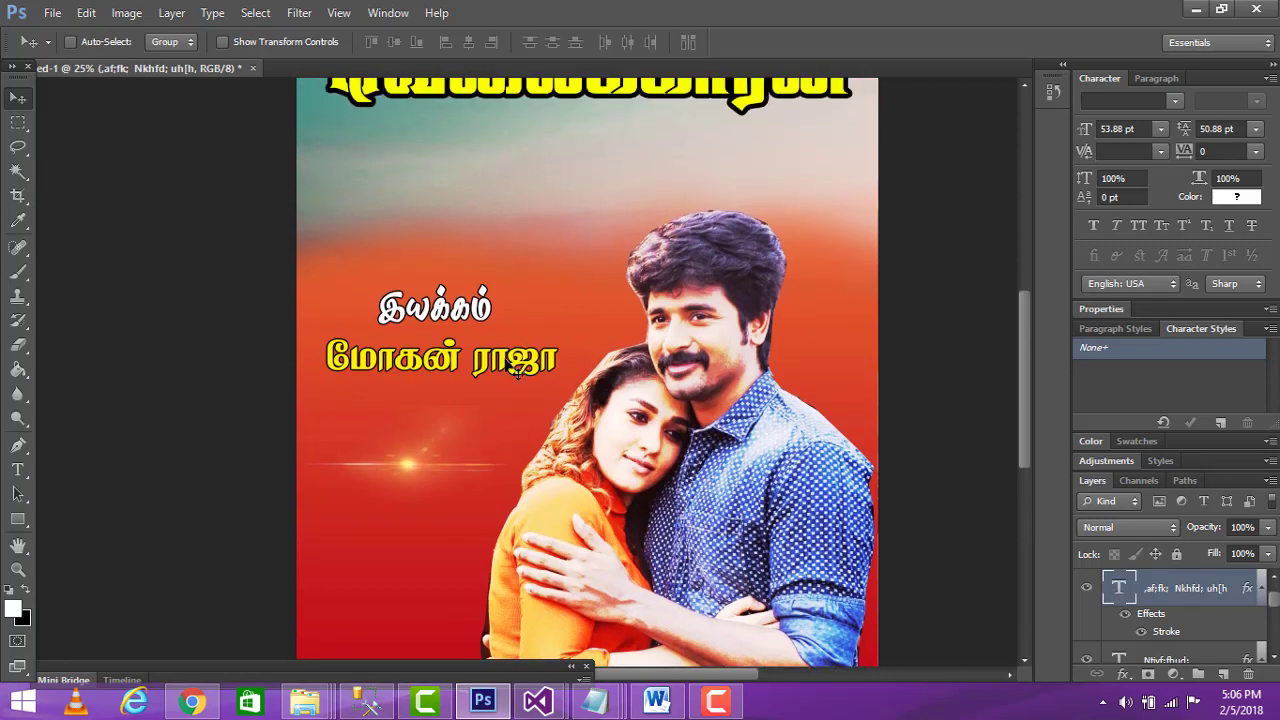
{"action": "scroll", "coordinate": [504, 475], "scroll_direction": "up", "scroll_amount": 2}
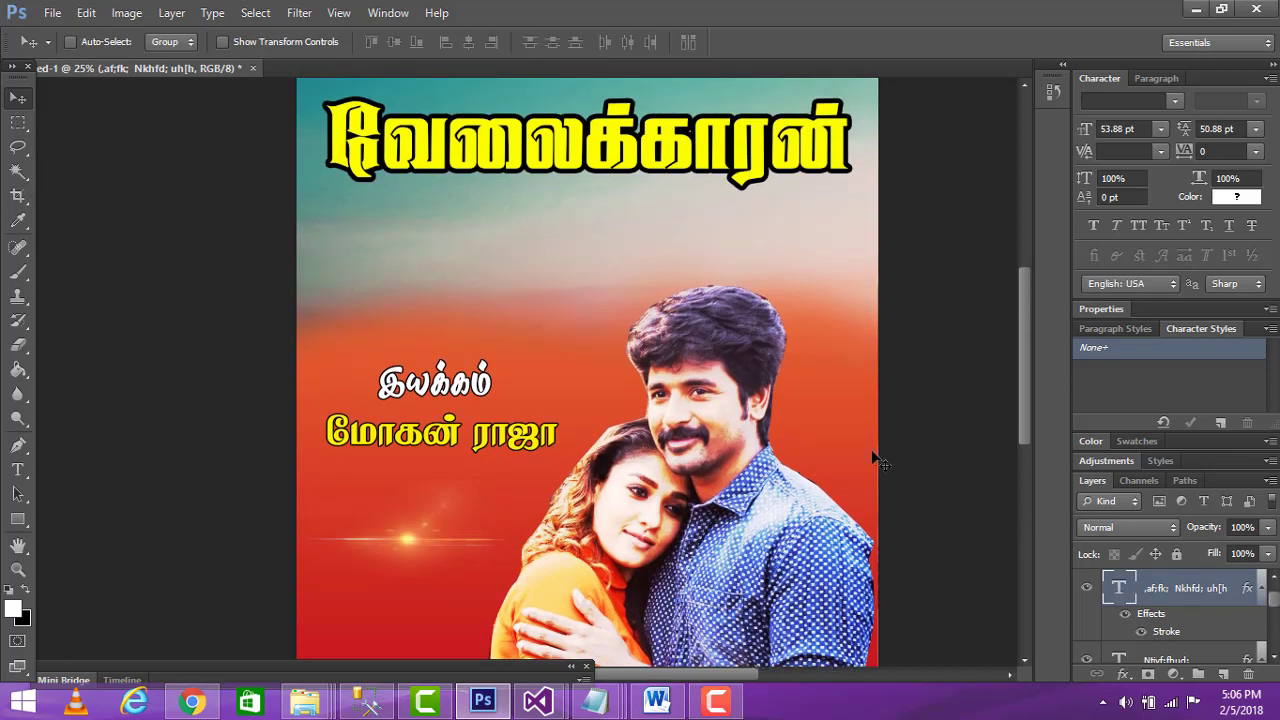
{"action": "scroll", "coordinate": [872, 460], "scroll_direction": "up", "scroll_amount": 2}
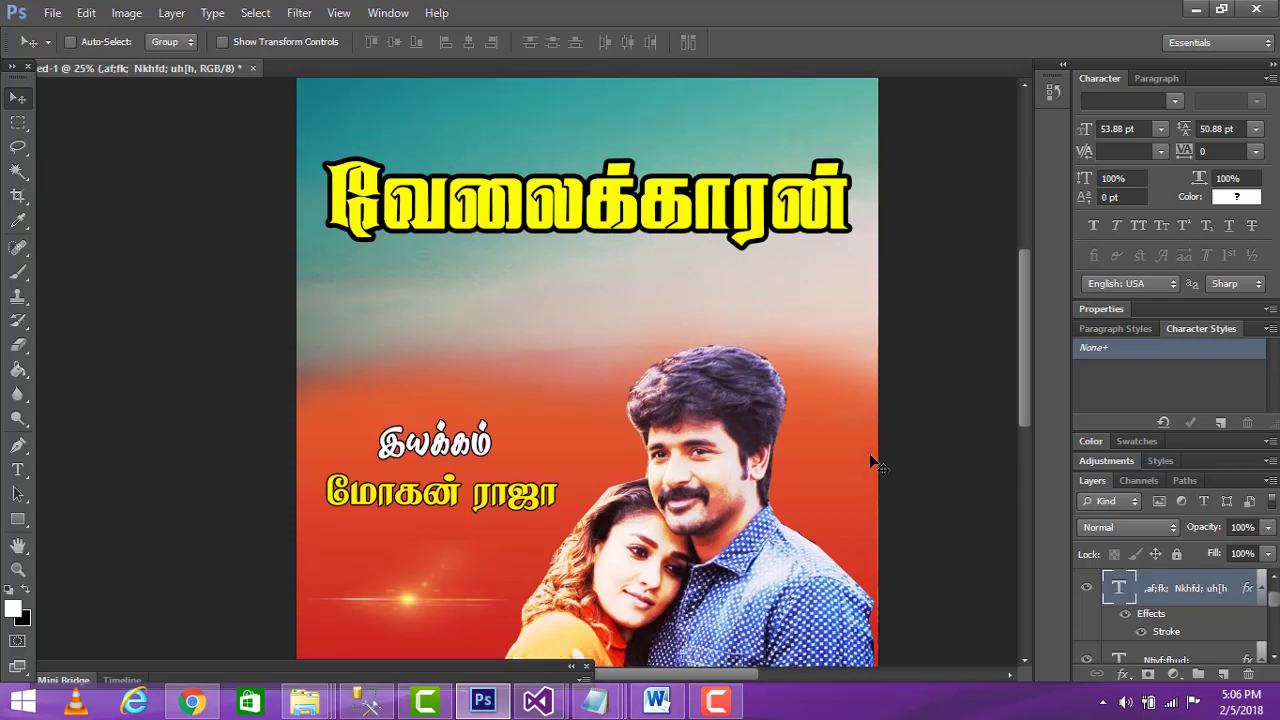
{"action": "scroll", "coordinate": [872, 462], "scroll_direction": "up", "scroll_amount": 1}
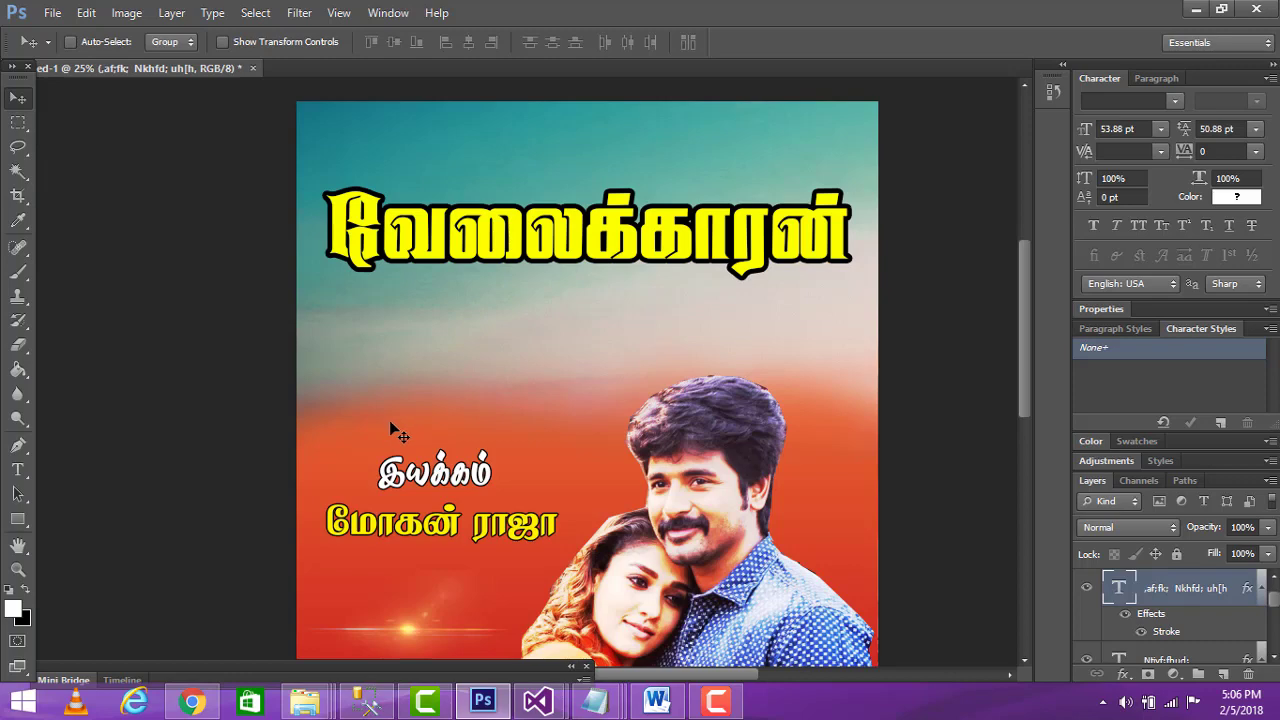
Create a new document using the International Paper preset at A4 size, 210 by 297 mm and 300 pixels/inch.
{"action": "left_click", "coordinate": [50, 14]}
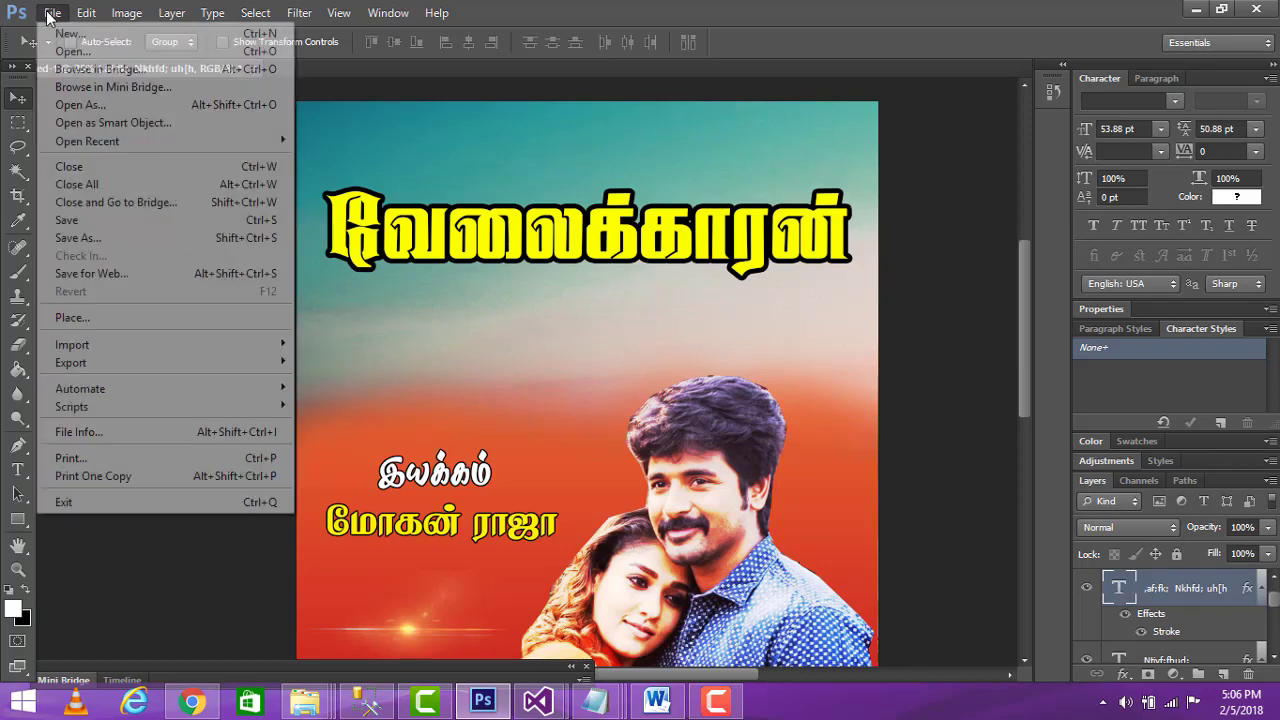
{"action": "left_click", "coordinate": [62, 33]}
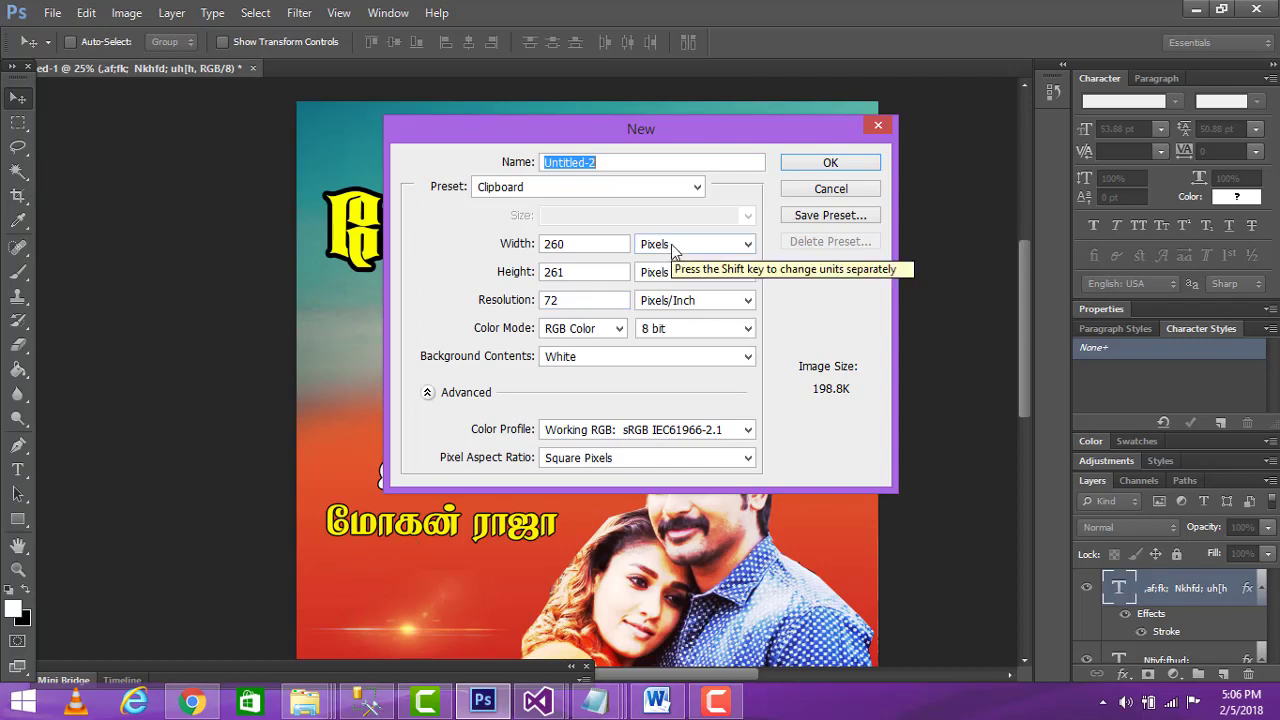
{"action": "left_click", "coordinate": [648, 188]}
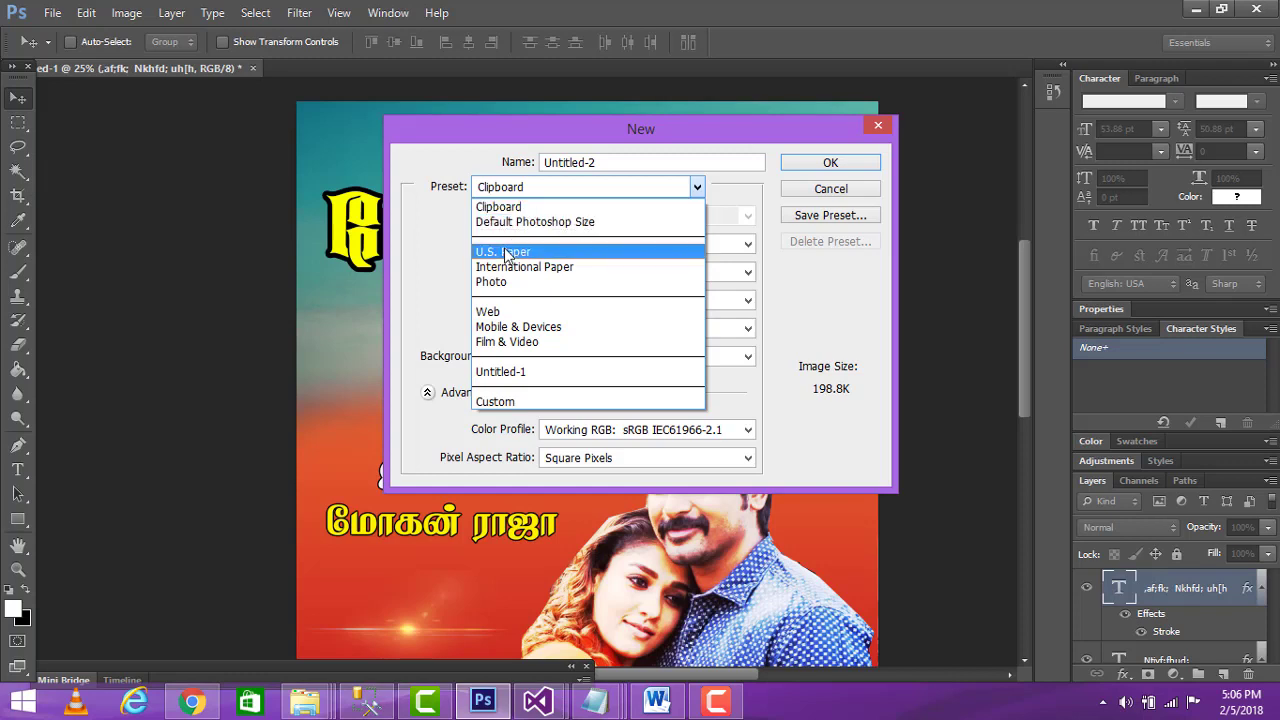
{"action": "left_click", "coordinate": [551, 272]}
{"action": "left_click", "coordinate": [654, 220]}
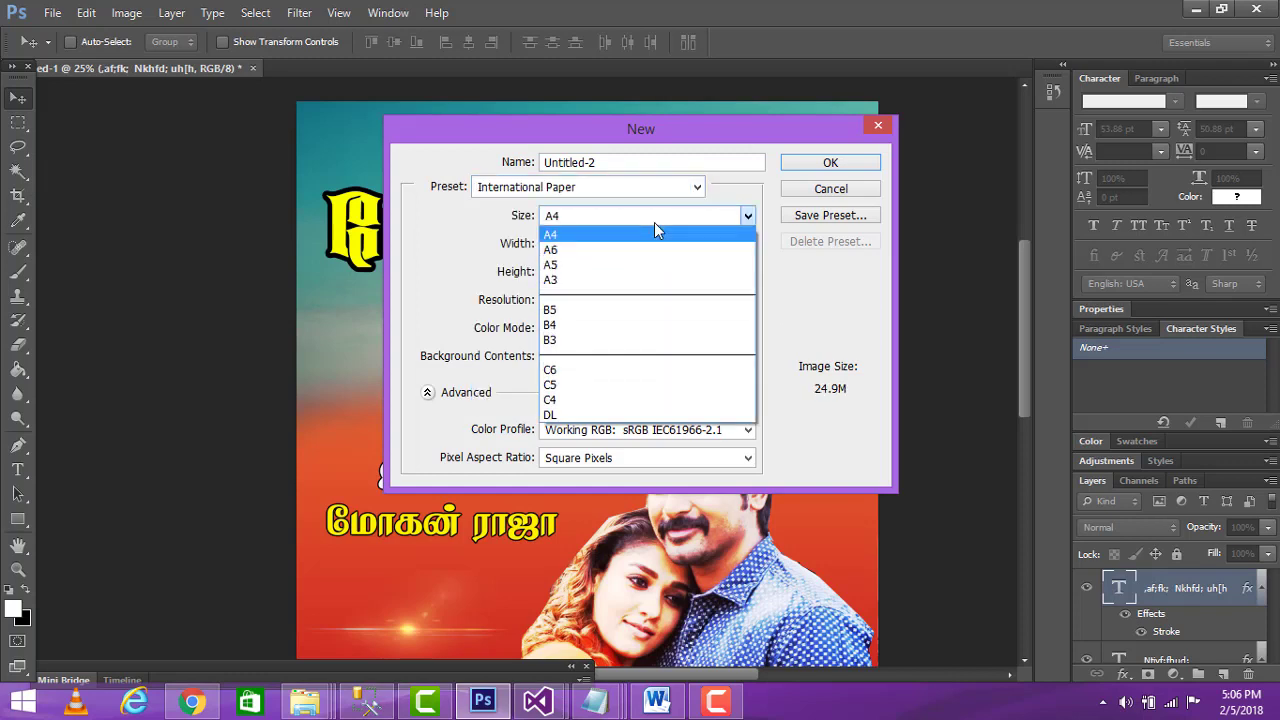
{"action": "left_click", "coordinate": [654, 220]}
{"action": "left_click", "coordinate": [634, 216]}
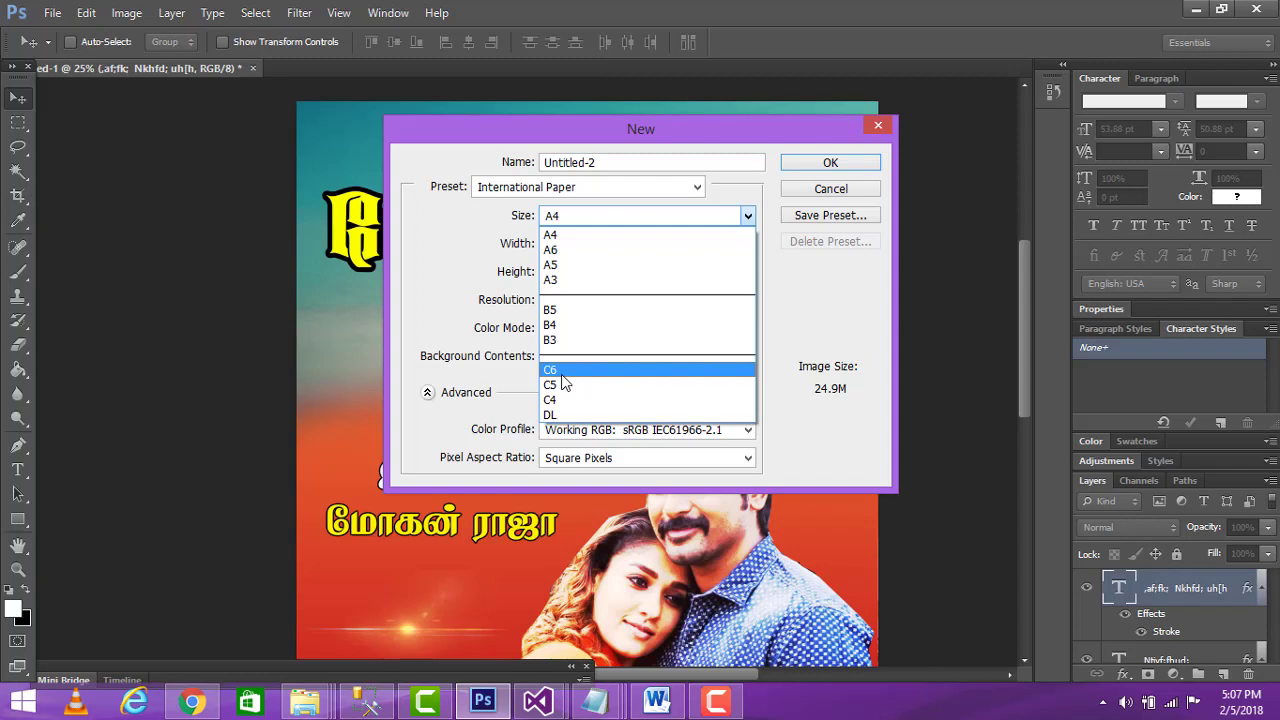
{"action": "left_click", "coordinate": [566, 236]}
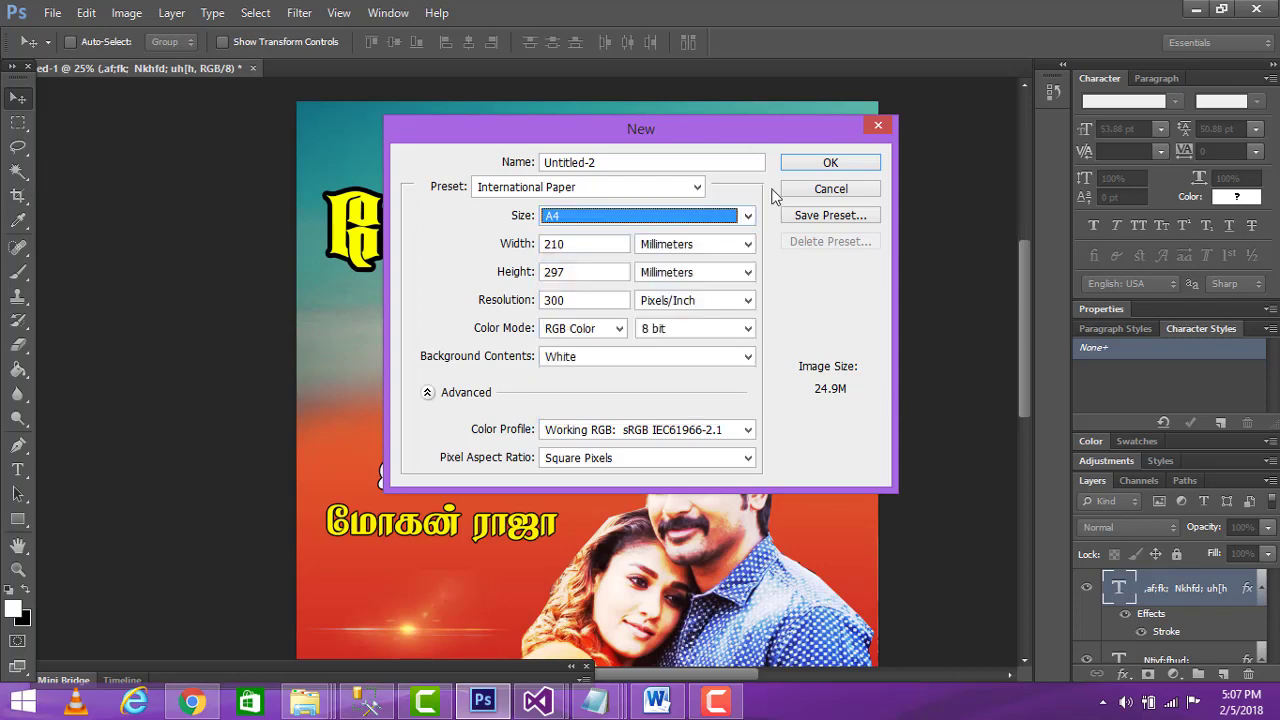
{"action": "left_click", "coordinate": [646, 224]}
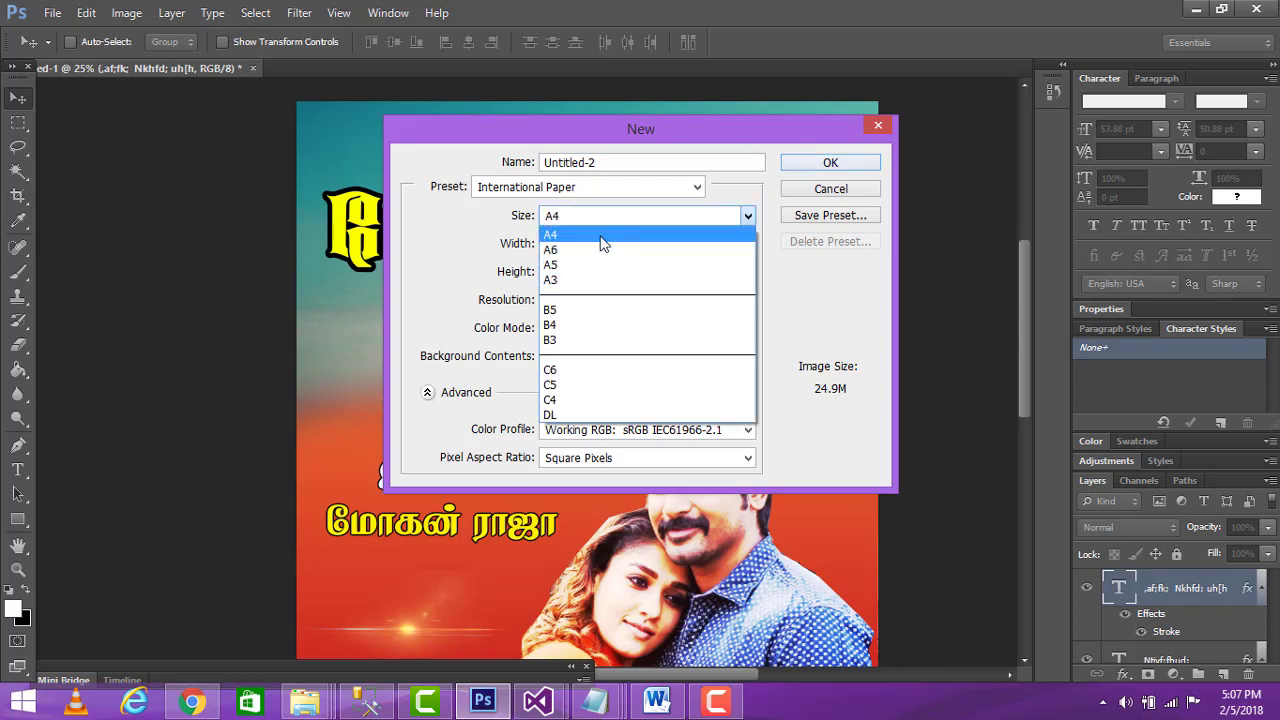
{"action": "left_click", "coordinate": [605, 243]}
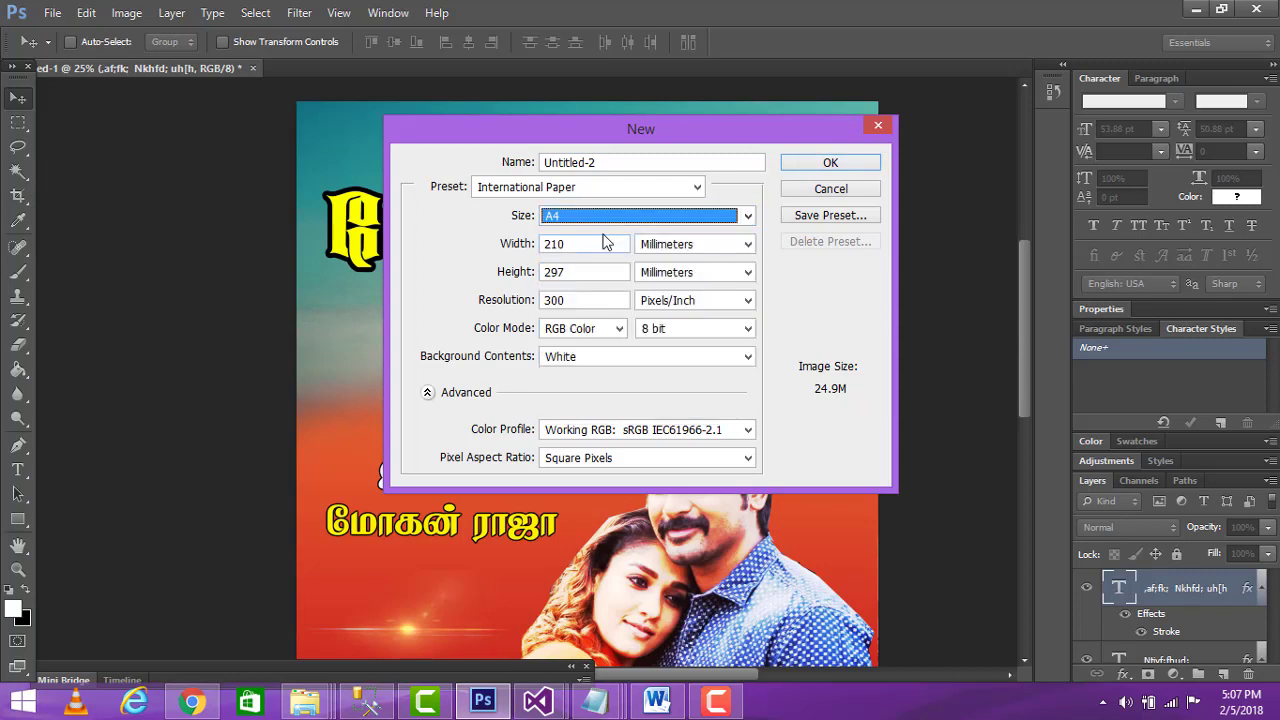
{"action": "left_click", "coordinate": [808, 172]}
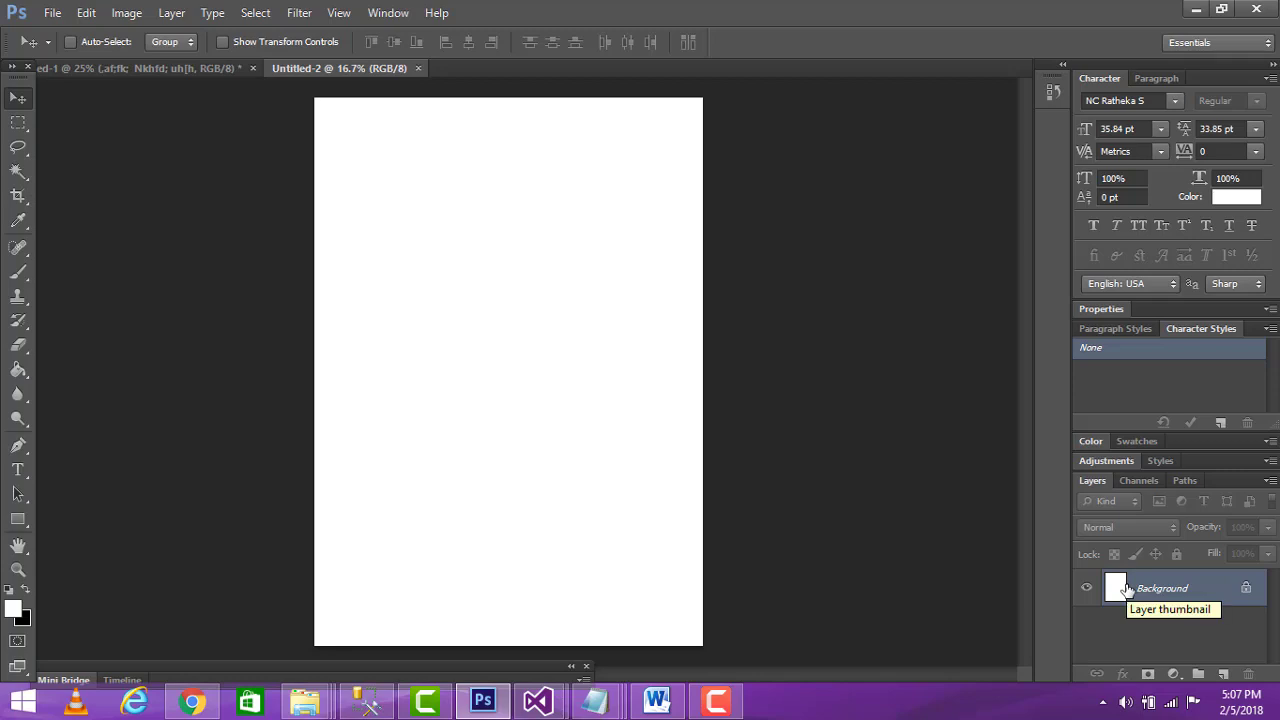
Review the couple, credit text and background of the finished poster, and return to the blank Untitled-2 document.
{"action": "left_click", "coordinate": [173, 64]}
{"action": "scroll", "coordinate": [560, 403], "scroll_direction": "down", "scroll_amount": 5}
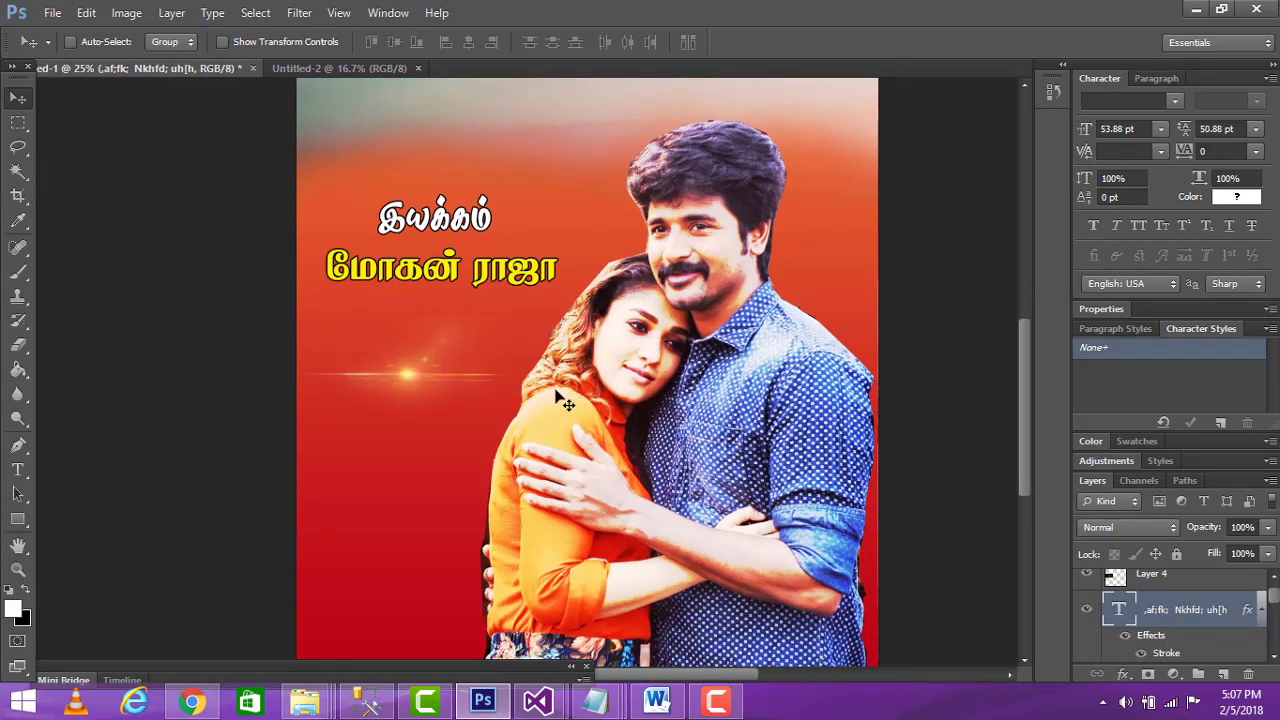
{"action": "scroll", "coordinate": [382, 455], "scroll_direction": "down", "scroll_amount": 3}
{"action": "scroll", "coordinate": [360, 480], "scroll_direction": "up", "scroll_amount": 3}
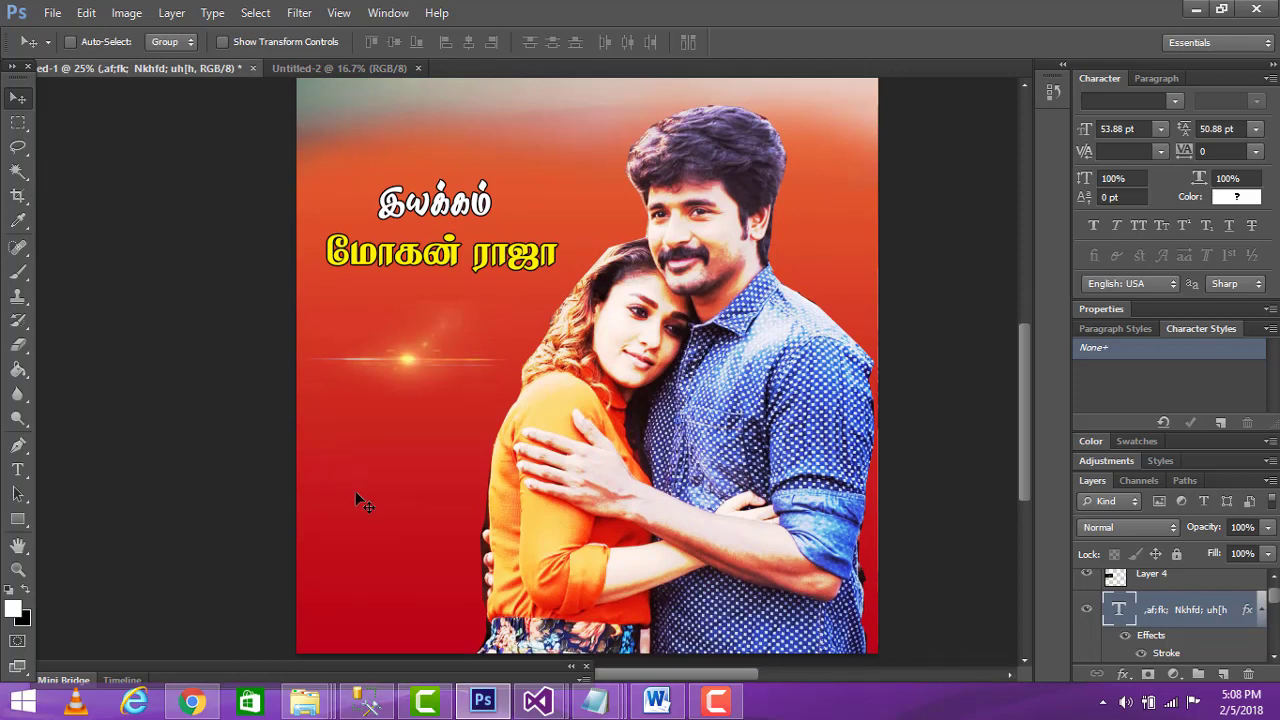
{"action": "scroll", "coordinate": [336, 400], "scroll_direction": "up", "scroll_amount": 2}
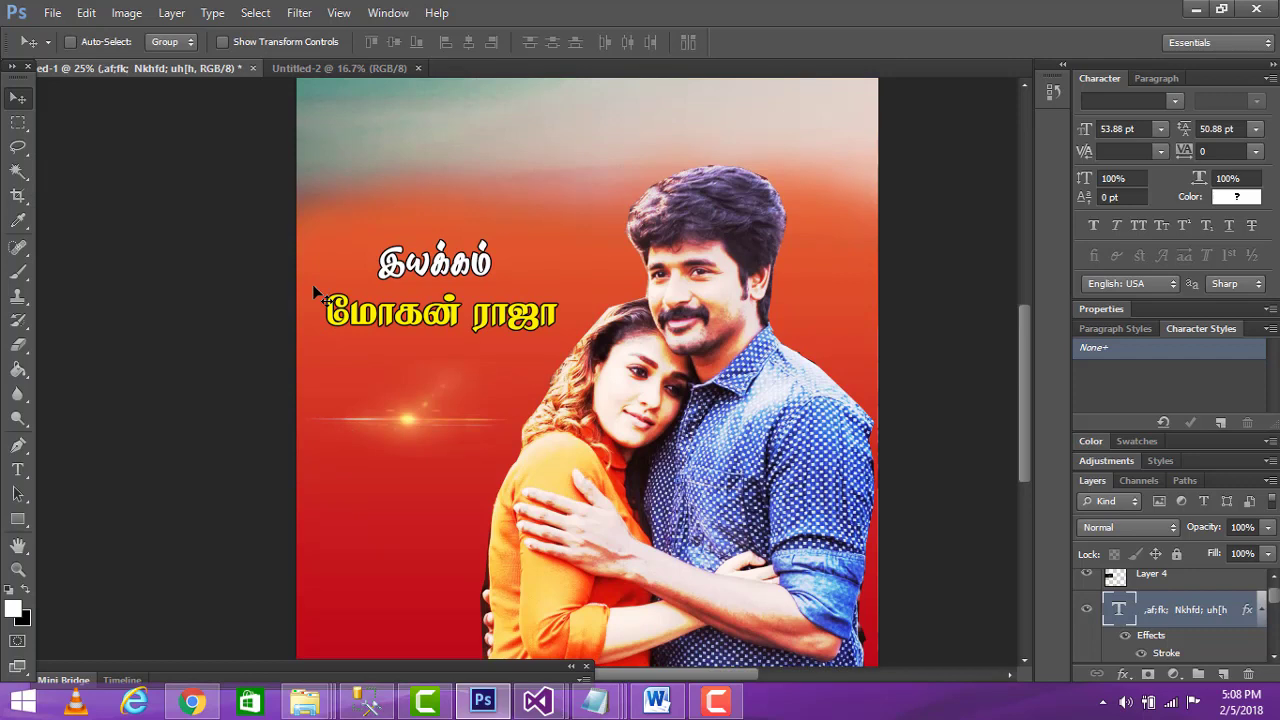
{"action": "left_click", "coordinate": [309, 72]}
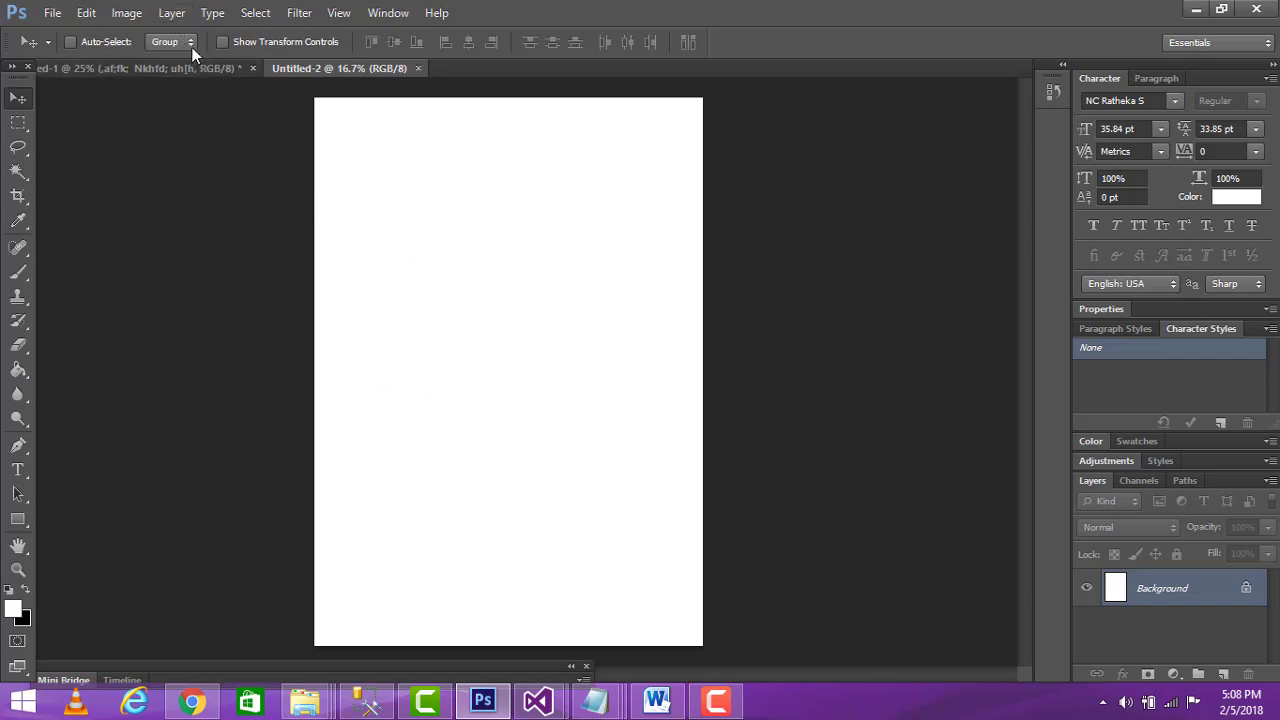
Add a gradient fill layer above the white background, keeping the default layer name and options.
{"action": "left_click", "coordinate": [172, 13]}
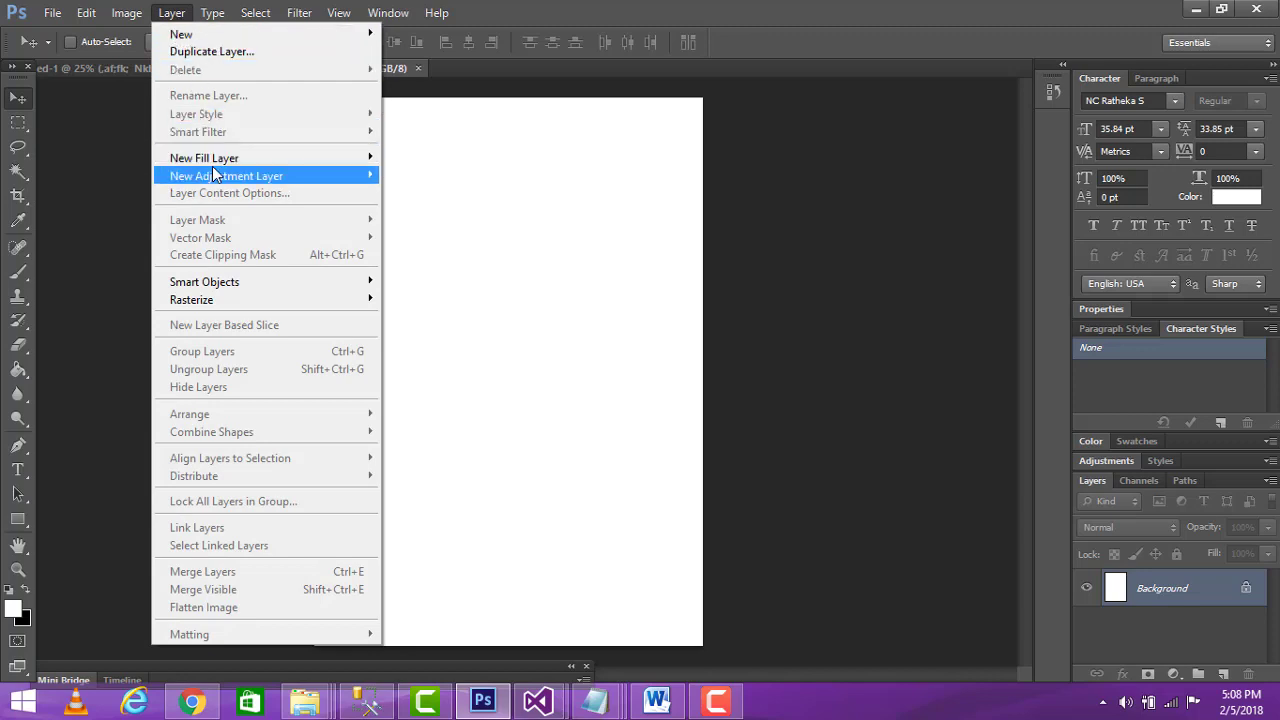
{"action": "mouse_move", "coordinate": [213, 162]}
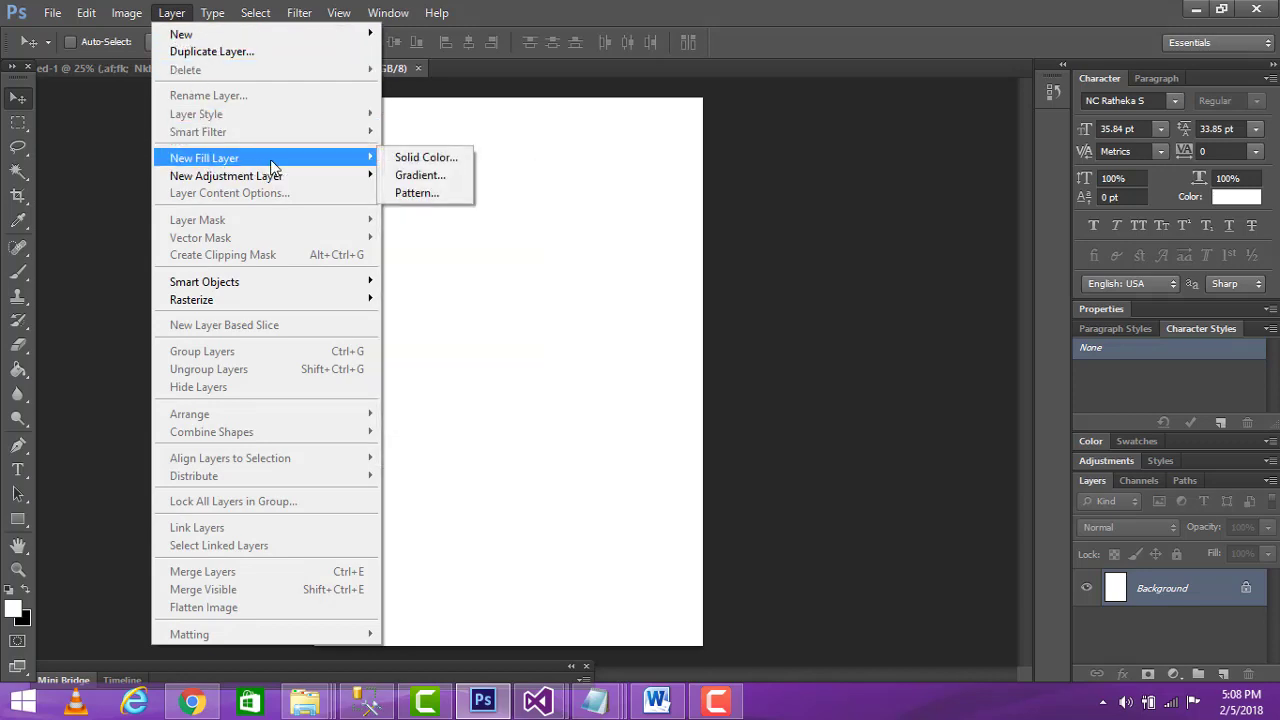
{"action": "left_click", "coordinate": [414, 174]}
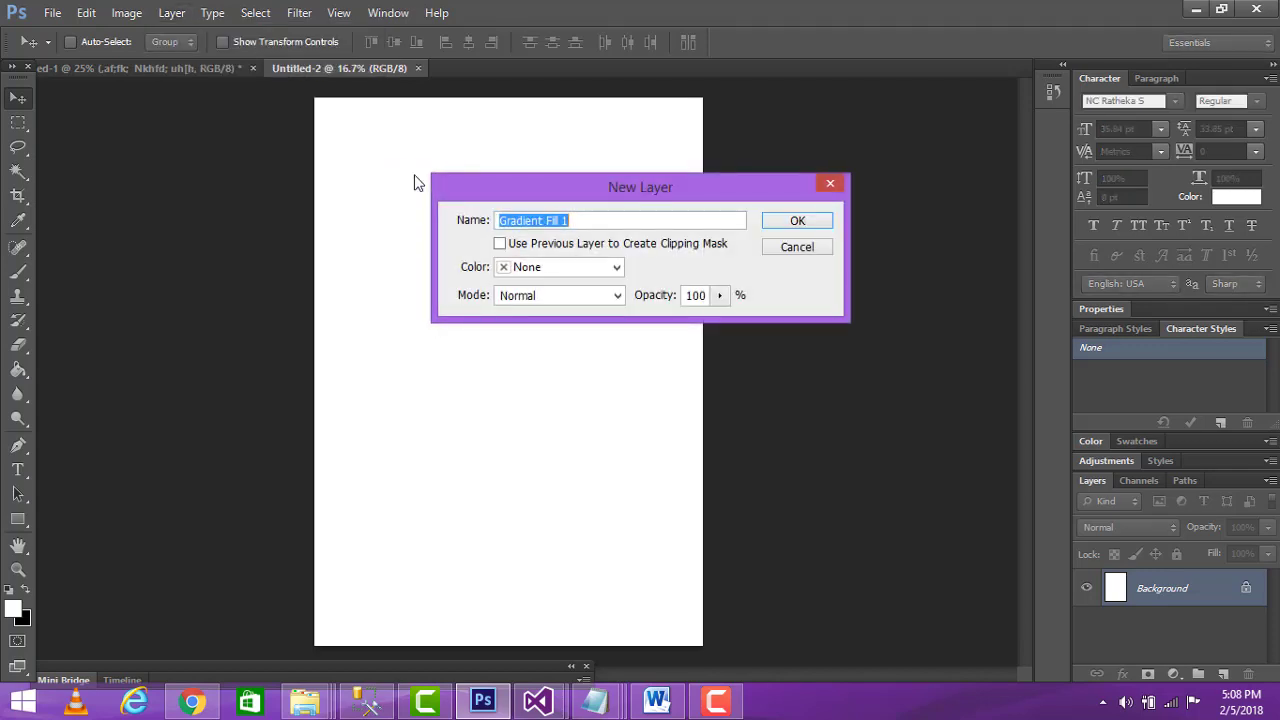
{"action": "left_click", "coordinate": [791, 223]}
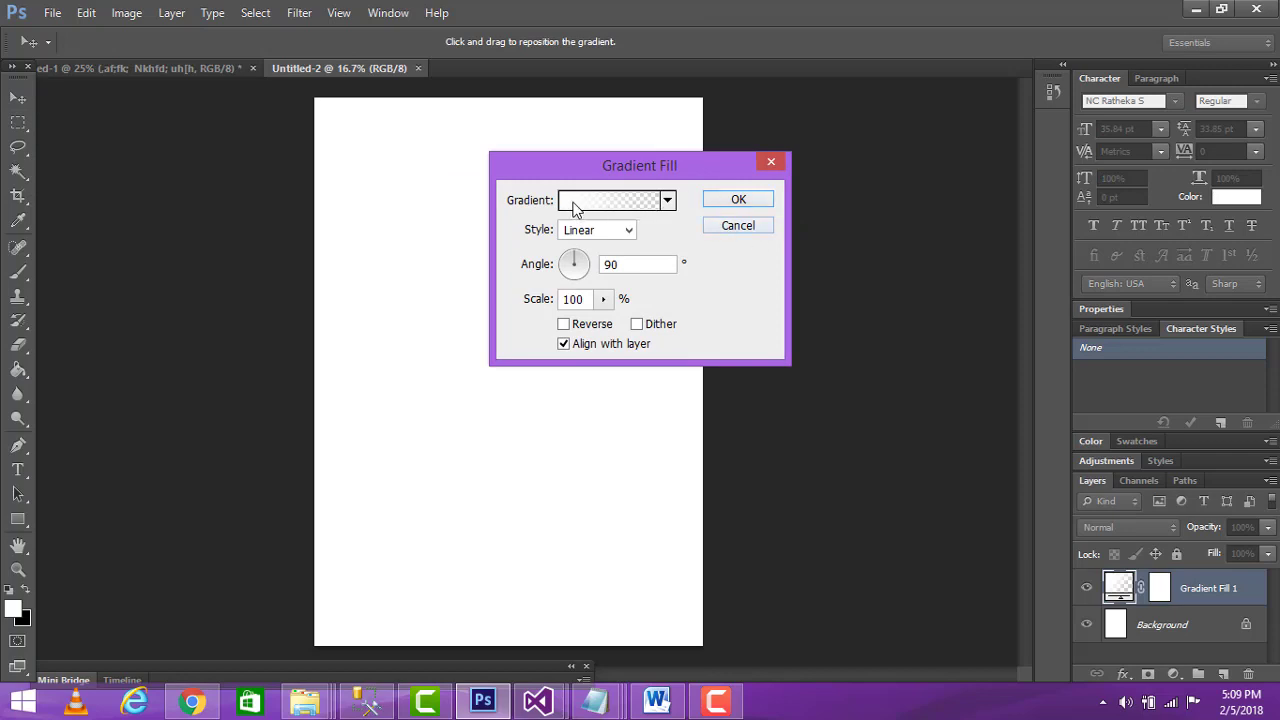
{"action": "left_click_drag", "start_coordinate": [553, 167], "coordinate": [613, 177]}
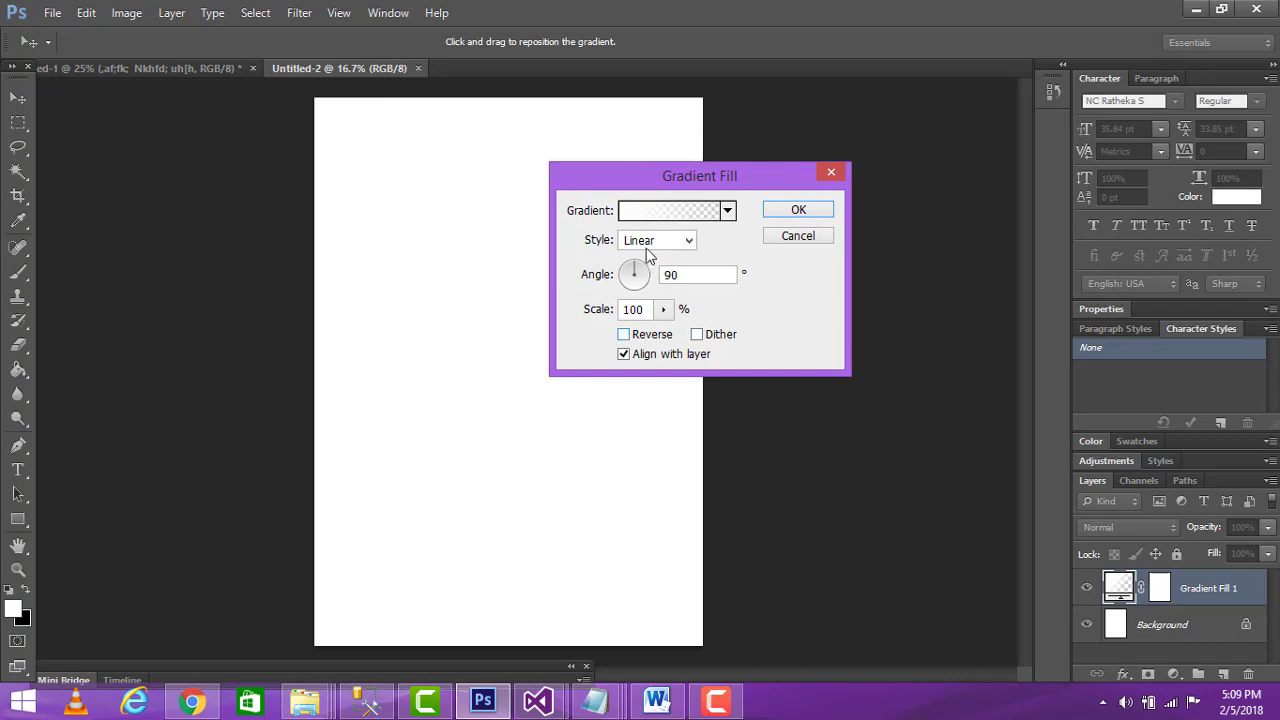
Open the fill layer's gradient for editing and apply the Foreground to Background preset.
{"action": "left_click", "coordinate": [660, 211]}
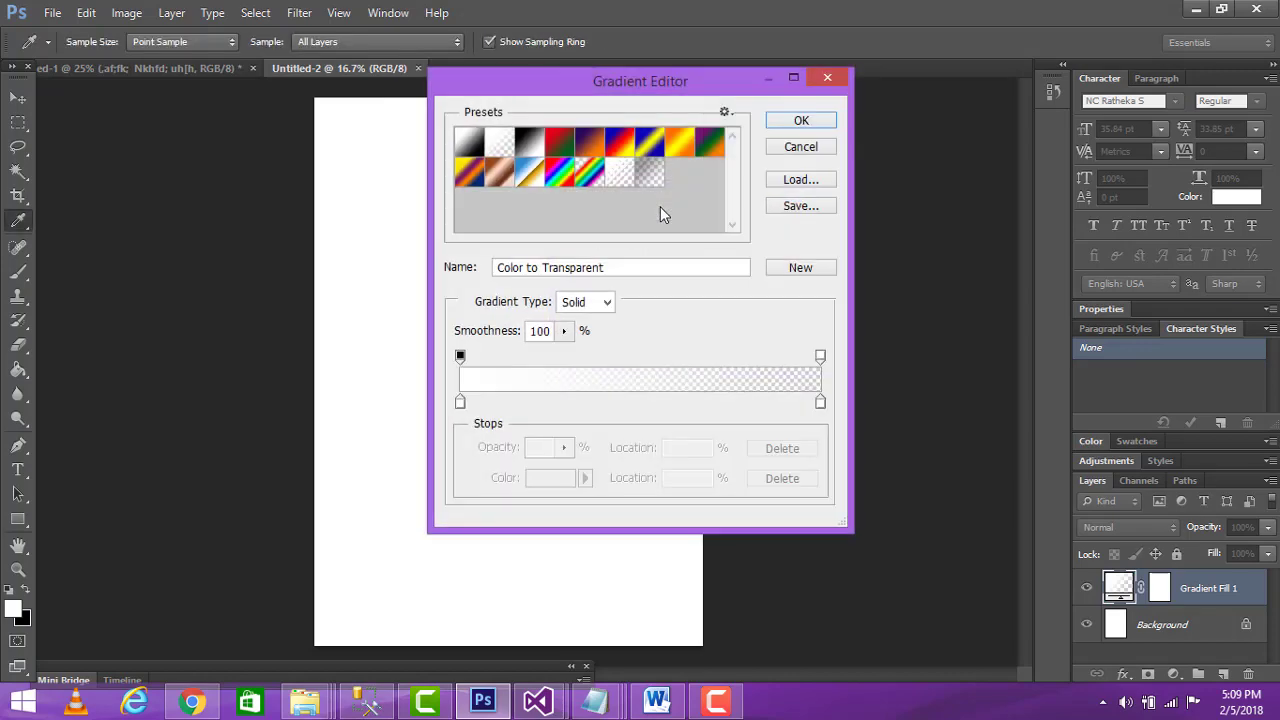
{"action": "left_click_drag", "start_coordinate": [608, 86], "coordinate": [764, 142]}
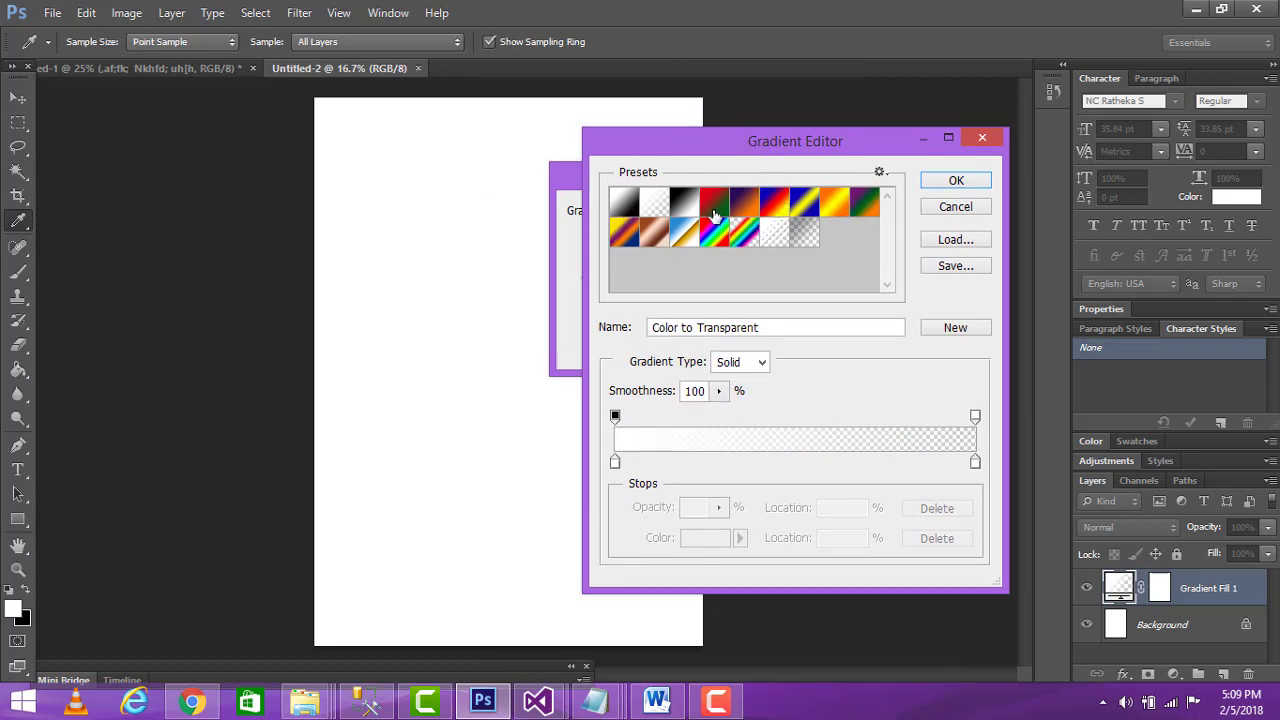
{"action": "left_click", "coordinate": [620, 204]}
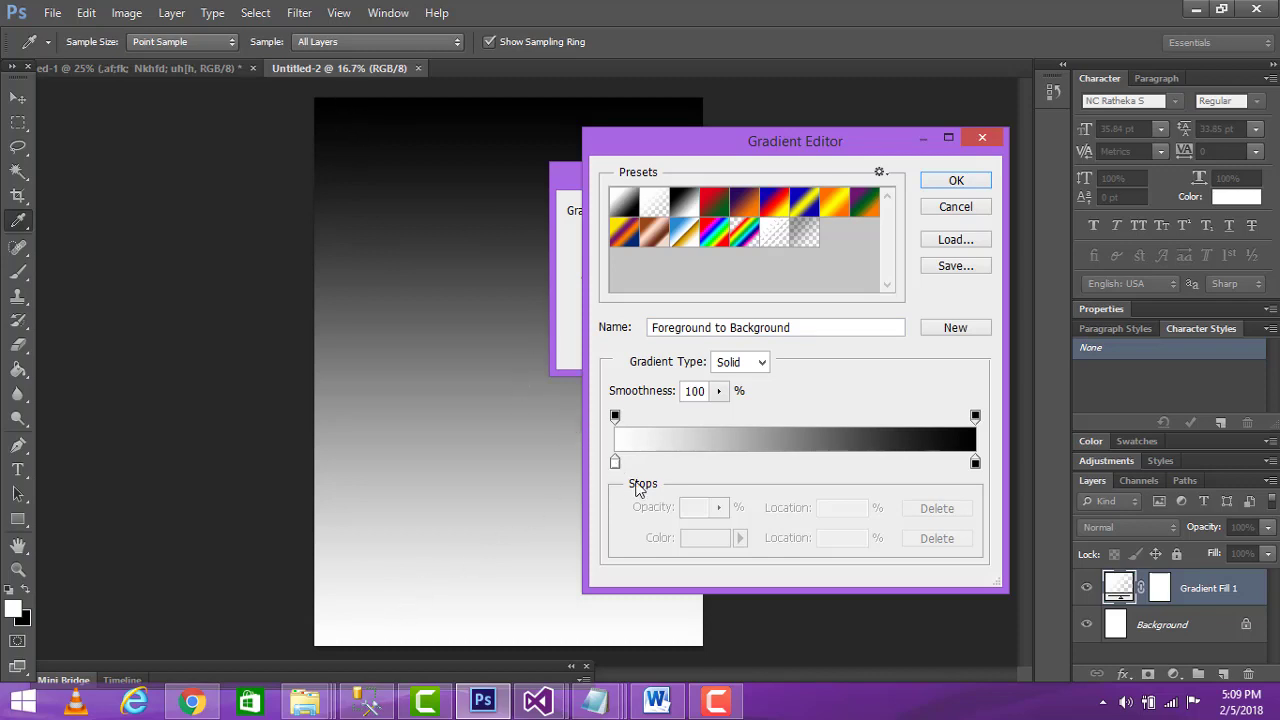
Set the gradient's white start stop to dark red, 700000.
{"action": "left_click", "coordinate": [615, 462]}
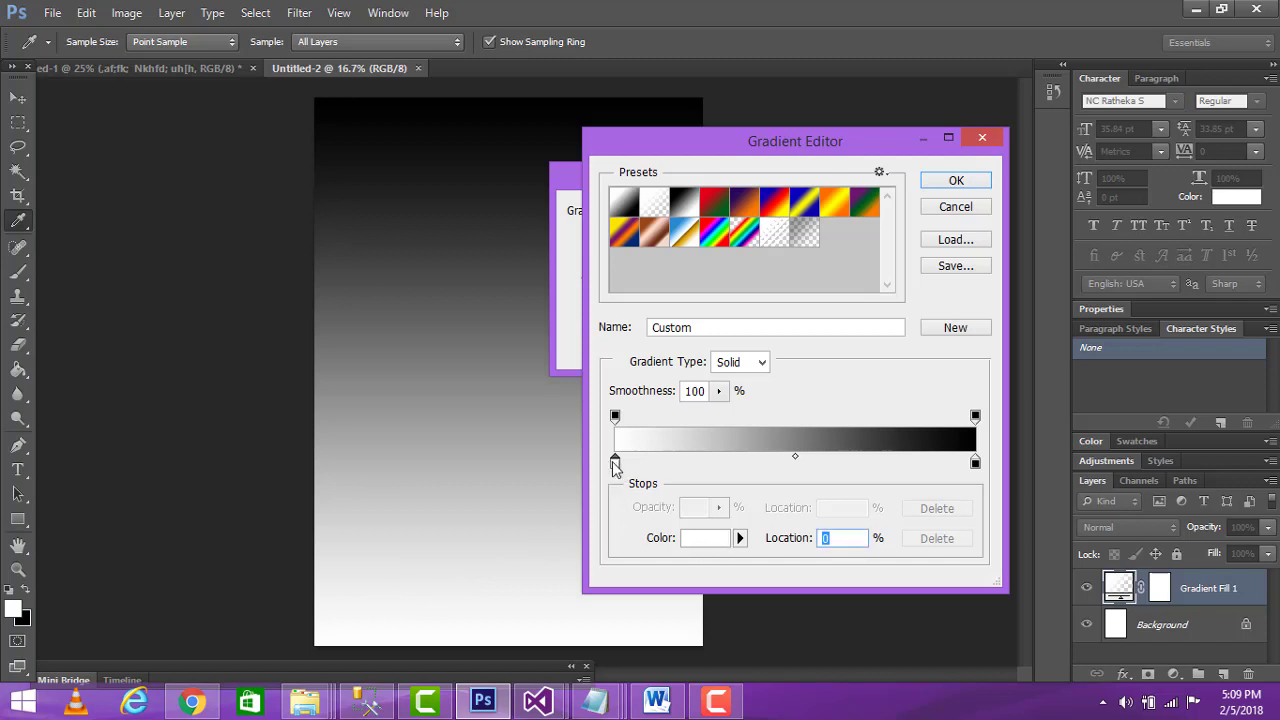
{"action": "left_click", "coordinate": [975, 463]}
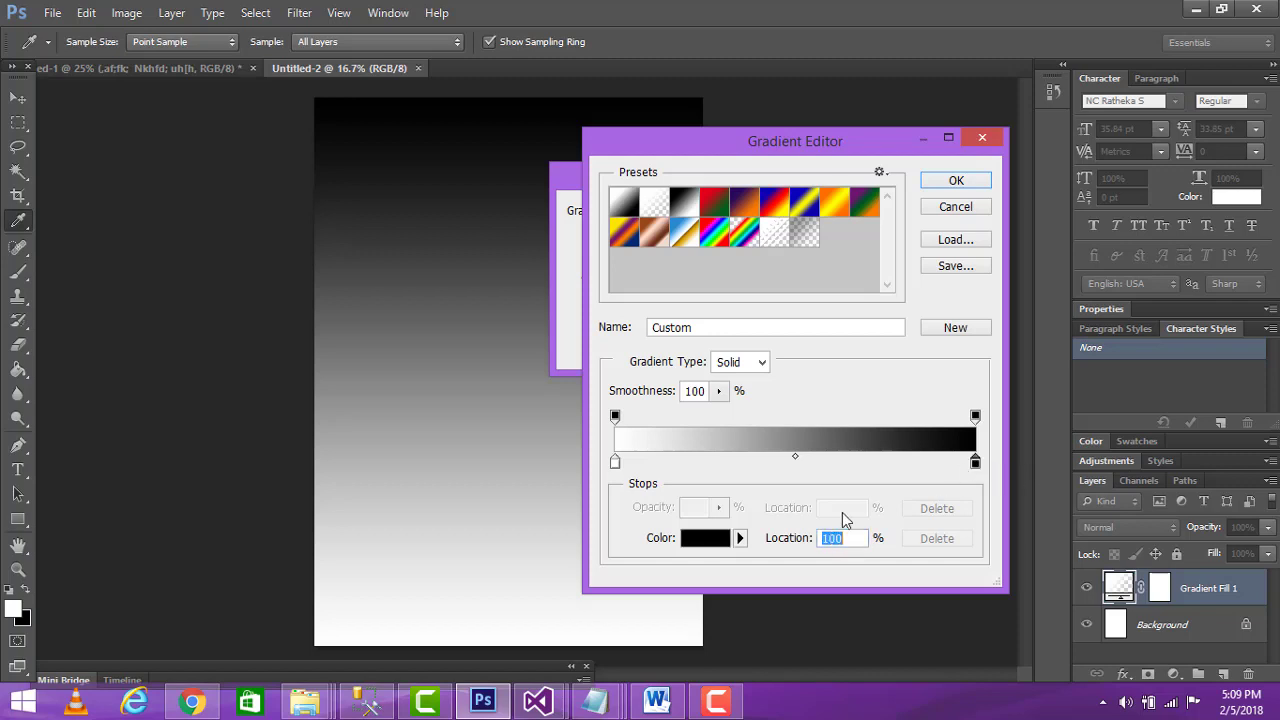
{"action": "left_click", "coordinate": [616, 465]}
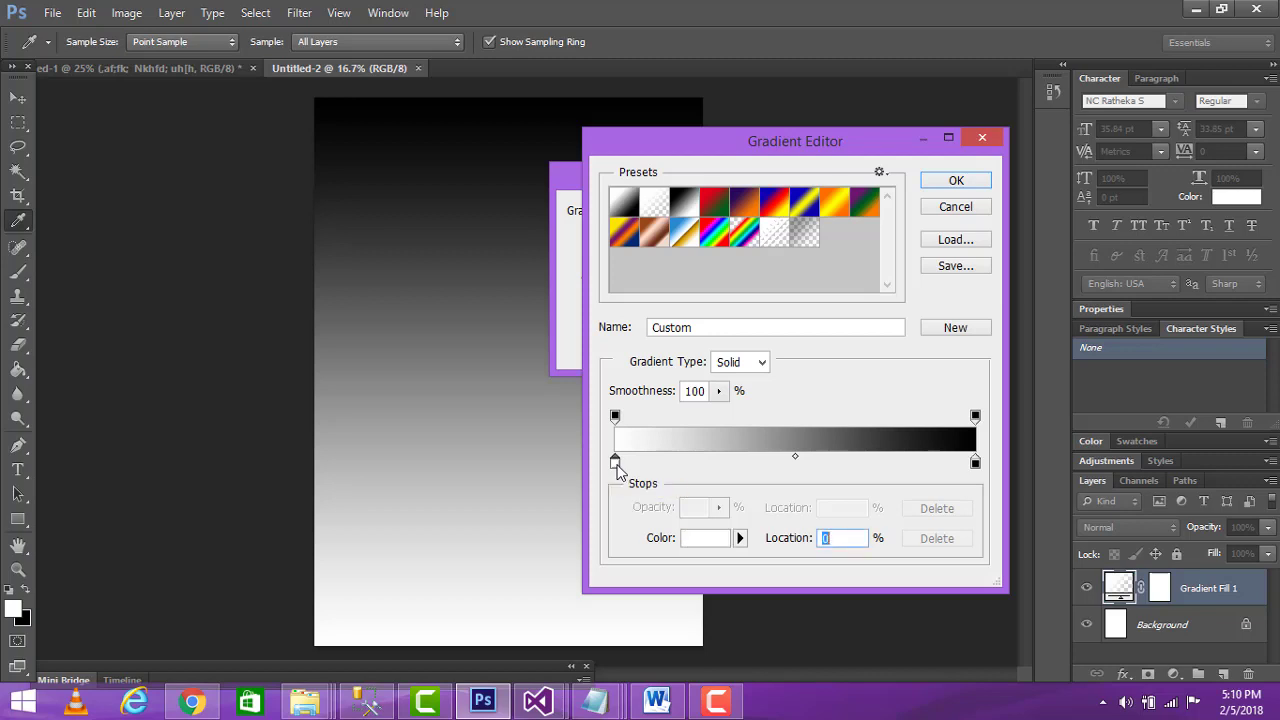
{"action": "left_click", "coordinate": [702, 540]}
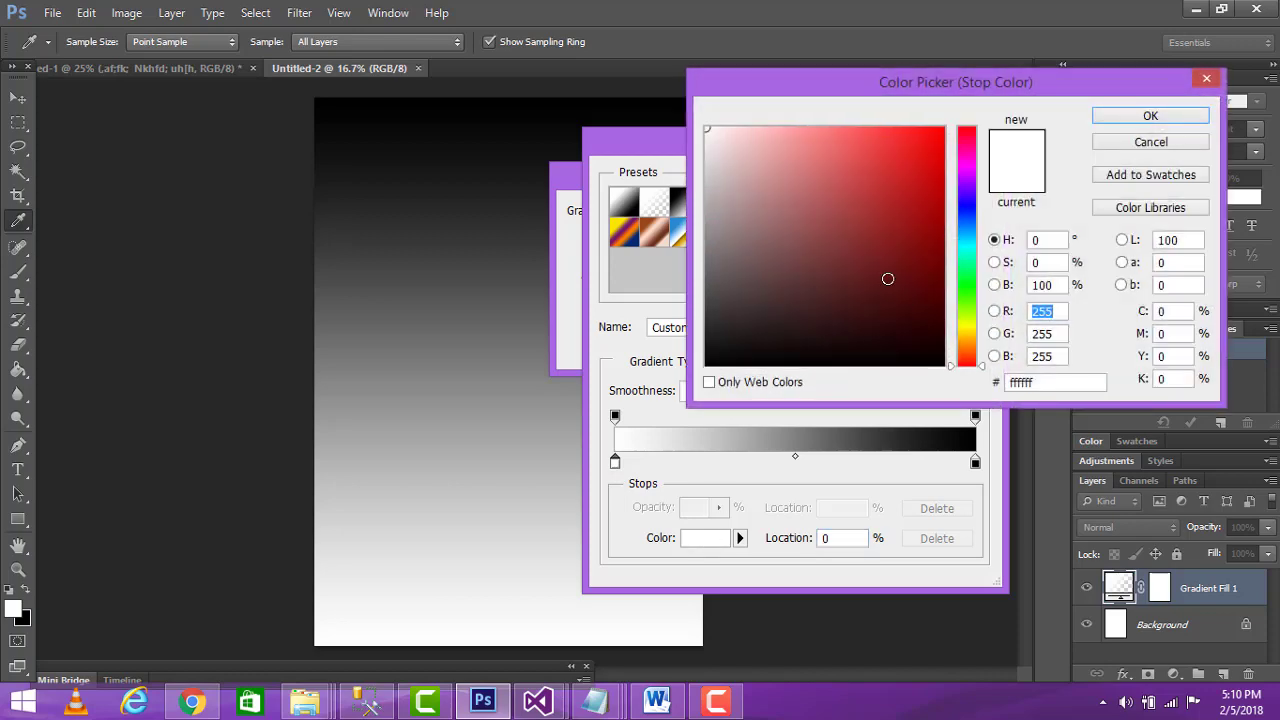
{"action": "mouse_move", "coordinate": [887, 279]}
{"action": "left_mouse_down"}
{"action": "mouse_move", "coordinate": [951, 228]}
{"action": "mouse_move", "coordinate": [963, 262]}
{"action": "mouse_move", "coordinate": [944, 261]}
{"action": "left_mouse_up"}
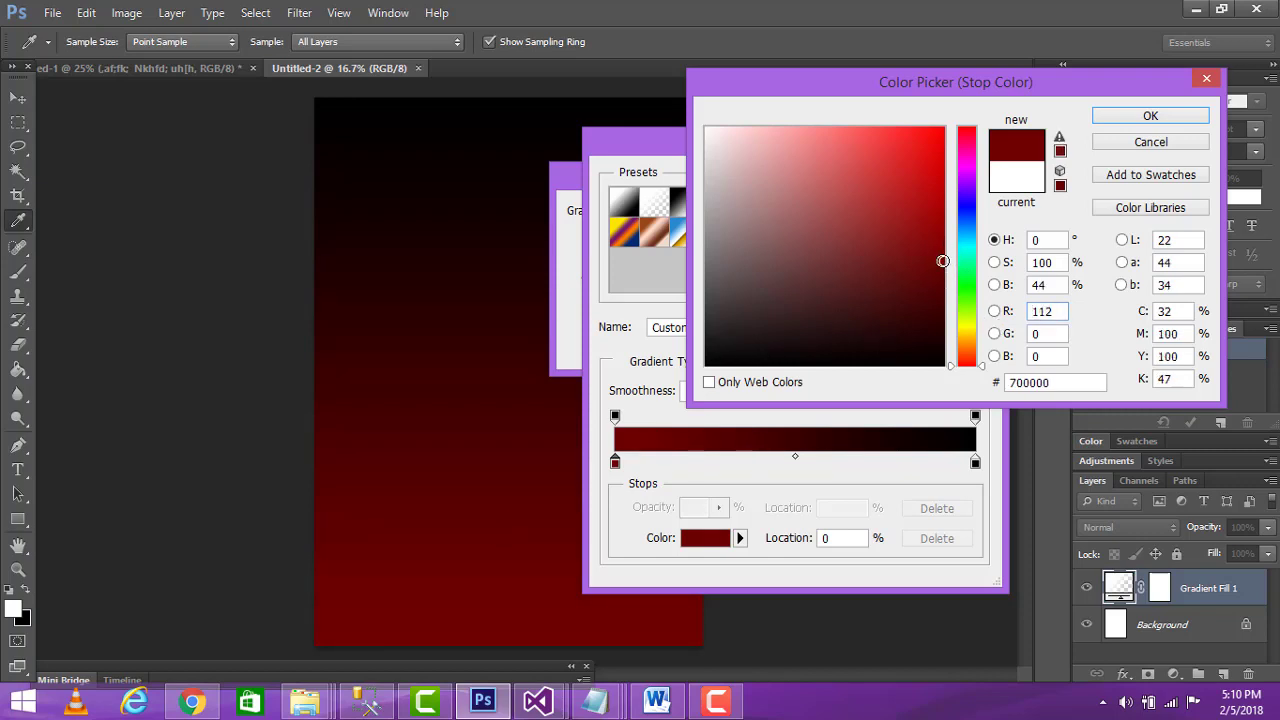
{"action": "left_click", "coordinate": [1128, 120]}
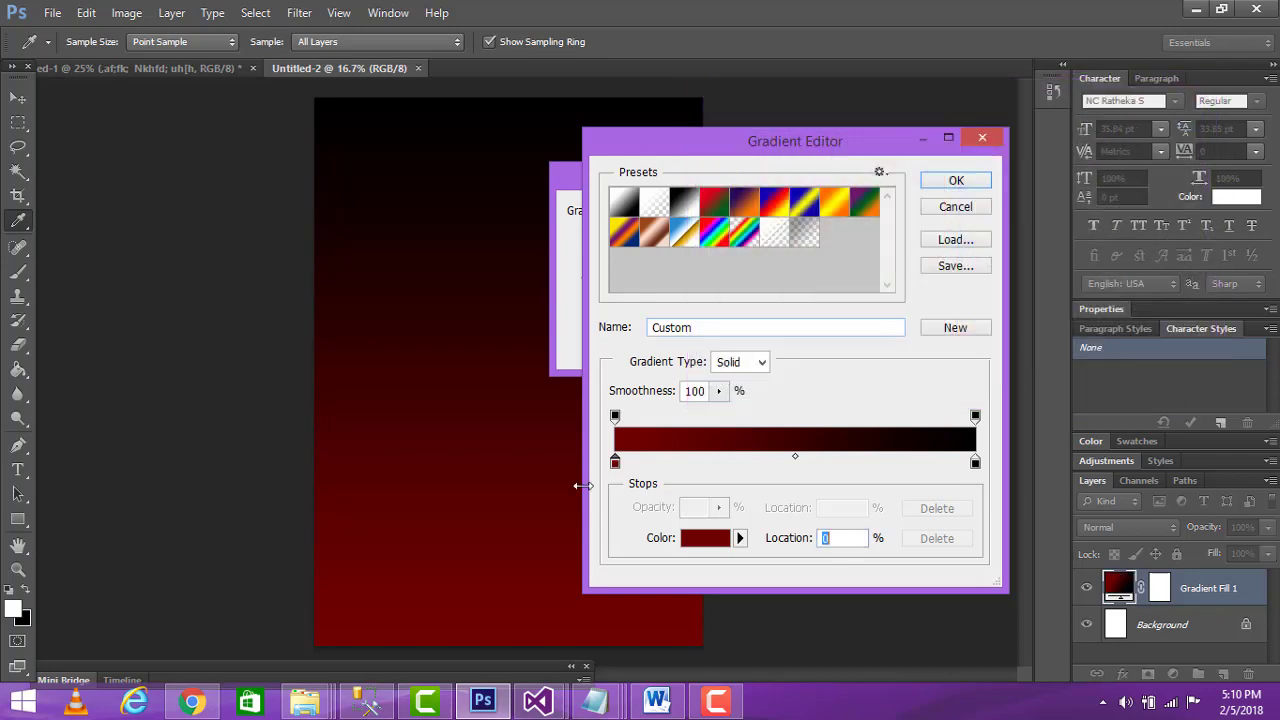
Set the gradient's black end stop to golden orange, e7a800, at location 99%, and apply the gradient fill with the Linear style at 90°.
{"action": "left_click", "coordinate": [975, 463]}
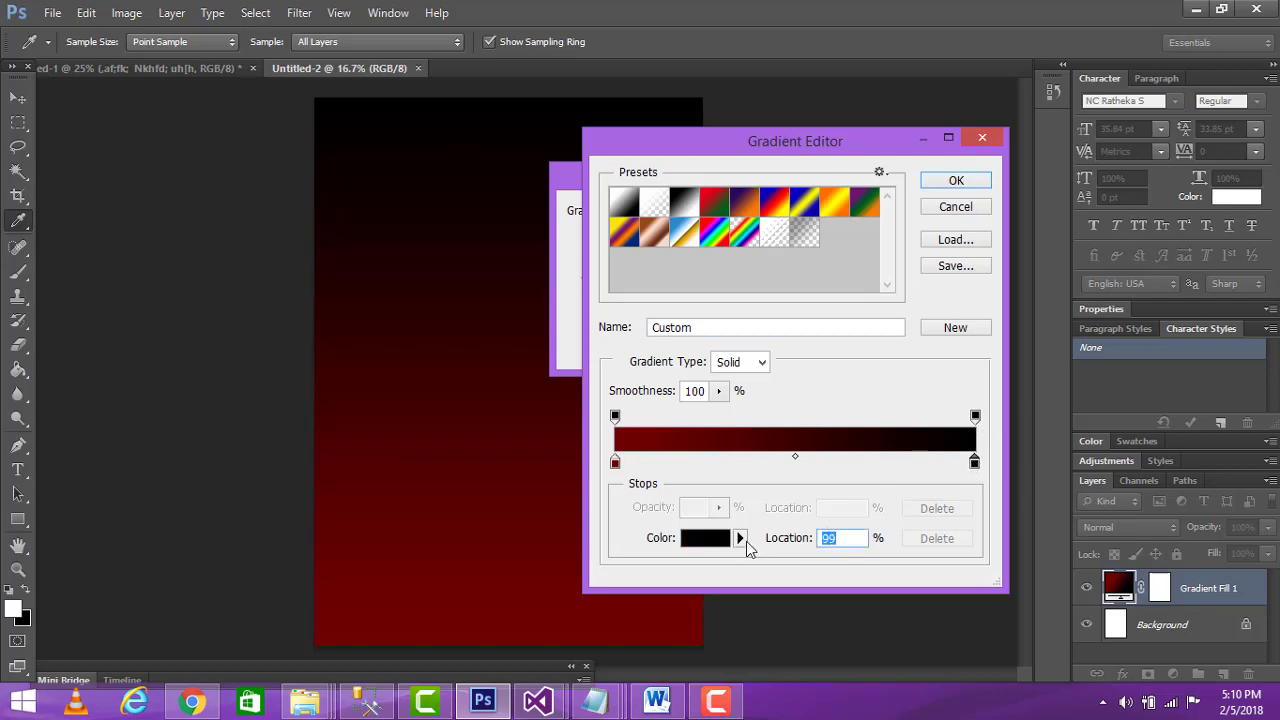
{"action": "left_click", "coordinate": [706, 541]}
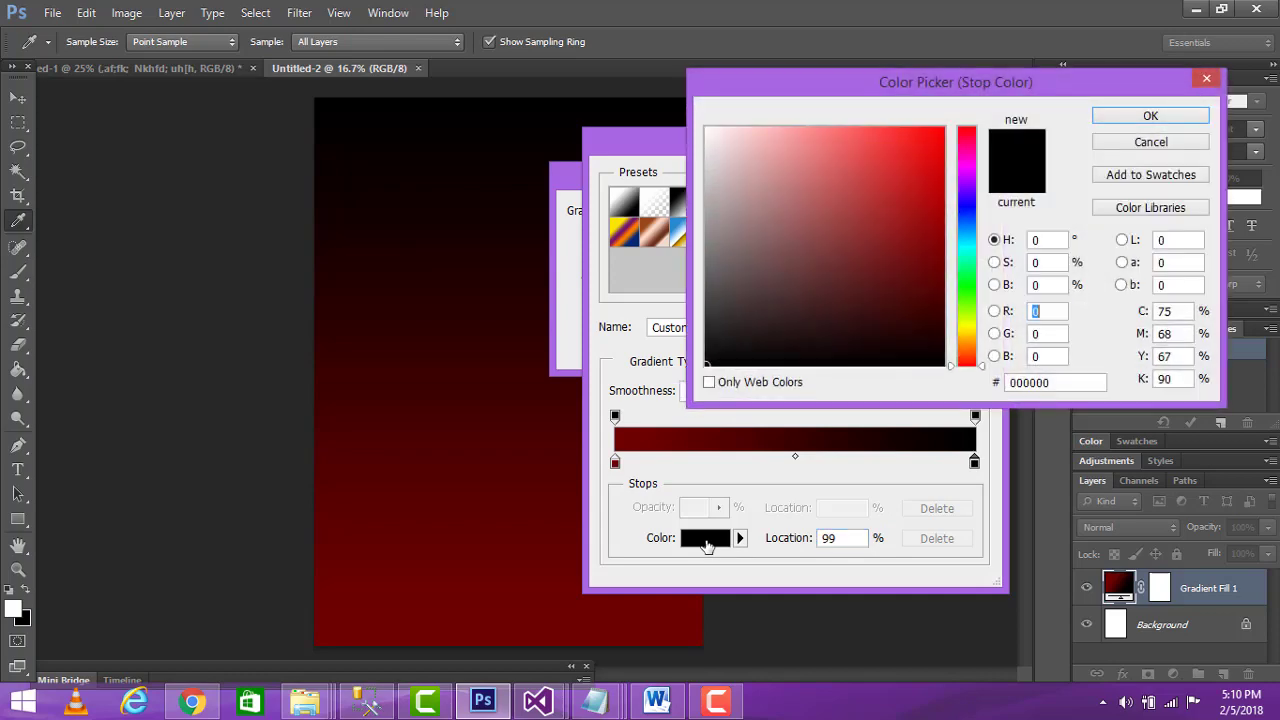
{"action": "left_click", "coordinate": [862, 279]}
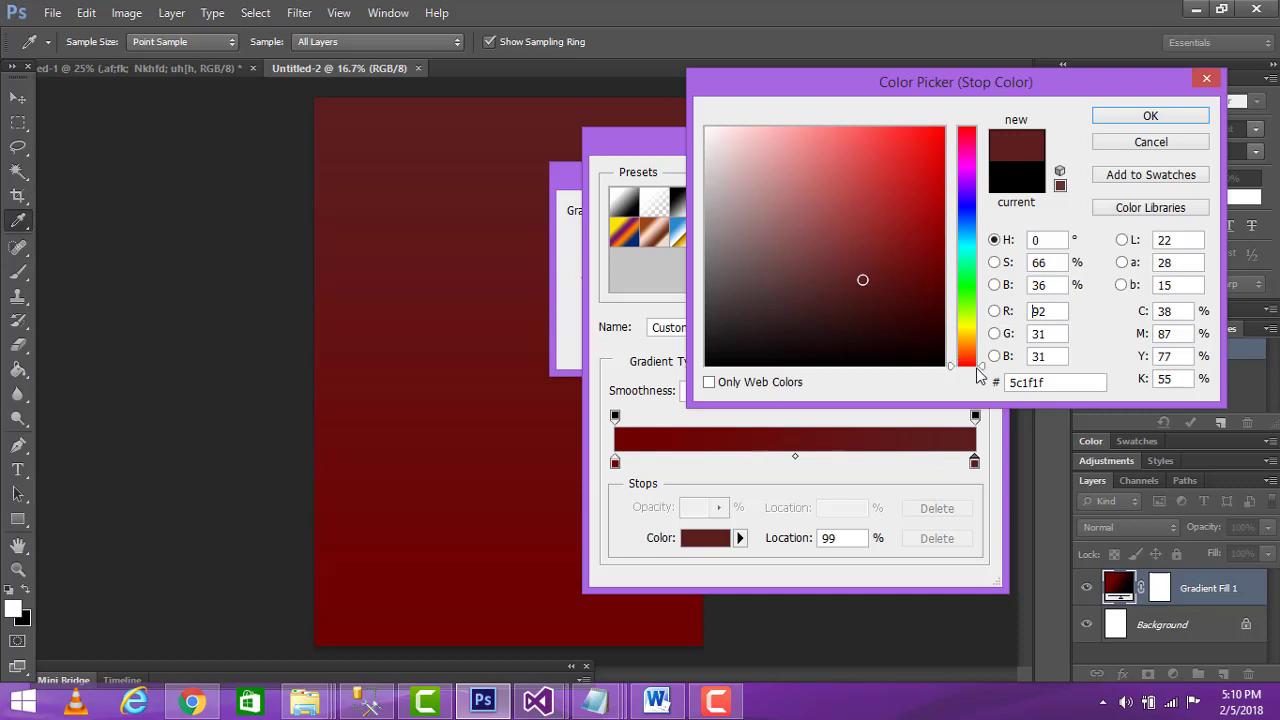
{"action": "left_click_drag", "start_coordinate": [984, 366], "coordinate": [981, 337]}
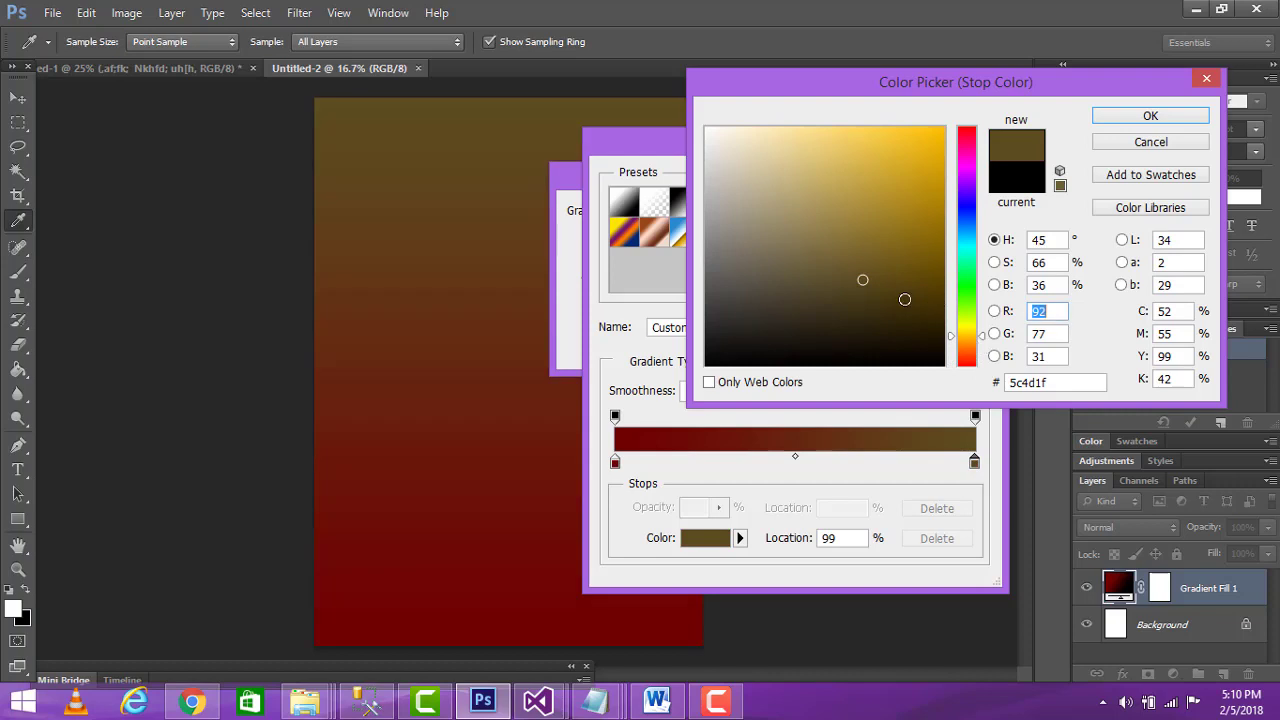
{"action": "mouse_move", "coordinate": [866, 280]}
{"action": "left_mouse_down"}
{"action": "mouse_move", "coordinate": [938, 253]}
{"action": "mouse_move", "coordinate": [939, 147]}
{"action": "left_mouse_up"}
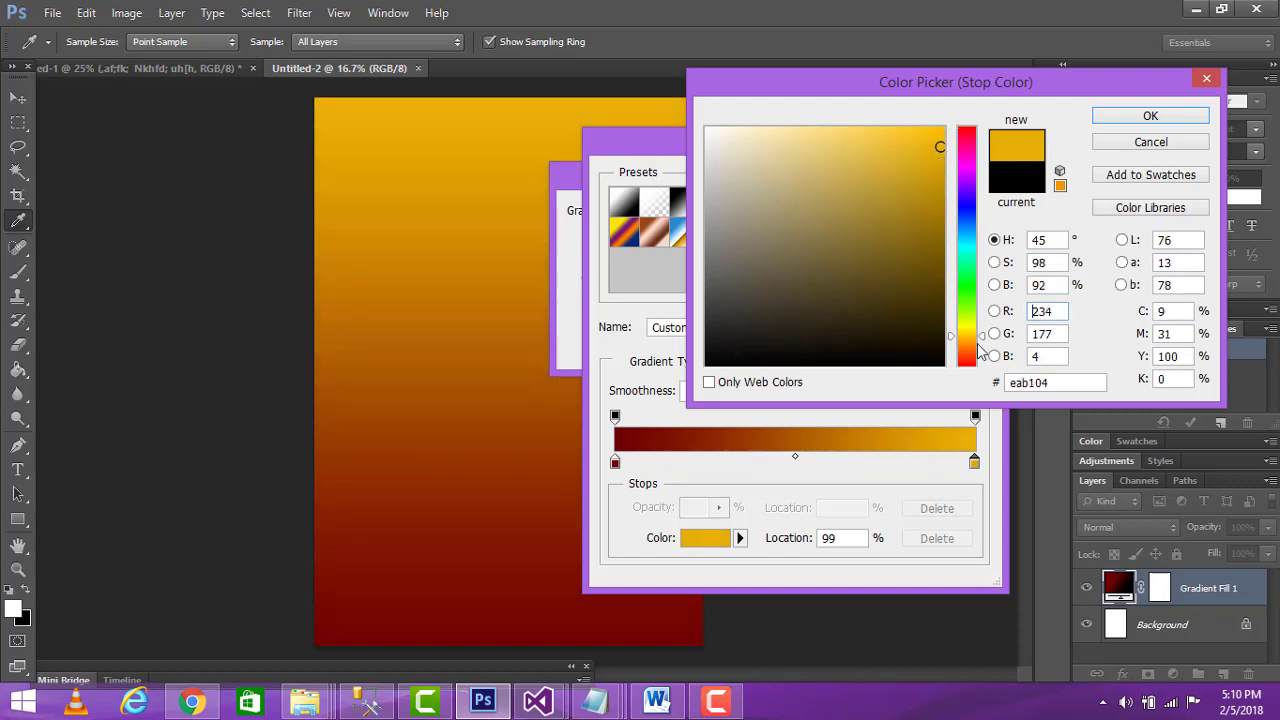
{"action": "left_click_drag", "start_coordinate": [978, 342], "coordinate": [983, 334]}
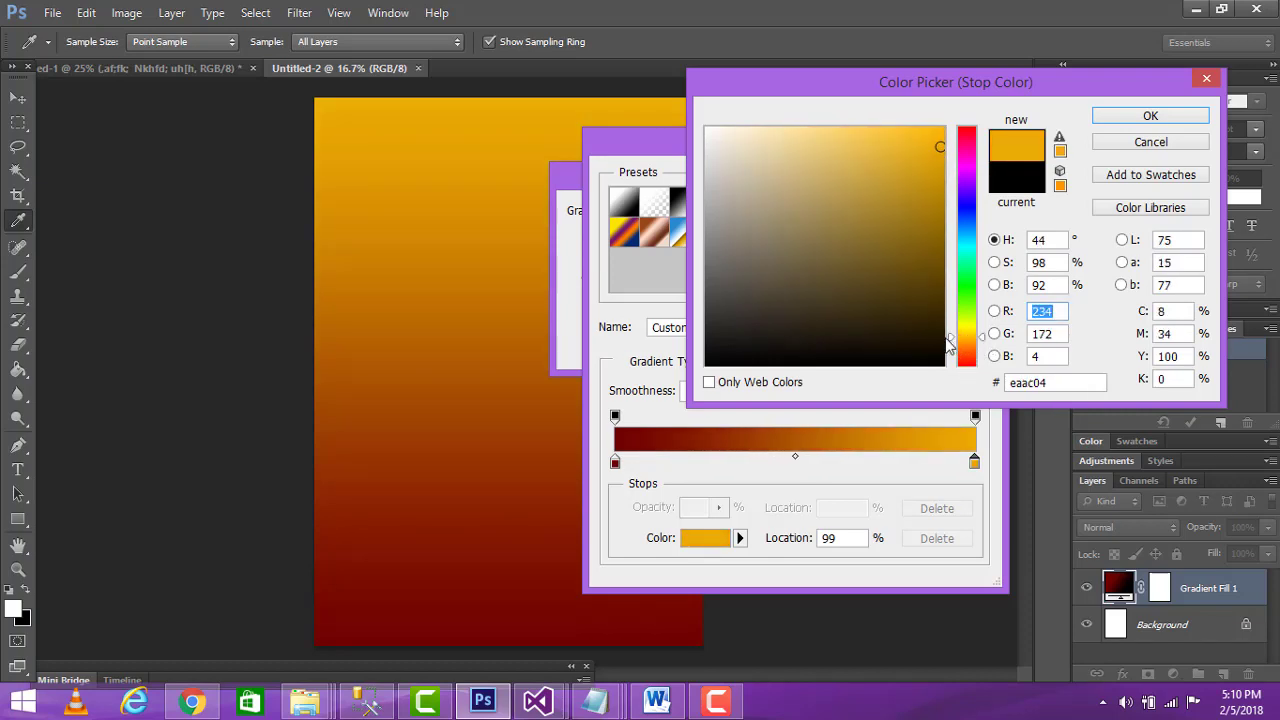
{"action": "mouse_move", "coordinate": [940, 140]}
{"action": "left_mouse_down"}
{"action": "mouse_move", "coordinate": [931, 183]}
{"action": "mouse_move", "coordinate": [951, 166]}
{"action": "mouse_move", "coordinate": [789, 349]}
{"action": "mouse_move", "coordinate": [889, 177]}
{"action": "mouse_move", "coordinate": [942, 170]}
{"action": "mouse_move", "coordinate": [941, 150]}
{"action": "left_mouse_up"}
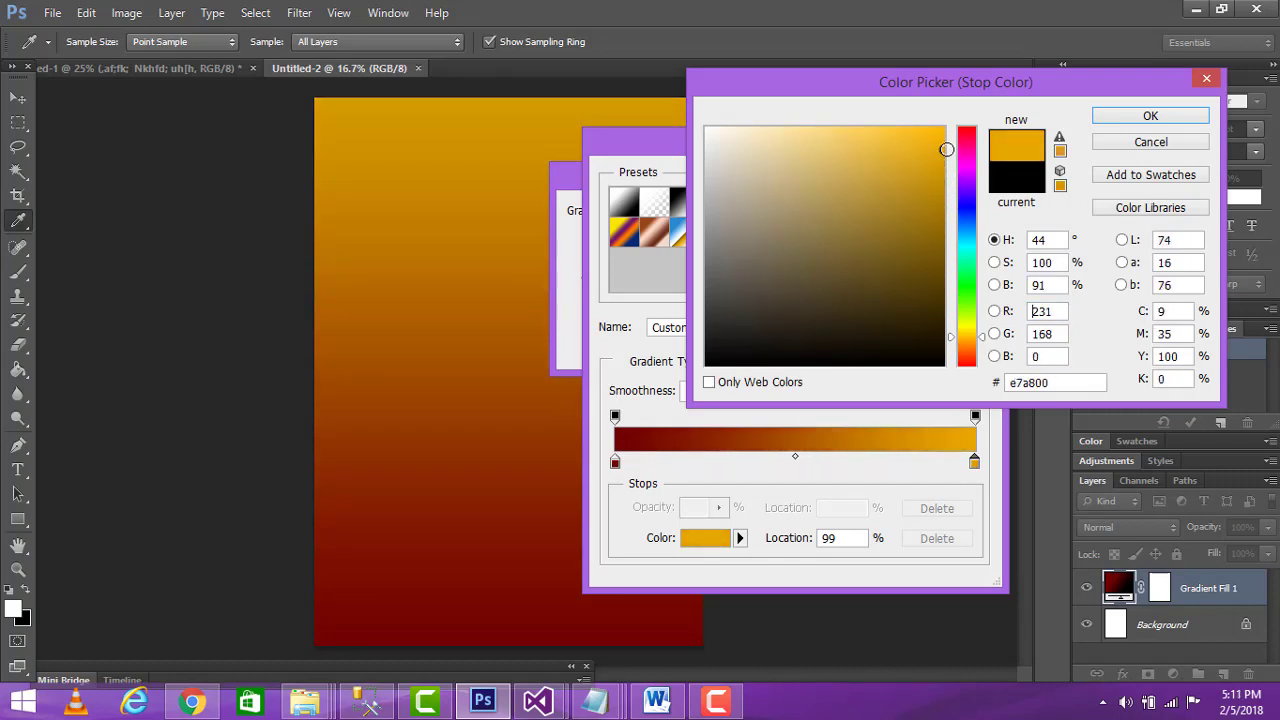
{"action": "left_click", "coordinate": [1119, 119]}
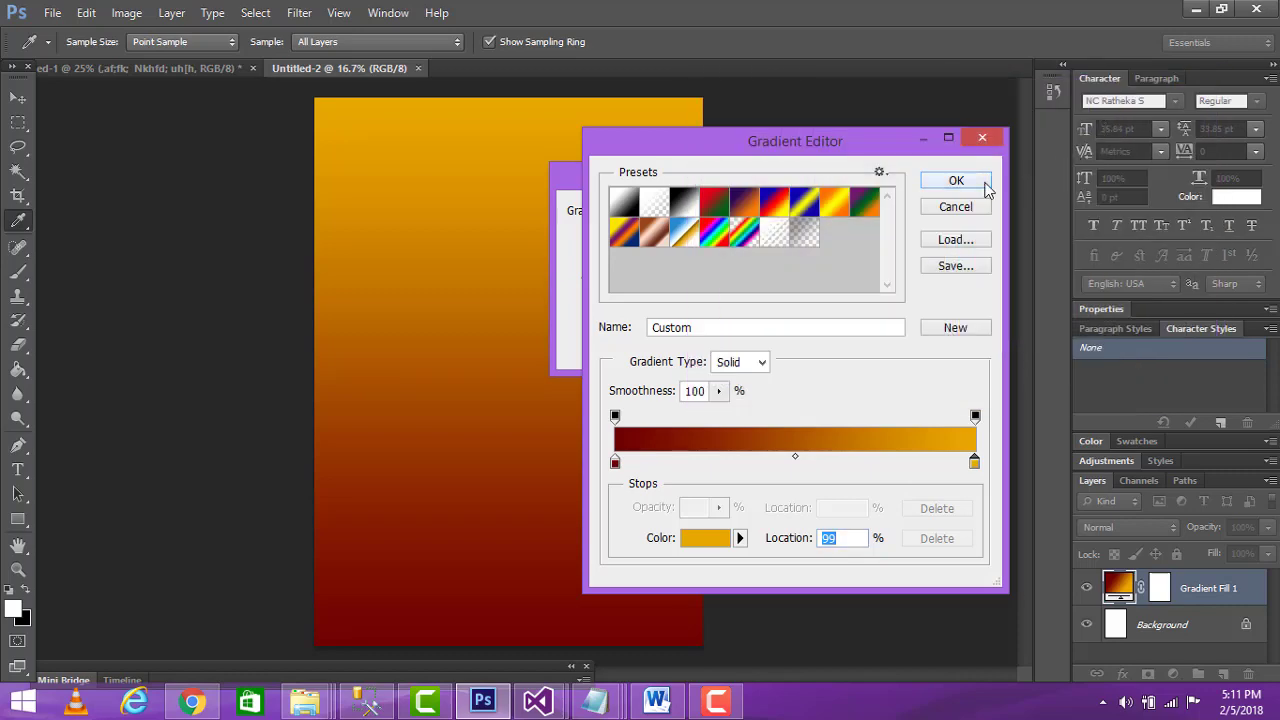
{"action": "left_click", "coordinate": [984, 184]}
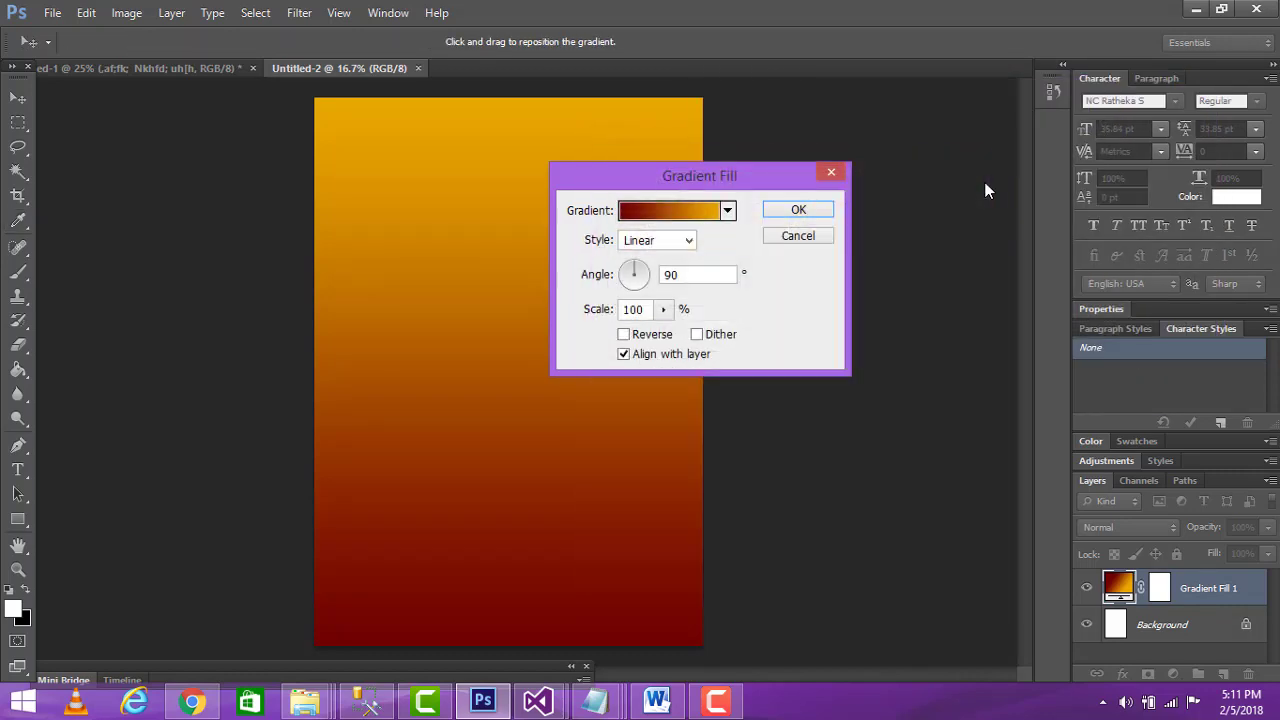
{"action": "left_click", "coordinate": [799, 211]}
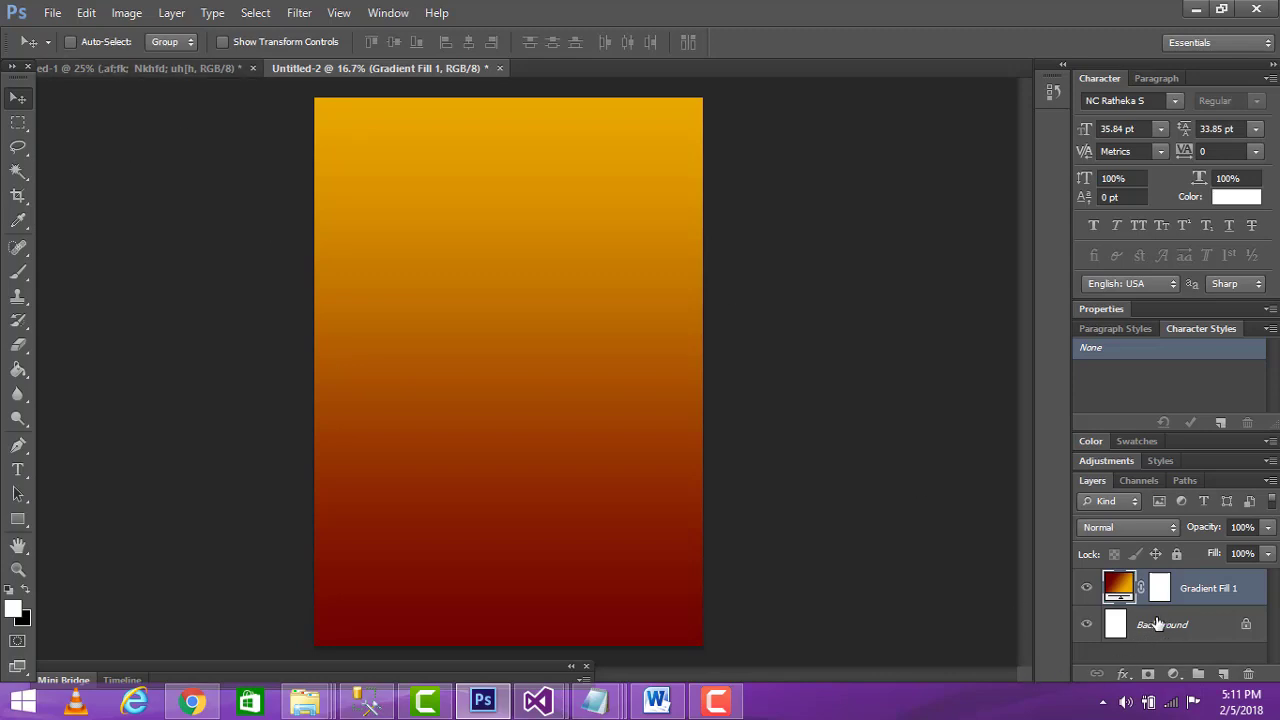
{"action": "left_click", "coordinate": [168, 13]}
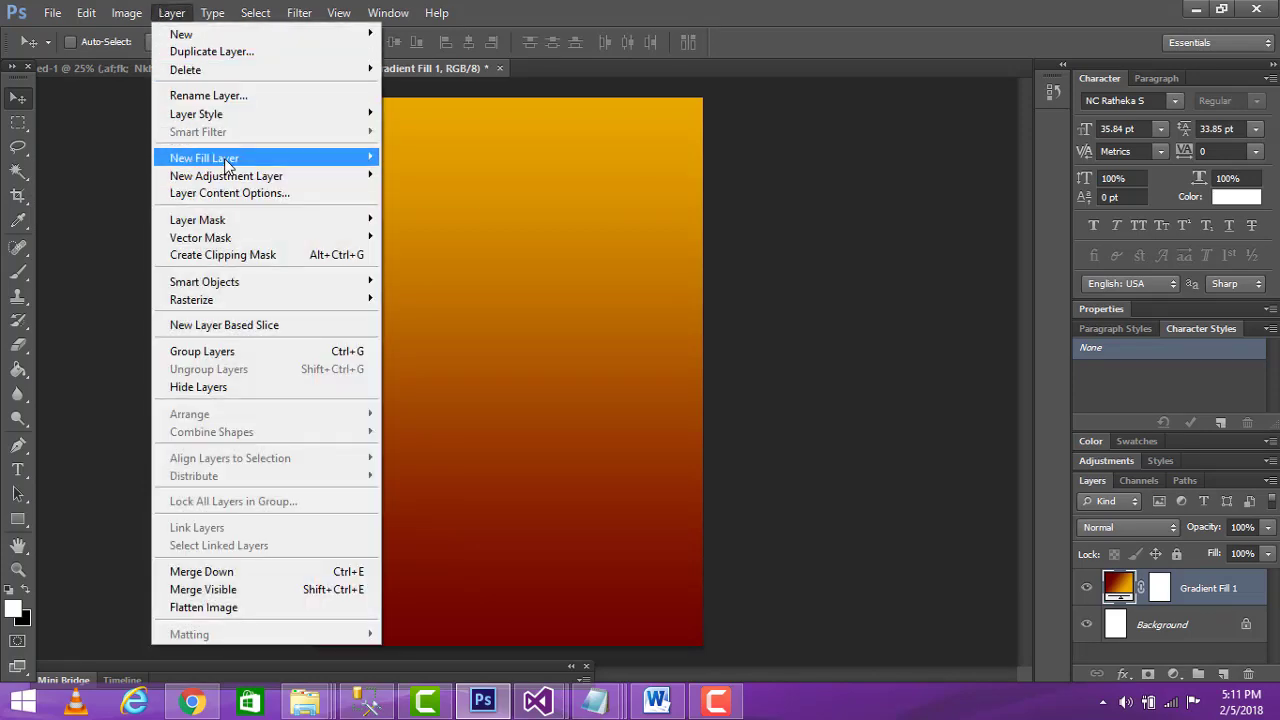
{"action": "mouse_move", "coordinate": [300, 158]}
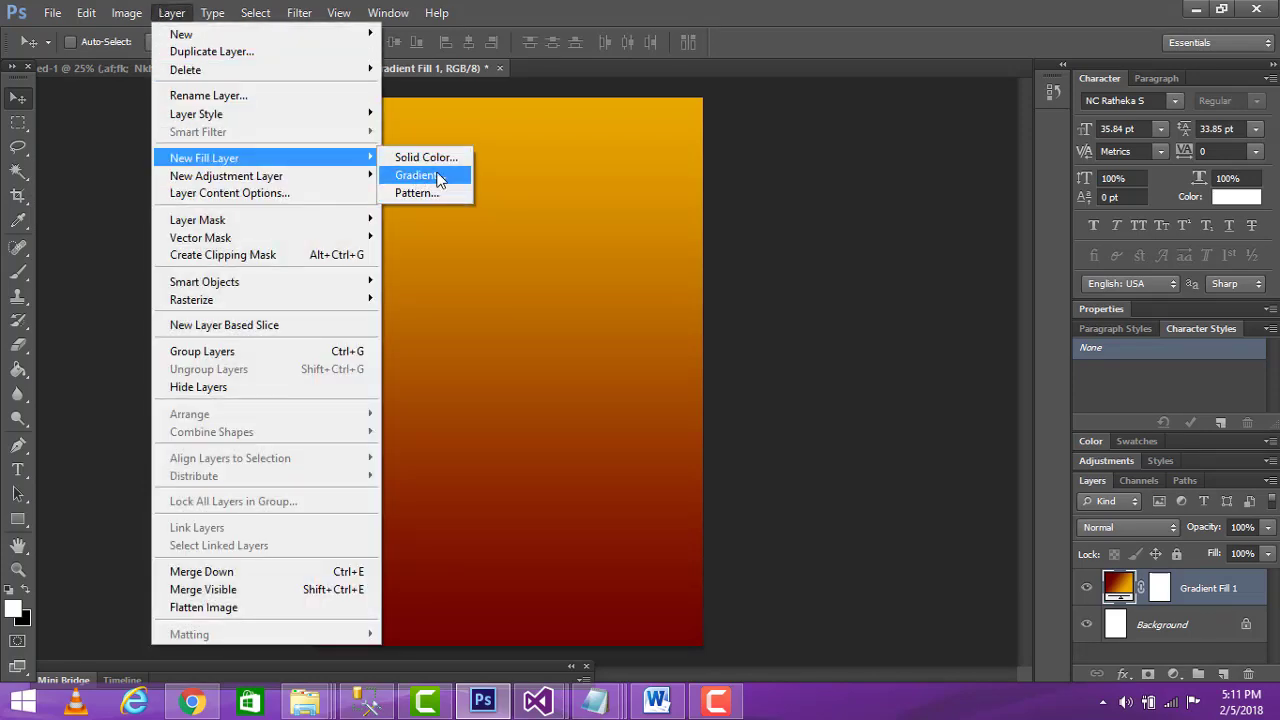
{"action": "left_click", "coordinate": [633, 201]}
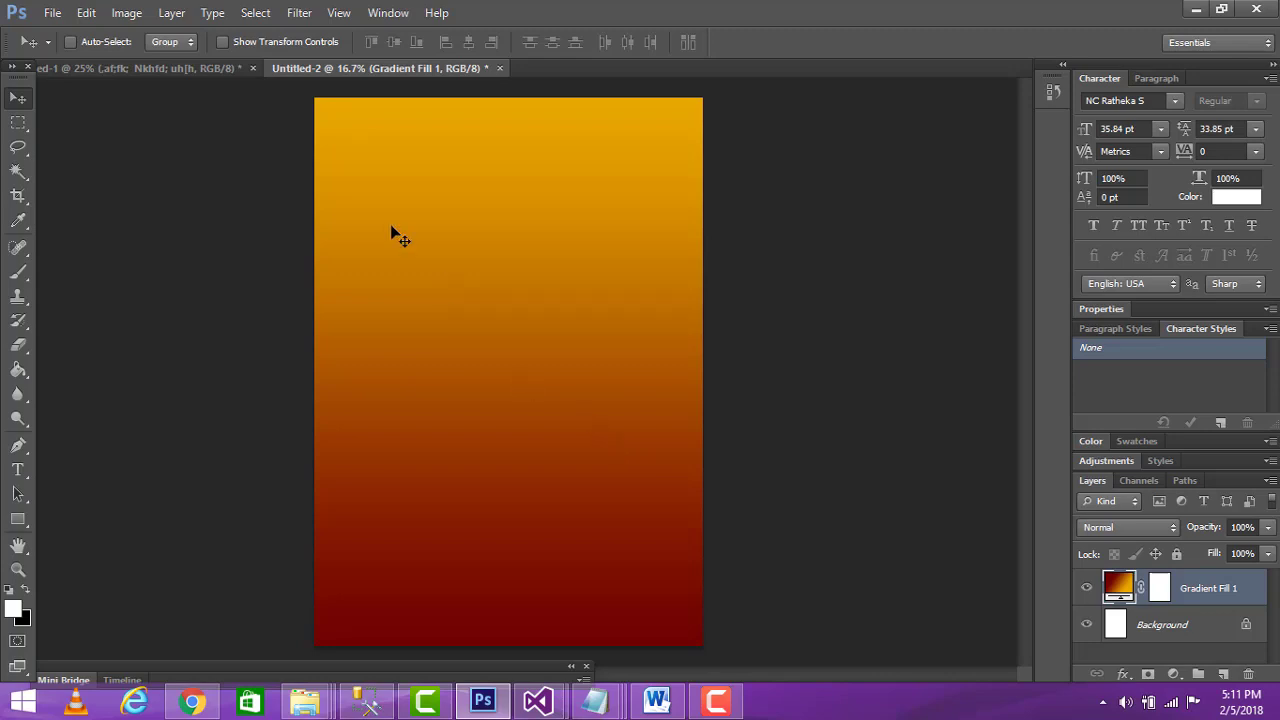
Examine the couple in the finished poster and return to the Untitled-2 gradient document.
{"action": "left_click", "coordinate": [195, 68]}
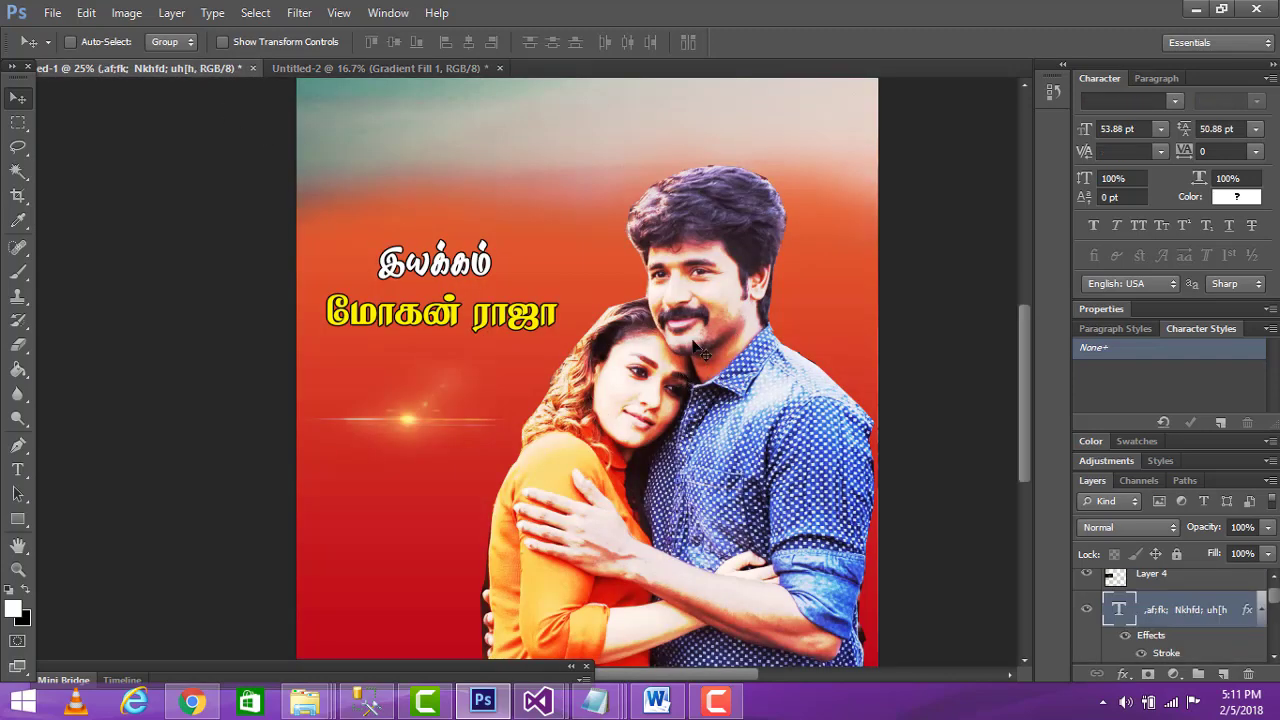
{"action": "left_click", "coordinate": [361, 67]}
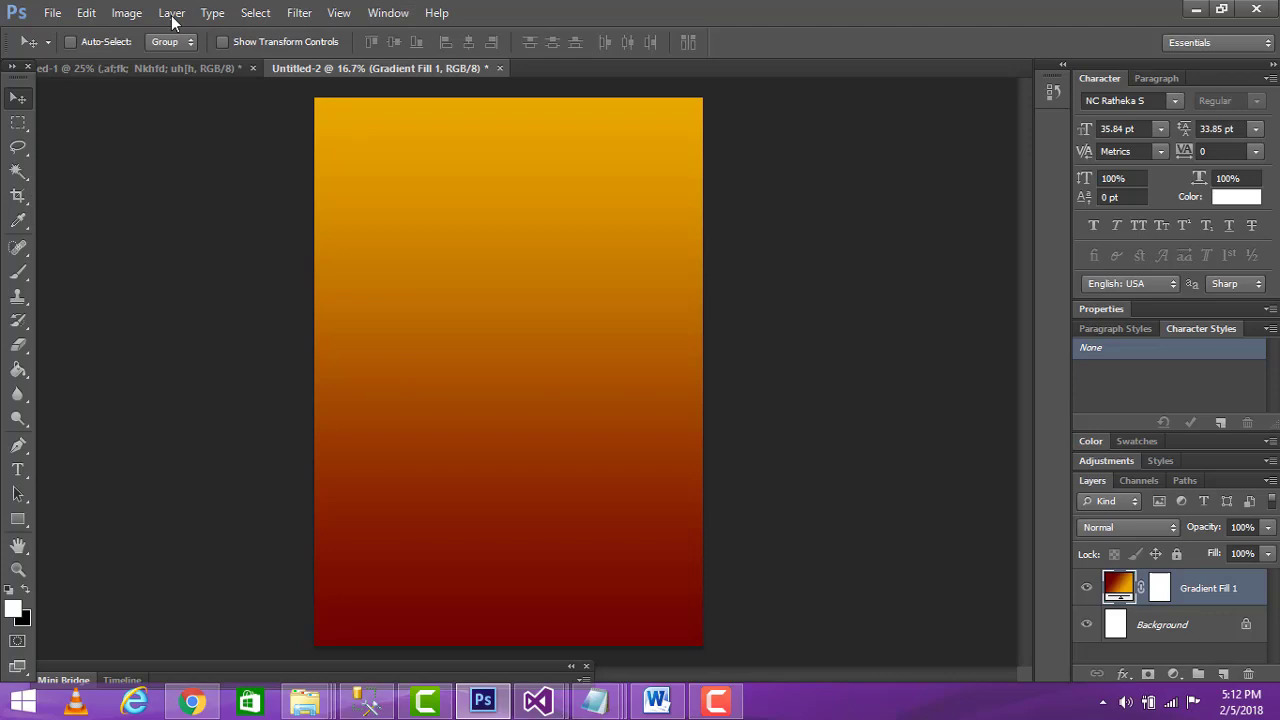
Open the couple photo 42568-004 from the asp.net1 folder and bring its document to the front.
{"action": "left_click", "coordinate": [50, 20]}
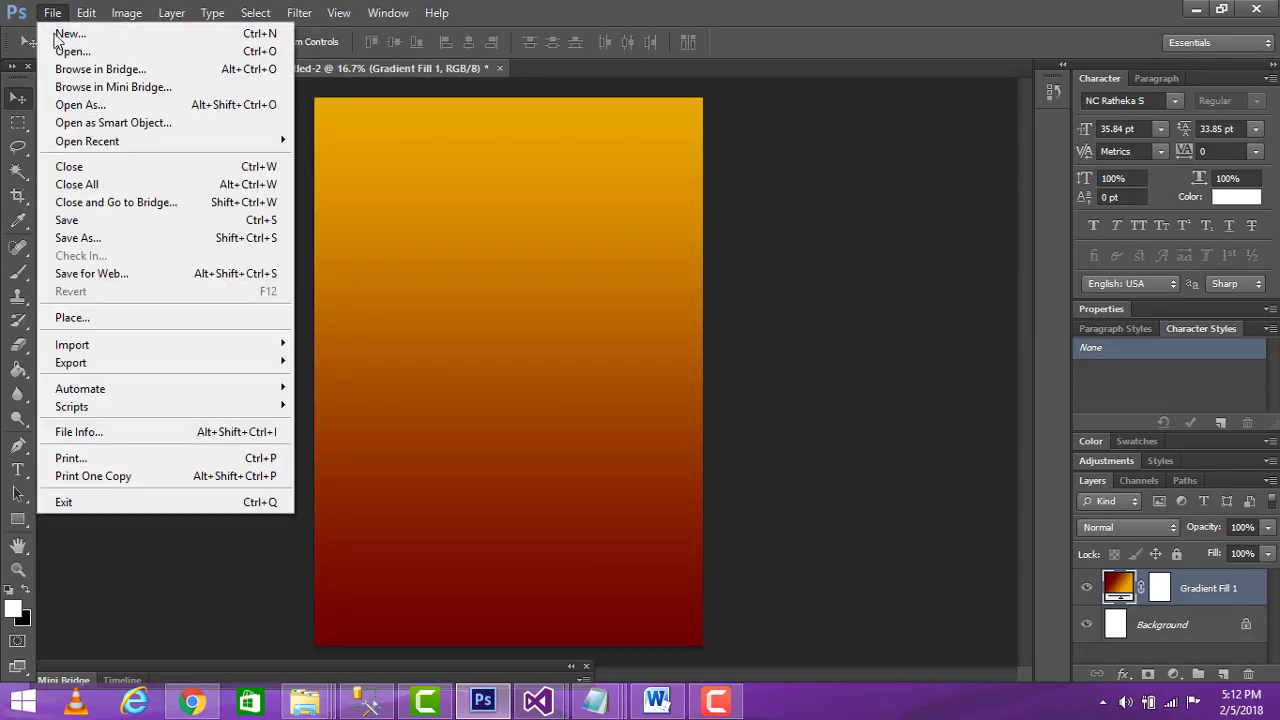
{"action": "left_click", "coordinate": [62, 52]}
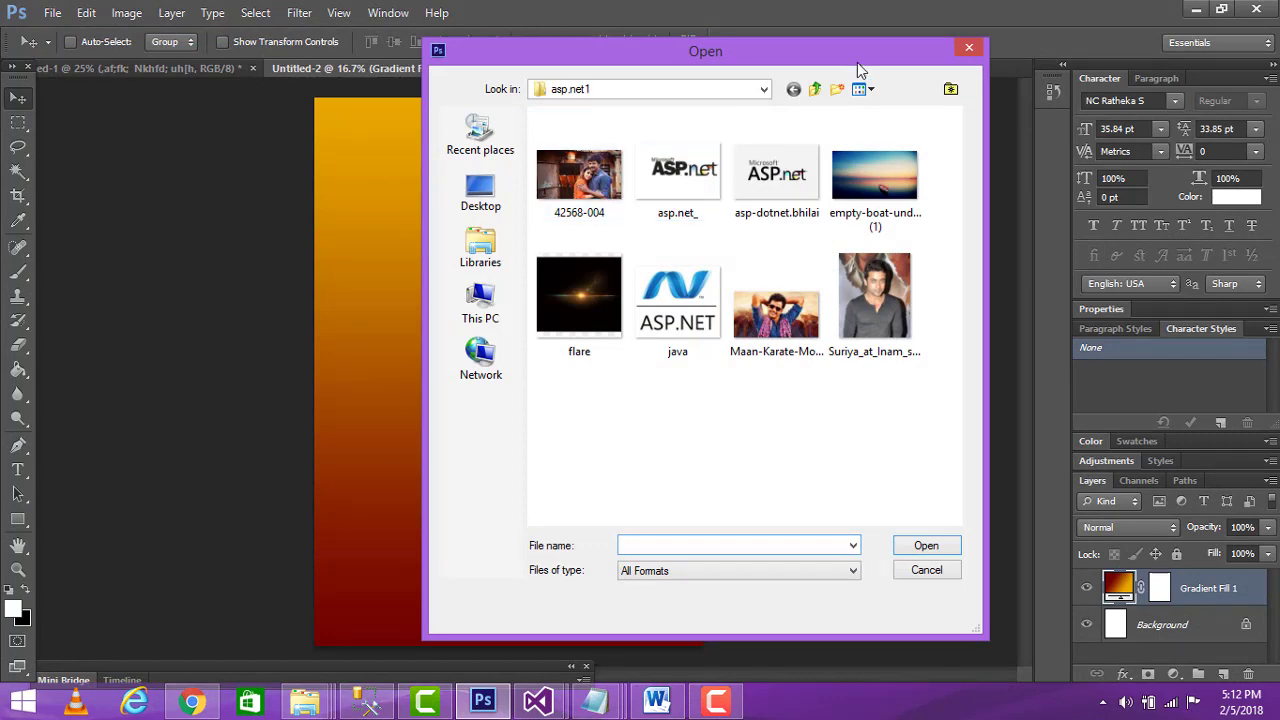
{"action": "left_click_drag", "start_coordinate": [831, 54], "coordinate": [727, 71]}
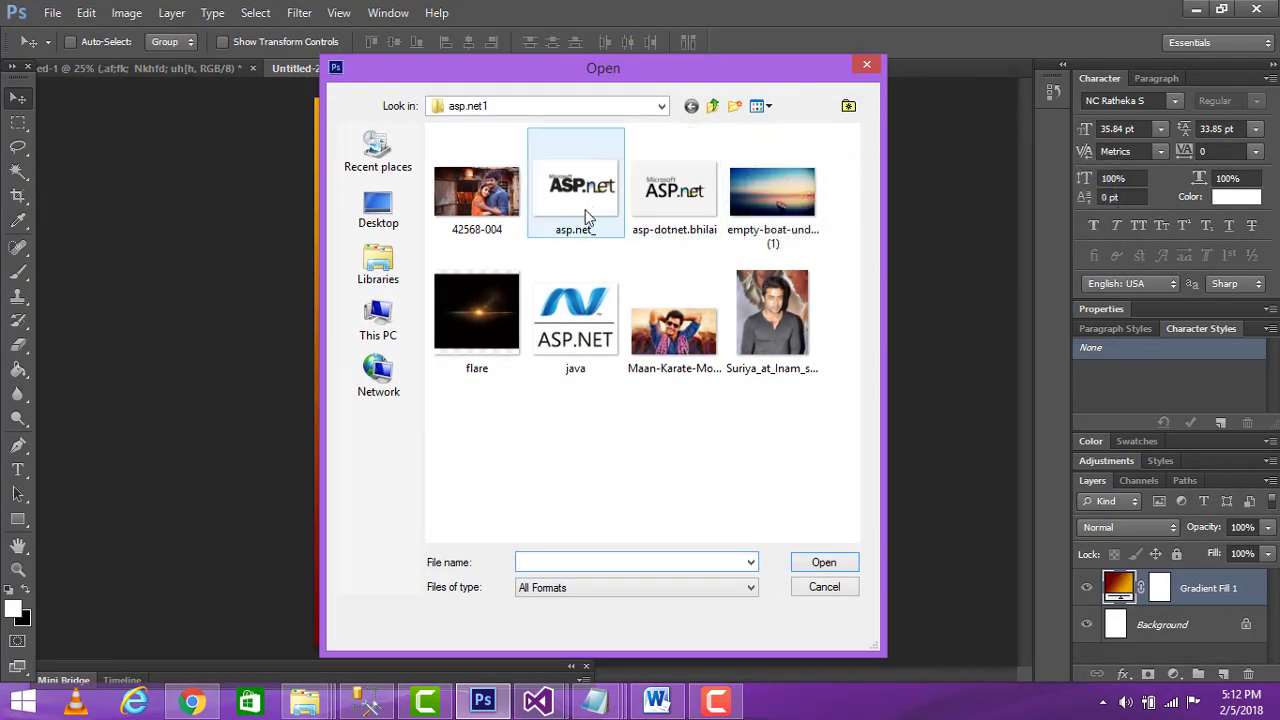
{"action": "left_click", "coordinate": [478, 192]}
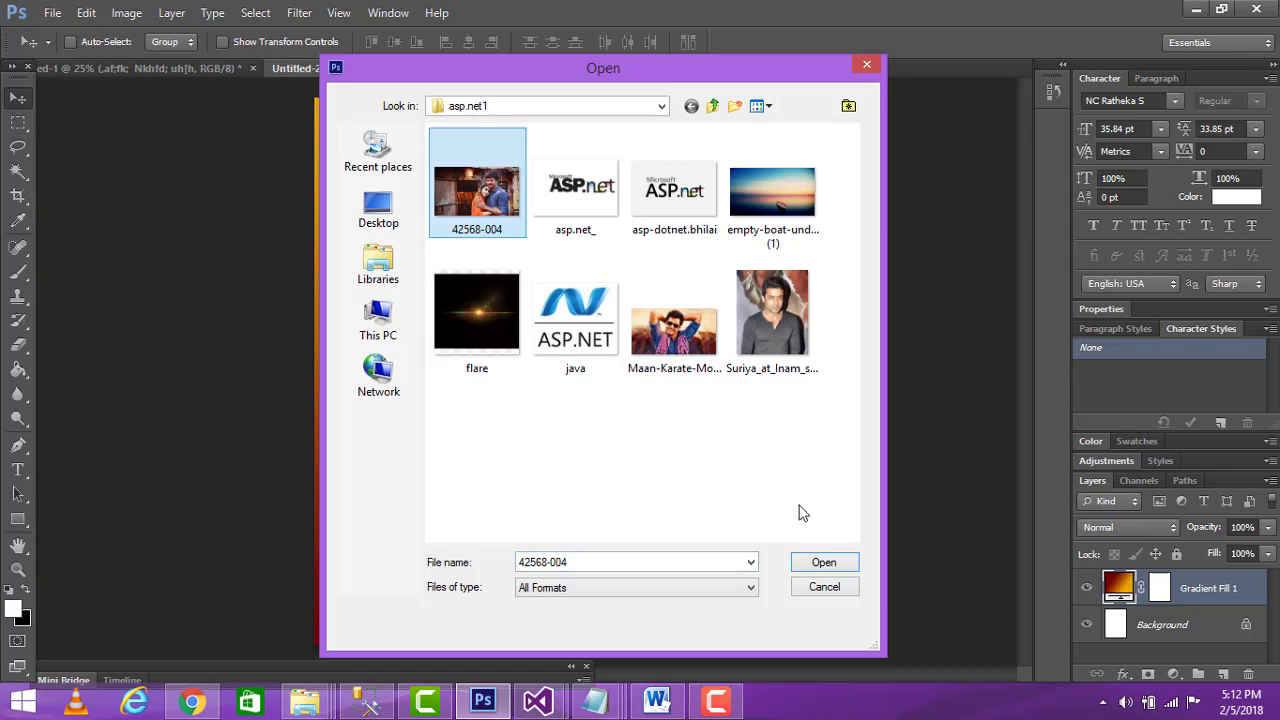
{"action": "left_click", "coordinate": [823, 564]}
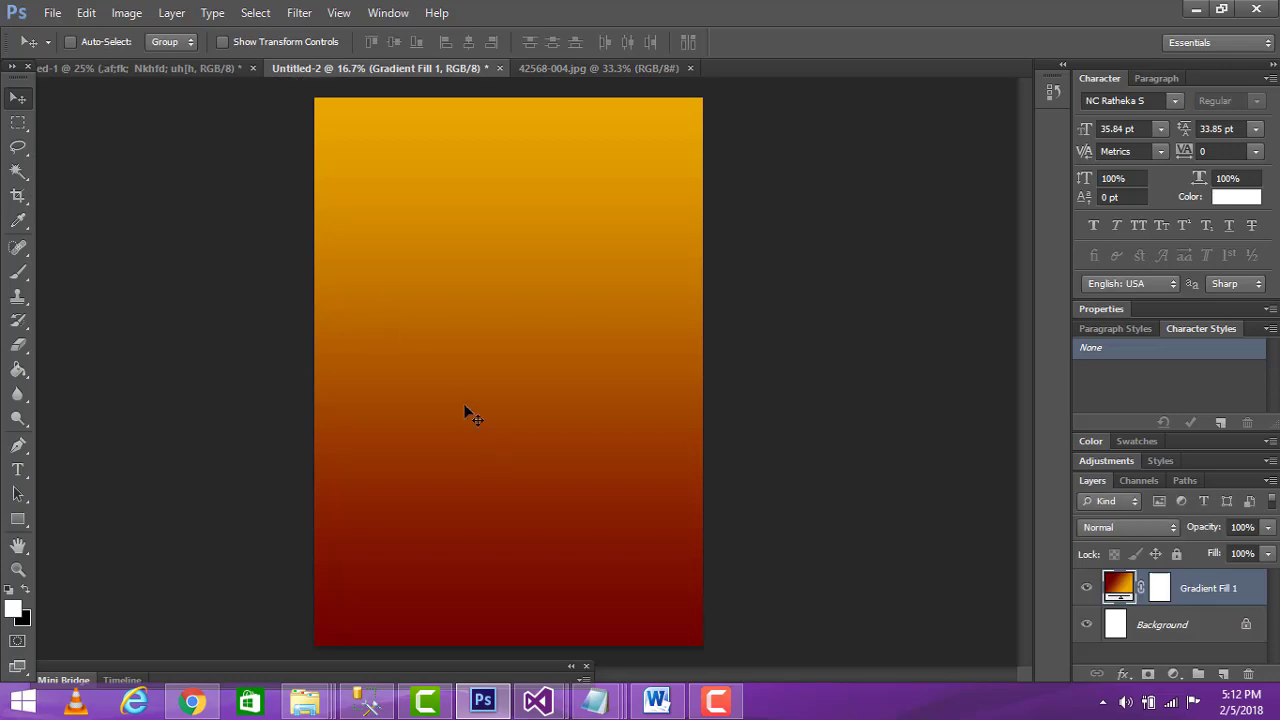
{"action": "left_click", "coordinate": [580, 72]}
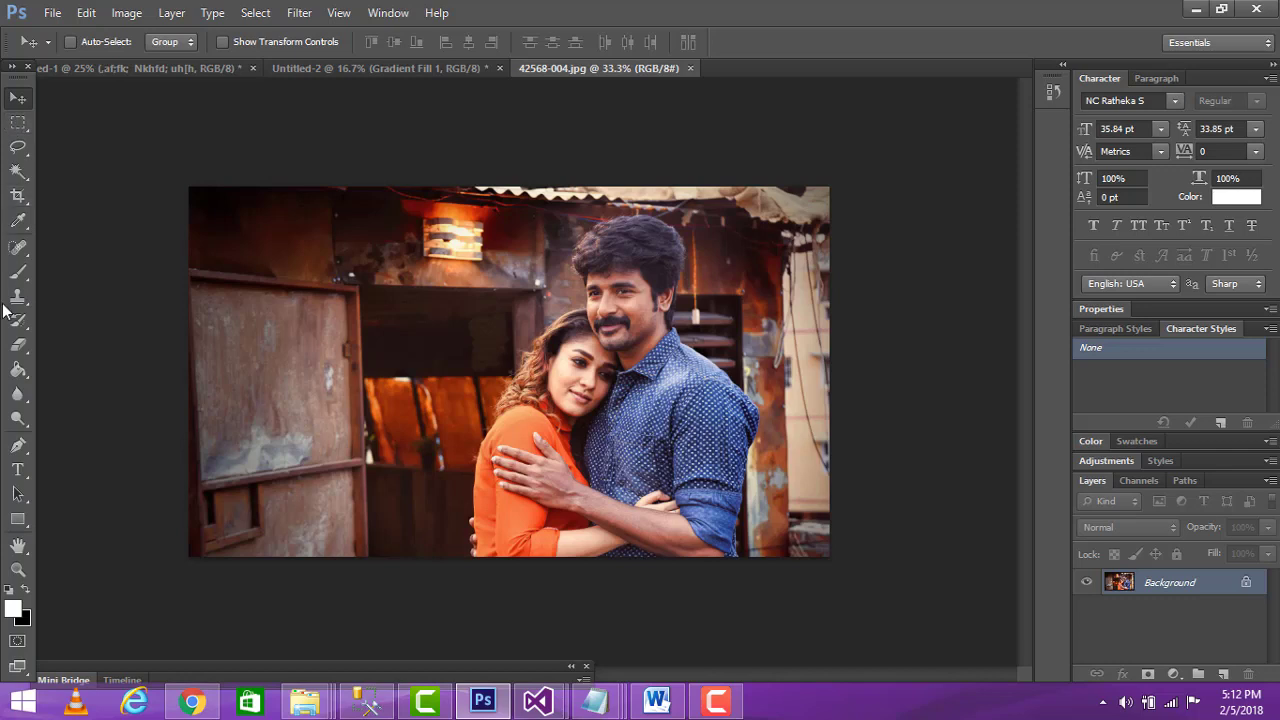
Start a Pen tool path at the photo's lower edge beside the man's elbow and trace up along his rolled cuff.
{"action": "left_click", "coordinate": [17, 571]}
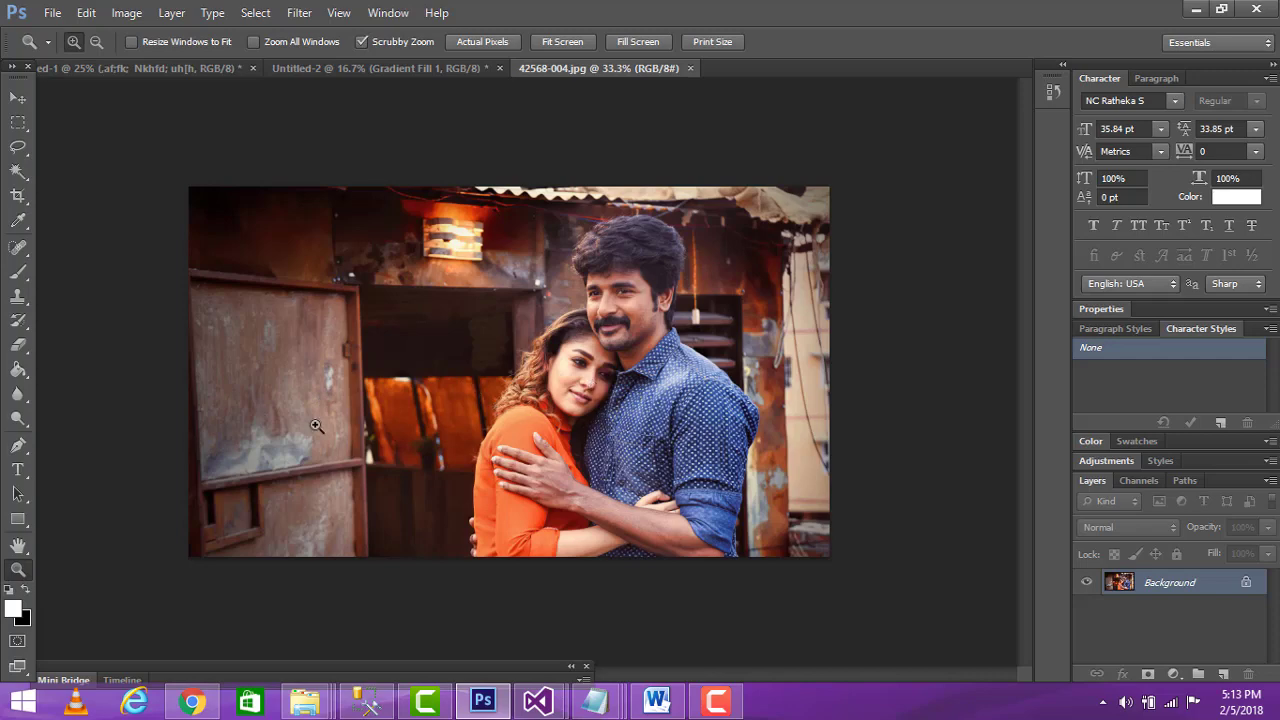
{"action": "left_click", "coordinate": [580, 403]}
{"action": "left_click", "coordinate": [580, 403]}
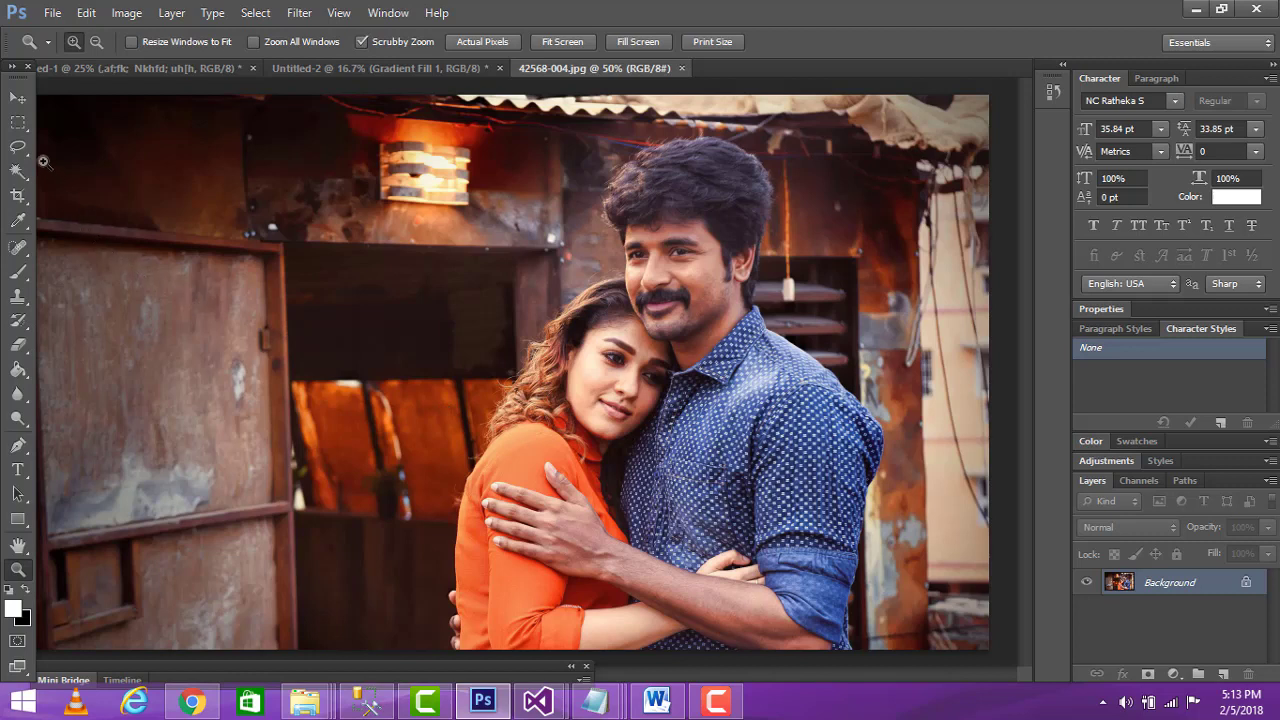
{"action": "left_click", "coordinate": [17, 146]}
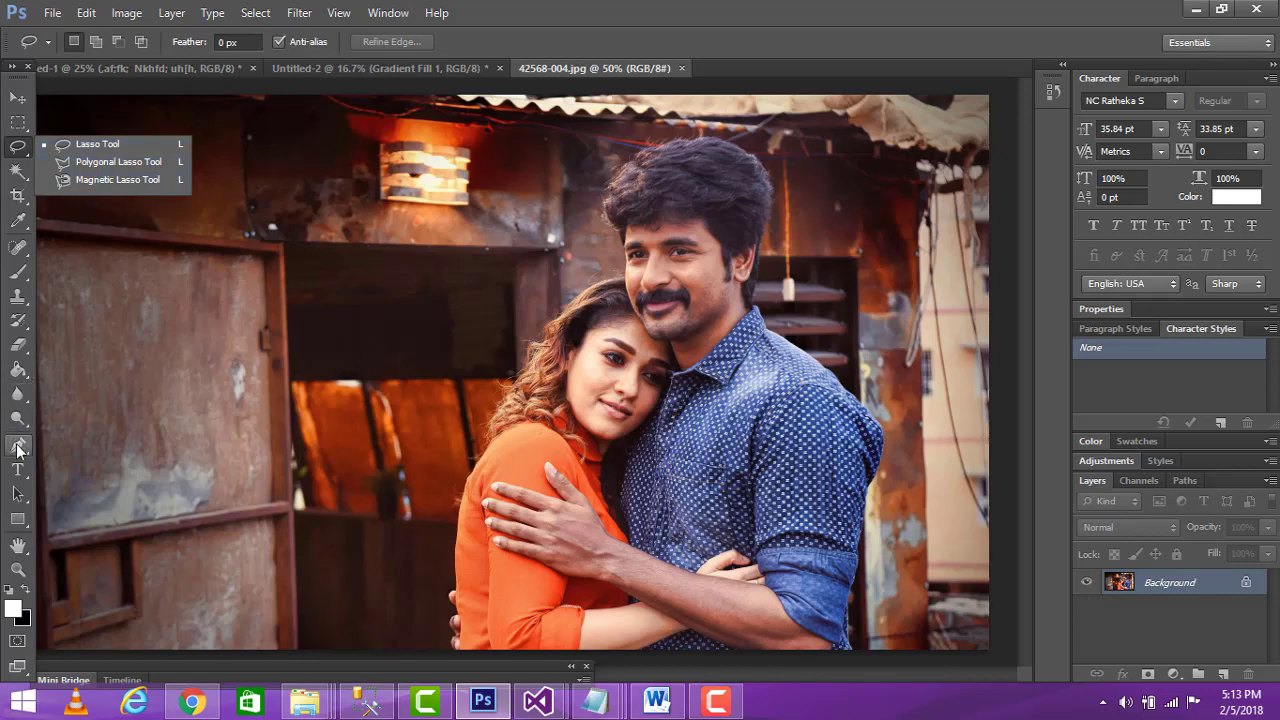
{"action": "left_click_drag", "start_coordinate": [18, 450], "coordinate": [68, 450]}
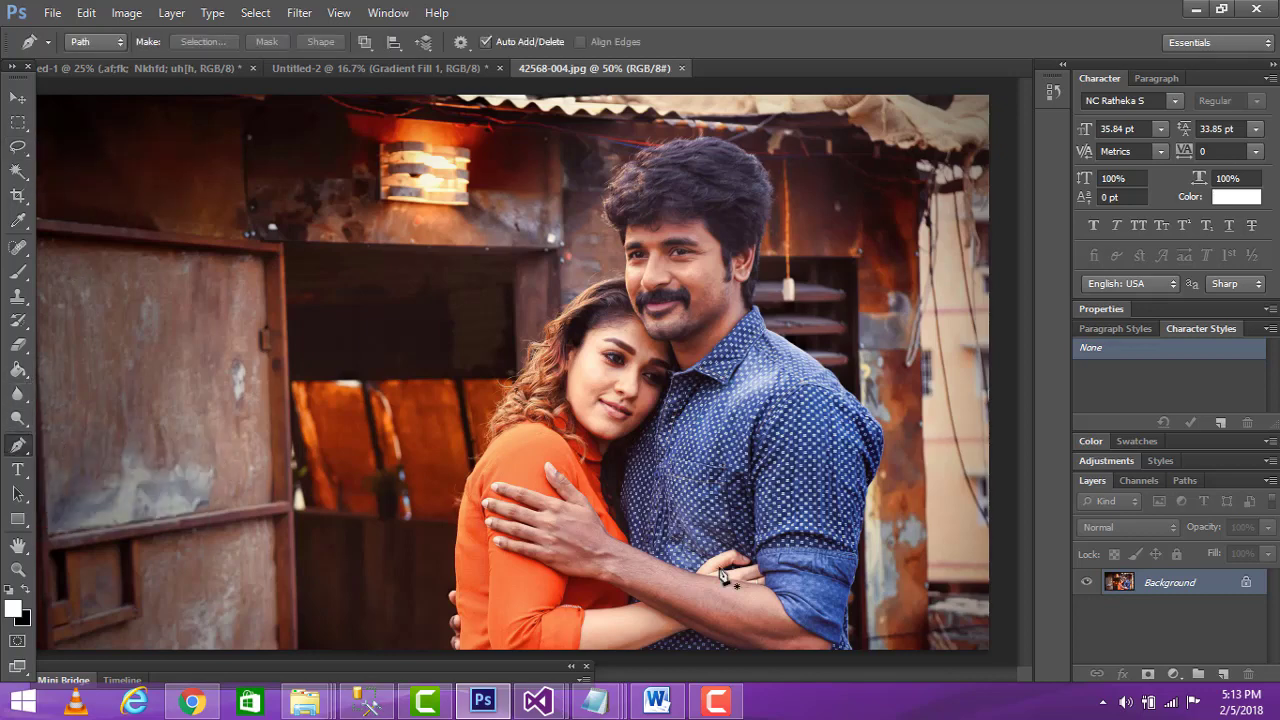
{"action": "left_click", "coordinate": [857, 658]}
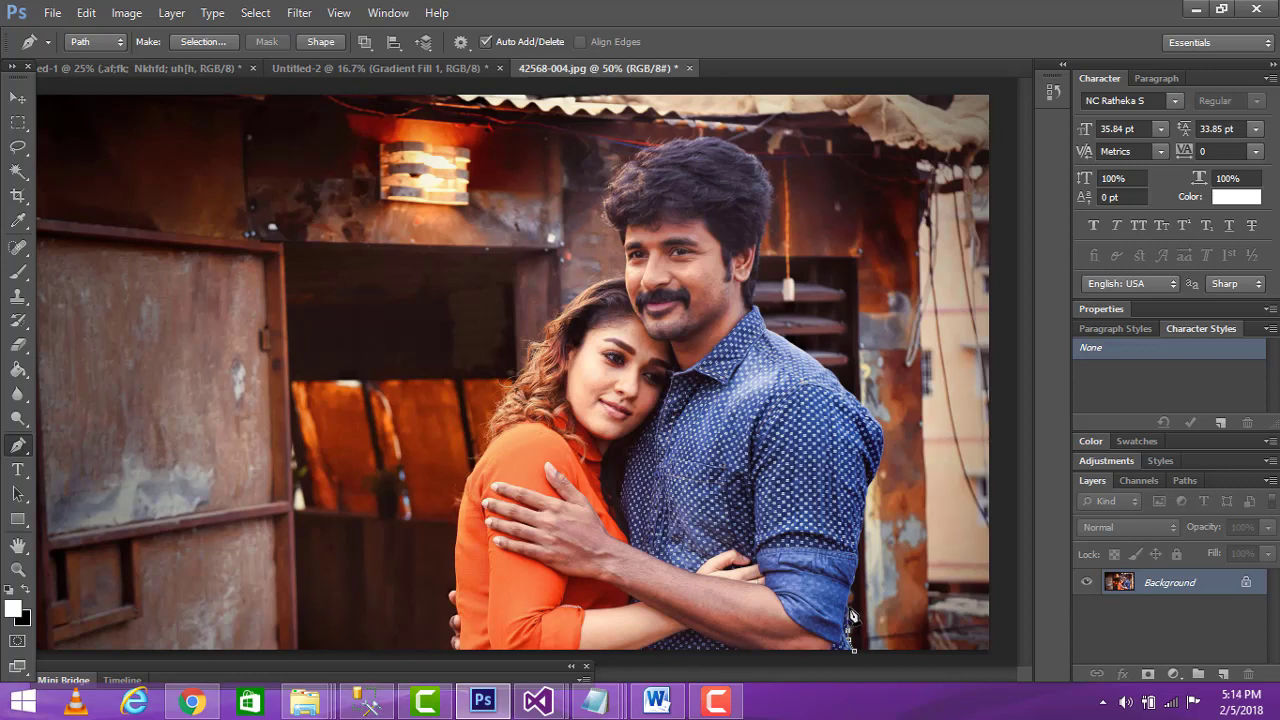
{"action": "left_click", "coordinate": [850, 604]}
{"action": "left_click", "coordinate": [849, 588]}
{"action": "left_click", "coordinate": [855, 571]}
{"action": "left_click", "coordinate": [858, 546]}
Continue the Pen path closely up the outer edge of the man's sleeve, from above the cuff to the upper arm.
{"action": "left_click", "coordinate": [18, 569]}
{"action": "left_click_drag", "start_coordinate": [846, 620], "coordinate": [875, 623]}
{"action": "scroll", "coordinate": [805, 505], "scroll_direction": "up", "scroll_amount": 3}
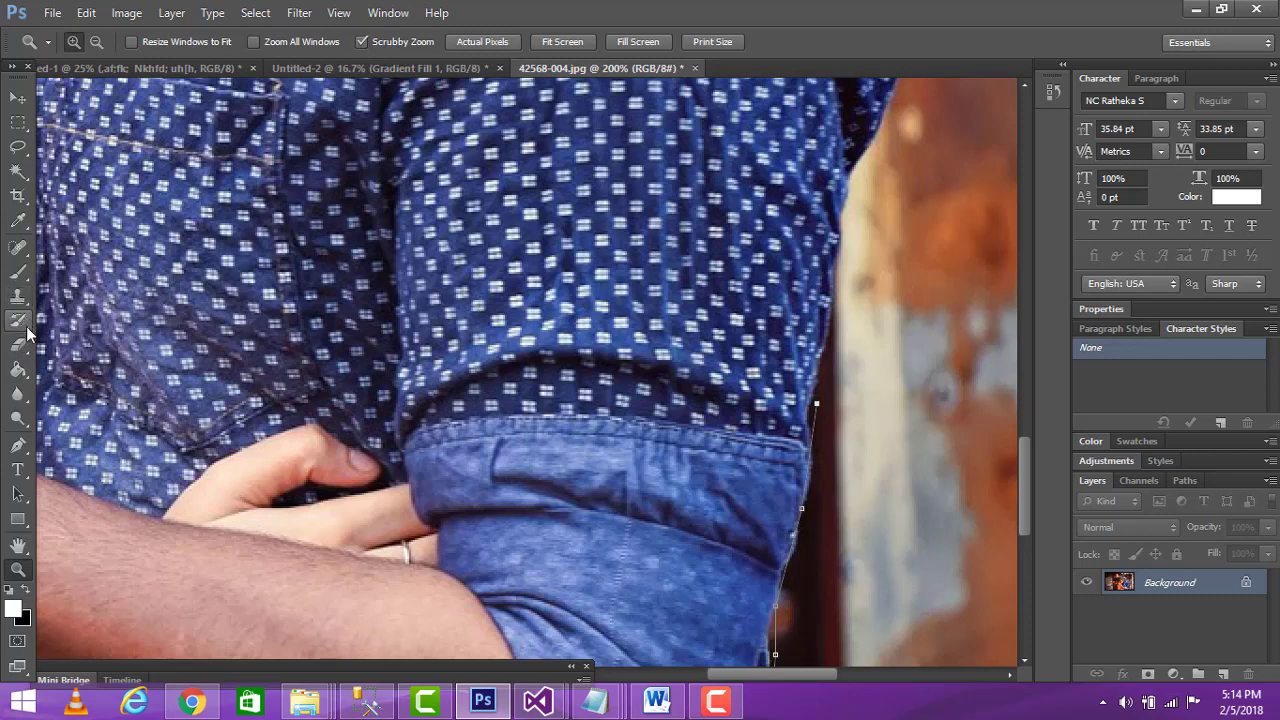
{"action": "left_click", "coordinate": [17, 445]}
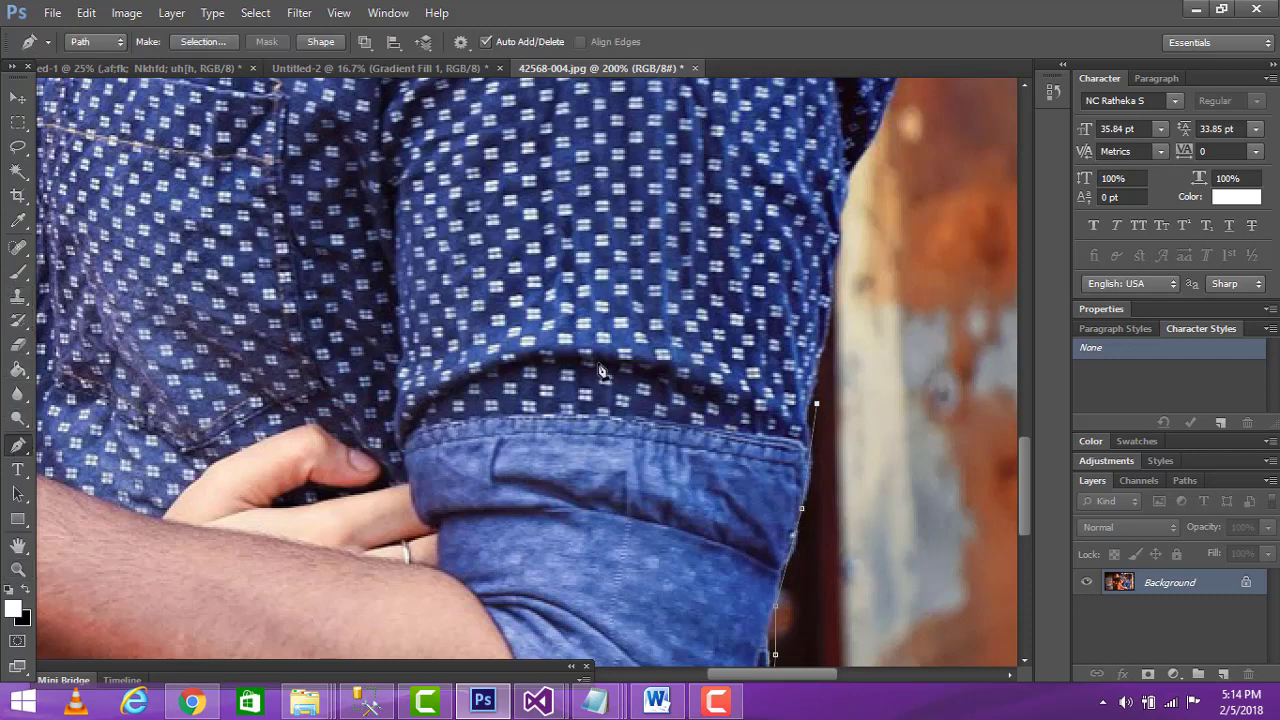
{"action": "left_click", "coordinate": [819, 379]}
{"action": "left_click", "coordinate": [828, 350]}
{"action": "scroll", "coordinate": [840, 360], "scroll_direction": "up", "scroll_amount": 2}
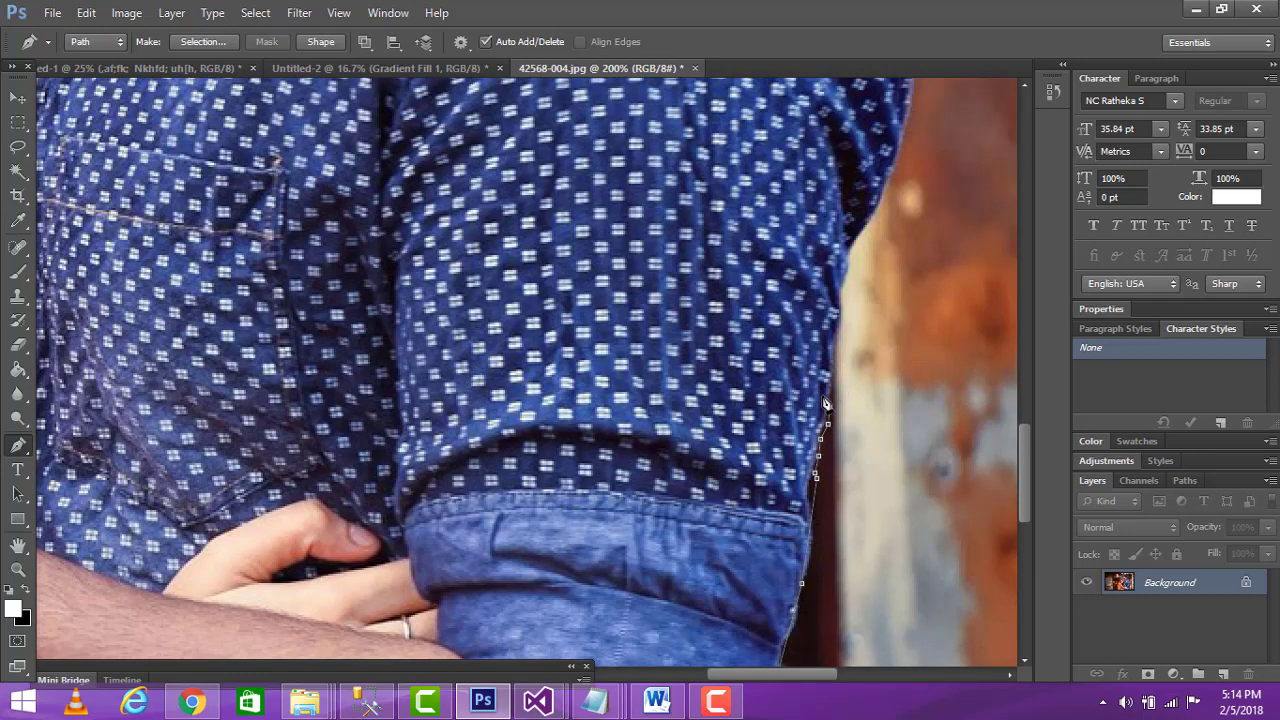
{"action": "left_click", "coordinate": [829, 405]}
{"action": "left_click", "coordinate": [832, 372]}
{"action": "left_click", "coordinate": [837, 330]}
{"action": "left_click", "coordinate": [839, 317]}
{"action": "left_click", "coordinate": [845, 298]}
{"action": "left_click", "coordinate": [849, 260]}
{"action": "left_click", "coordinate": [867, 224]}
{"action": "left_click", "coordinate": [901, 152]}
{"action": "scroll", "coordinate": [910, 160], "scroll_direction": "up", "scroll_amount": 1}
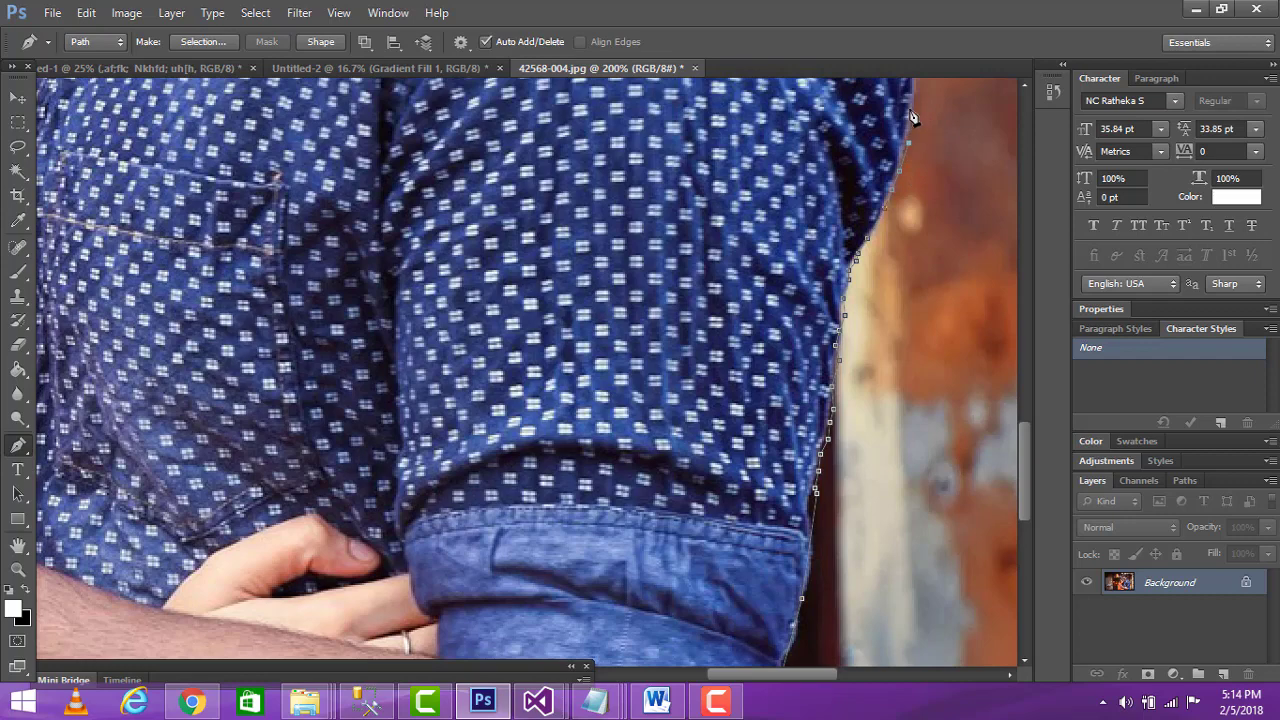
Continue the Pen path around the man's upper arm and up the outer curve of his shoulder.
{"action": "left_click", "coordinate": [18, 545]}
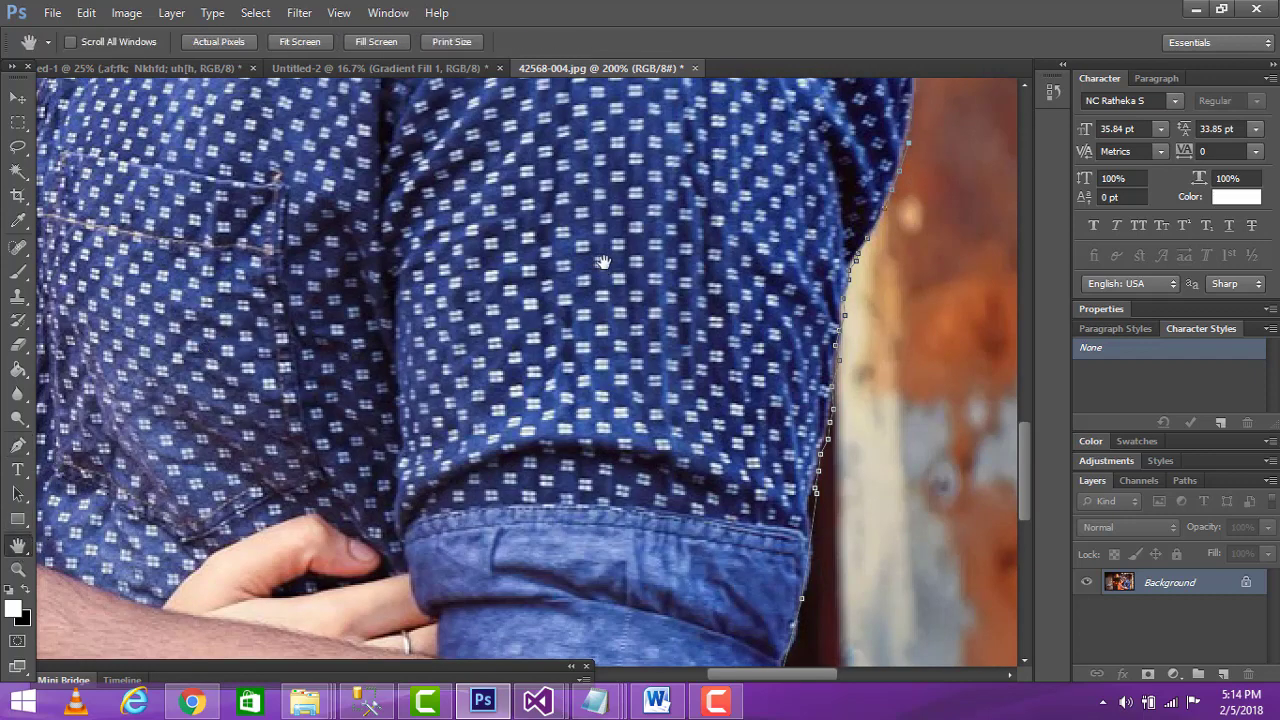
{"action": "left_click_drag", "start_coordinate": [604, 262], "coordinate": [528, 532]}
{"action": "left_click_drag", "start_coordinate": [636, 320], "coordinate": [606, 397]}
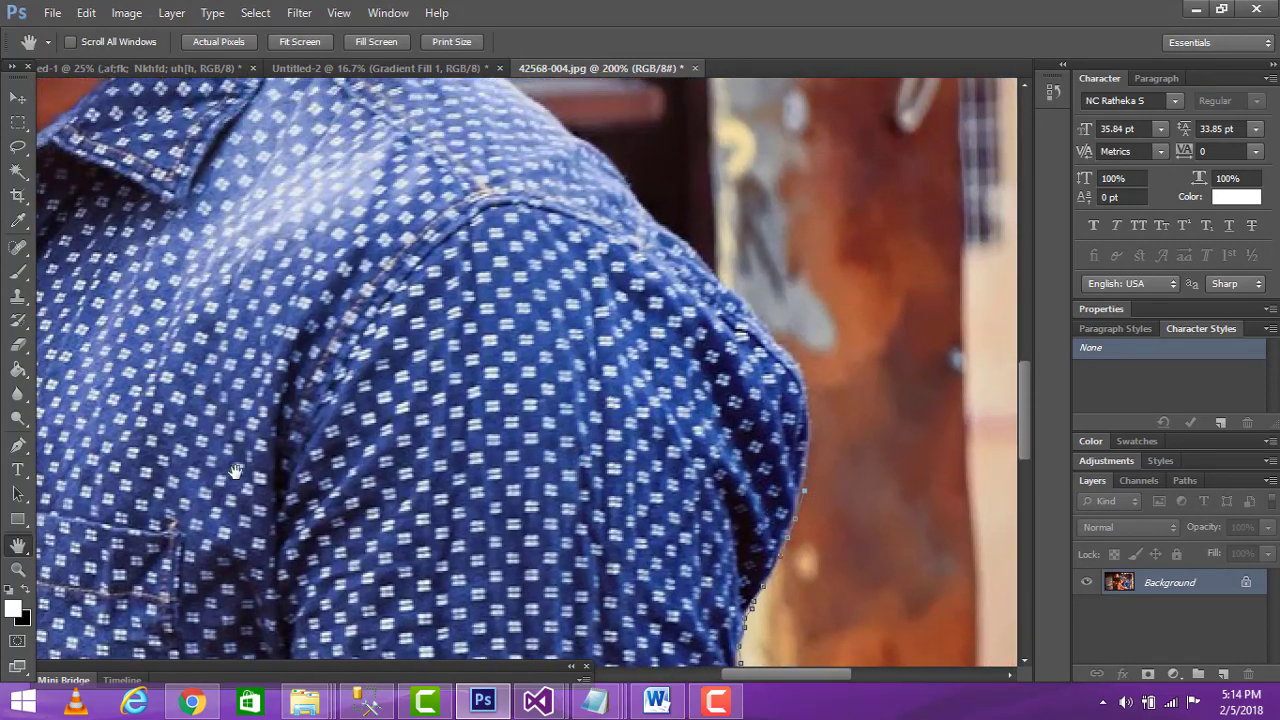
{"action": "left_click", "coordinate": [19, 449]}
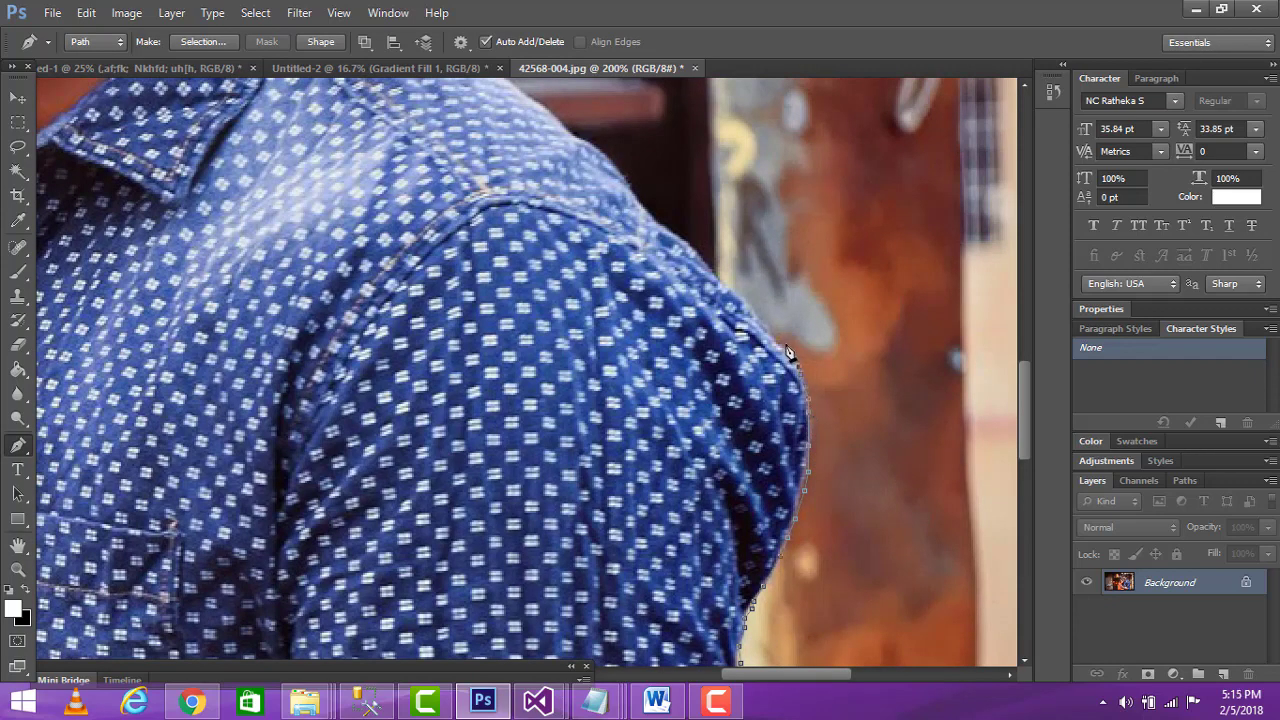
{"action": "left_click", "coordinate": [742, 297]}
{"action": "left_click", "coordinate": [686, 247]}
{"action": "left_click", "coordinate": [647, 212]}
{"action": "left_click", "coordinate": [621, 173]}
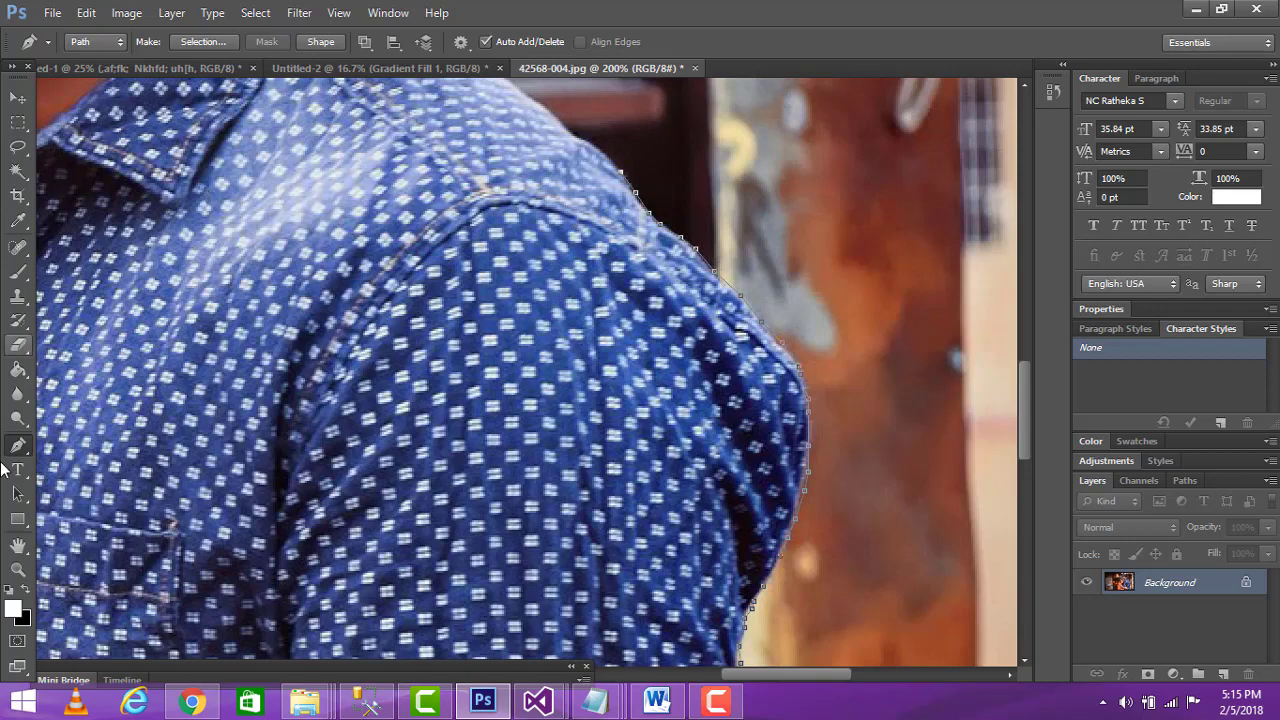
Extend the Pen path along the top of the man's shoulder to the base of his shirt collar.
{"action": "left_click", "coordinate": [18, 549]}
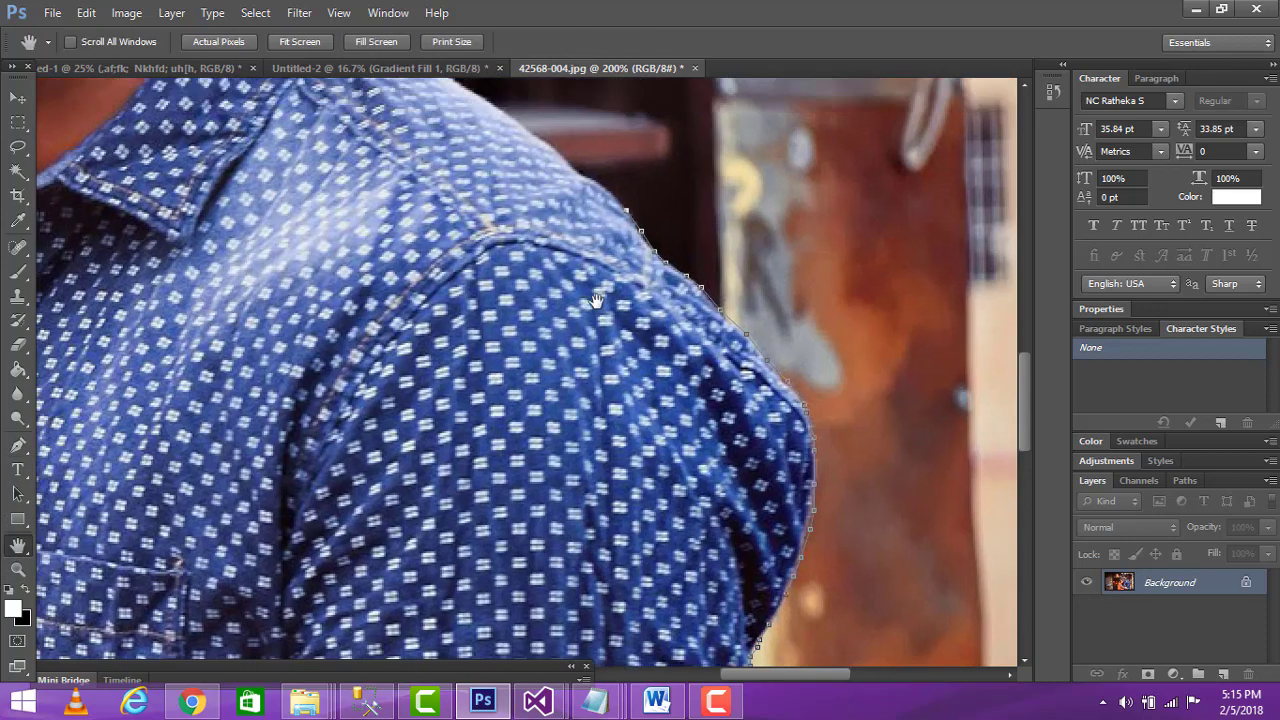
{"action": "left_click_drag", "start_coordinate": [584, 199], "coordinate": [704, 491]}
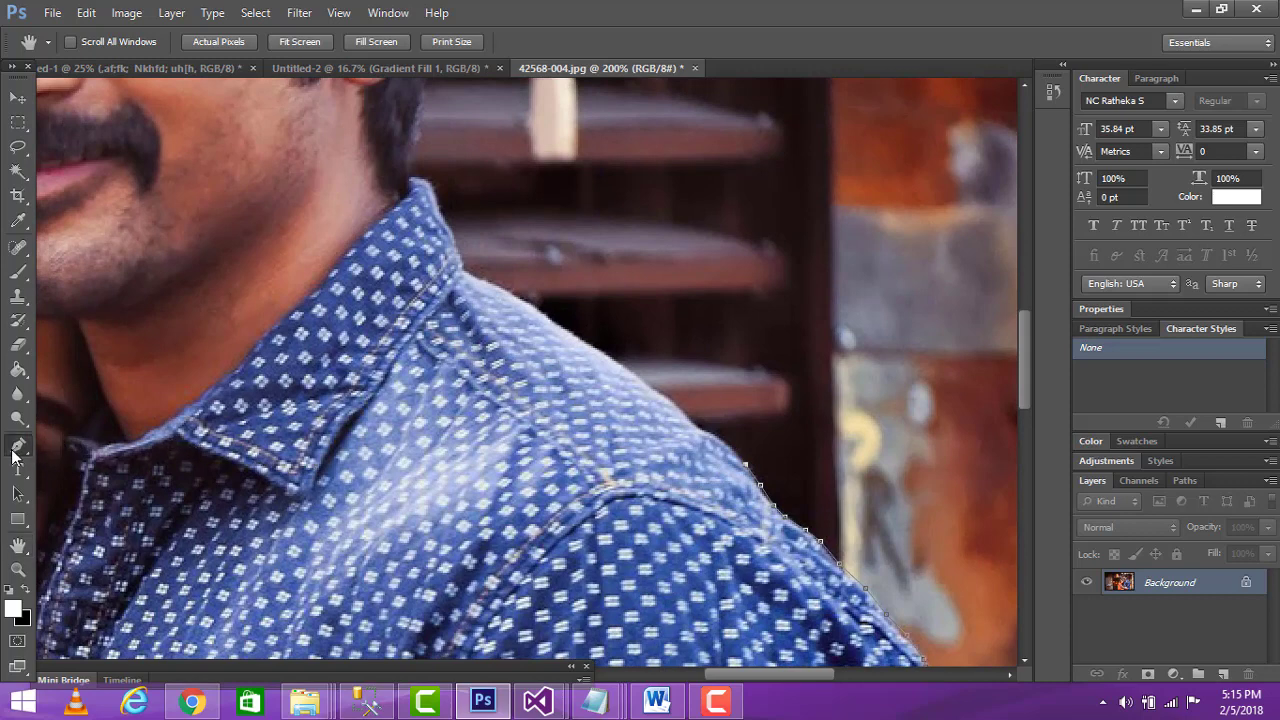
{"action": "left_click", "coordinate": [18, 446]}
{"action": "left_click", "coordinate": [731, 446]}
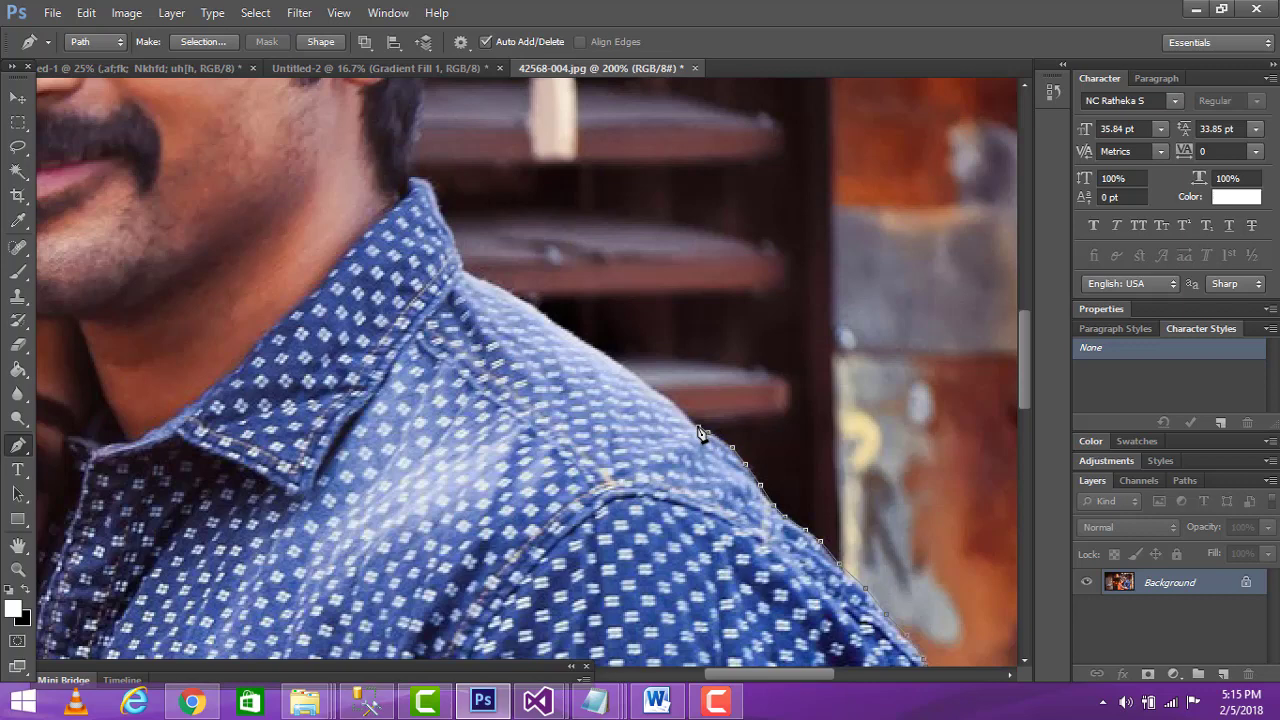
{"action": "left_click", "coordinate": [698, 428]}
{"action": "left_click", "coordinate": [633, 373]}
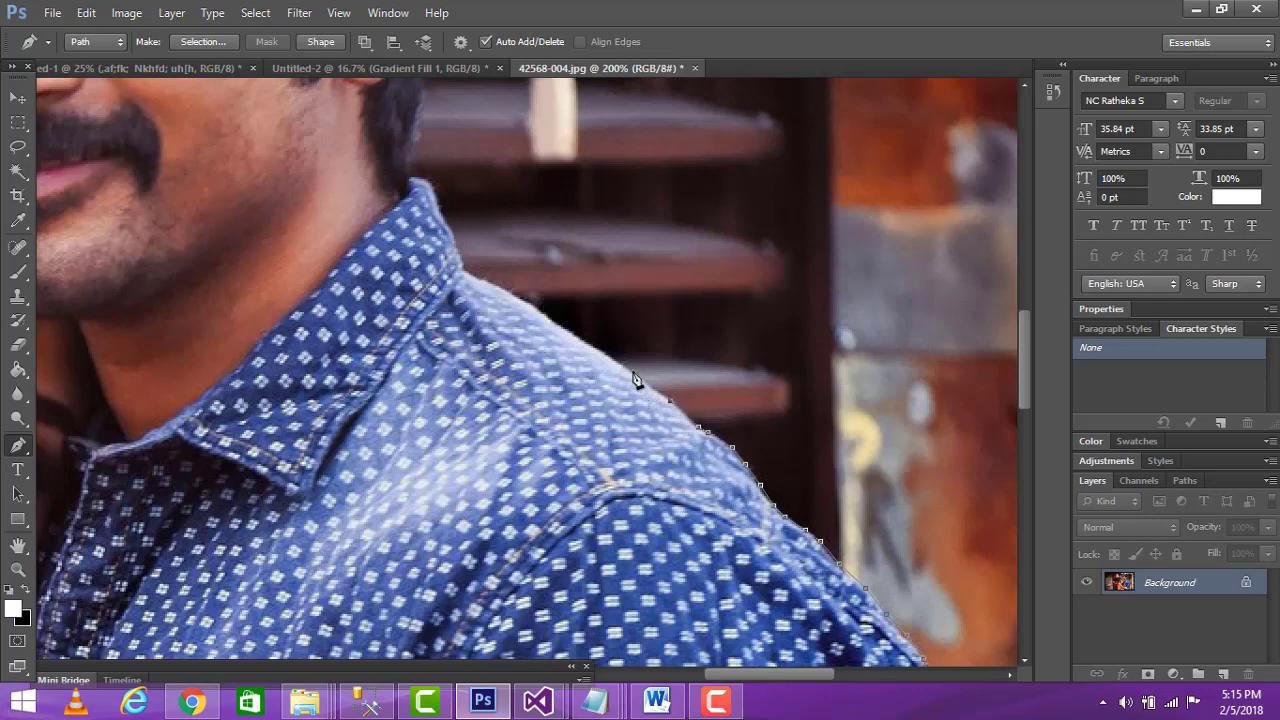
{"action": "left_click", "coordinate": [586, 338]}
{"action": "left_click", "coordinate": [549, 322]}
{"action": "left_click", "coordinate": [537, 308]}
{"action": "left_click", "coordinate": [518, 296]}
{"action": "left_click", "coordinate": [490, 283]}
Trace the path up the back of the man's collar and along the hair behind his ear.
{"action": "left_click", "coordinate": [432, 183]}
{"action": "left_click", "coordinate": [406, 170]}
{"action": "scroll", "coordinate": [441, 197], "scroll_direction": "up", "scroll_amount": 3}
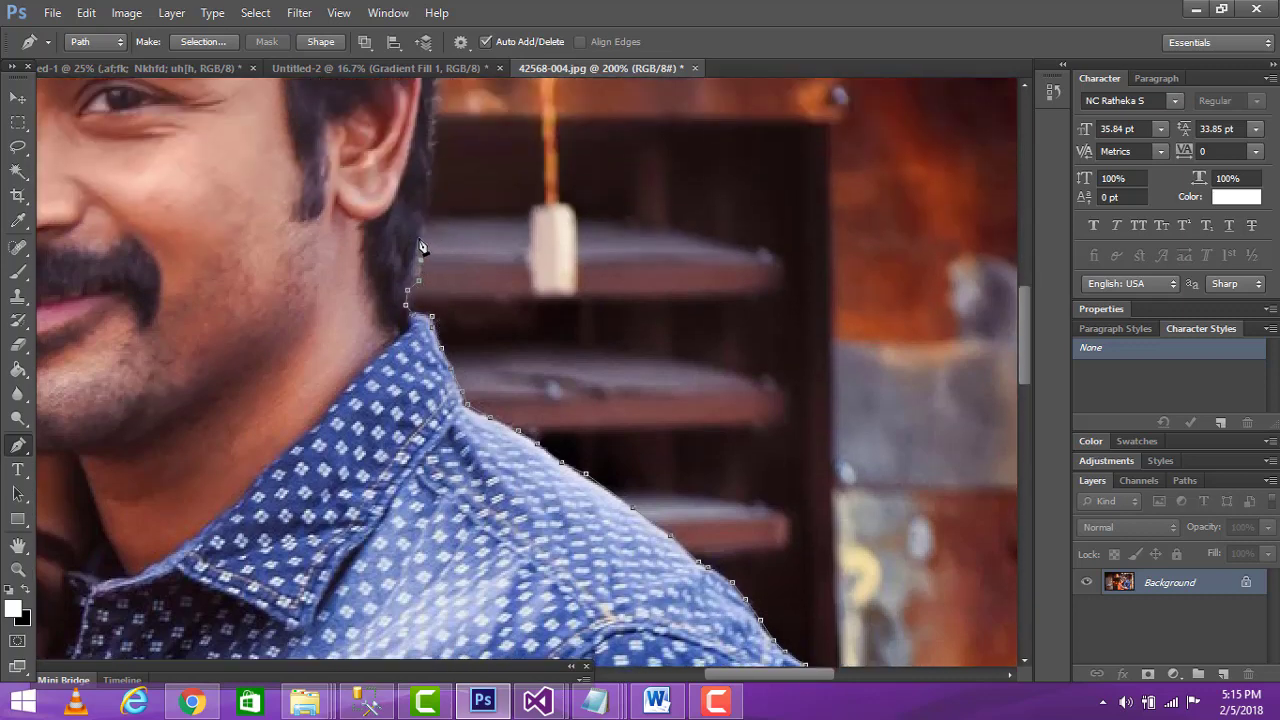
{"action": "left_click", "coordinate": [429, 193]}
{"action": "left_click", "coordinate": [433, 174]}
{"action": "left_click", "coordinate": [433, 152]}
{"action": "left_click", "coordinate": [434, 130]}
{"action": "left_click", "coordinate": [435, 110]}
{"action": "left_click", "coordinate": [436, 92]}
Continue the path up the back of the man's hair, from above his ear to the rear of the crown.
{"action": "left_click", "coordinate": [17, 546]}
{"action": "left_click_drag", "start_coordinate": [388, 240], "coordinate": [576, 547]}
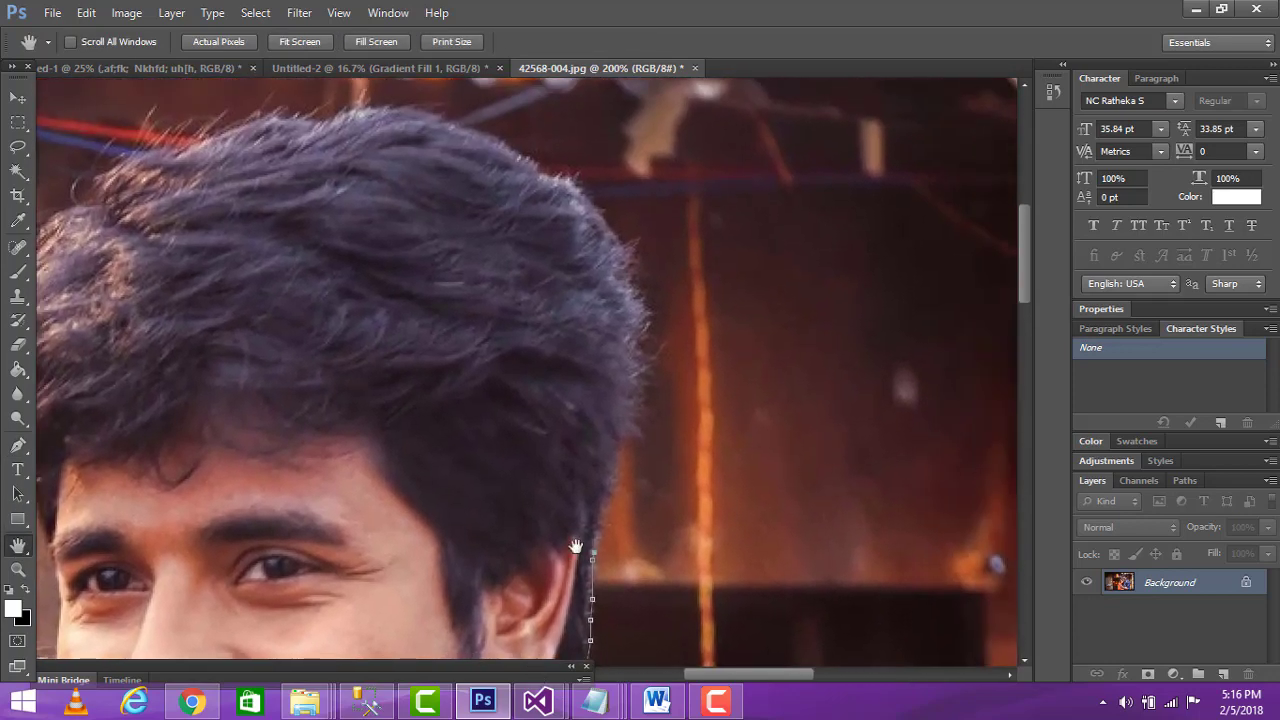
{"action": "left_click", "coordinate": [18, 446]}
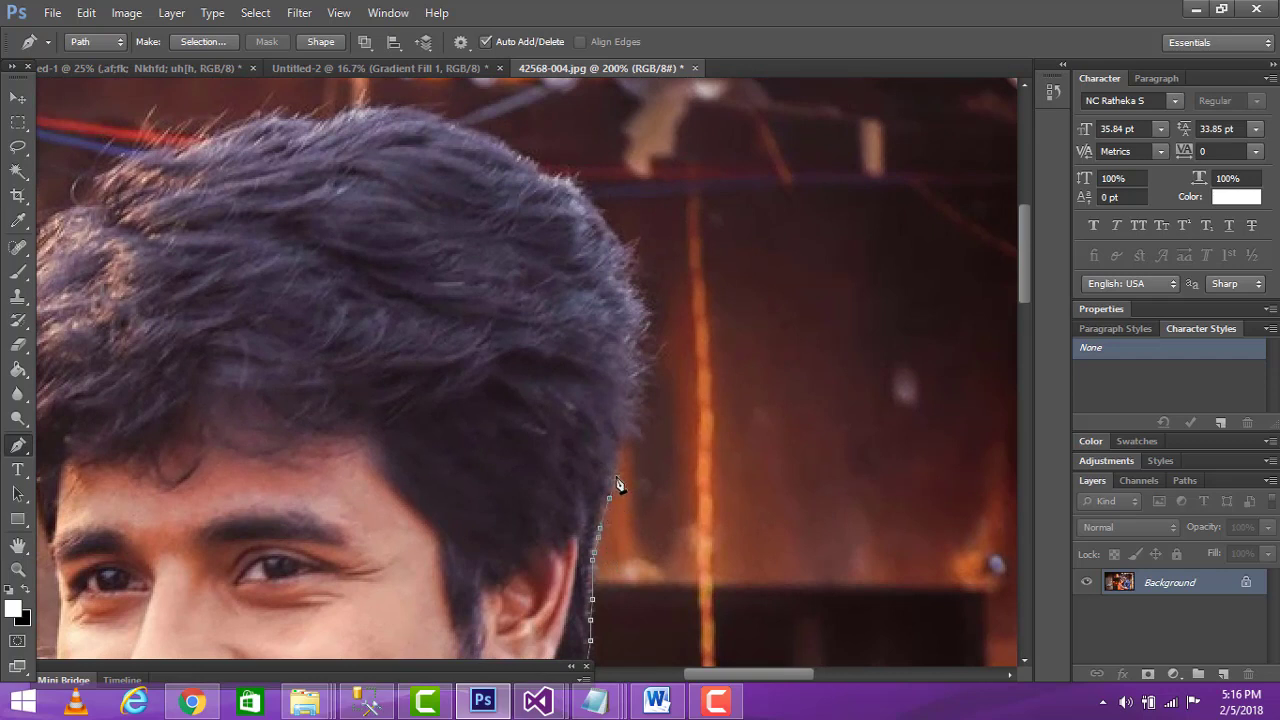
{"action": "left_click", "coordinate": [626, 441]}
{"action": "left_click", "coordinate": [638, 421]}
{"action": "left_click", "coordinate": [640, 402]}
{"action": "left_click", "coordinate": [656, 316]}
{"action": "left_click", "coordinate": [645, 295]}
{"action": "left_click", "coordinate": [637, 271]}
{"action": "left_click", "coordinate": [637, 245]}
{"action": "left_click", "coordinate": [620, 236]}
{"action": "left_click", "coordinate": [607, 220]}
{"action": "left_click", "coordinate": [586, 194]}
{"action": "left_click", "coordinate": [553, 172]}
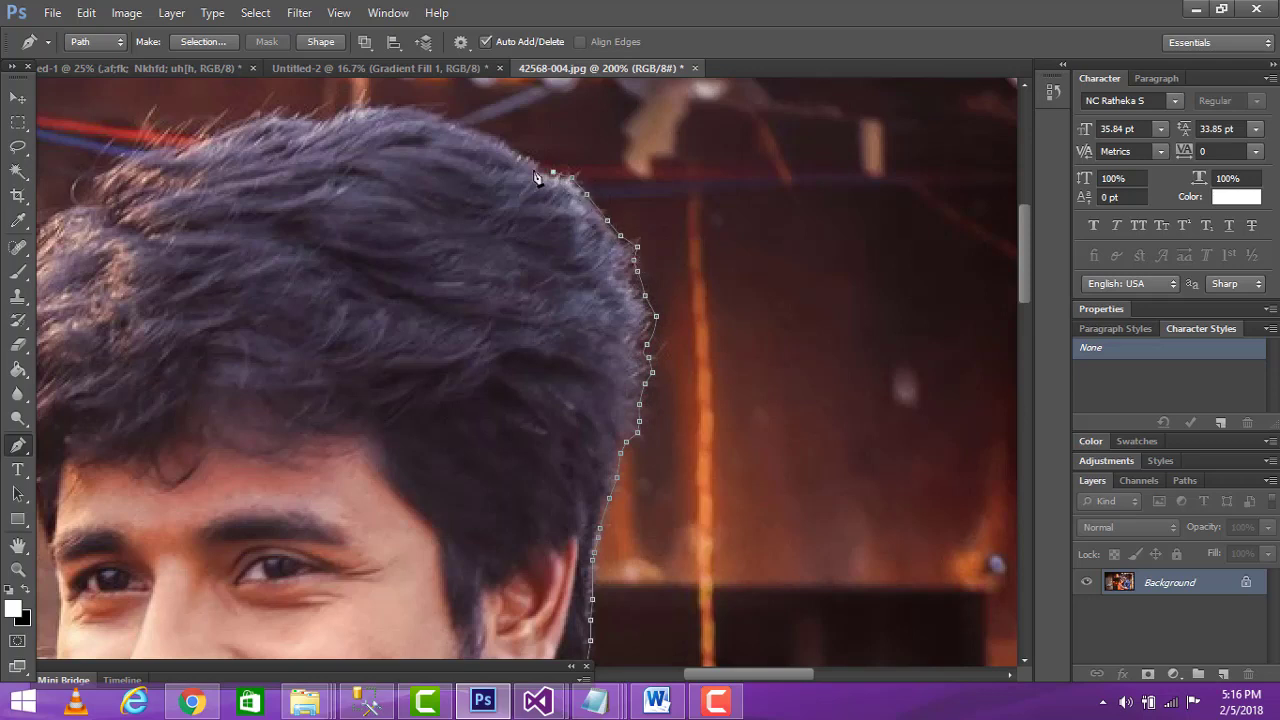
Trace the path across the top of the man's hair from the rear of the crown toward the front.
{"action": "left_click", "coordinate": [540, 158]}
{"action": "left_click", "coordinate": [504, 146]}
{"action": "left_click", "coordinate": [470, 127]}
{"action": "left_click", "coordinate": [432, 108]}
{"action": "left_click", "coordinate": [381, 108]}
{"action": "left_click", "coordinate": [308, 119]}
{"action": "left_click", "coordinate": [207, 135]}
{"action": "left_click", "coordinate": [143, 150]}
{"action": "left_click", "coordinate": [115, 158]}
{"action": "left_click", "coordinate": [87, 183]}
{"action": "left_click", "coordinate": [81, 203]}
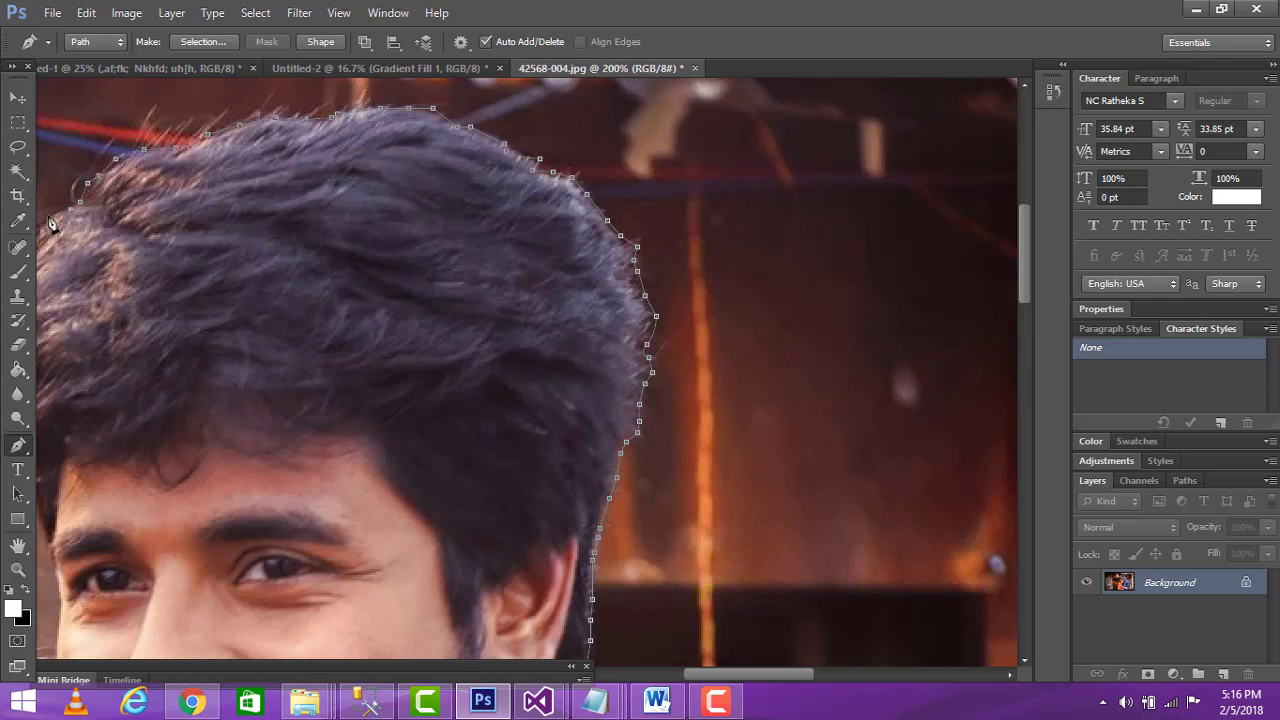
{"action": "left_click", "coordinate": [47, 213]}
Continue the path around the front of the man's hair and down to his temple.
{"action": "left_click", "coordinate": [18, 545]}
{"action": "left_click_drag", "start_coordinate": [108, 472], "coordinate": [408, 515]}
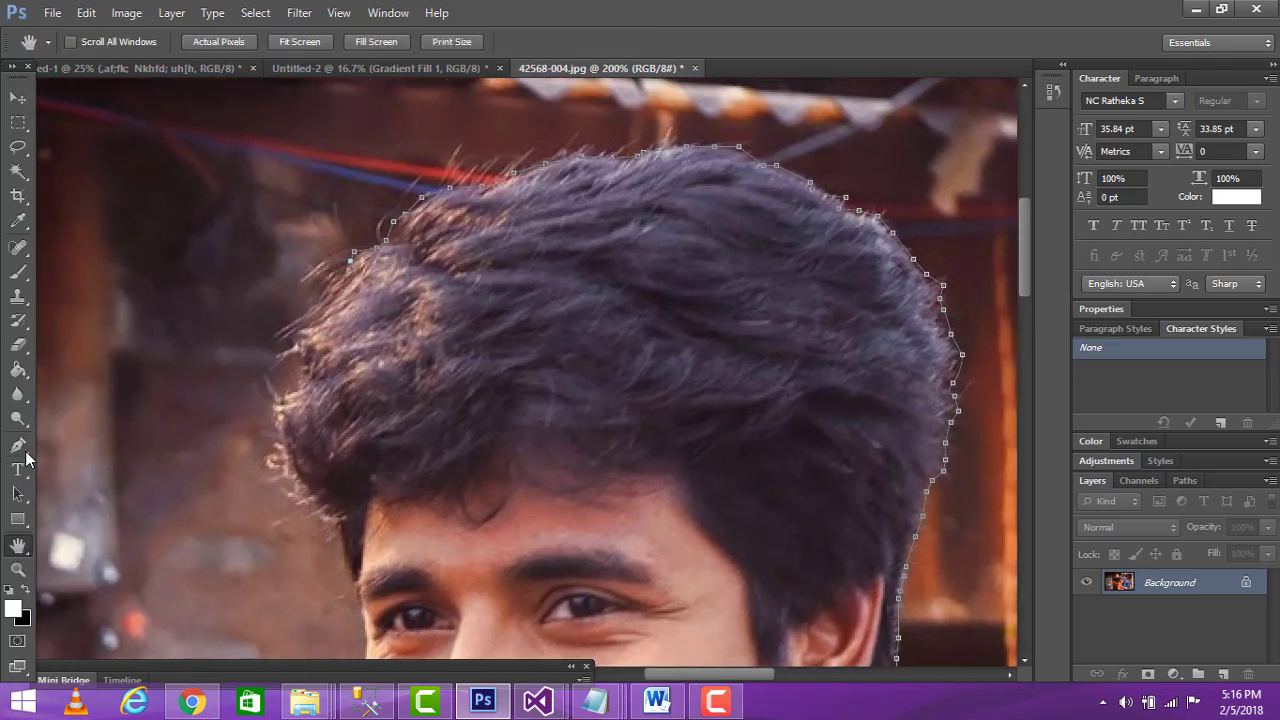
{"action": "left_click", "coordinate": [18, 445]}
{"action": "left_click", "coordinate": [339, 263]}
{"action": "left_click", "coordinate": [313, 278]}
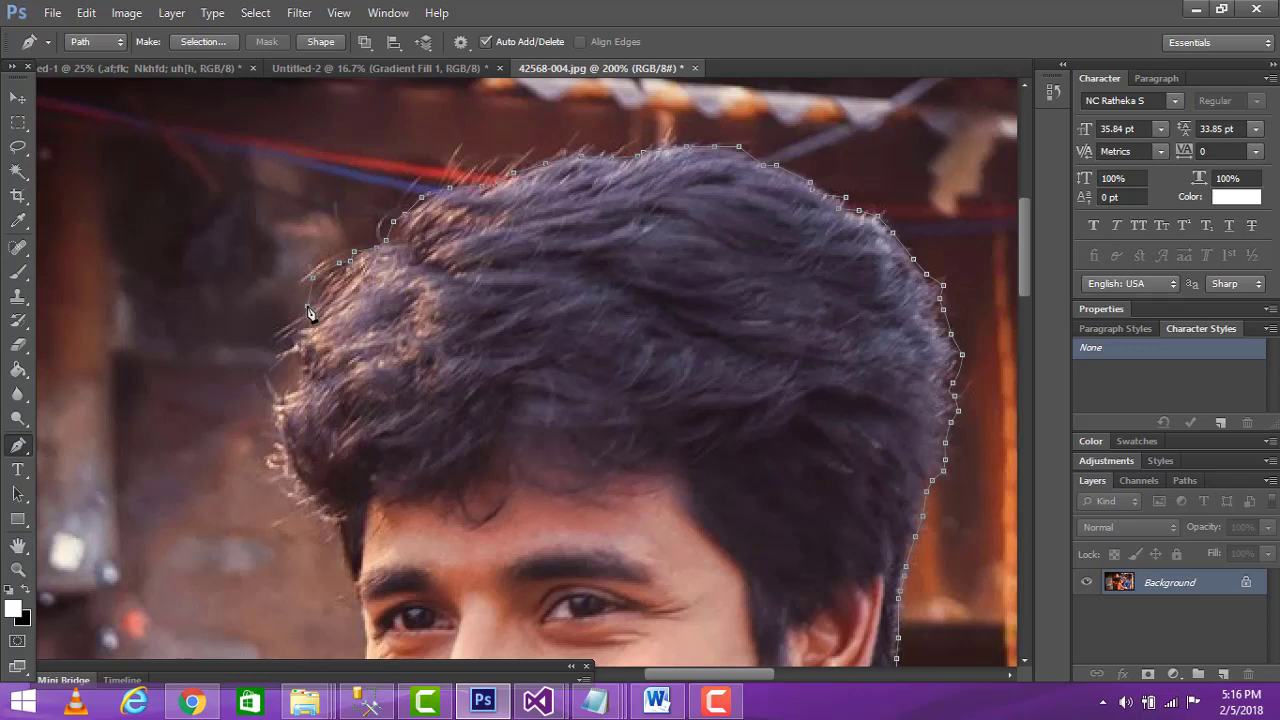
{"action": "left_click", "coordinate": [283, 335]}
{"action": "left_click", "coordinate": [292, 361]}
{"action": "left_click", "coordinate": [292, 393]}
{"action": "left_click", "coordinate": [274, 437]}
{"action": "left_click", "coordinate": [308, 495]}
{"action": "left_click", "coordinate": [344, 551]}
Trace the path down the edge of the man's face, from his temple past the eye to his cheek above the woman's hair.
{"action": "scroll", "coordinate": [385, 500], "scroll_direction": "down", "scroll_amount": 3}
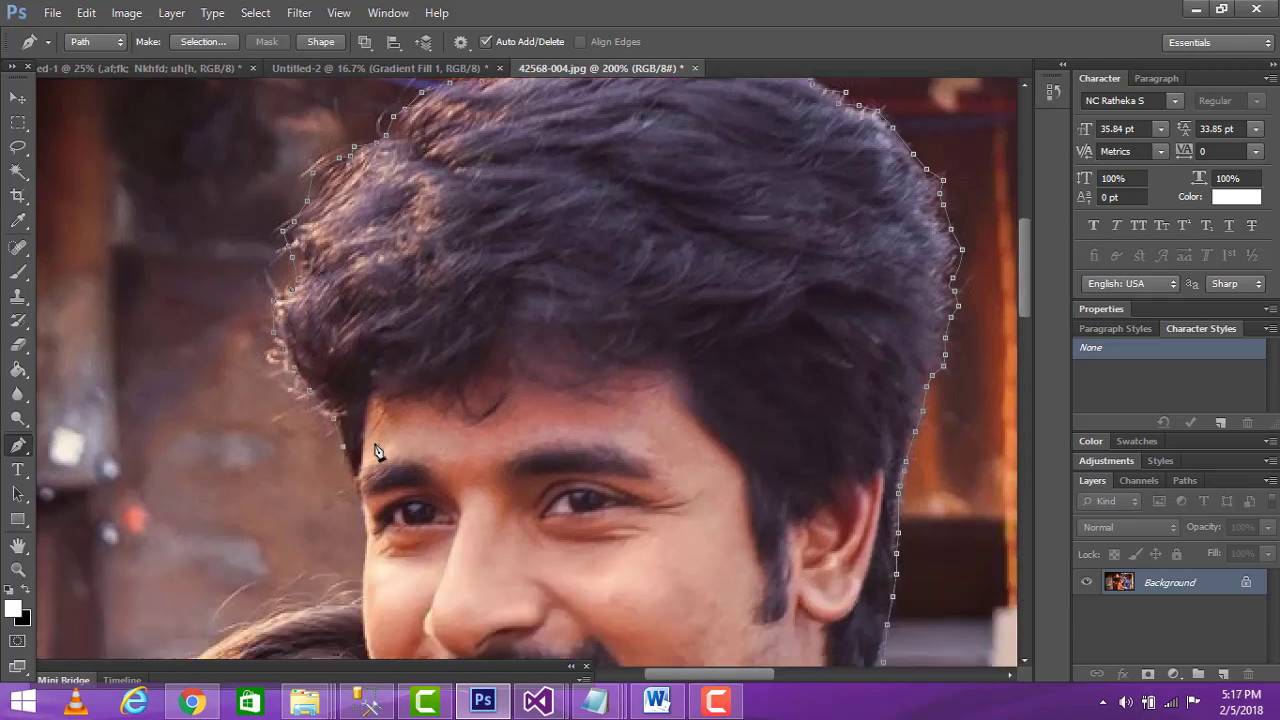
{"action": "left_click", "coordinate": [351, 438]}
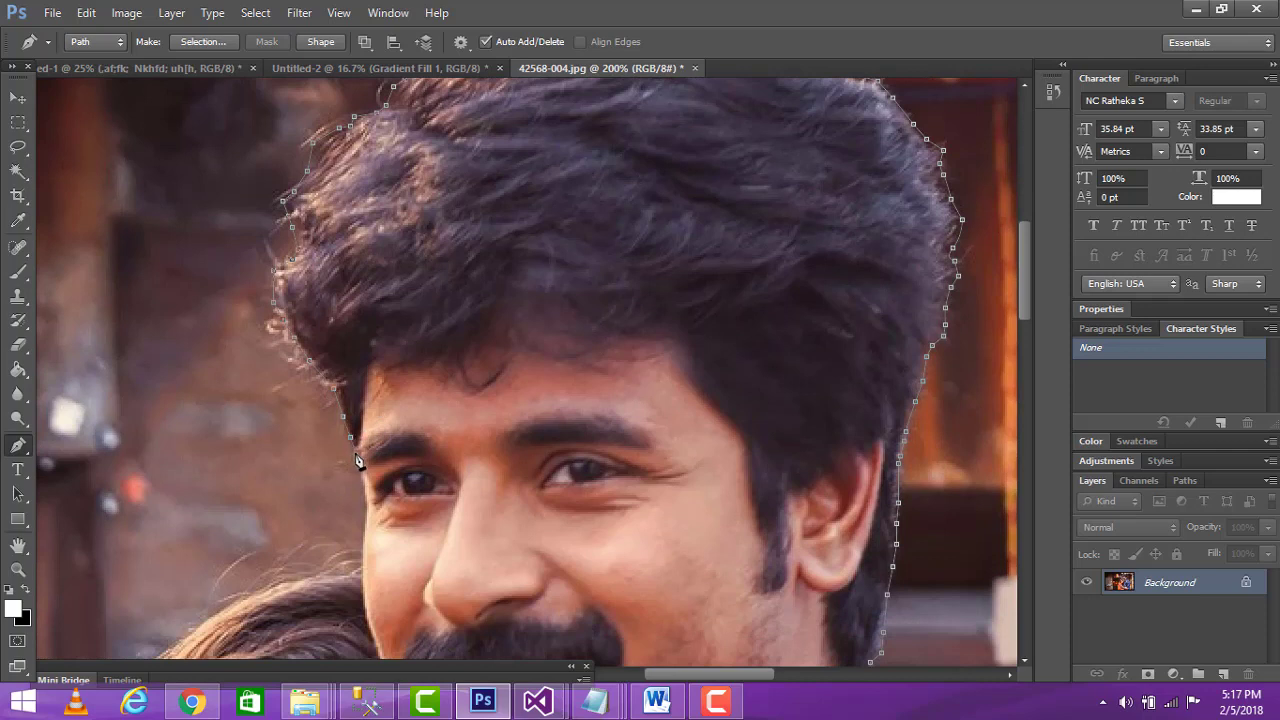
{"action": "left_click", "coordinate": [361, 468]}
{"action": "left_click", "coordinate": [369, 510]}
{"action": "scroll", "coordinate": [457, 434], "scroll_direction": "down", "scroll_amount": 4}
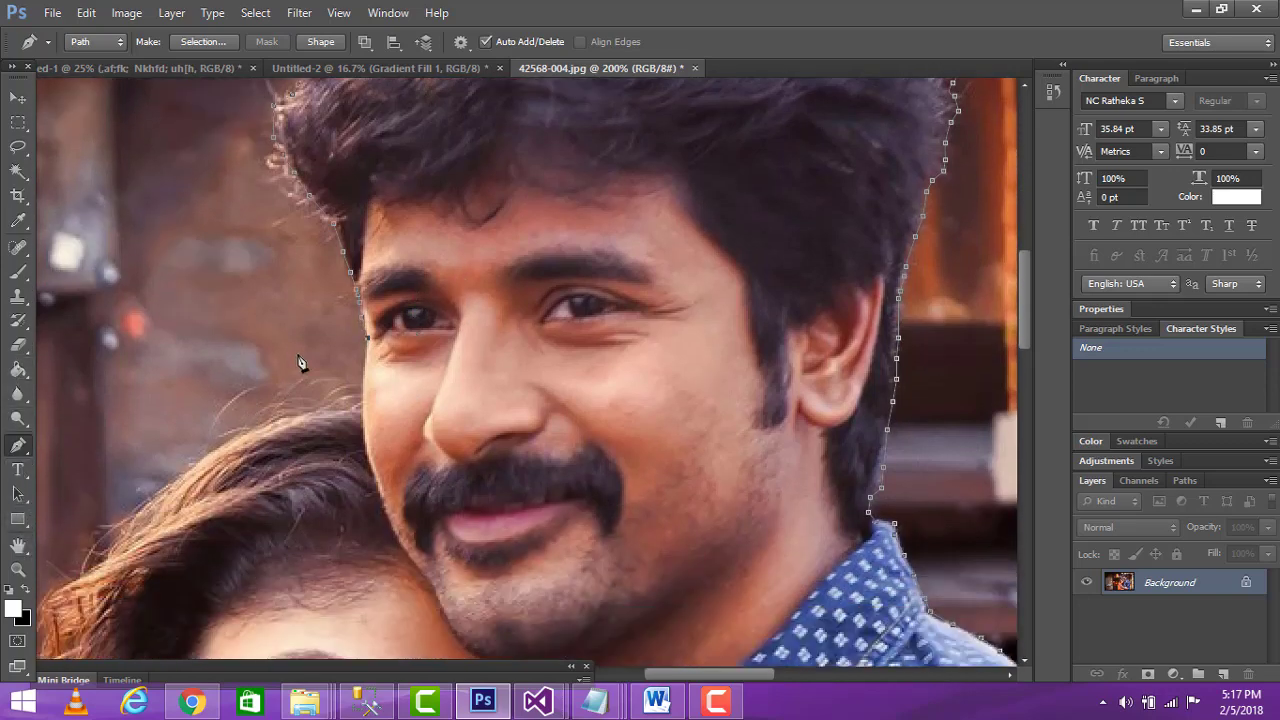
{"action": "scroll", "coordinate": [330, 350], "scroll_direction": "down", "scroll_amount": 1}
{"action": "left_click", "coordinate": [364, 349]}
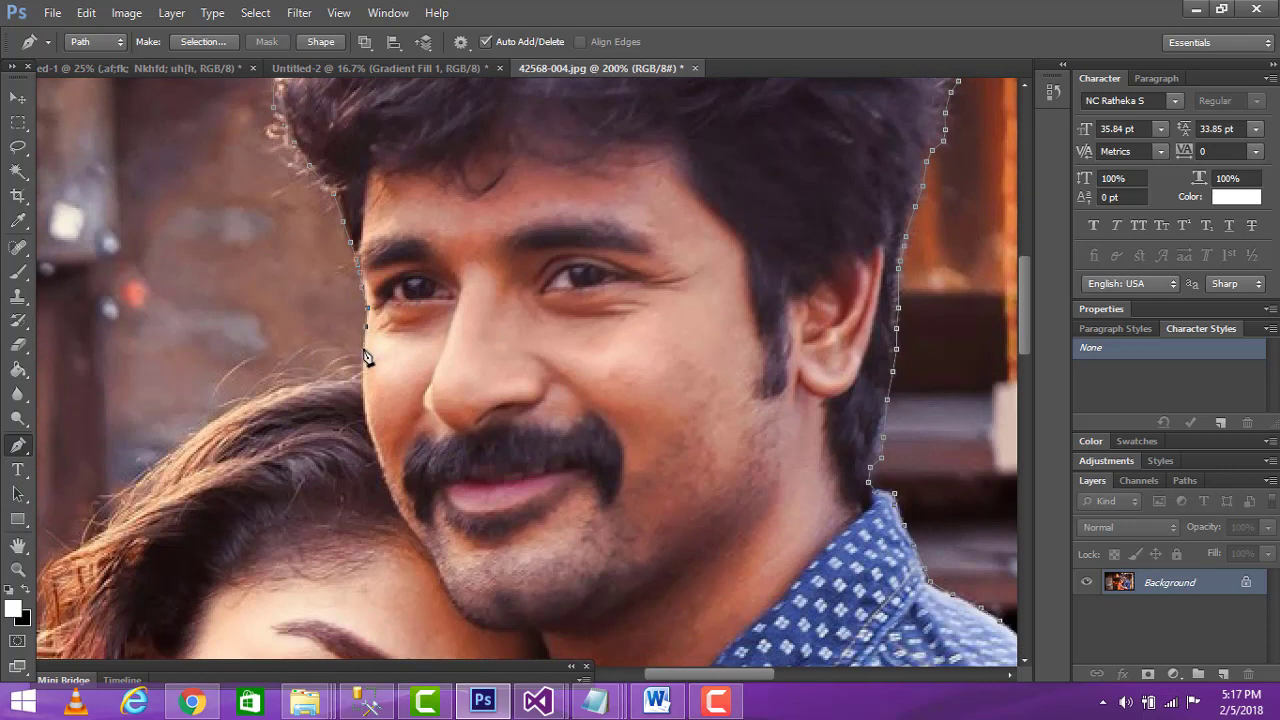
Continue the path from the man's cheek over the top of the woman's head and down the upper part of her hair.
{"action": "left_click", "coordinate": [294, 387]}
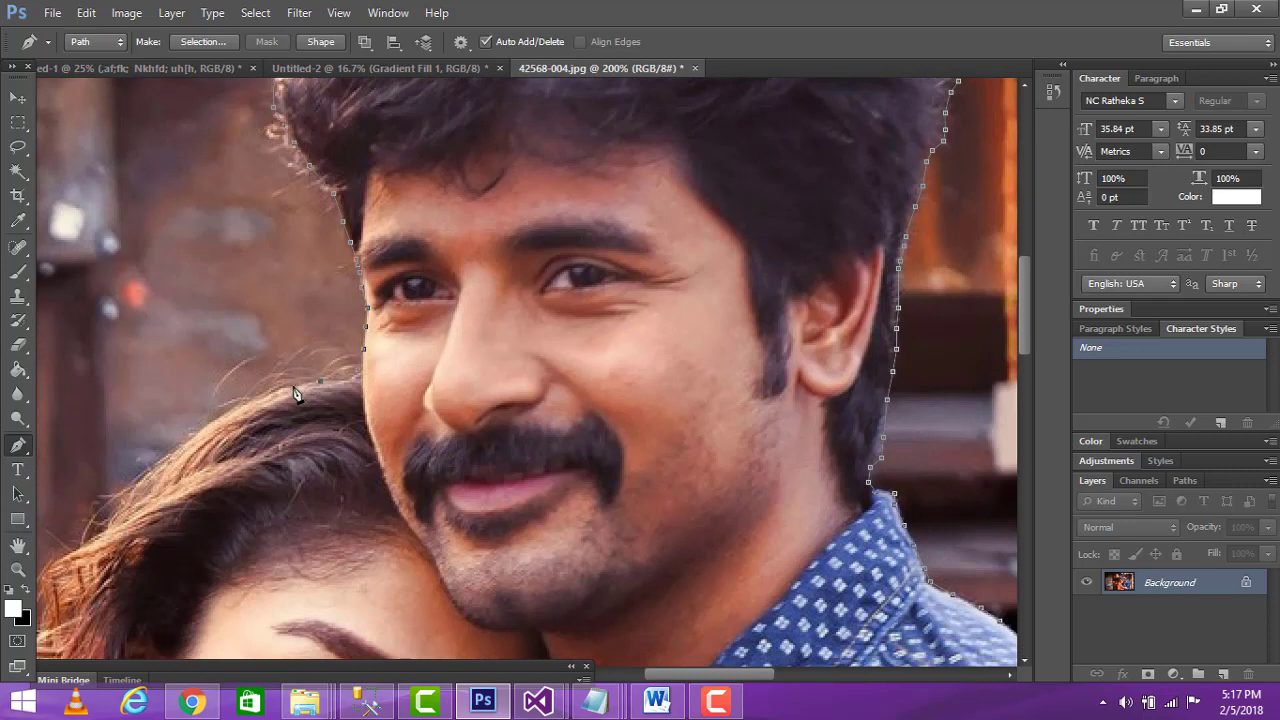
{"action": "left_click", "coordinate": [180, 446]}
{"action": "left_click", "coordinate": [147, 474]}
{"action": "left_click", "coordinate": [18, 545]}
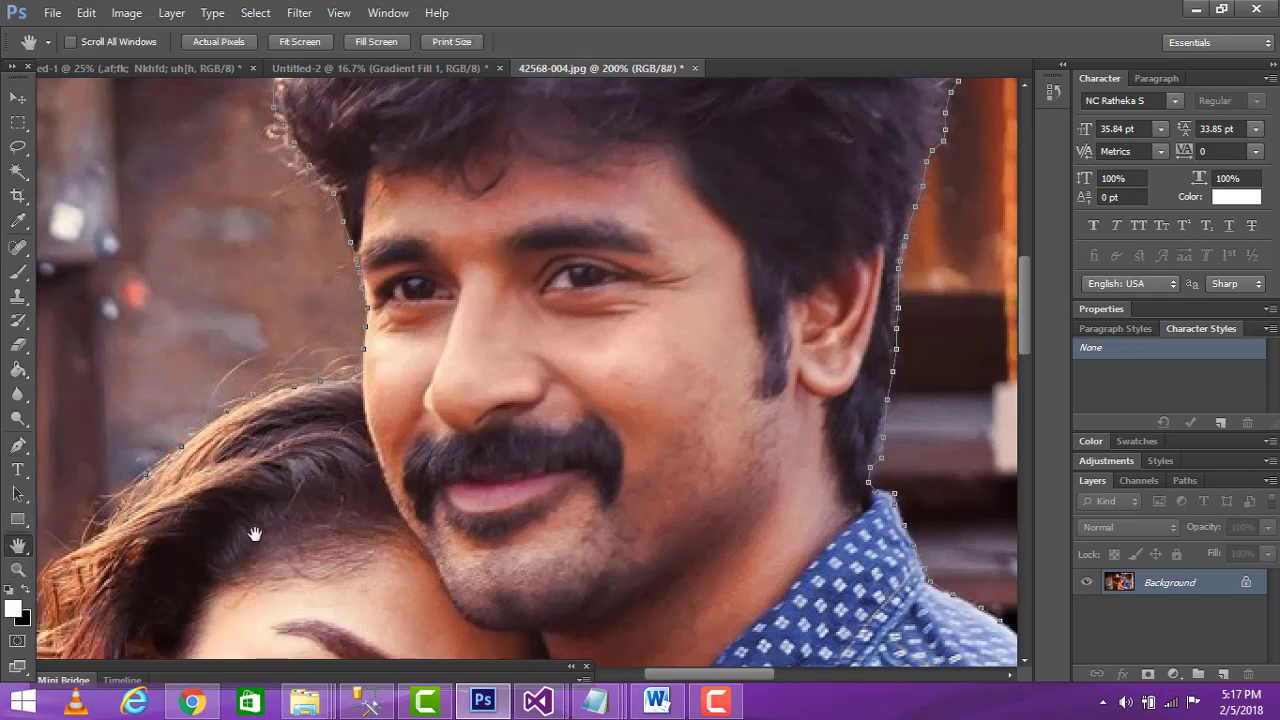
{"action": "left_click_drag", "start_coordinate": [255, 535], "coordinate": [586, 251]}
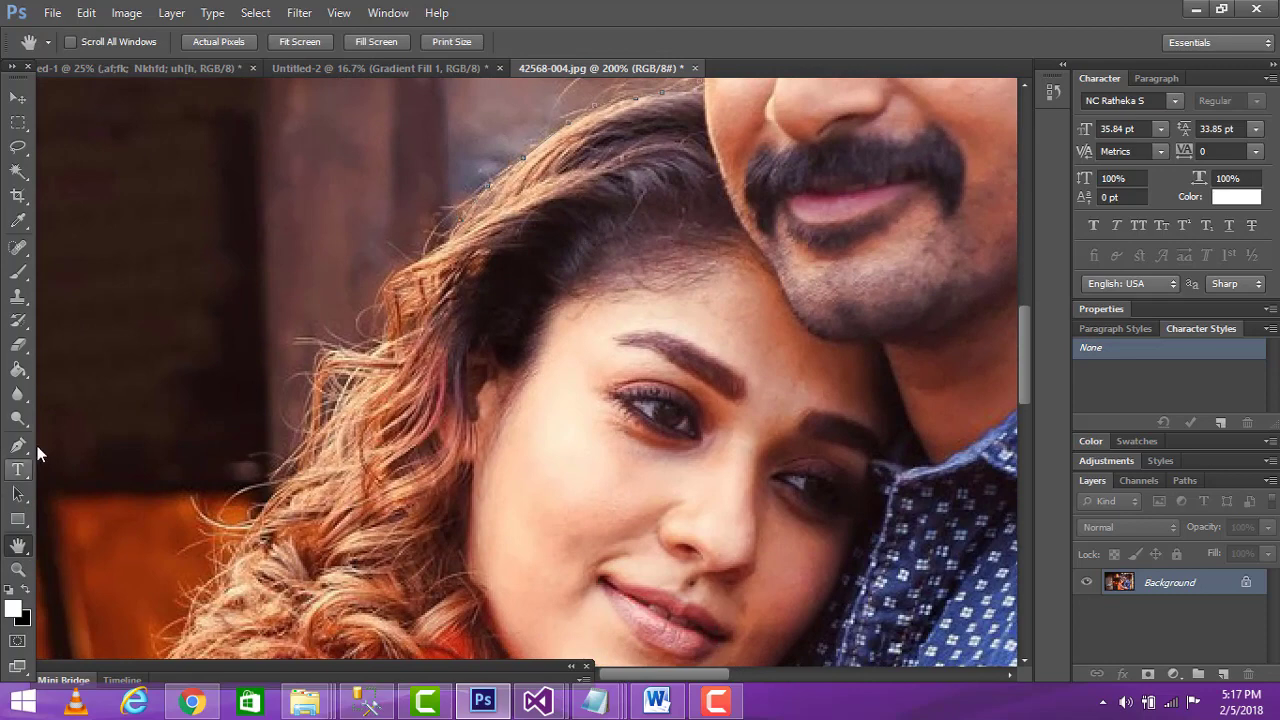
{"action": "left_click", "coordinate": [18, 445]}
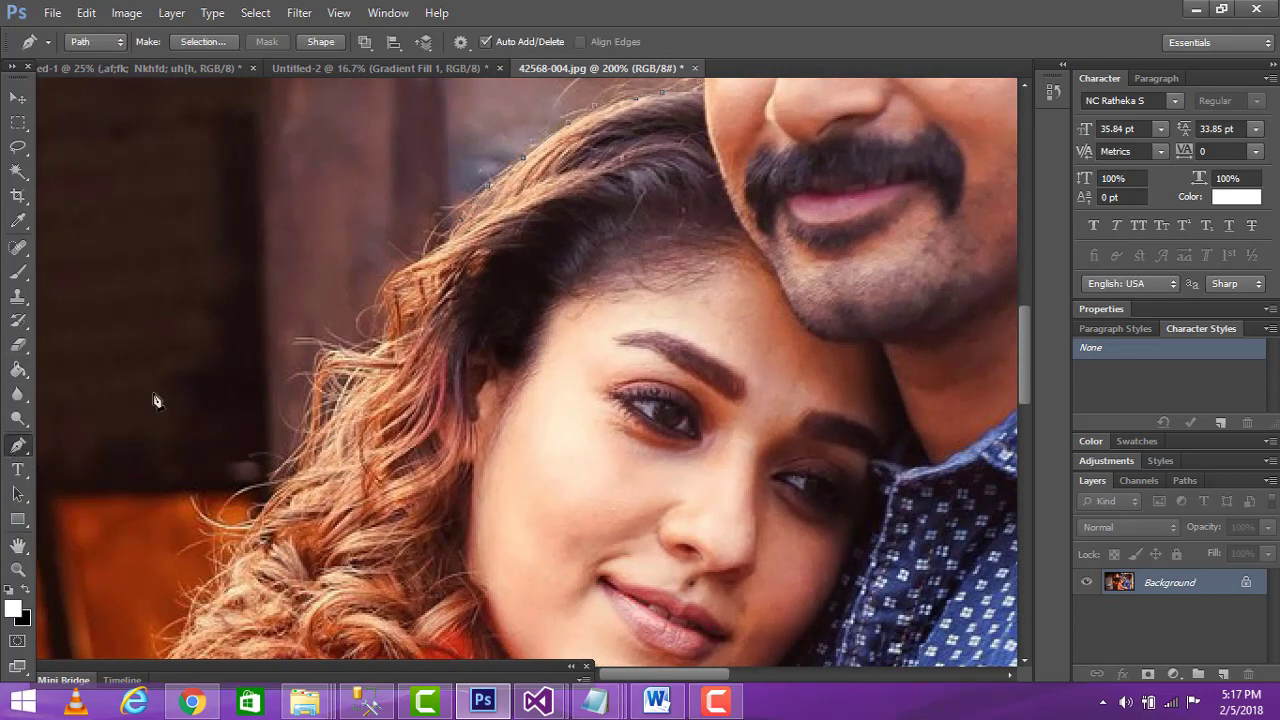
{"action": "left_click", "coordinate": [454, 217]}
{"action": "left_click", "coordinate": [419, 259]}
{"action": "left_click", "coordinate": [376, 300]}
{"action": "left_click", "coordinate": [375, 318]}
{"action": "left_click", "coordinate": [366, 338]}
Trace the path down the outer edge of the woman's curls to her orange shoulder.
{"action": "left_click", "coordinate": [302, 418]}
{"action": "left_click", "coordinate": [289, 449]}
{"action": "left_click", "coordinate": [281, 466]}
{"action": "left_click", "coordinate": [260, 492]}
{"action": "left_click", "coordinate": [244, 526]}
{"action": "left_click", "coordinate": [218, 557]}
{"action": "left_click", "coordinate": [201, 596]}
{"action": "left_click", "coordinate": [185, 612]}
{"action": "scroll", "coordinate": [185, 636], "scroll_direction": "down", "scroll_amount": 5}
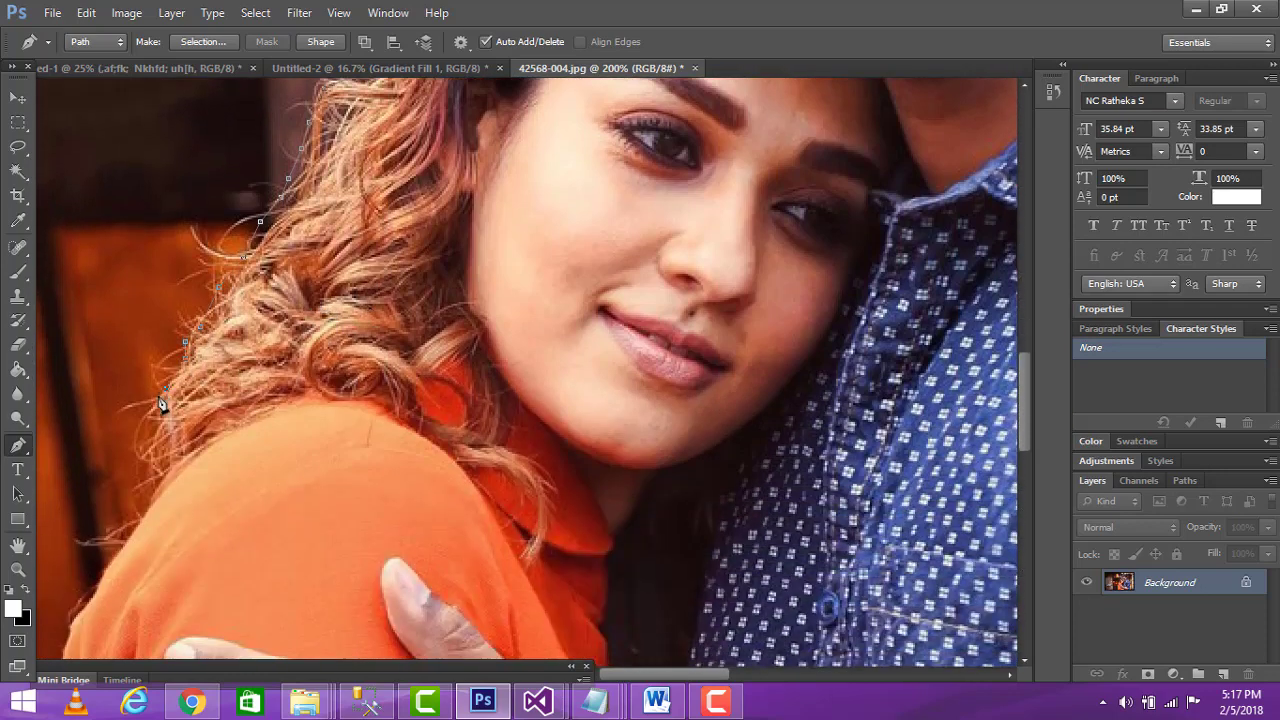
{"action": "left_click", "coordinate": [150, 412]}
{"action": "left_click", "coordinate": [142, 468]}
Continue the path along the outer curve of the woman's orange shoulder.
{"action": "left_click", "coordinate": [153, 500]}
{"action": "left_click", "coordinate": [122, 547]}
{"action": "left_click", "coordinate": [98, 583]}
{"action": "left_click", "coordinate": [76, 608]}
{"action": "left_click", "coordinate": [67, 621]}
{"action": "left_click", "coordinate": [60, 645]}
Extend the path down the back of the woman's orange top to the first fingertip showing behind her.
{"action": "left_click", "coordinate": [18, 545]}
{"action": "left_click_drag", "start_coordinate": [283, 577], "coordinate": [405, 85]}
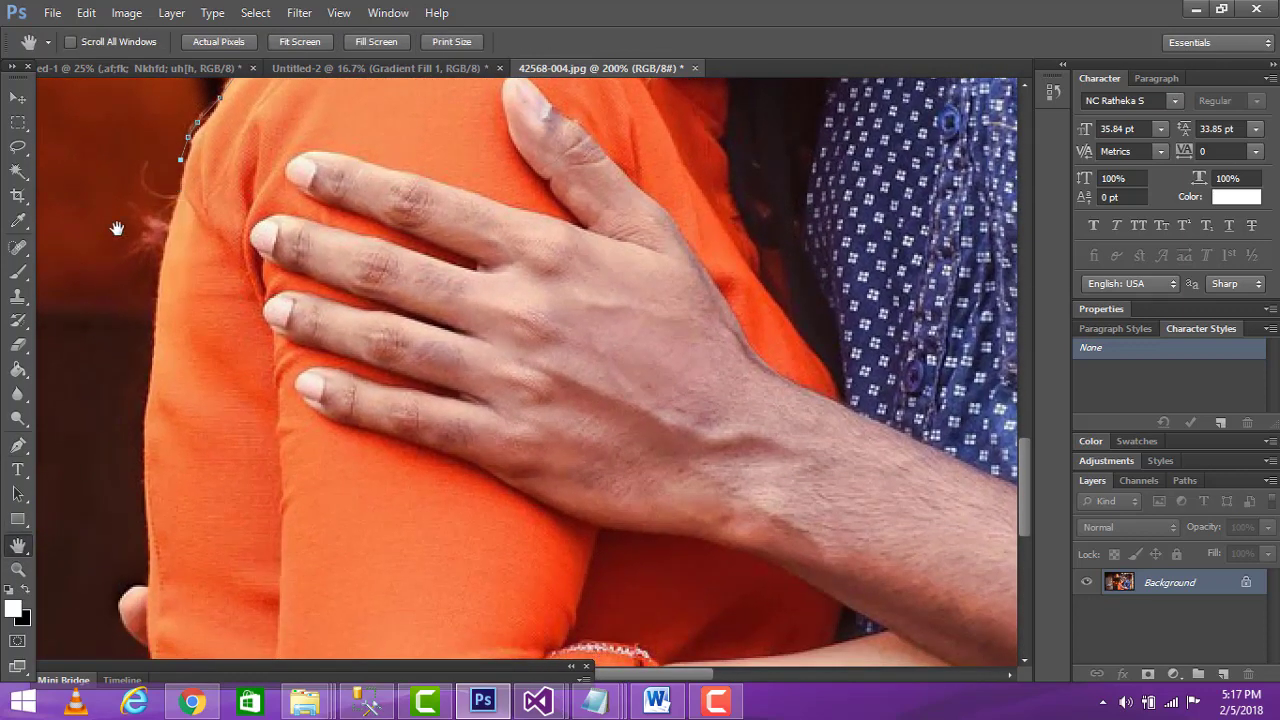
{"action": "left_click", "coordinate": [18, 445]}
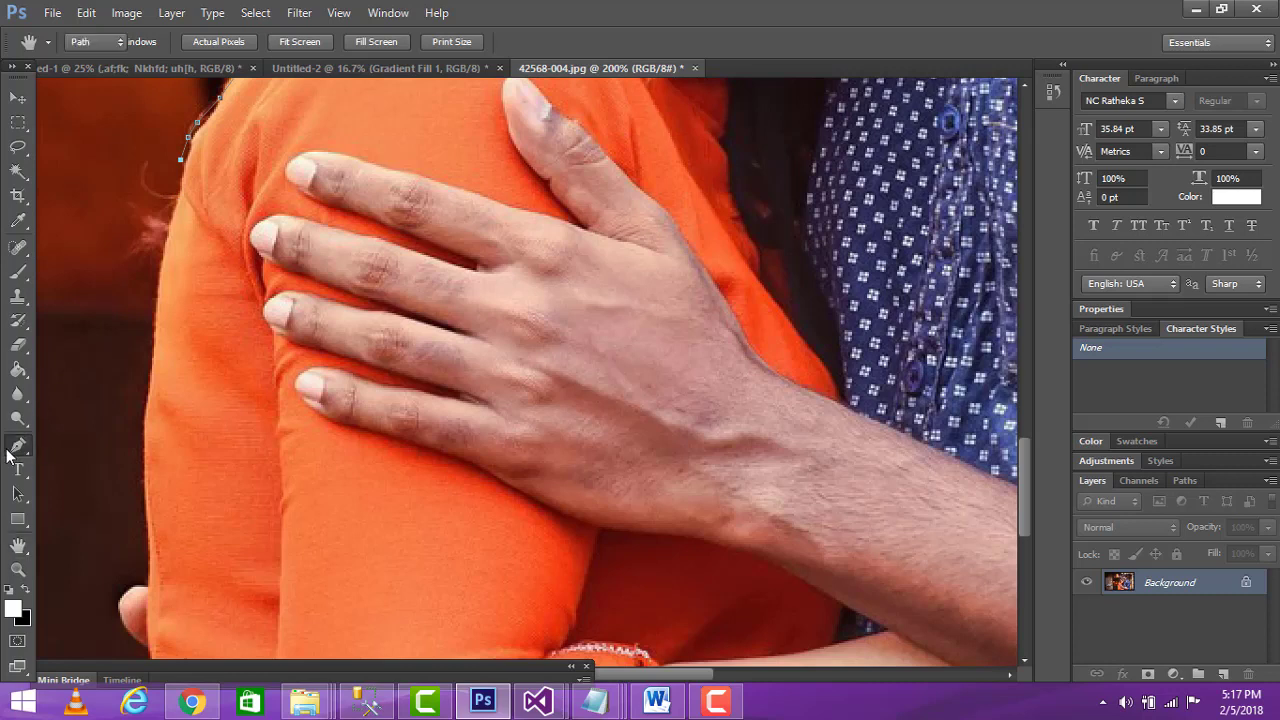
{"action": "left_click", "coordinate": [180, 184]}
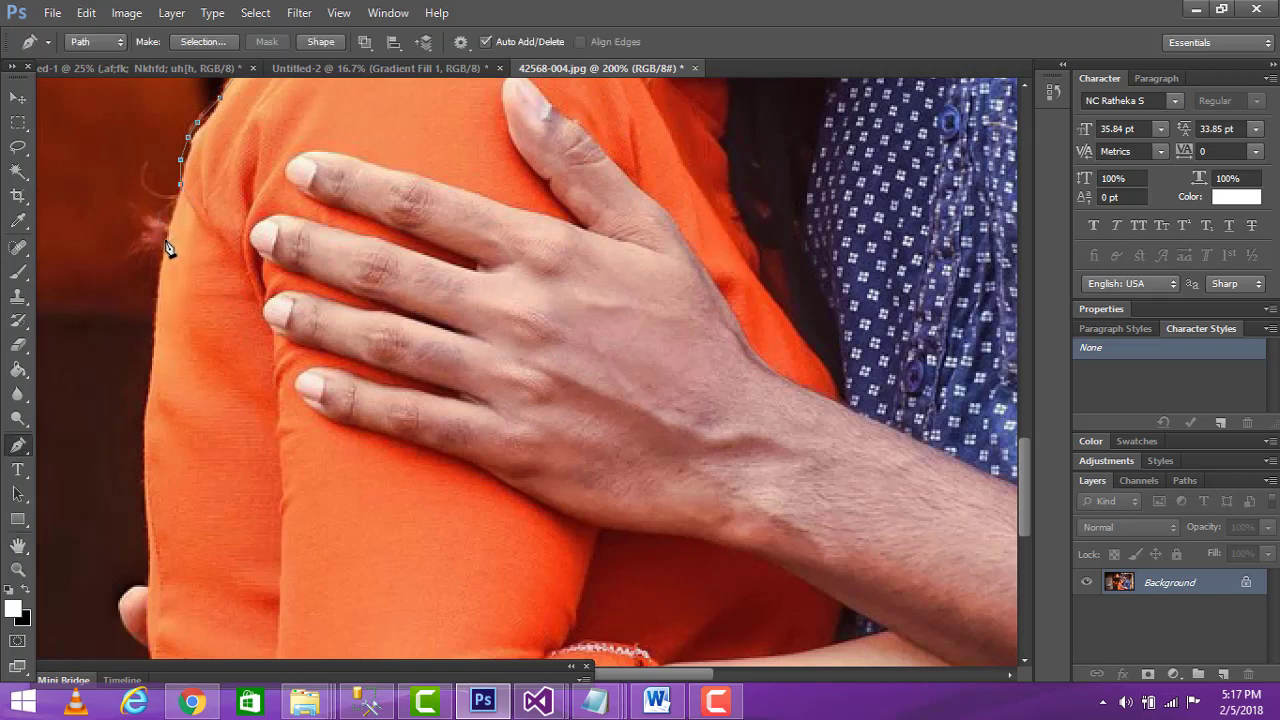
{"action": "left_click", "coordinate": [165, 240]}
{"action": "left_click", "coordinate": [157, 291]}
{"action": "left_click", "coordinate": [150, 349]}
{"action": "left_click", "coordinate": [146, 411]}
{"action": "scroll", "coordinate": [143, 414], "scroll_direction": "down", "scroll_amount": 2}
{"action": "left_click", "coordinate": [143, 405]}
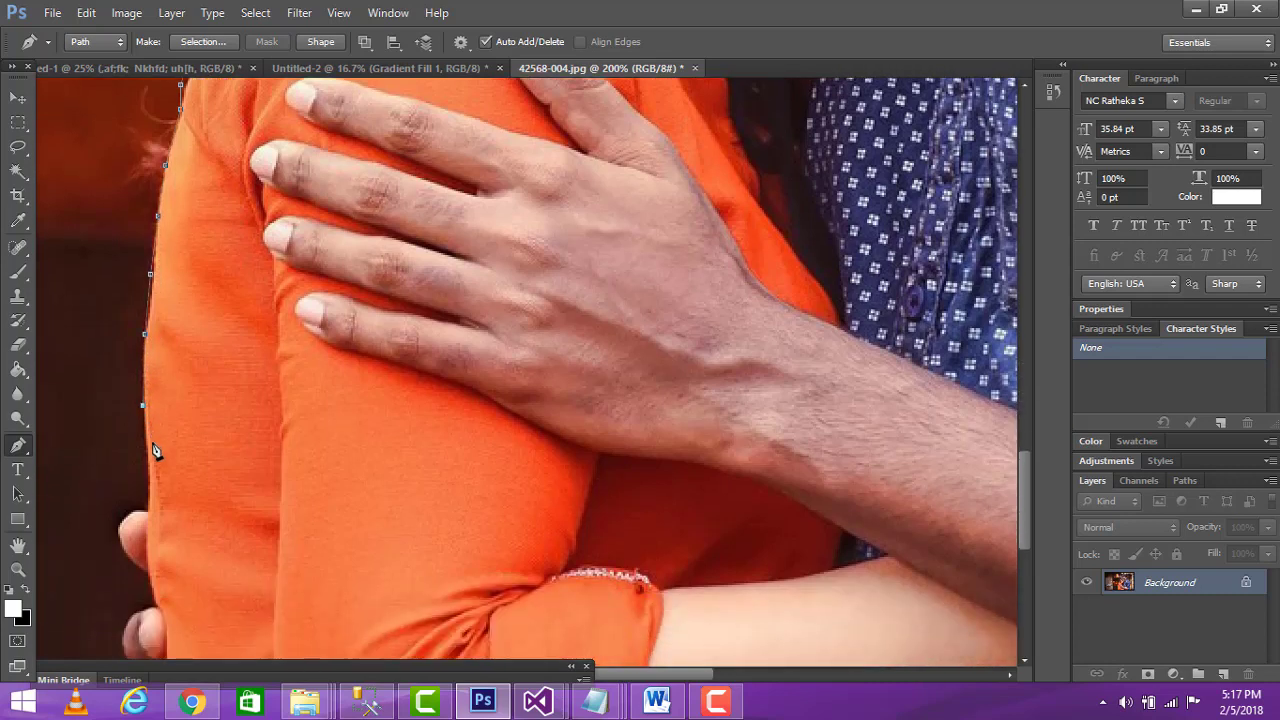
{"action": "left_click", "coordinate": [147, 456]}
{"action": "left_click", "coordinate": [148, 510]}
Trace the path around the fingertips behind the woman's back, ending at the photo's lower edge.
{"action": "left_click", "coordinate": [121, 519]}
{"action": "left_click", "coordinate": [118, 538]}
{"action": "left_click", "coordinate": [127, 559]}
{"action": "left_click", "coordinate": [143, 575]}
{"action": "left_click", "coordinate": [18, 545]}
{"action": "left_click_drag", "start_coordinate": [280, 545], "coordinate": [296, 243]}
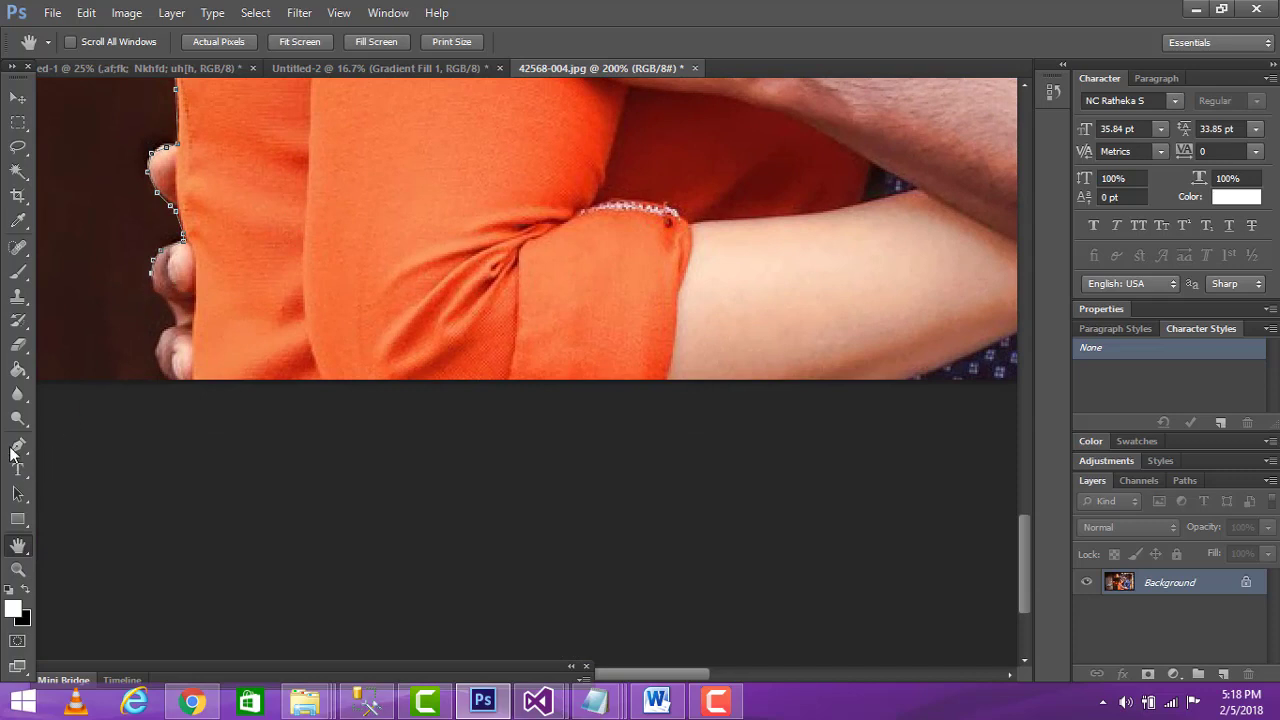
{"action": "left_click", "coordinate": [17, 447]}
{"action": "left_click", "coordinate": [154, 288]}
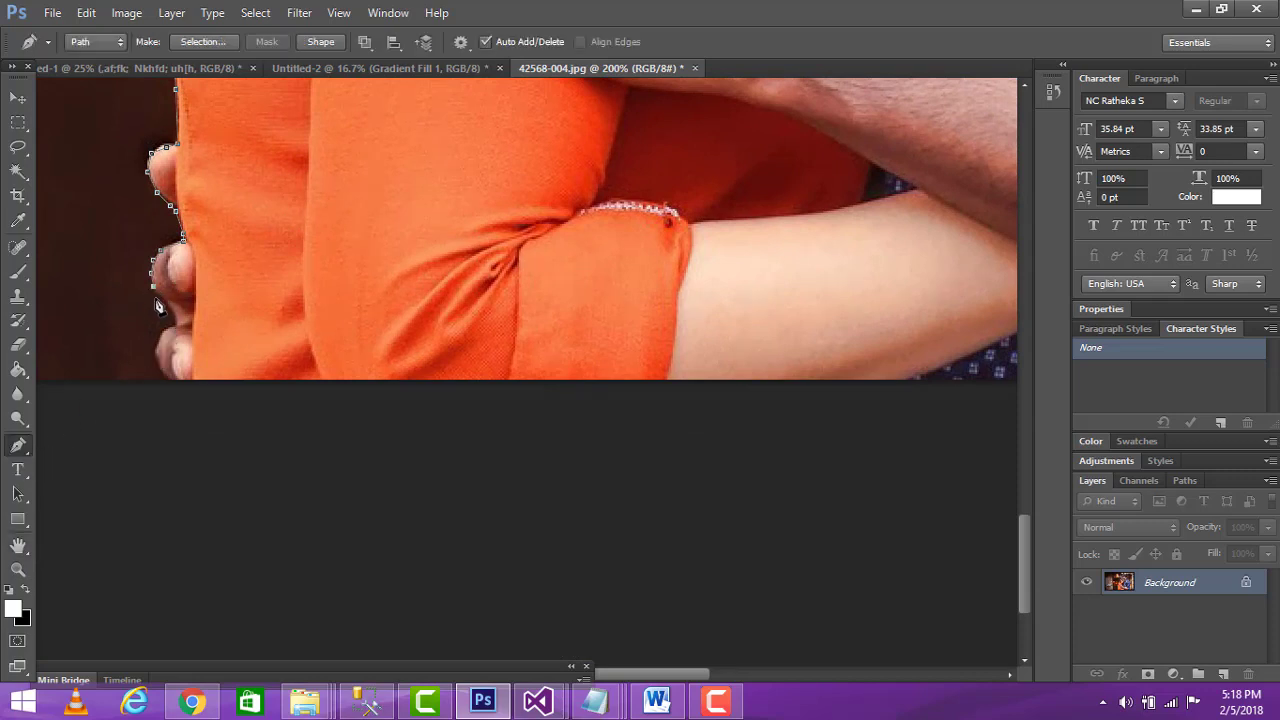
{"action": "left_click", "coordinate": [172, 314]}
{"action": "left_click", "coordinate": [153, 350]}
{"action": "left_click", "coordinate": [184, 385]}
Extend the path just below the photo's lower edge, beneath the woman's orange sleeve and forearm.
{"action": "scroll", "coordinate": [240, 440], "scroll_direction": "up", "scroll_amount": 2}
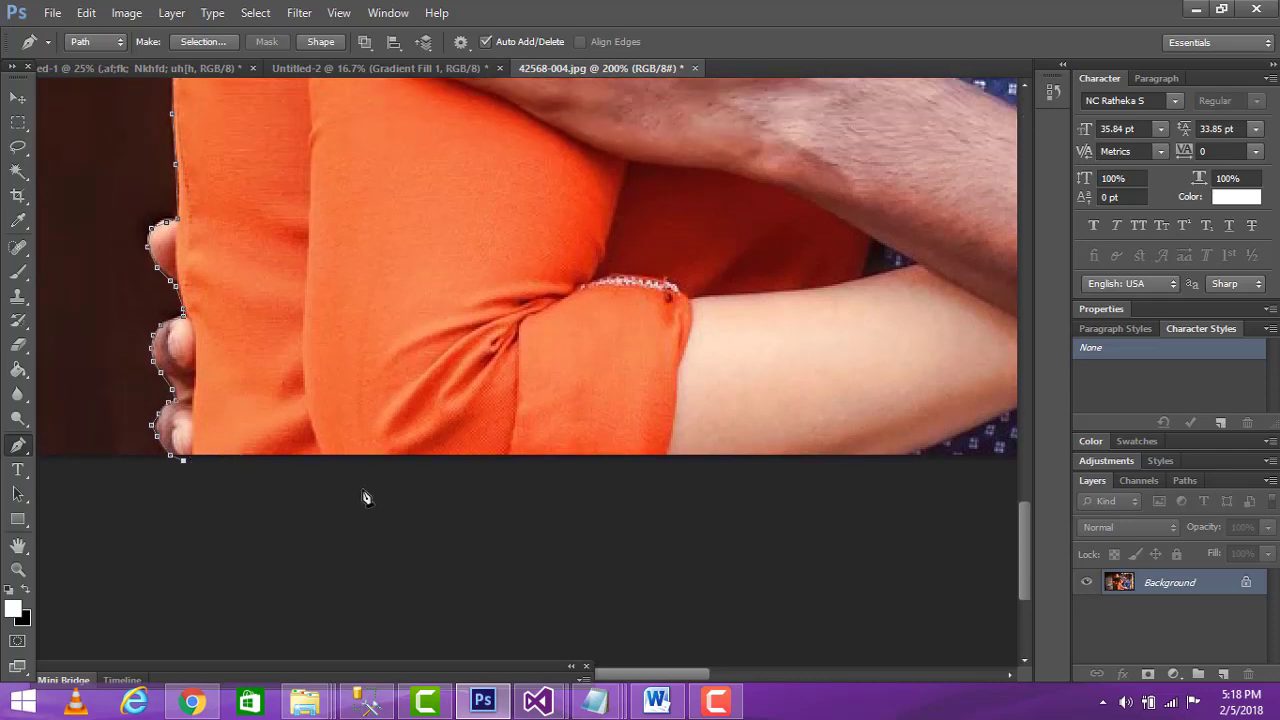
{"action": "left_click", "coordinate": [367, 487]}
{"action": "left_click", "coordinate": [517, 503]}
{"action": "left_click", "coordinate": [688, 507]}
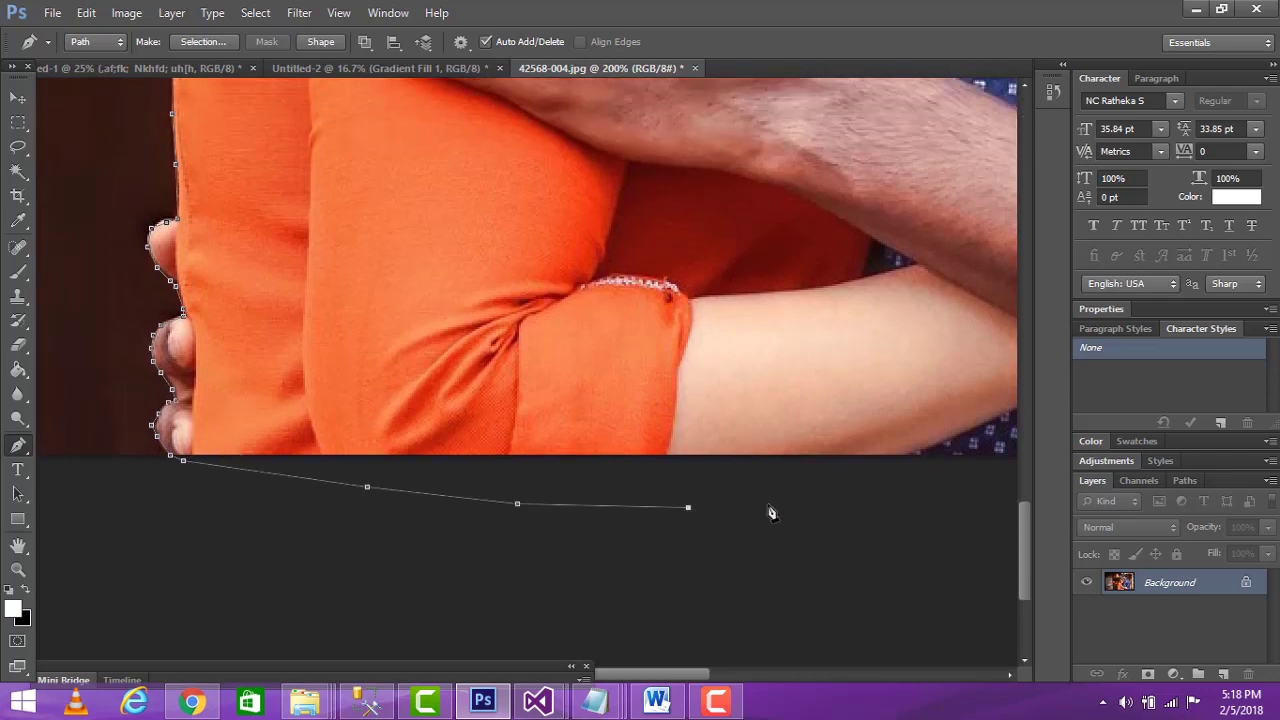
{"action": "left_click", "coordinate": [866, 485]}
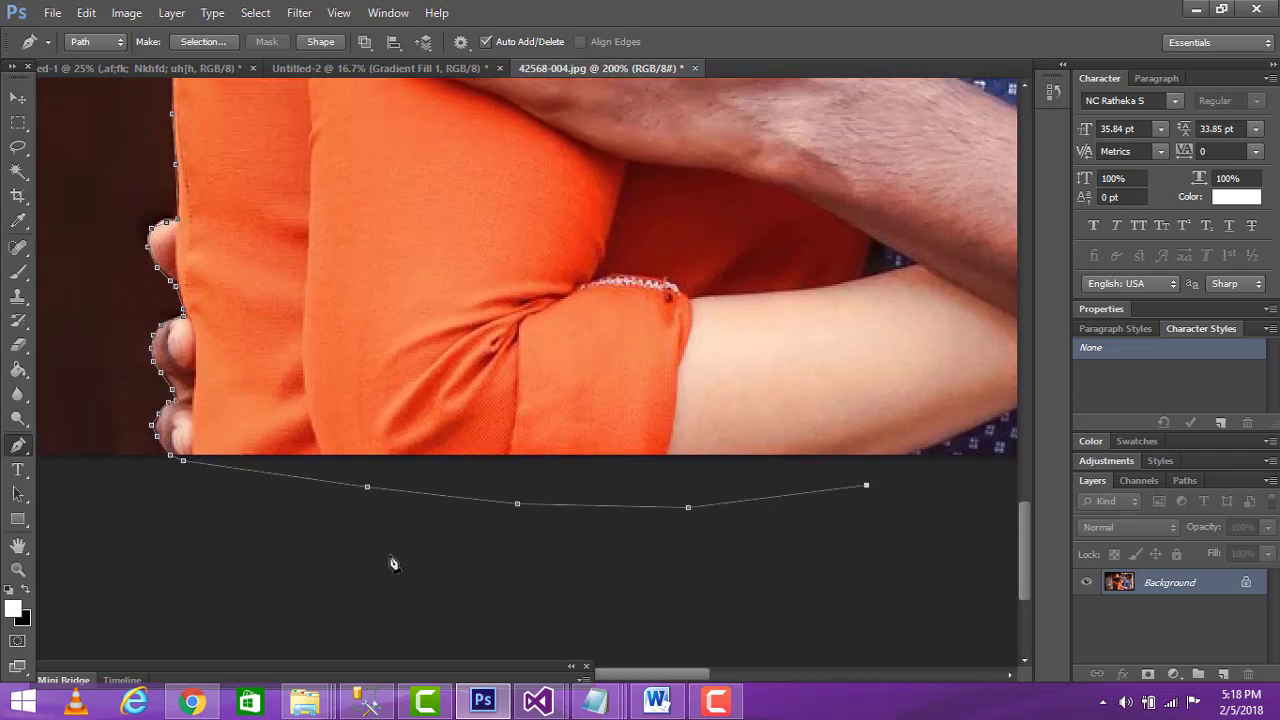
Continue the path below the photo's lower edge, beneath the couple's crossed arms to under the man's elbow.
{"action": "left_click", "coordinate": [26, 550]}
{"action": "left_click_drag", "start_coordinate": [814, 386], "coordinate": [290, 415]}
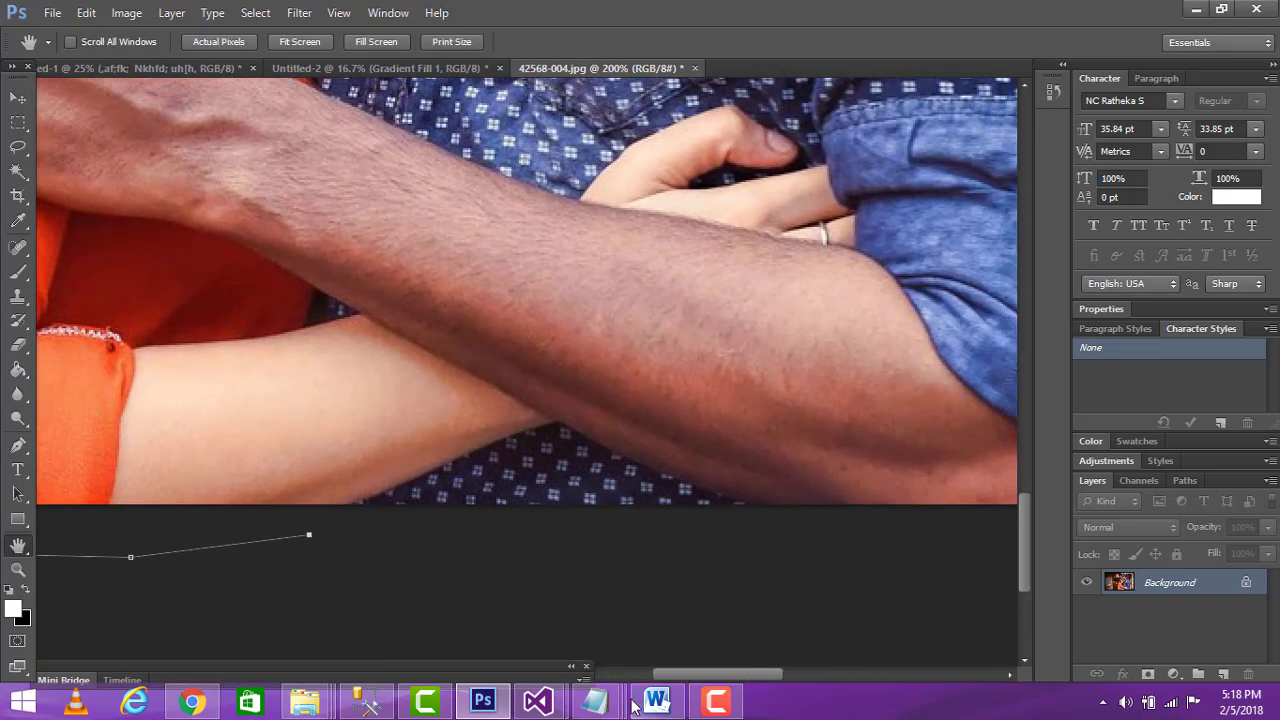
{"action": "left_click", "coordinate": [19, 446]}
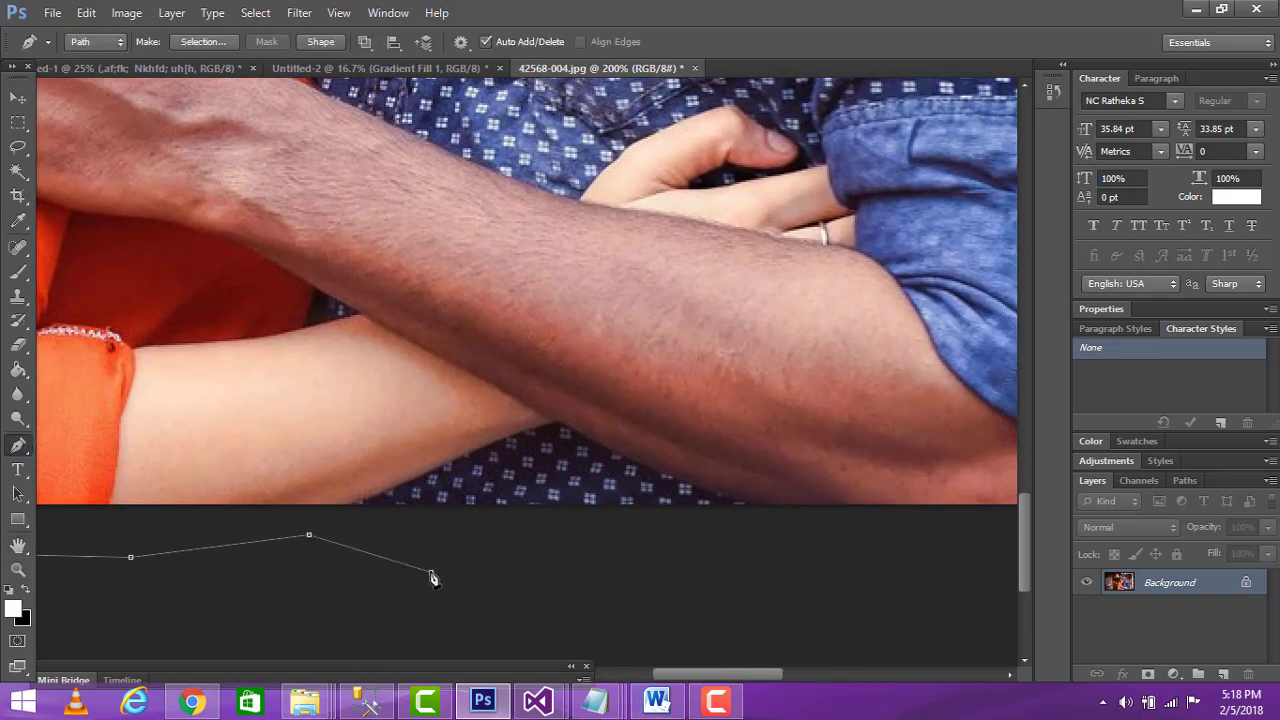
{"action": "left_click", "coordinate": [671, 555]}
{"action": "left_click", "coordinate": [770, 523]}
{"action": "left_click", "coordinate": [791, 523]}
{"action": "left_click", "coordinate": [926, 531]}
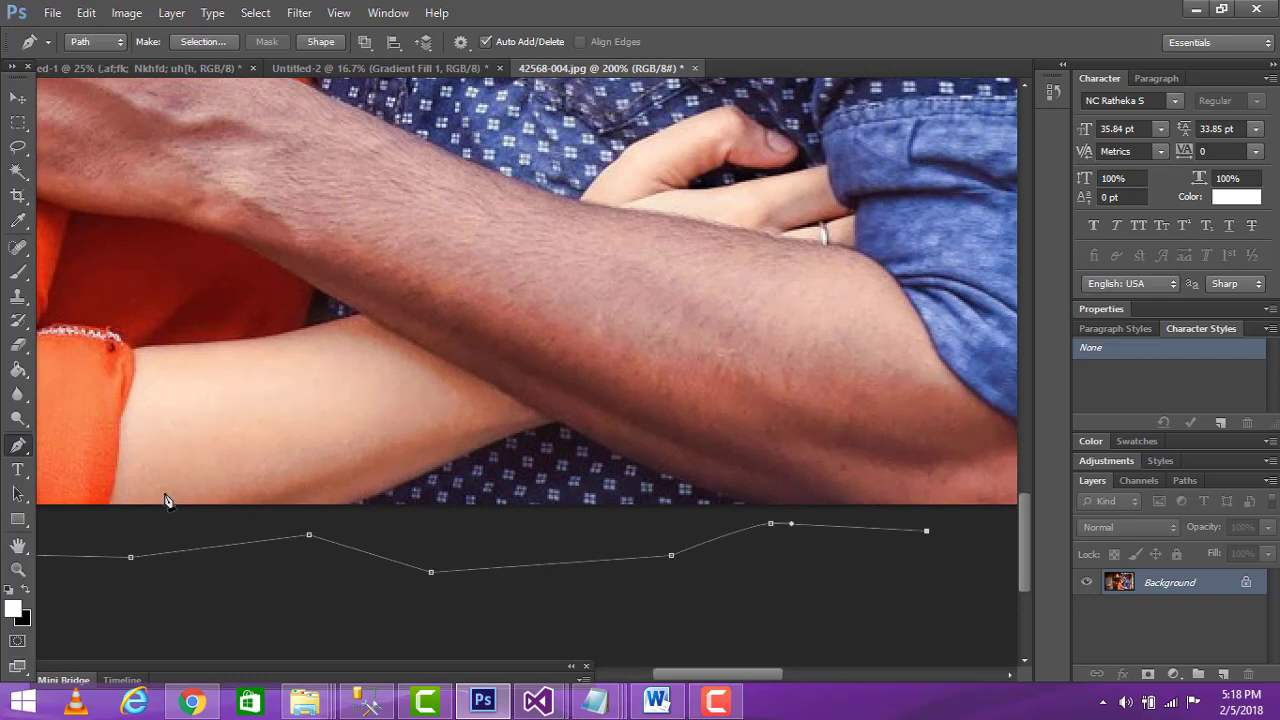
Close the path at its starting anchor by the lower corner of the man's blue shirt.
{"action": "left_click", "coordinate": [19, 545]}
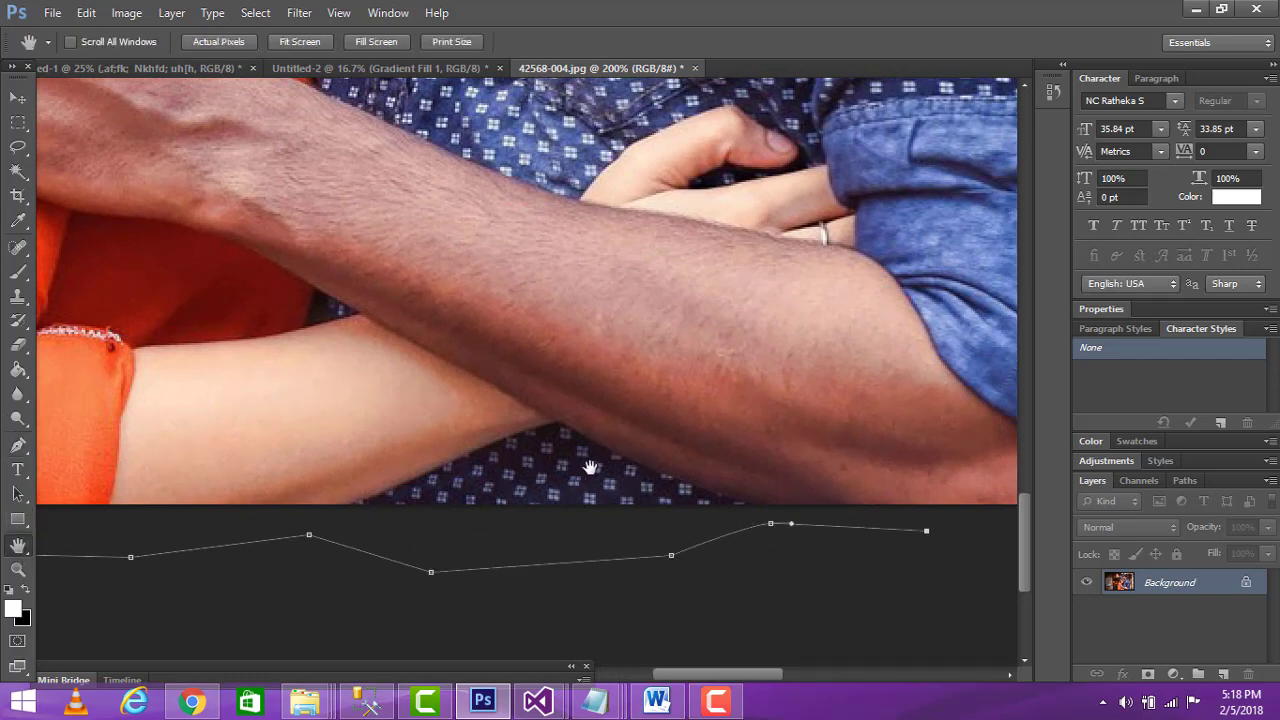
{"action": "left_click_drag", "start_coordinate": [586, 463], "coordinate": [71, 414]}
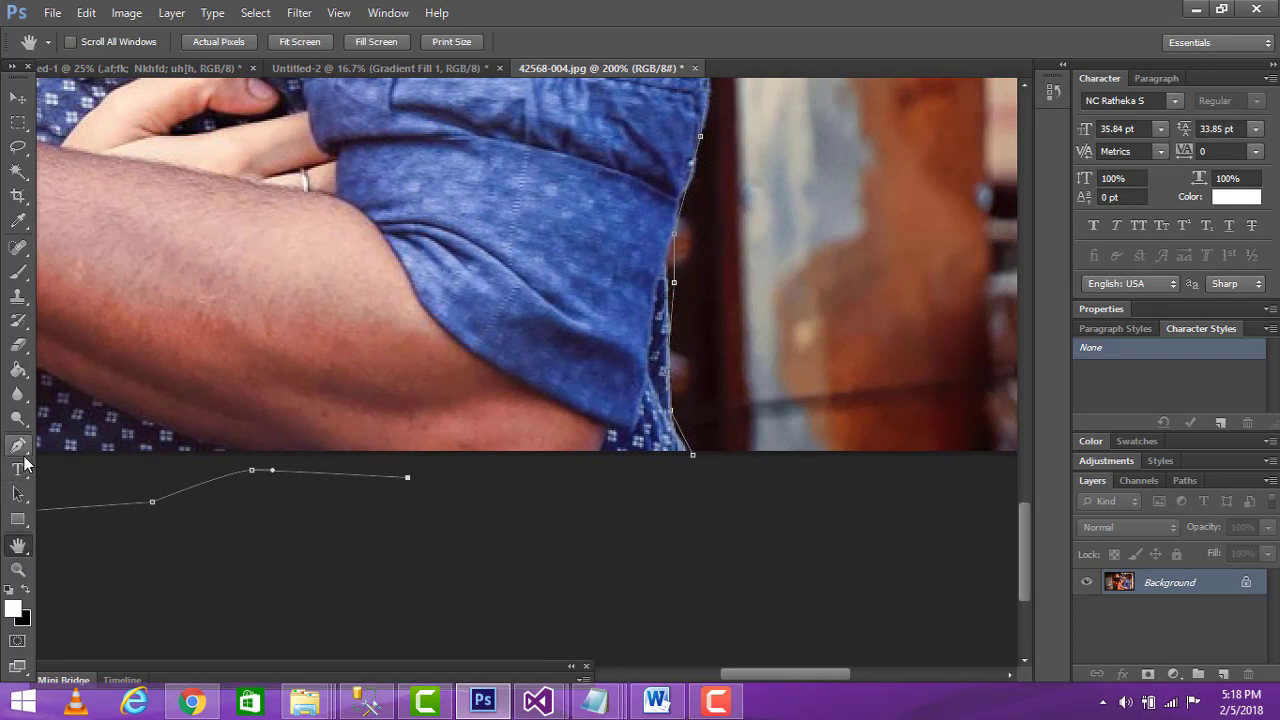
{"action": "left_click", "coordinate": [19, 446]}
{"action": "left_click", "coordinate": [550, 479]}
{"action": "left_click", "coordinate": [655, 471]}
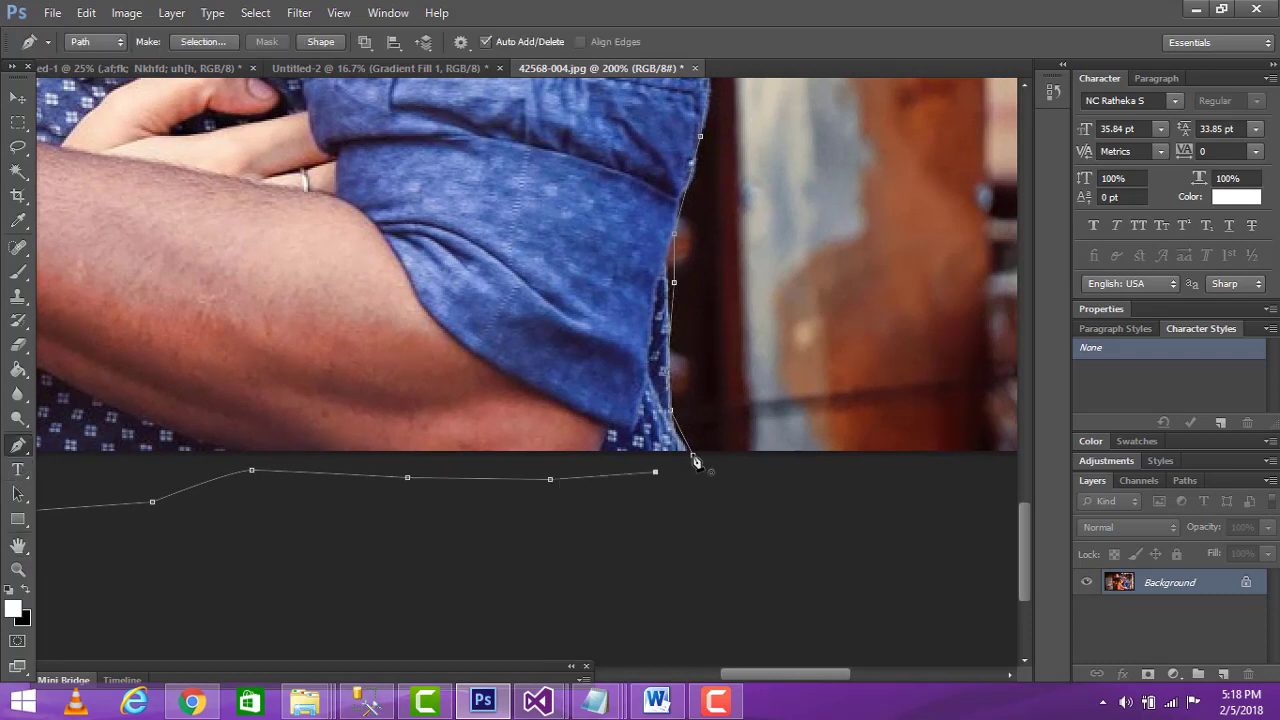
{"action": "left_click", "coordinate": [697, 461]}
Examine the closed path around the couple from the photo's lower edge up to the man's hair.
{"action": "left_click", "coordinate": [18, 570]}
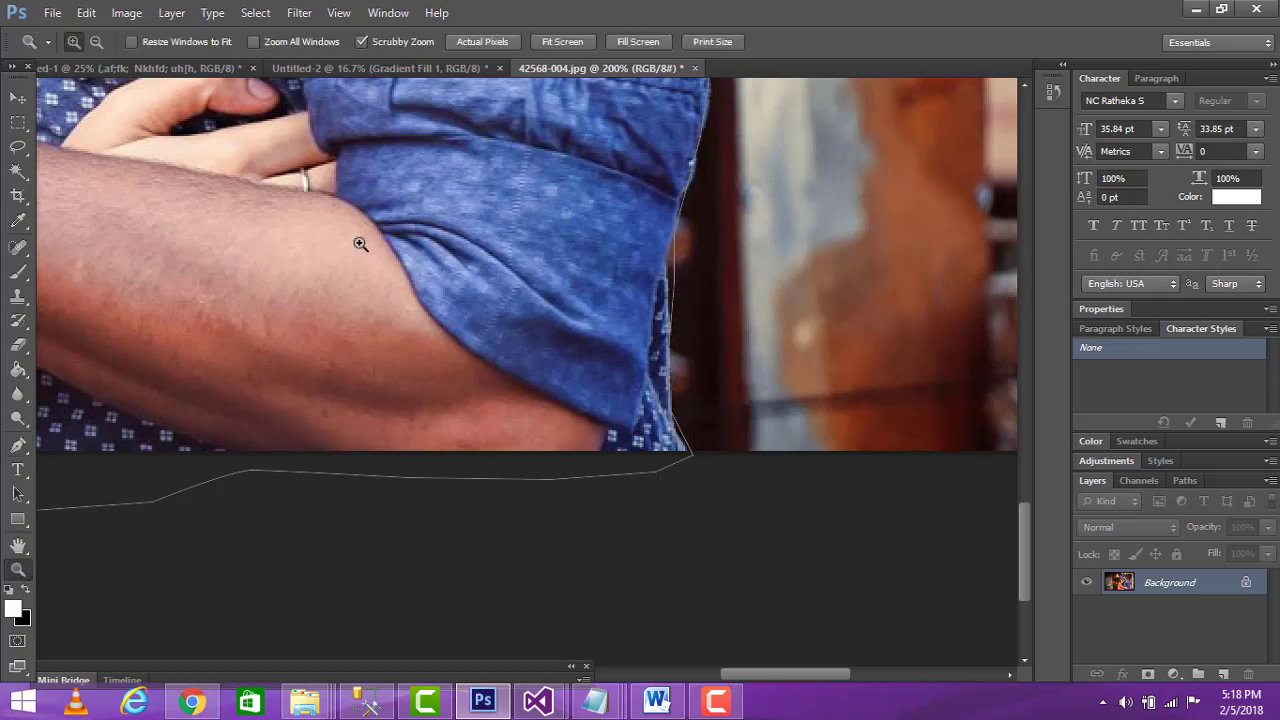
{"action": "left_click", "coordinate": [72, 40]}
{"action": "left_click", "coordinate": [95, 42]}
{"action": "left_click", "coordinate": [479, 309]}
{"action": "left_click", "coordinate": [479, 309]}
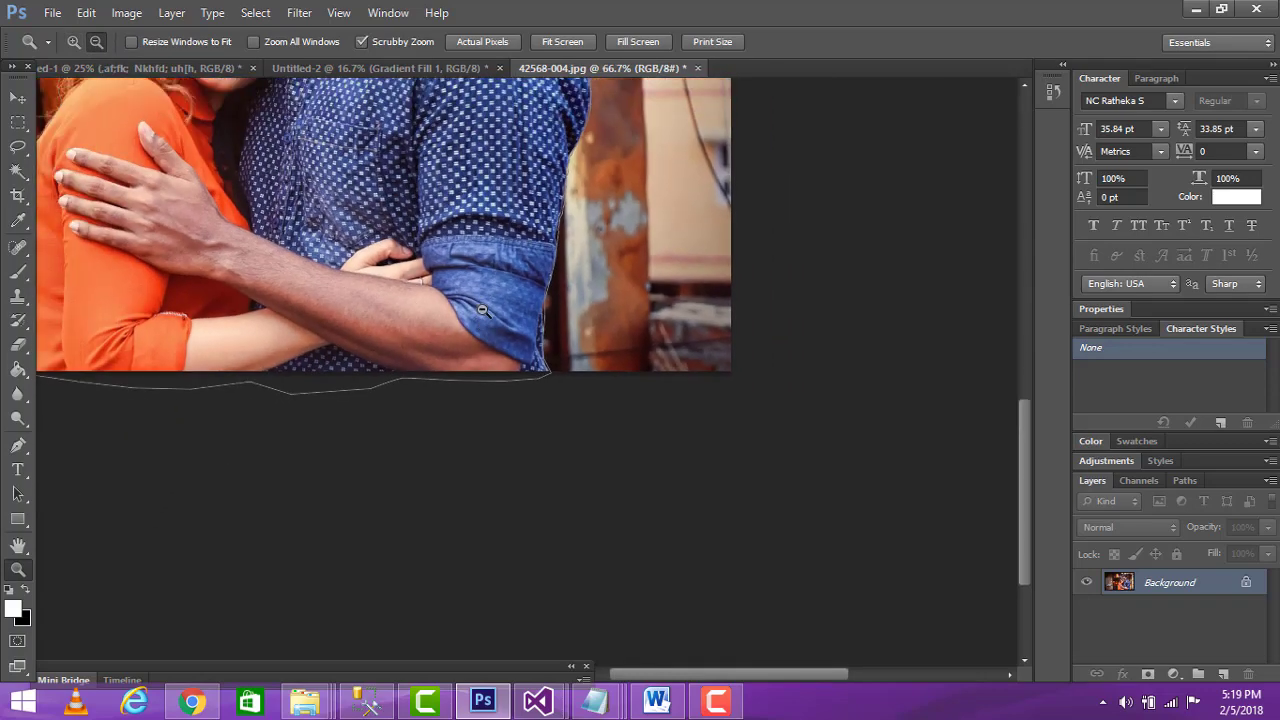
{"action": "scroll", "coordinate": [511, 298], "scroll_direction": "up", "scroll_amount": 5}
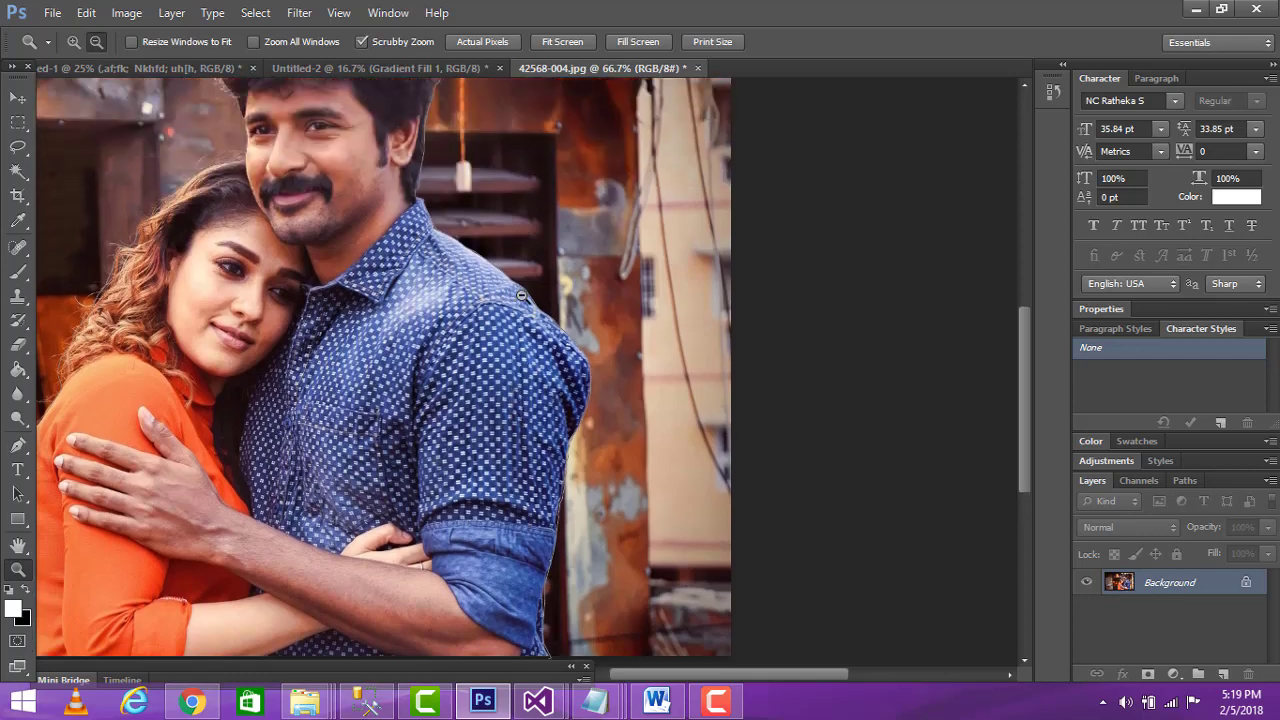
{"action": "scroll", "coordinate": [521, 296], "scroll_direction": "down", "scroll_amount": 2}
{"action": "left_click_drag", "start_coordinate": [669, 673], "coordinate": [633, 673]}
{"action": "scroll", "coordinate": [590, 550], "scroll_direction": "up", "scroll_amount": 1}
{"action": "scroll", "coordinate": [645, 430], "scroll_direction": "up", "scroll_amount": 2}
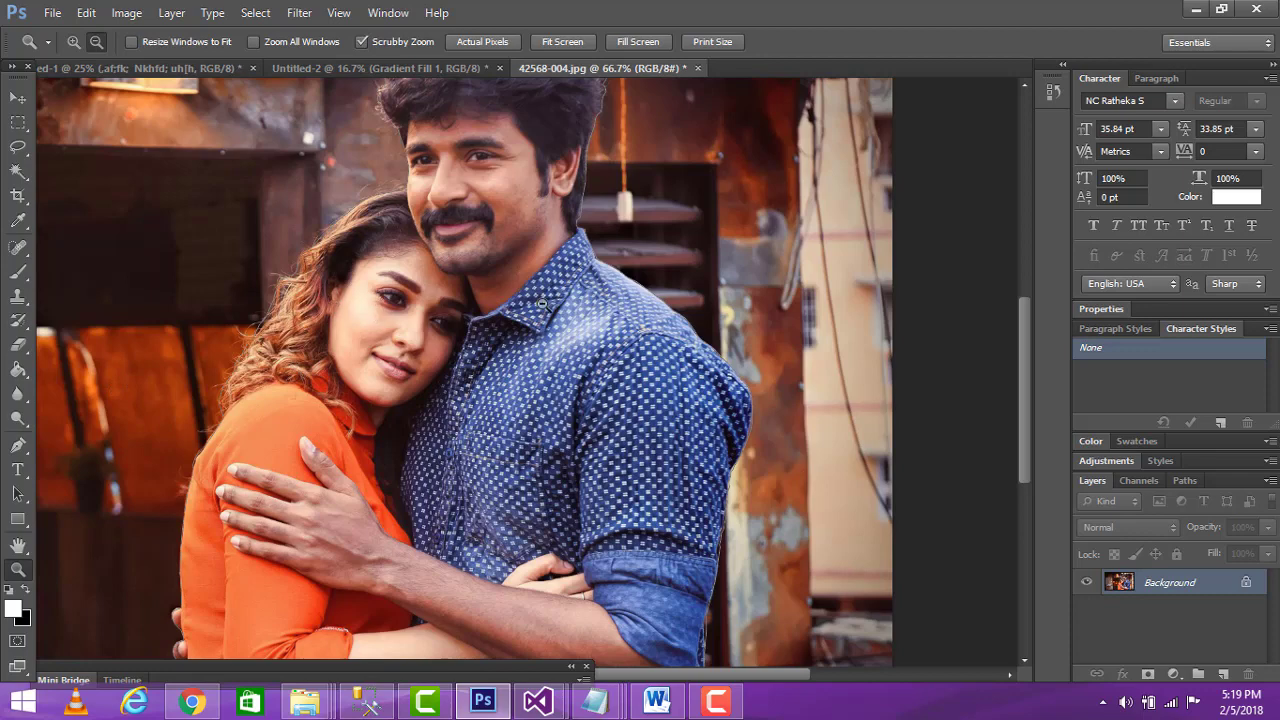
{"action": "left_click_drag", "start_coordinate": [1030, 441], "coordinate": [1031, 414]}
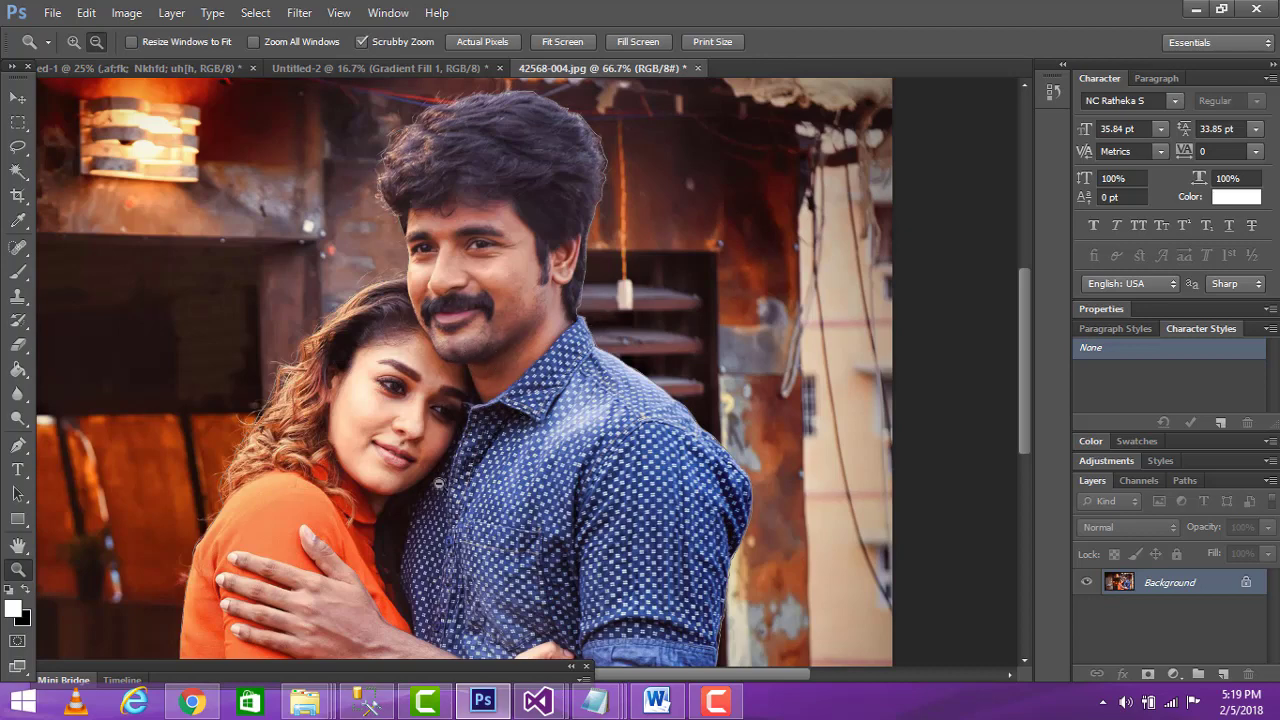
Convert the couple's path into a new anti-aliased selection with a feather radius of 1.5 pixels.
{"action": "right_click", "coordinate": [506, 421]}
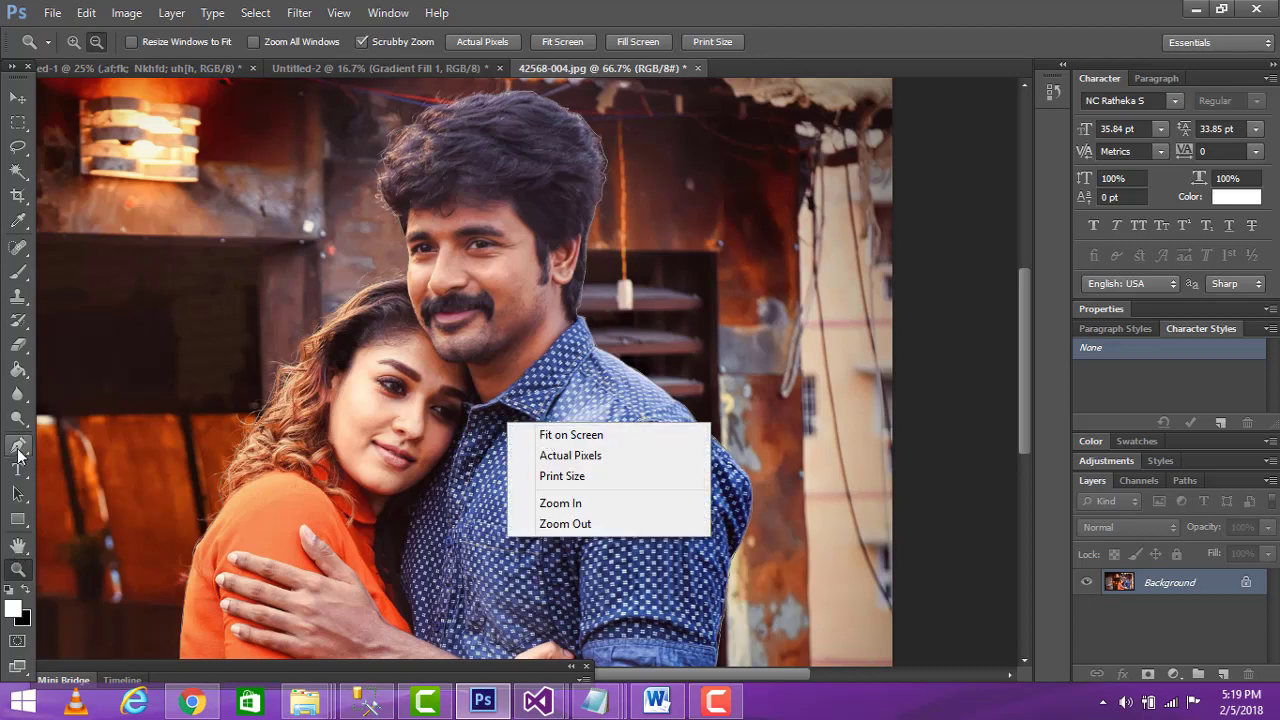
{"action": "left_click", "coordinate": [18, 452]}
{"action": "left_click", "coordinate": [18, 447]}
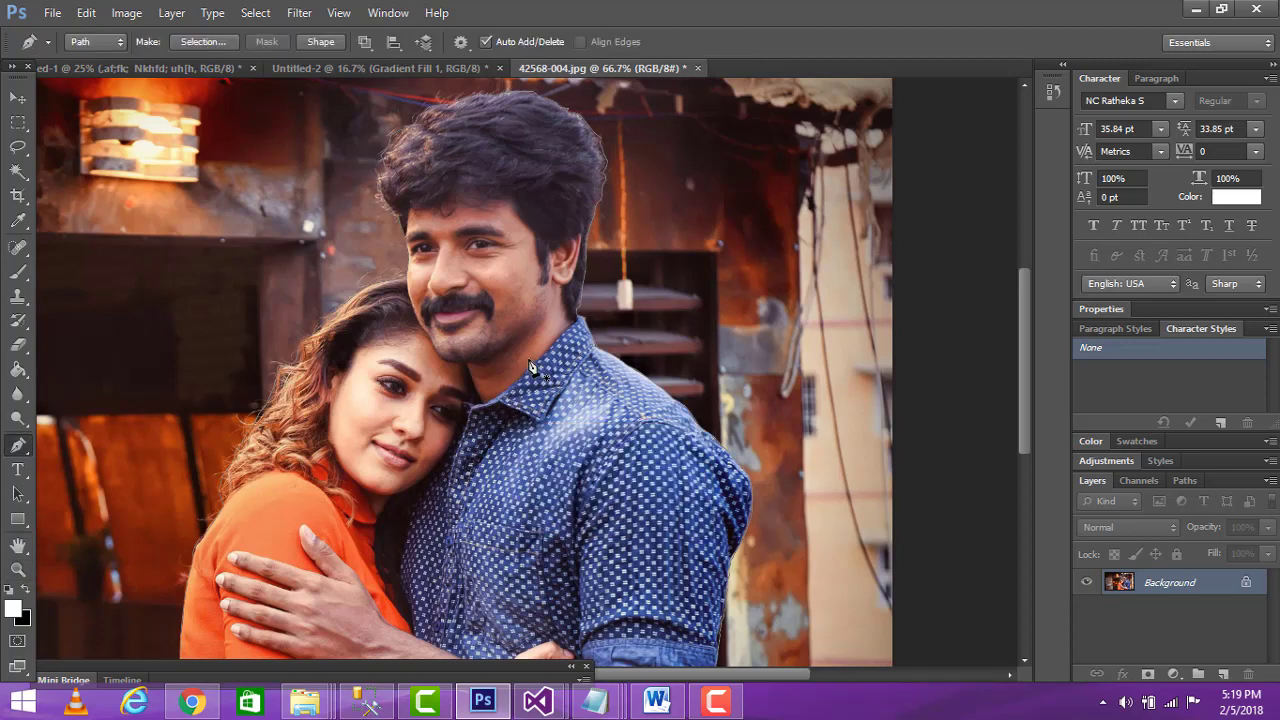
{"action": "right_click", "coordinate": [505, 410]}
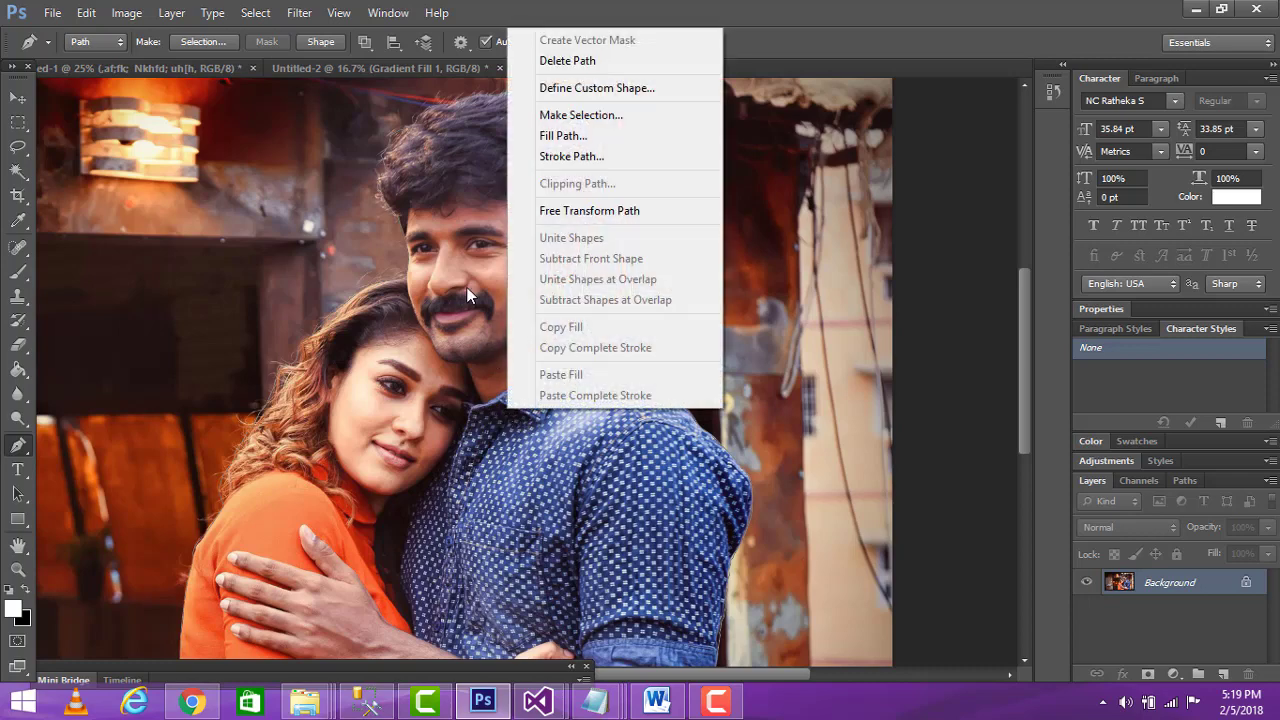
{"action": "left_click", "coordinate": [586, 122]}
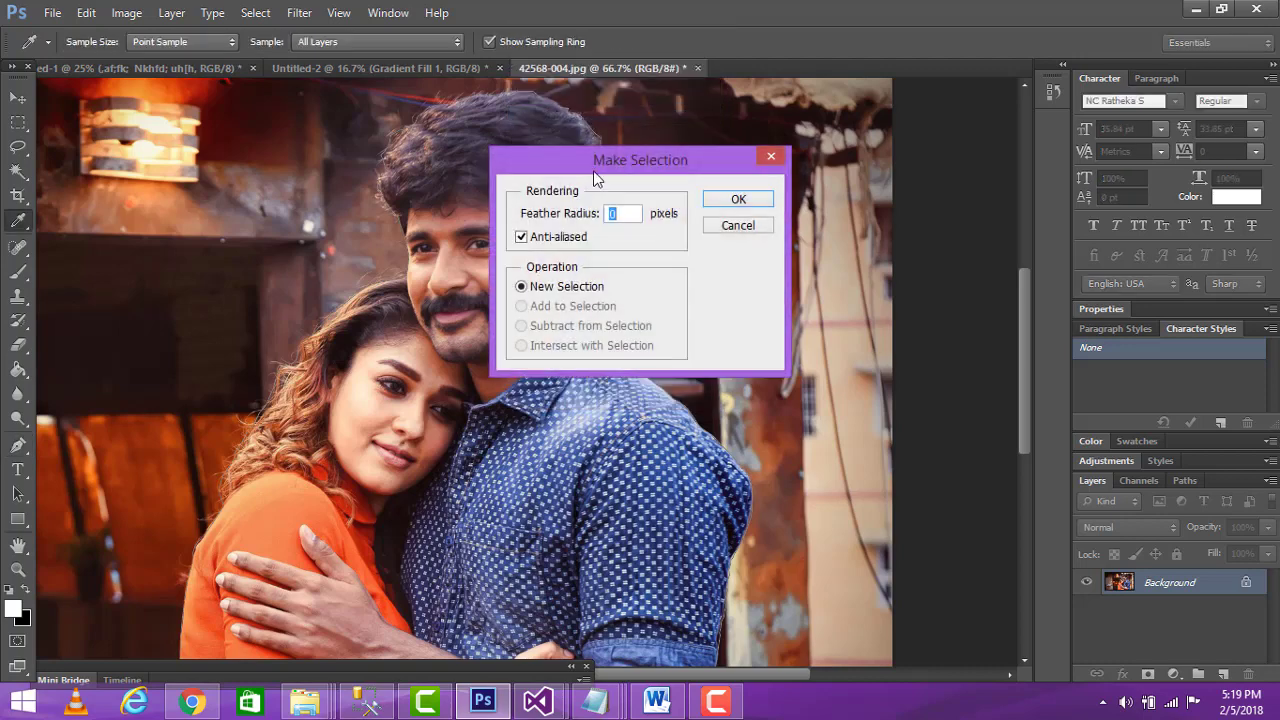
{"action": "left_click_drag", "start_coordinate": [599, 170], "coordinate": [772, 172]}
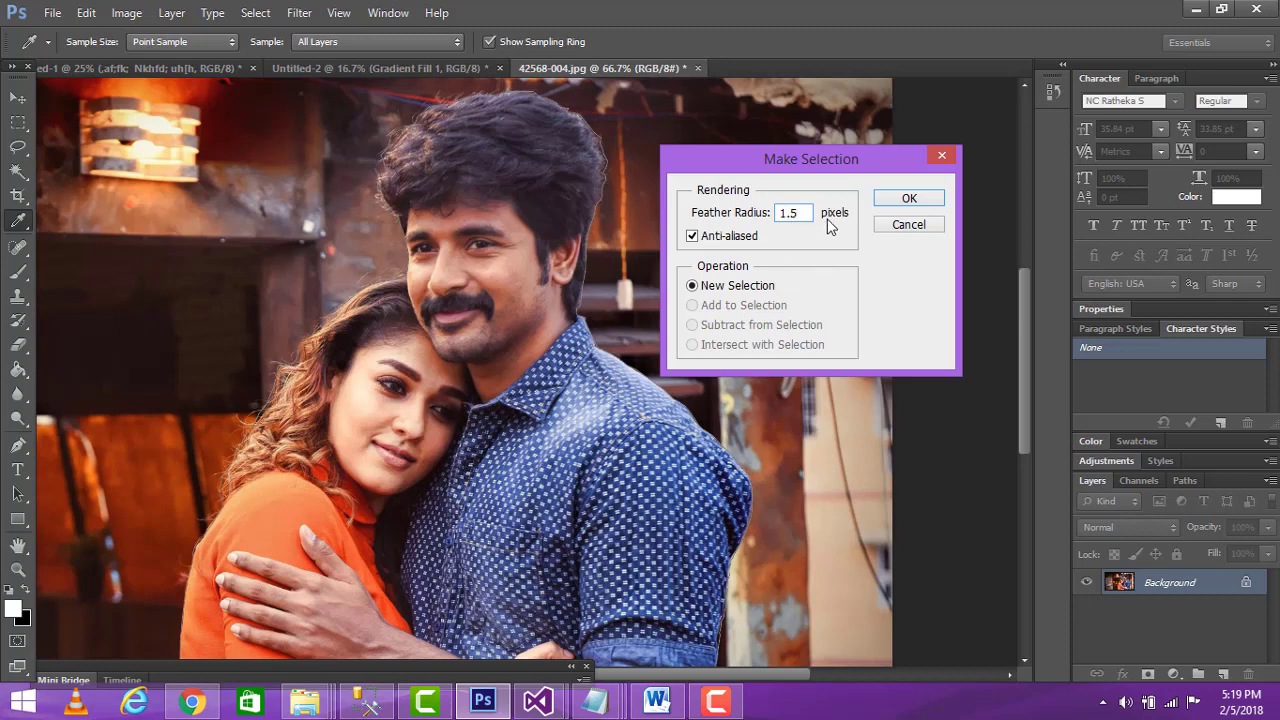
{"action": "left_click", "coordinate": [907, 198]}
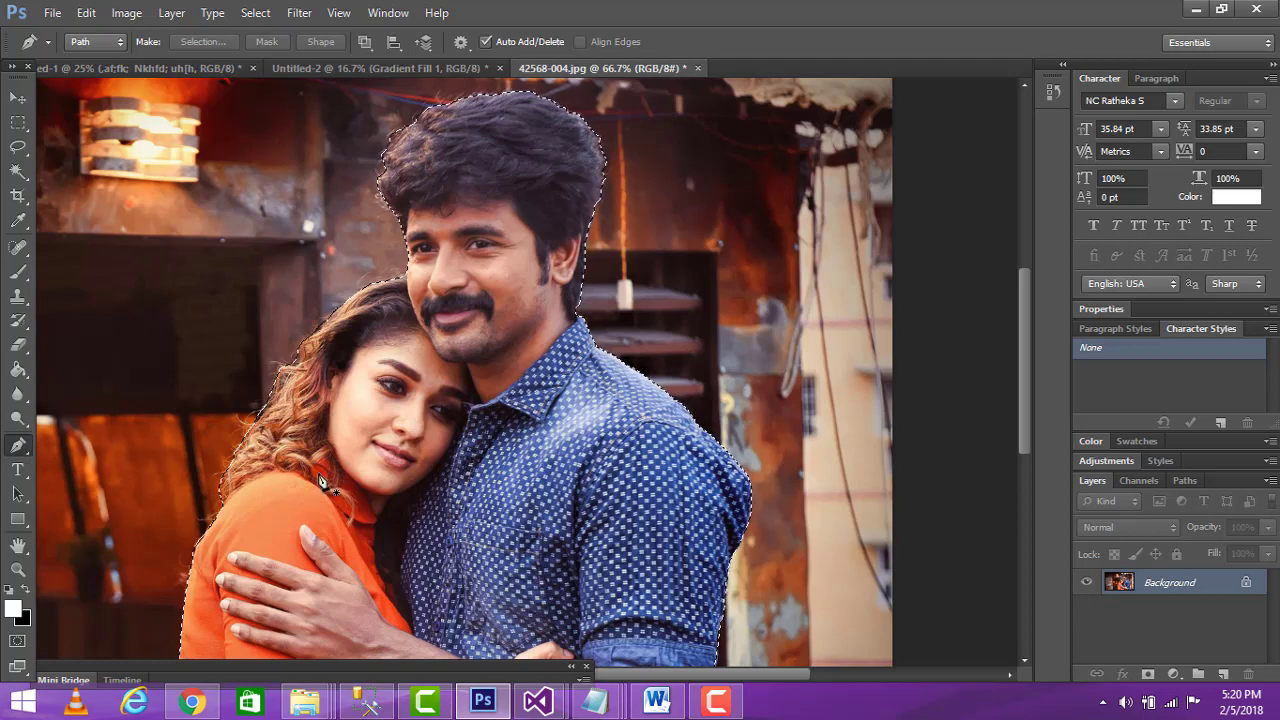
{"action": "scroll", "coordinate": [380, 410], "scroll_direction": "down", "scroll_amount": 1}
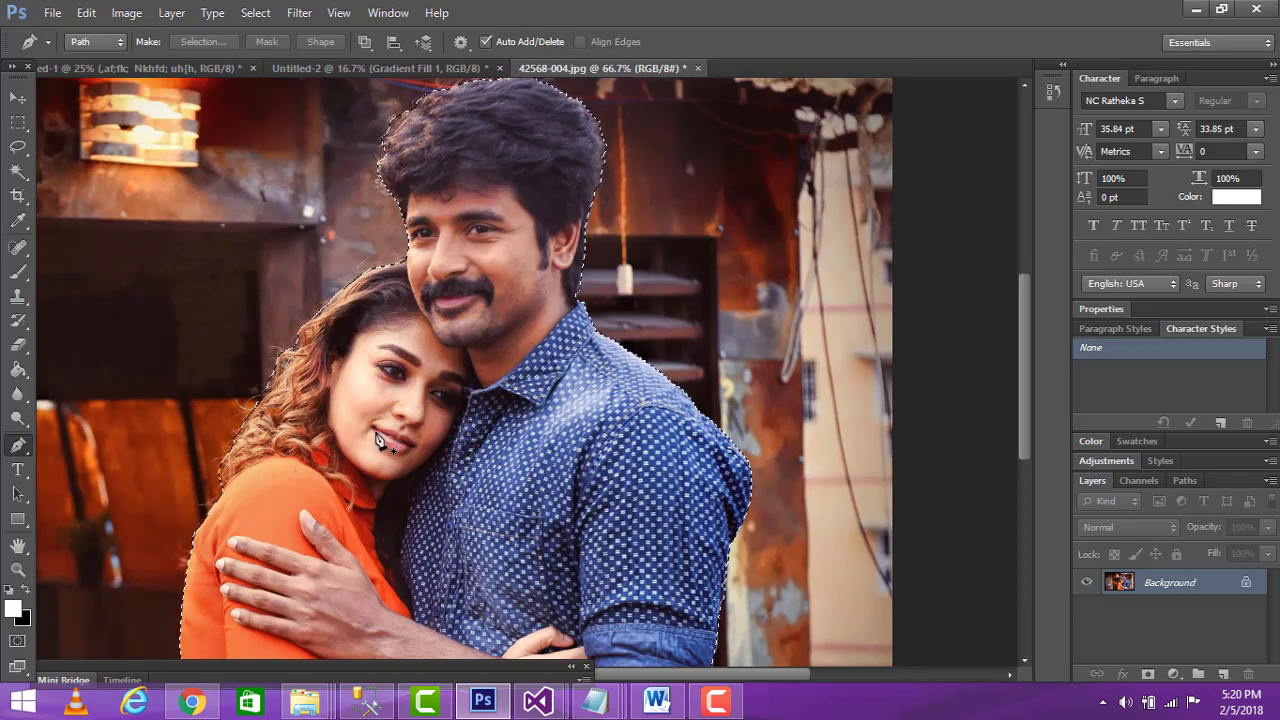
{"action": "left_click", "coordinate": [30, 571]}
{"action": "scroll", "coordinate": [83, 549], "scroll_direction": "down", "scroll_amount": 2}
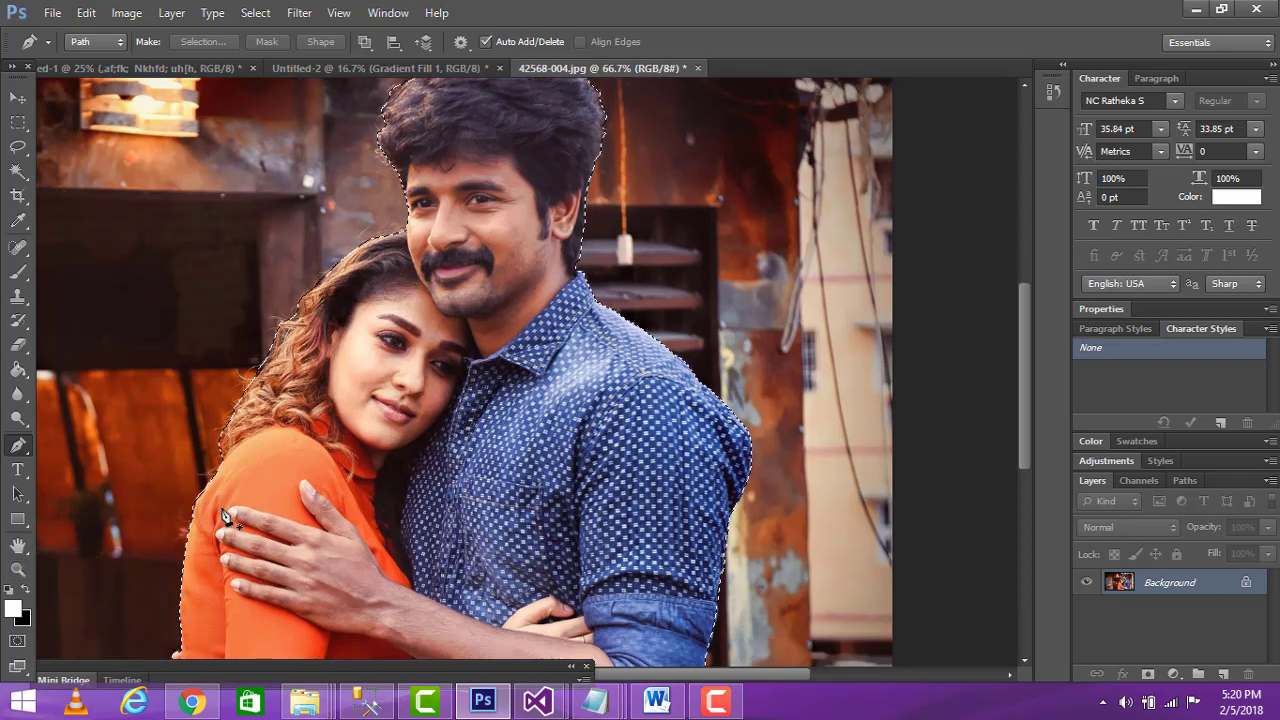
{"action": "left_click", "coordinate": [22, 569]}
{"action": "right_click", "coordinate": [401, 393]}
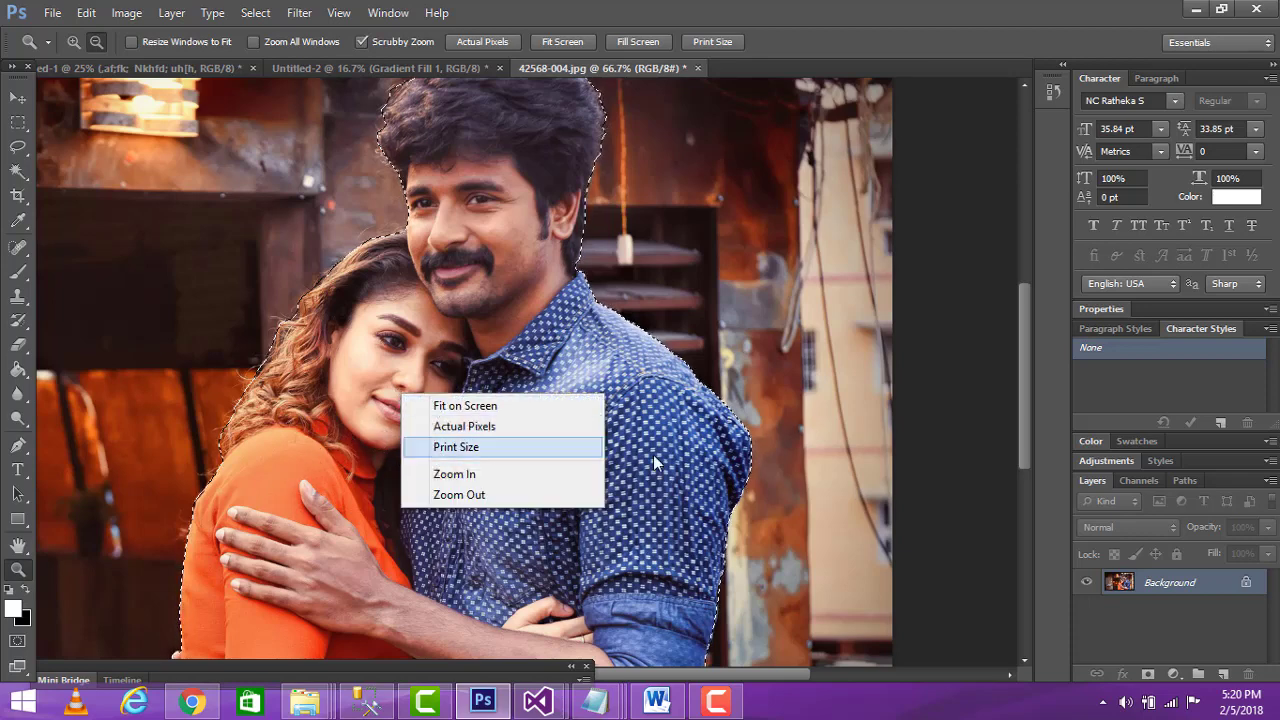
{"action": "left_click", "coordinate": [20, 447]}
{"action": "left_click", "coordinate": [20, 447]}
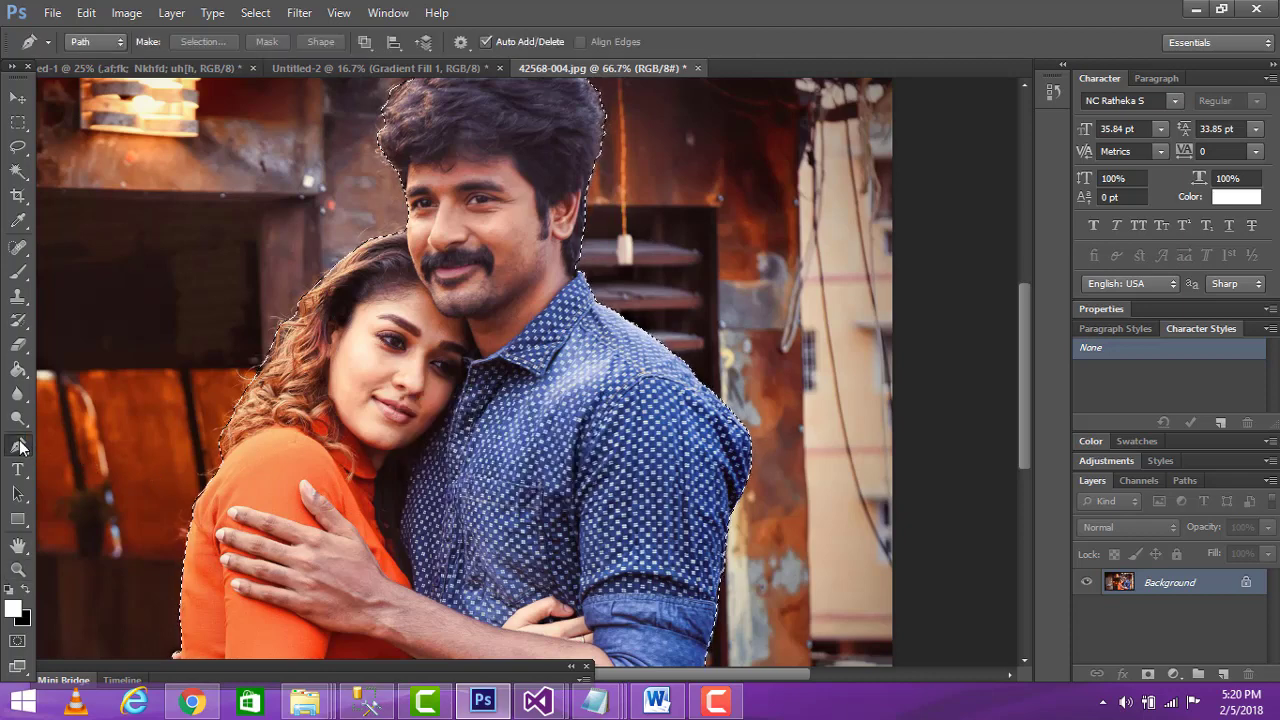
{"action": "right_click", "coordinate": [389, 382]}
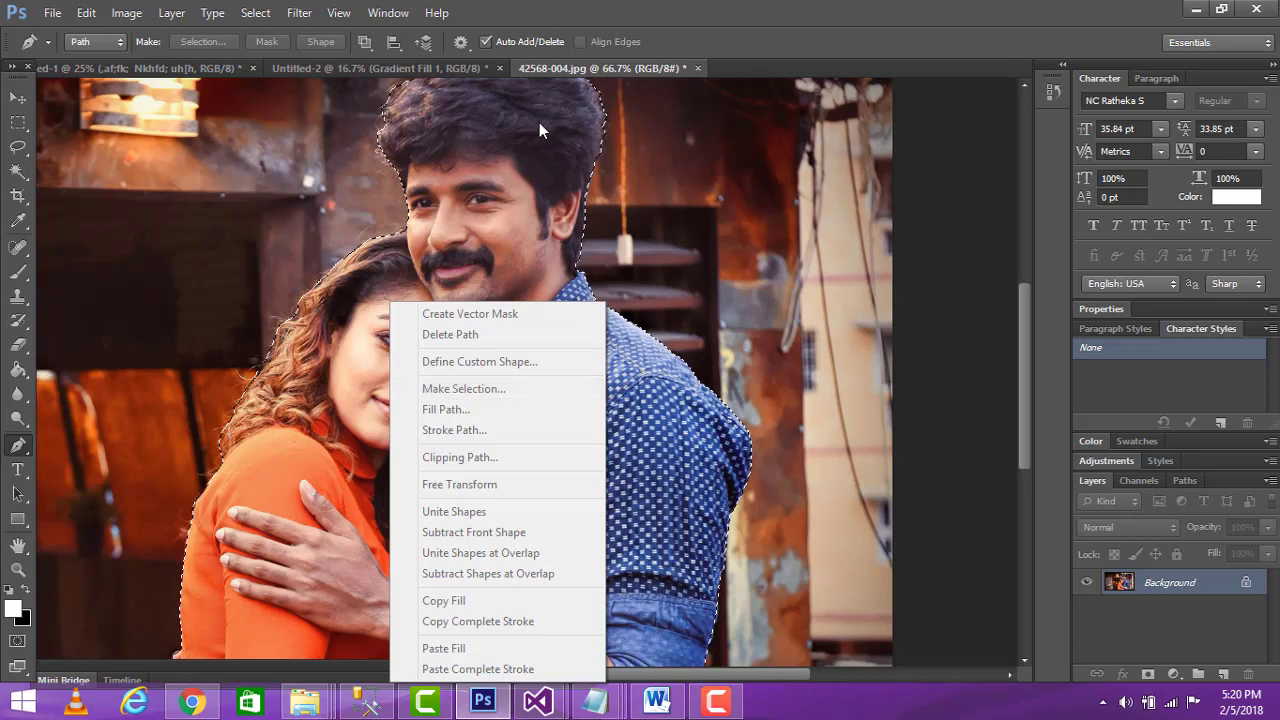
{"action": "left_click", "coordinate": [338, 362]}
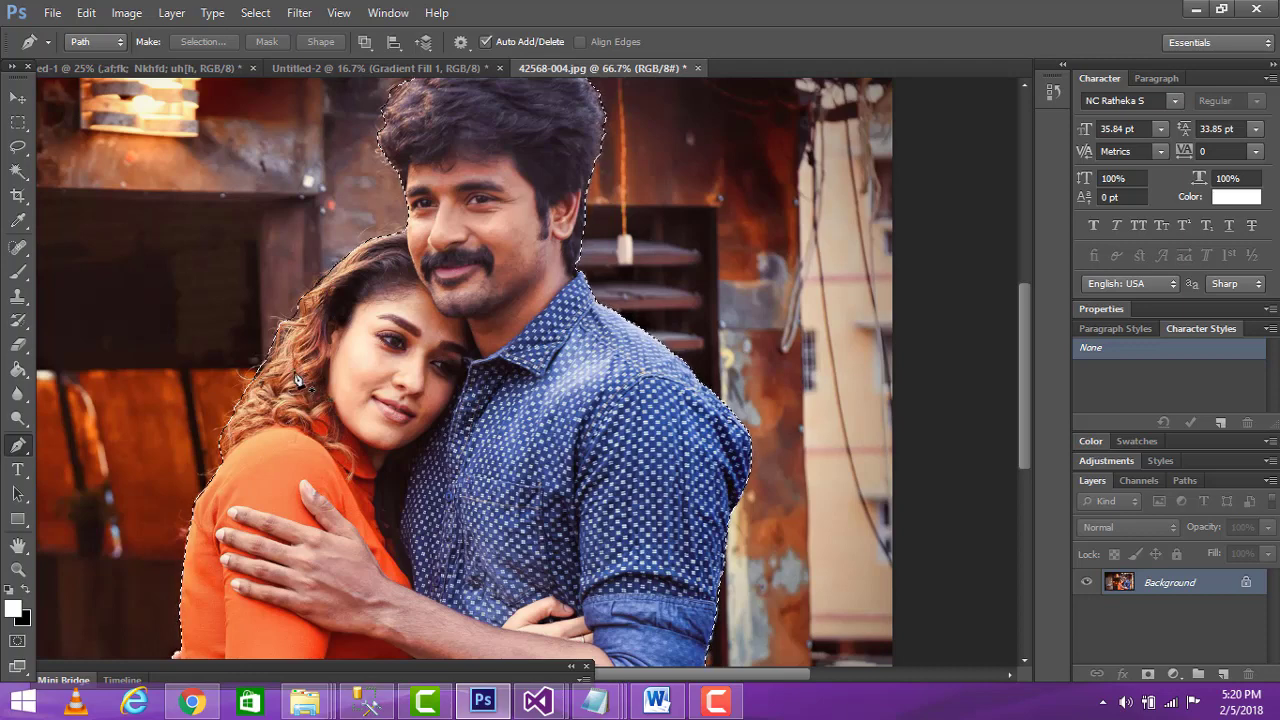
Float the photo in its own window and move the selected couple onto the lower part of the gradient poster in Untitled-2.
{"action": "left_click", "coordinate": [16, 99]}
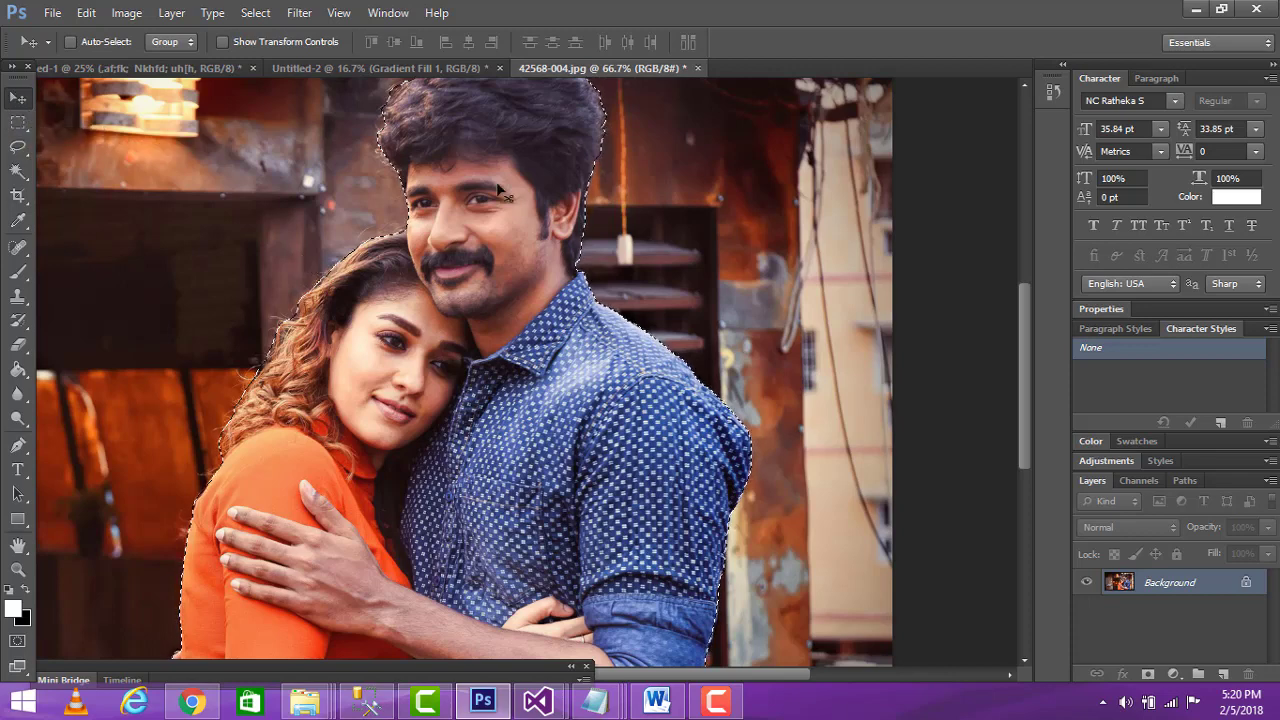
{"action": "left_click_drag", "start_coordinate": [547, 70], "coordinate": [728, 138]}
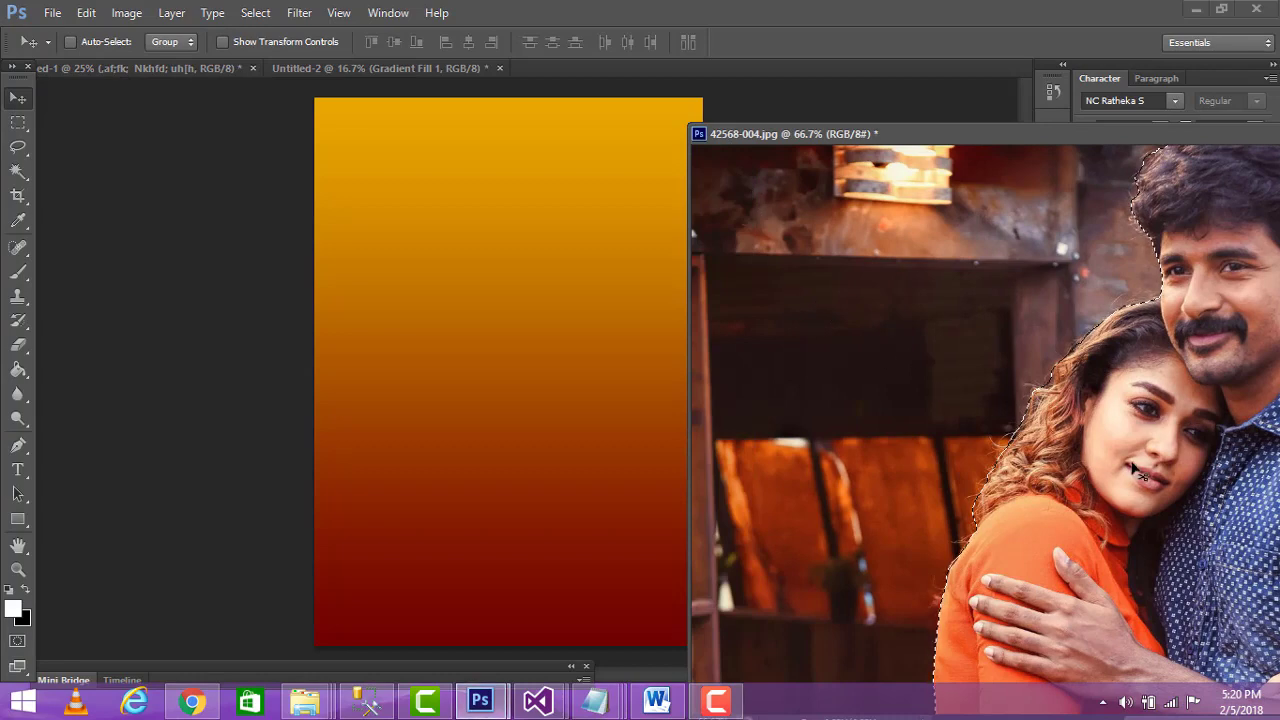
{"action": "left_click_drag", "start_coordinate": [815, 310], "coordinate": [537, 575]}
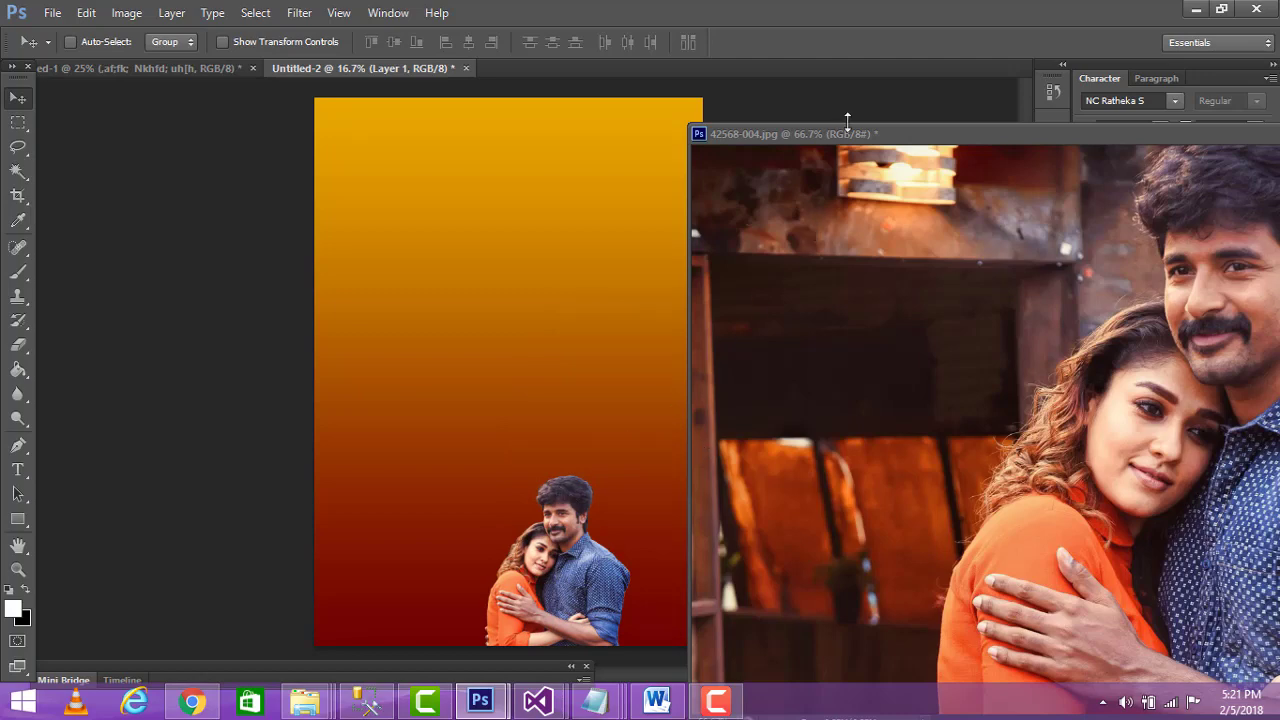
Close the photo 42568-004.jpg without saving its changes.
{"action": "left_click_drag", "start_coordinate": [829, 133], "coordinate": [193, 178]}
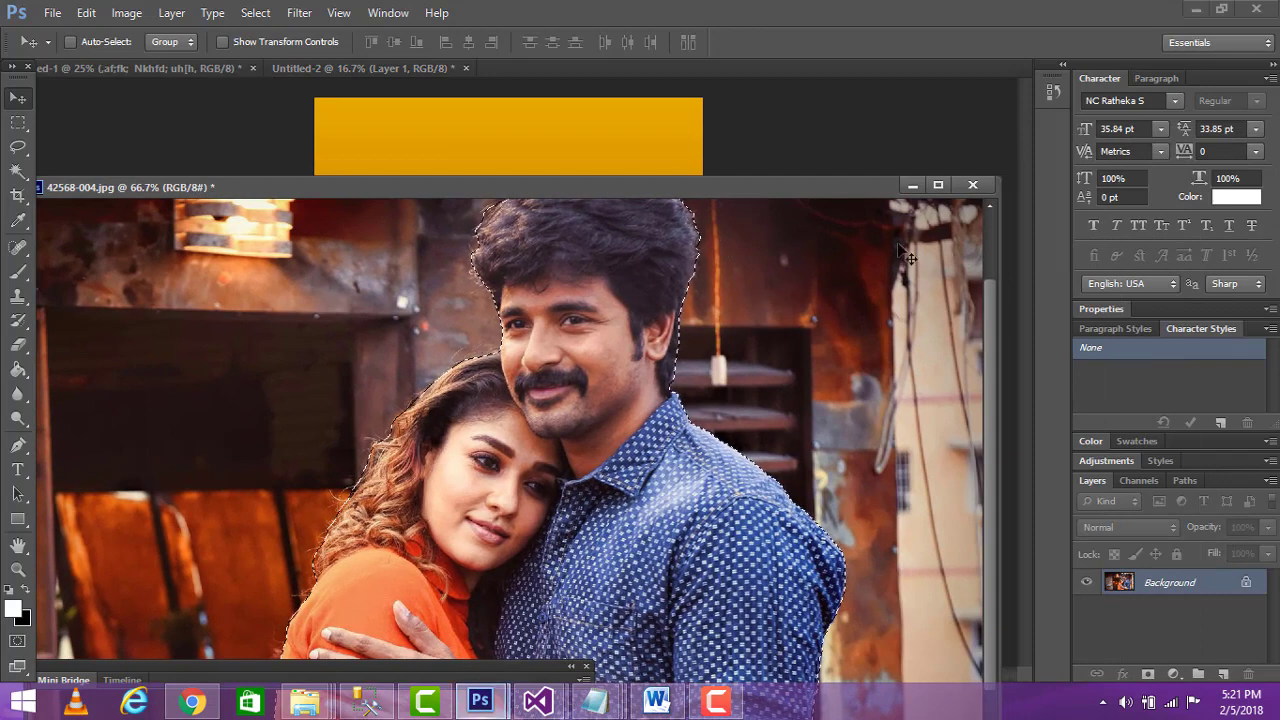
{"action": "left_click", "coordinate": [968, 184]}
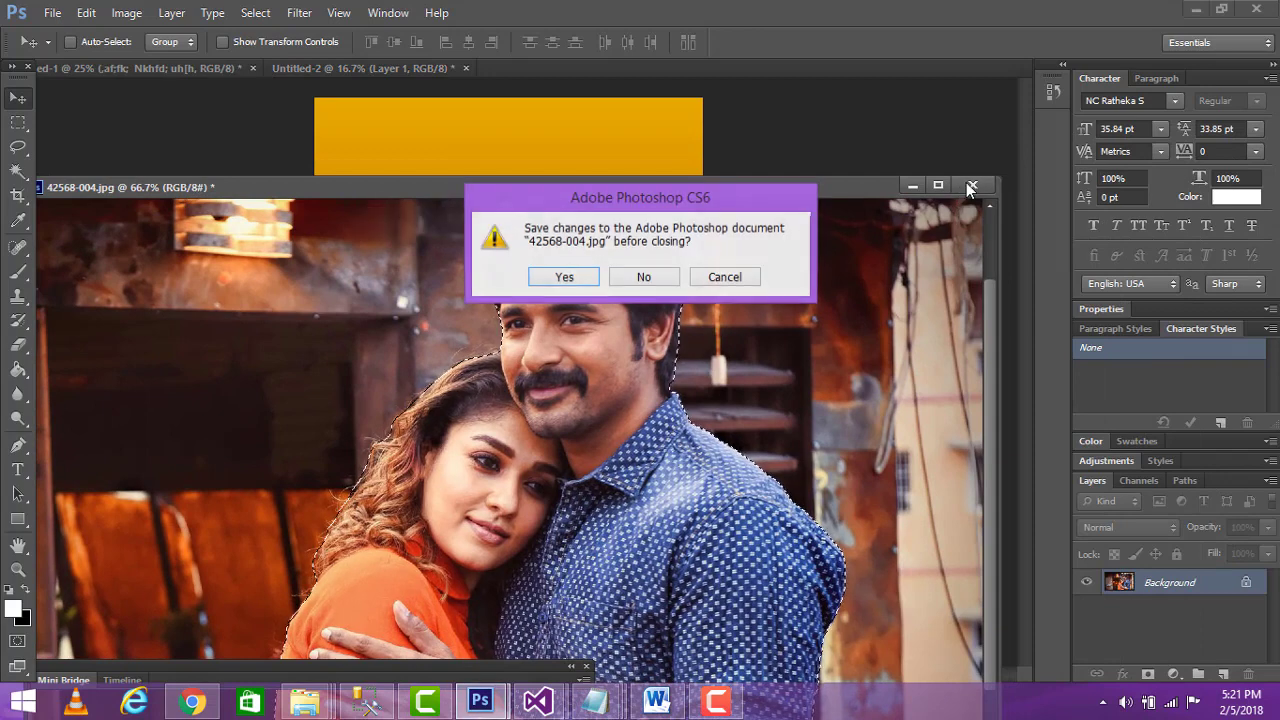
{"action": "left_click", "coordinate": [644, 279]}
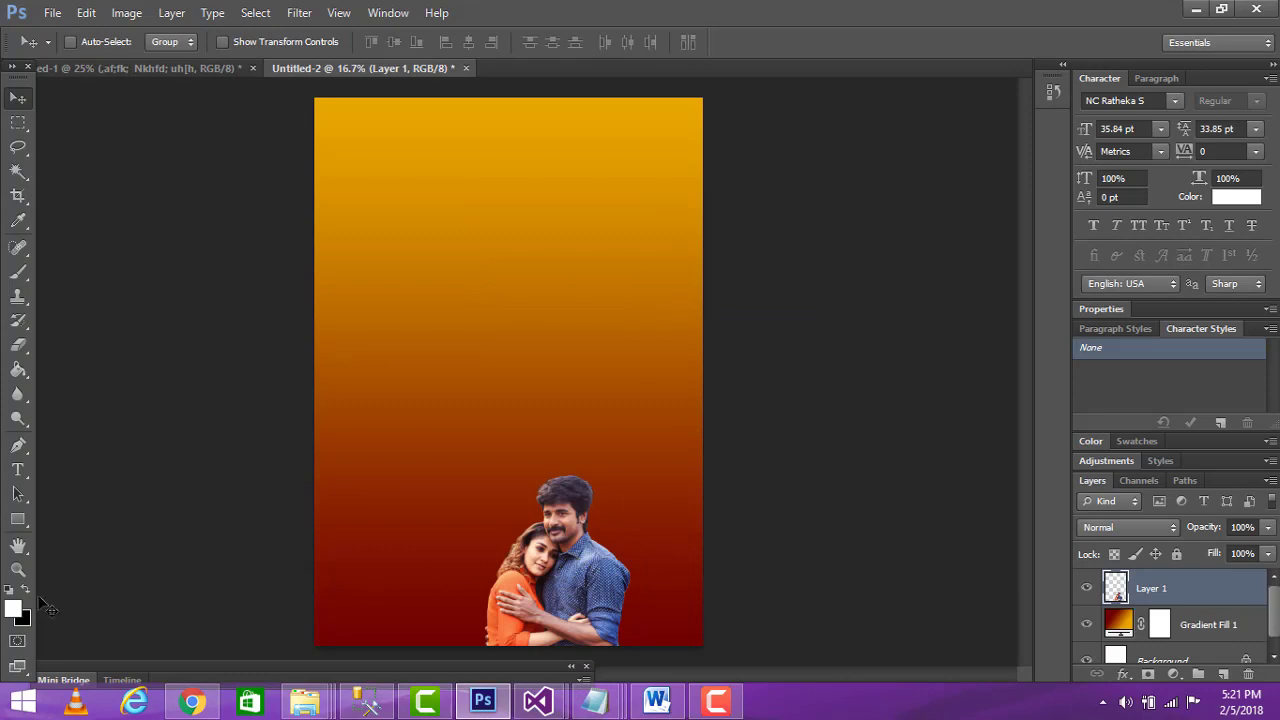
Examine the cut-out couple's edges up close against the poster's gradient.
{"action": "left_click", "coordinate": [18, 569]}
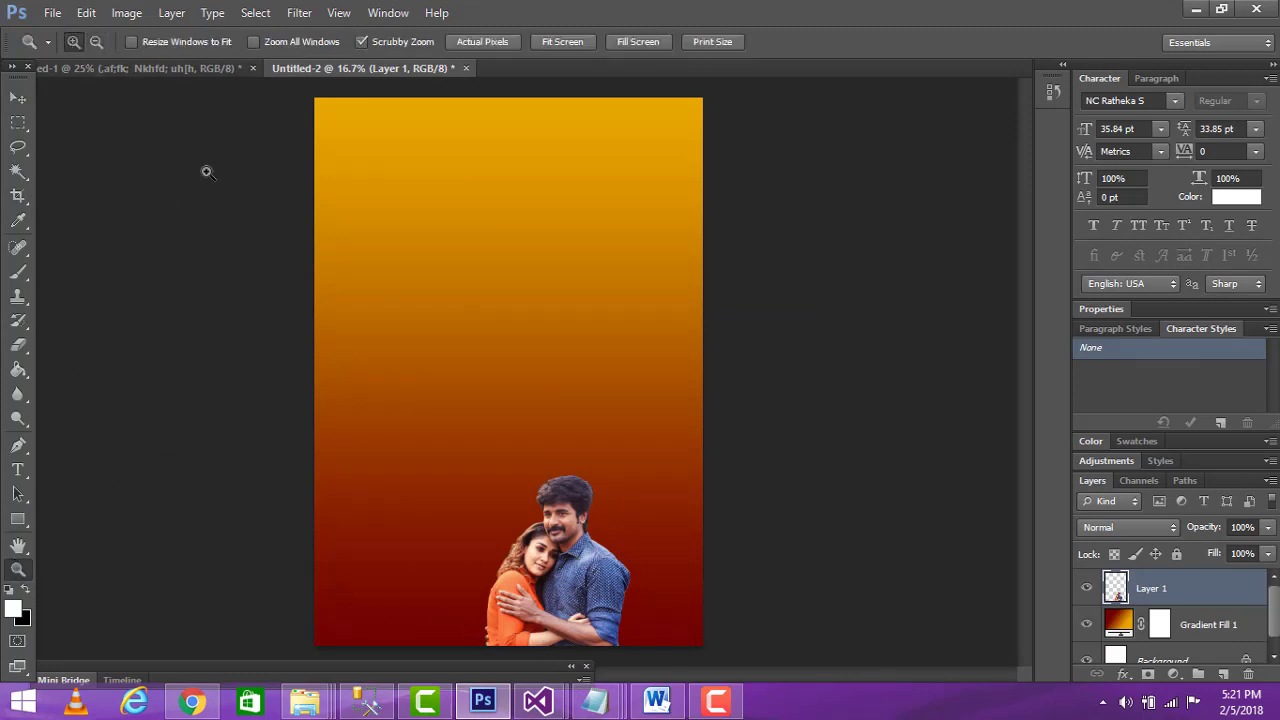
{"action": "left_click", "coordinate": [584, 601]}
{"action": "left_click", "coordinate": [584, 601]}
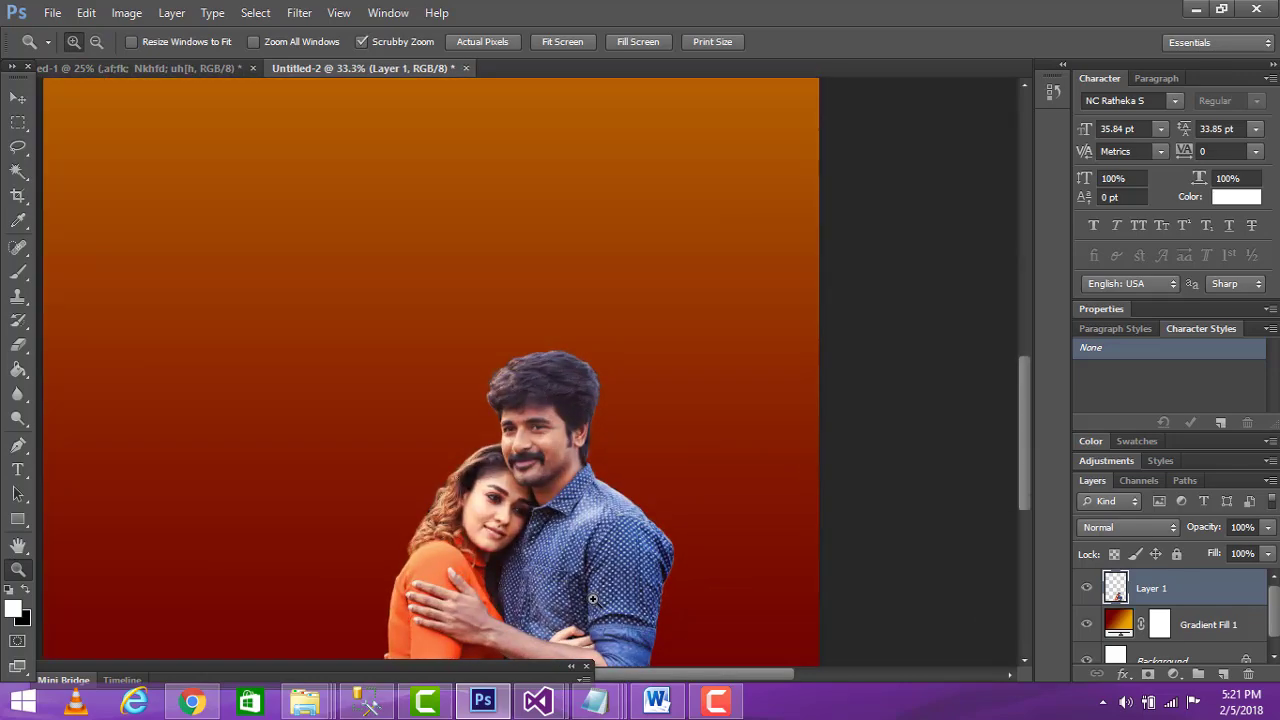
{"action": "left_click", "coordinate": [520, 587]}
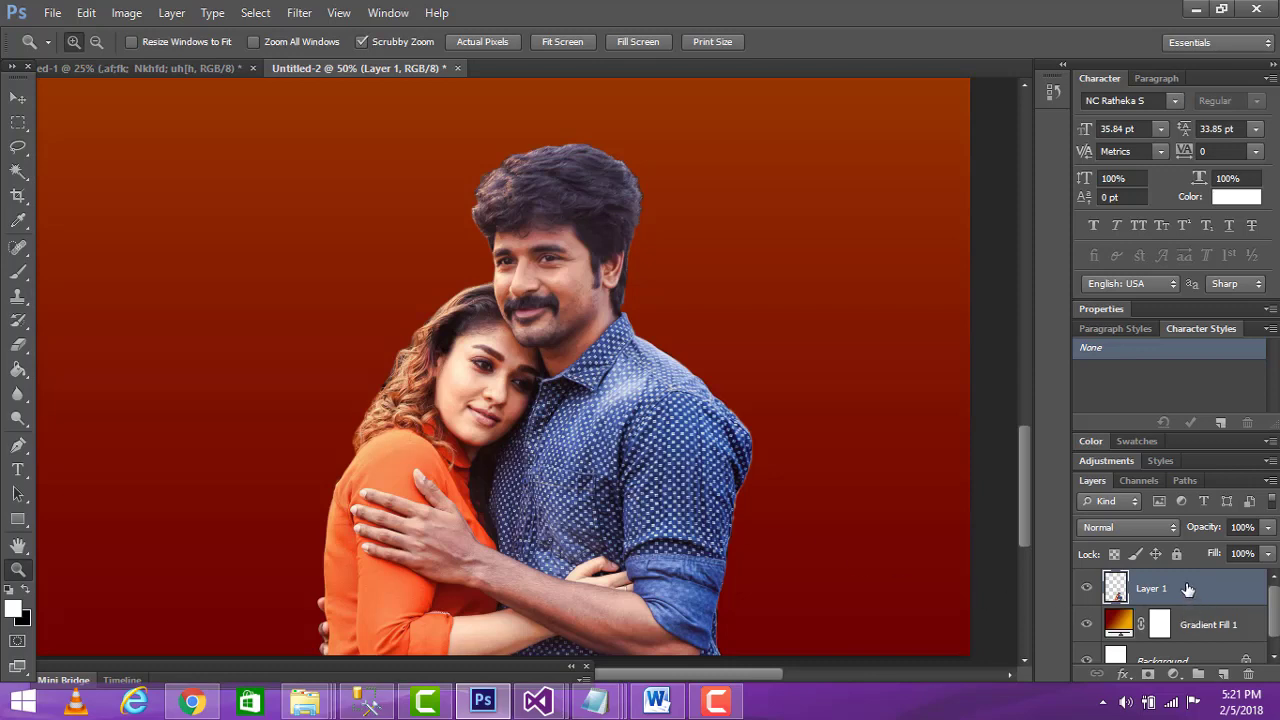
{"action": "left_click_drag", "start_coordinate": [1188, 590], "coordinate": [1224, 679]}
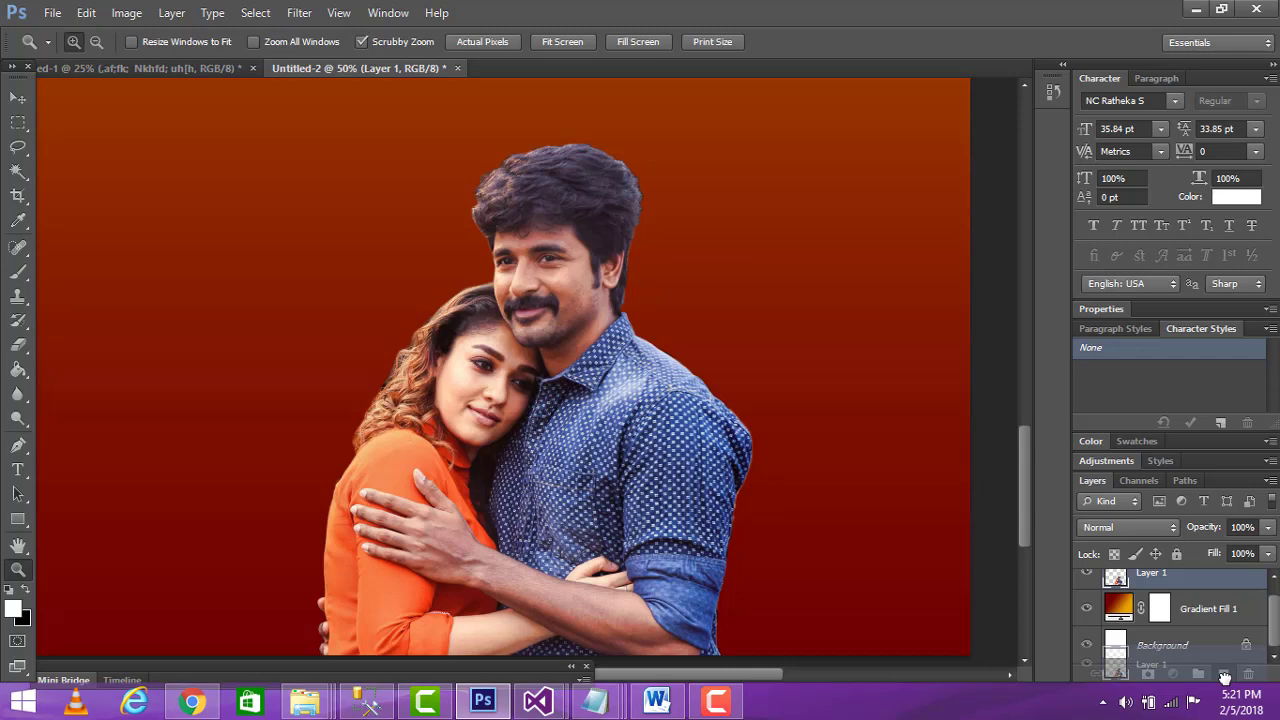
{"action": "left_click_drag", "start_coordinate": [1224, 677], "coordinate": [1225, 677]}
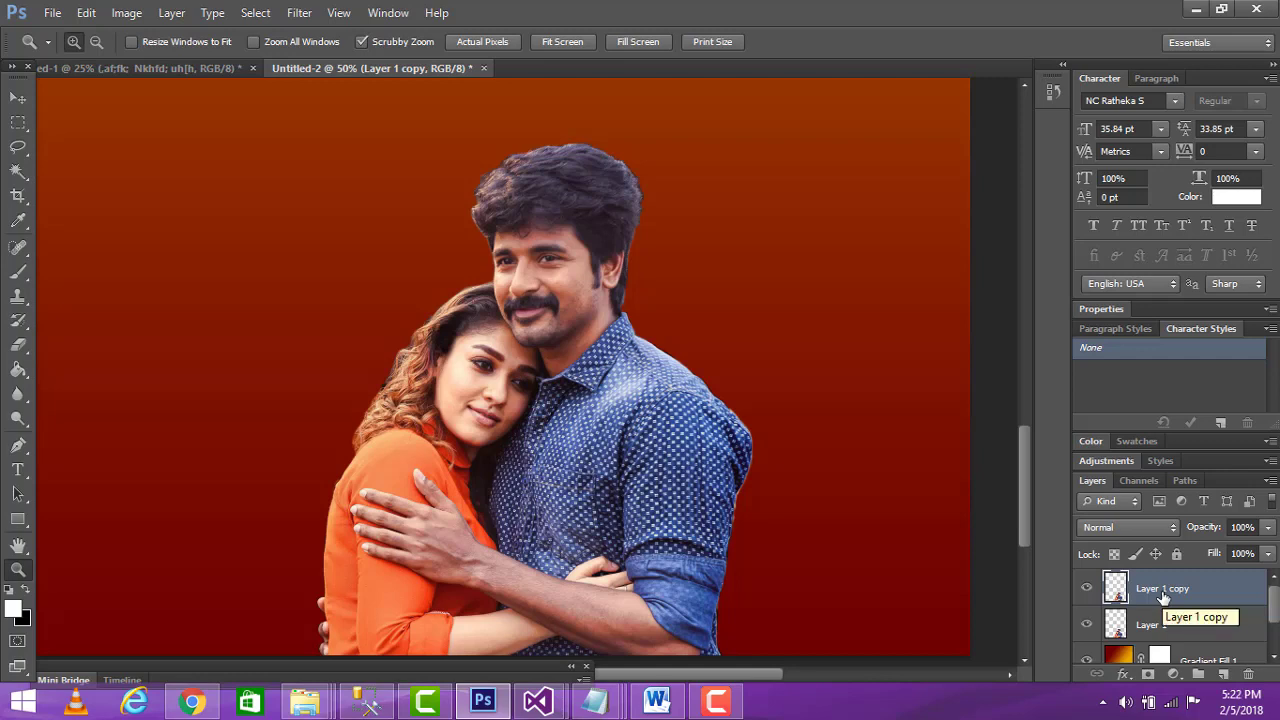
{"action": "key", "text": "Delete"}
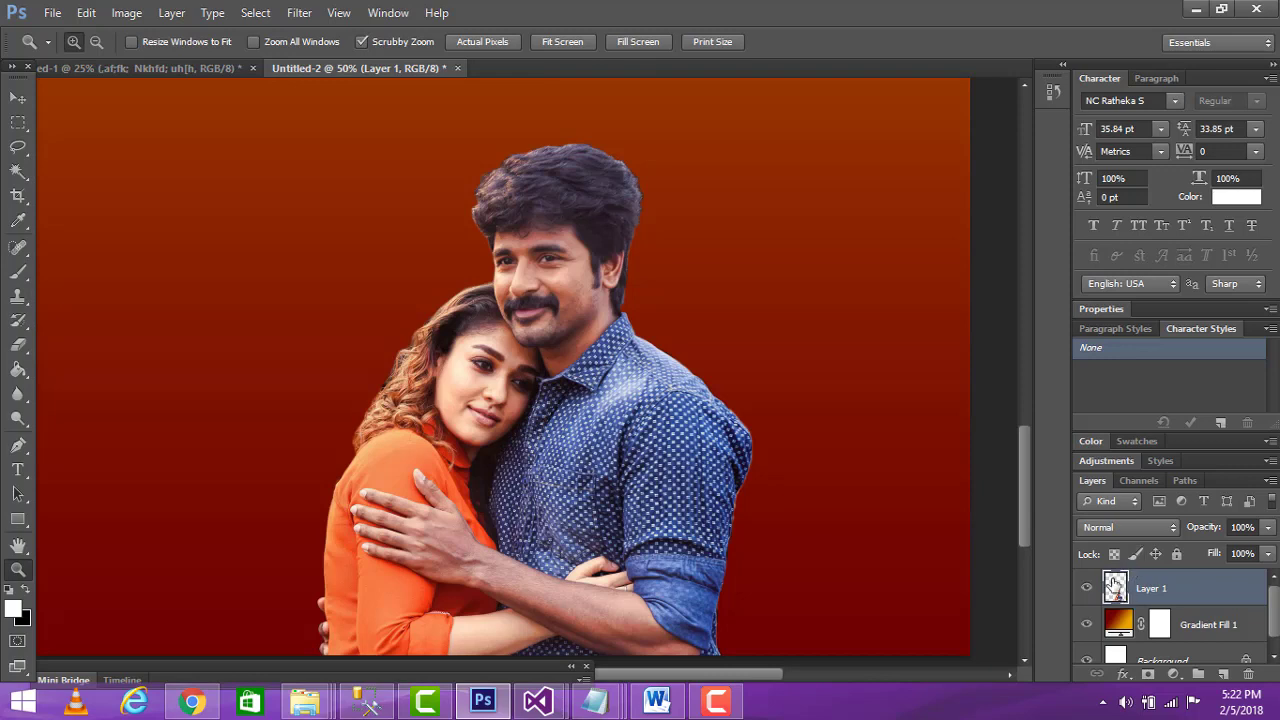
Duplicate the couple's layer and blend the copy in Color Dodge mode at 37% opacity, comparing the poster with and without it.
{"action": "left_click_drag", "start_coordinate": [1114, 583], "coordinate": [1226, 677]}
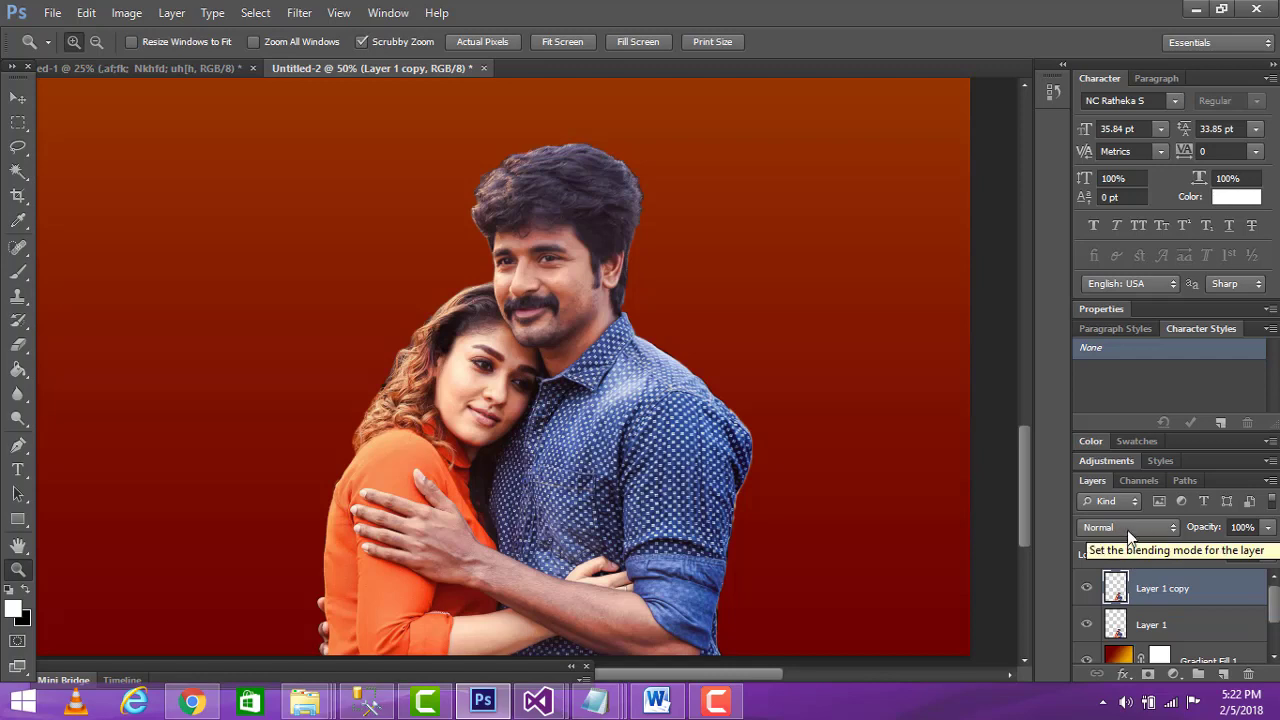
{"action": "left_click", "coordinate": [1127, 530]}
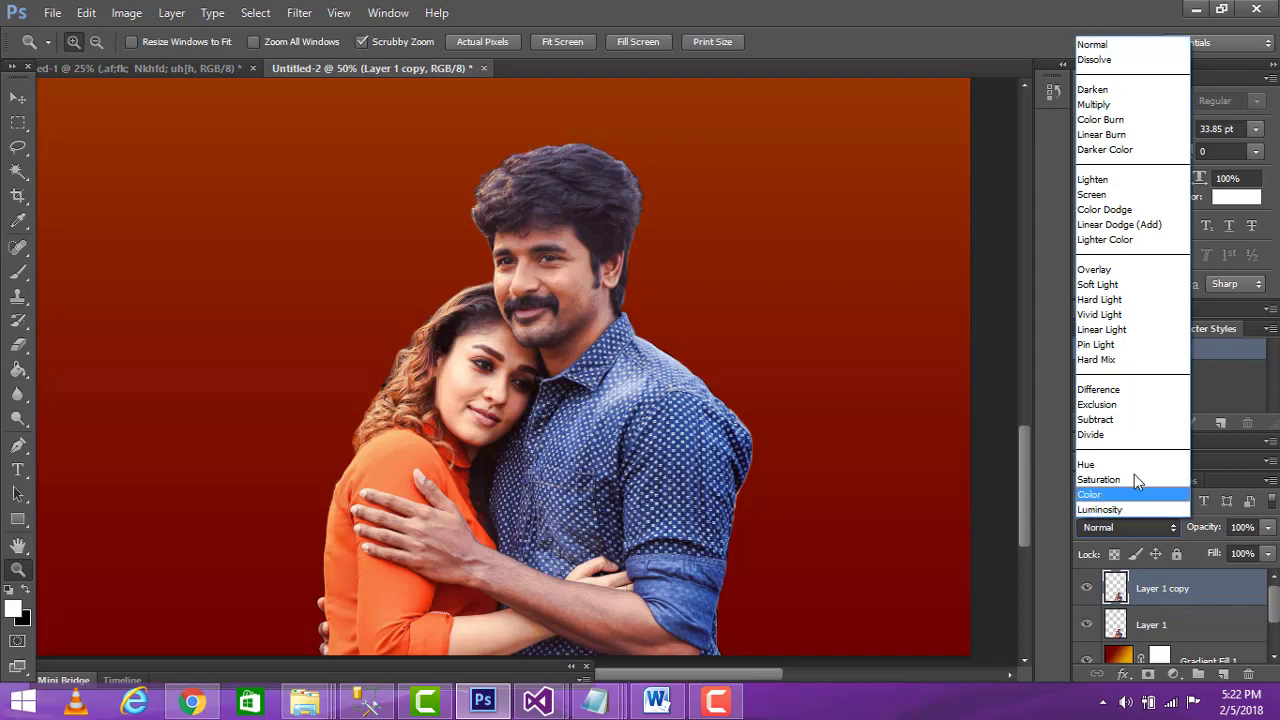
{"action": "left_click", "coordinate": [1080, 210]}
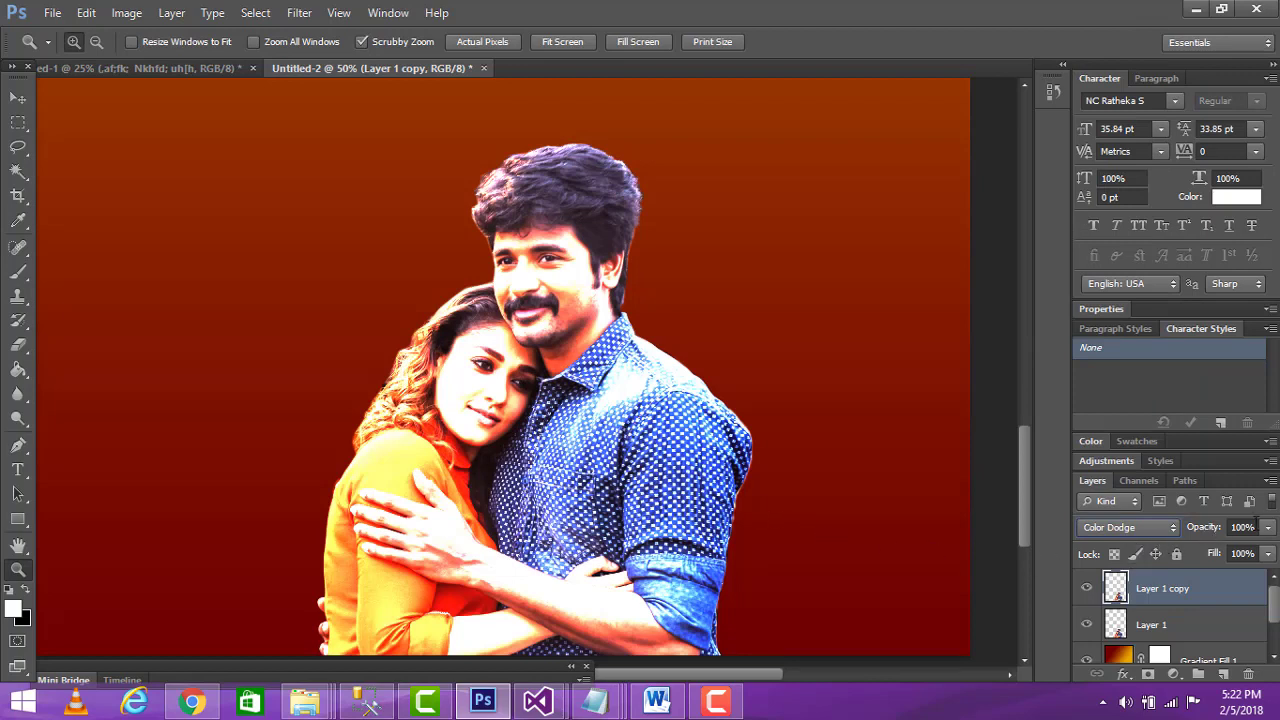
{"action": "left_click_drag", "start_coordinate": [1212, 531], "coordinate": [1153, 531]}
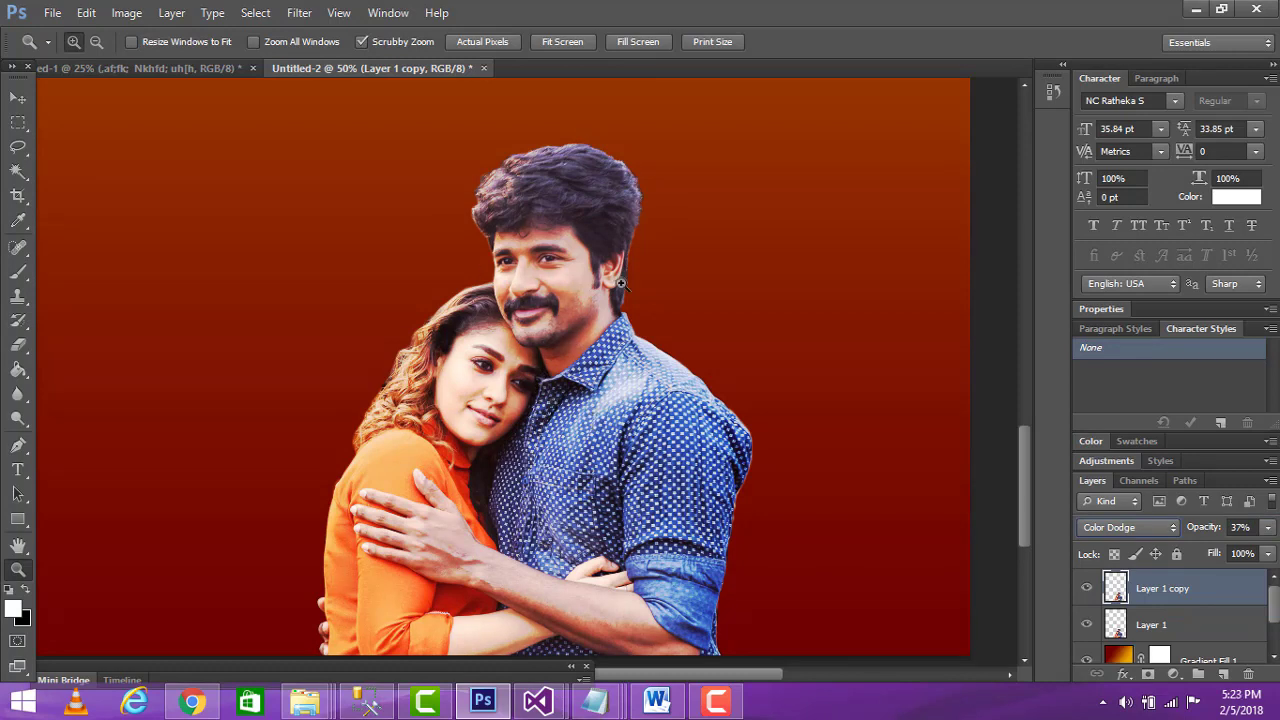
{"action": "left_click", "coordinate": [1087, 591]}
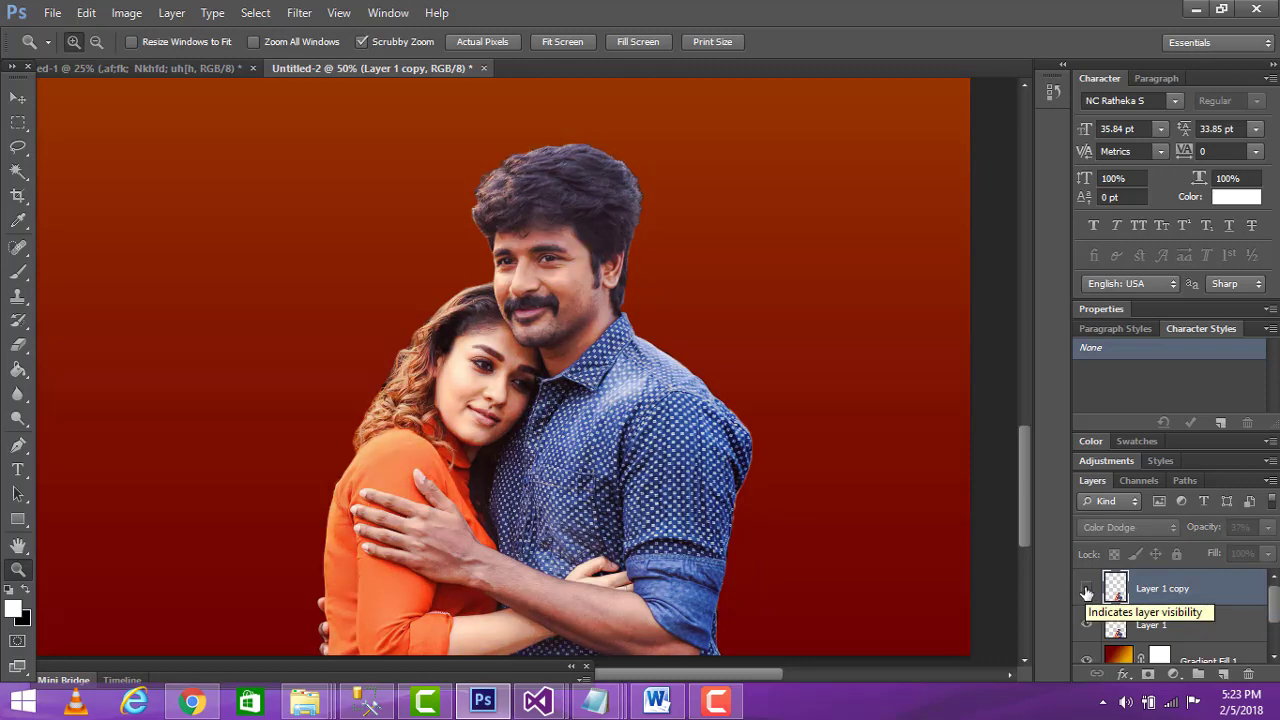
{"action": "left_click", "coordinate": [1087, 591]}
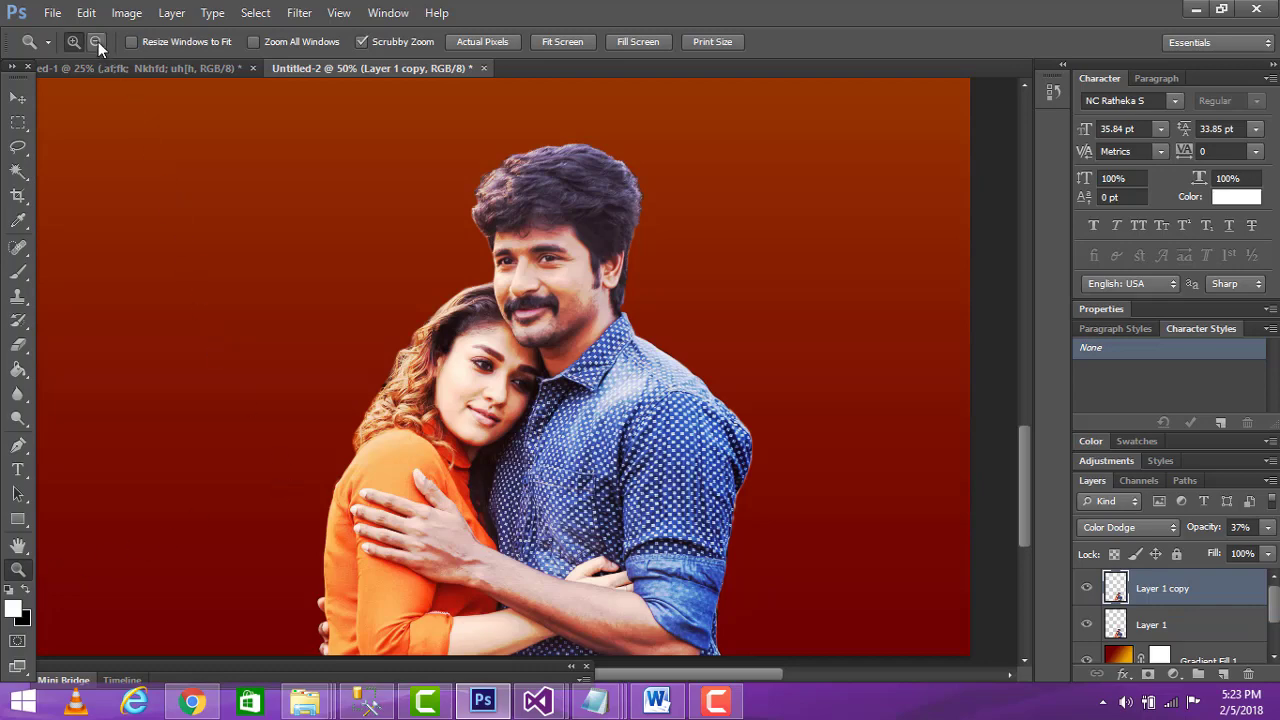
Merge the couple's original layer and its Color Dodge copy into a single layer.
{"action": "left_click", "coordinate": [528, 389]}
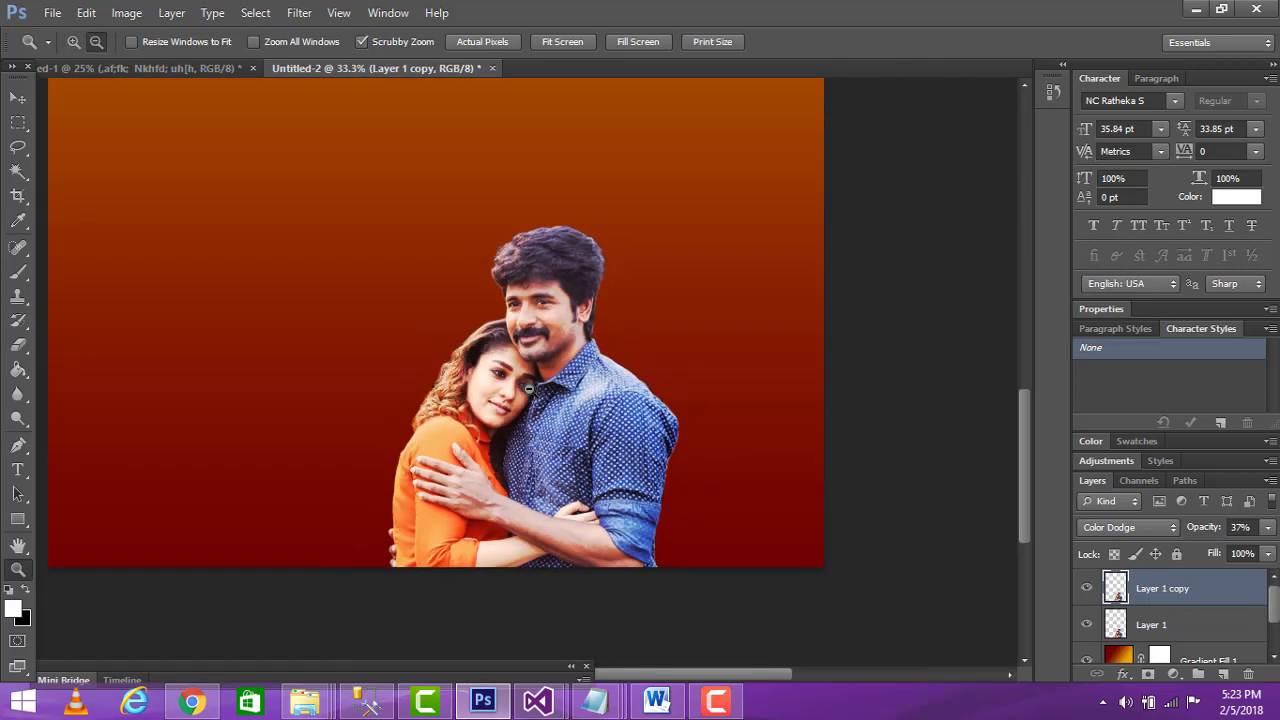
{"action": "left_click", "coordinate": [528, 389]}
{"action": "scroll", "coordinate": [540, 400], "scroll_direction": "up", "scroll_amount": 4}
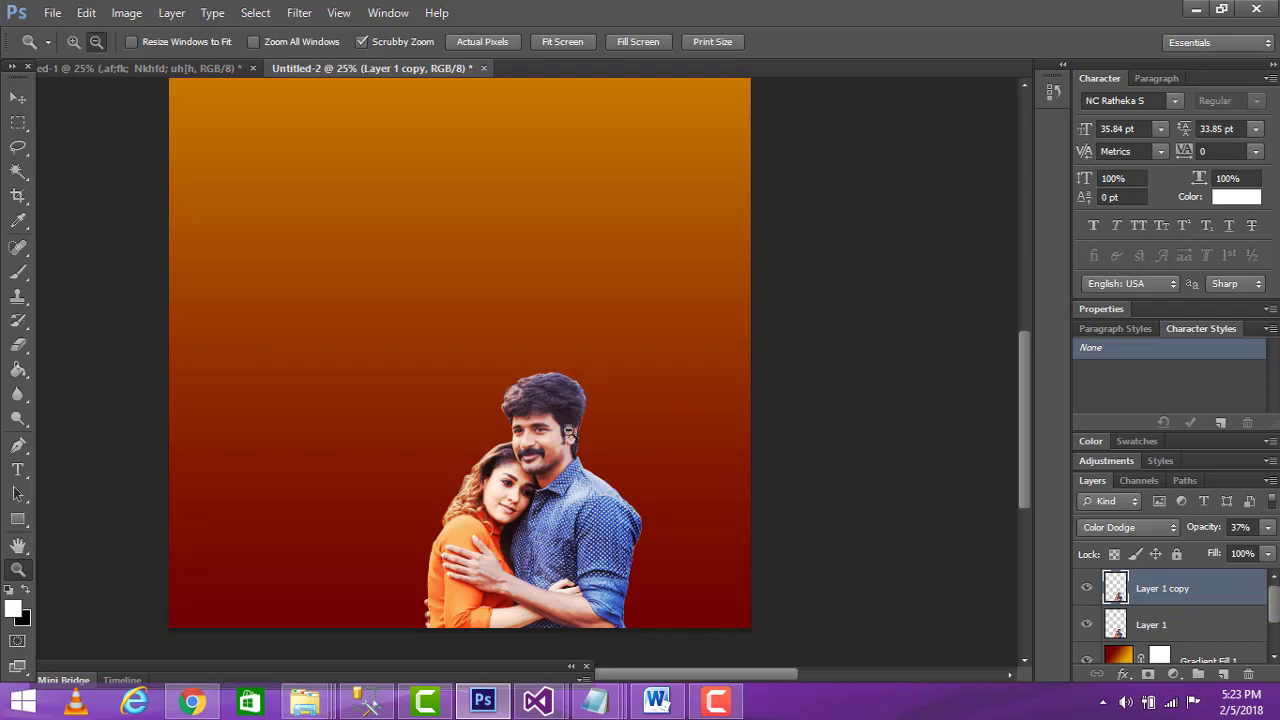
{"action": "left_click", "coordinate": [1150, 626]}
{"action": "left_click", "coordinate": [1122, 592]}
{"action": "left_click", "coordinate": [1124, 630]}
{"action": "left_click", "coordinate": [1120, 599]}
{"action": "left_click", "coordinate": [1121, 630]}
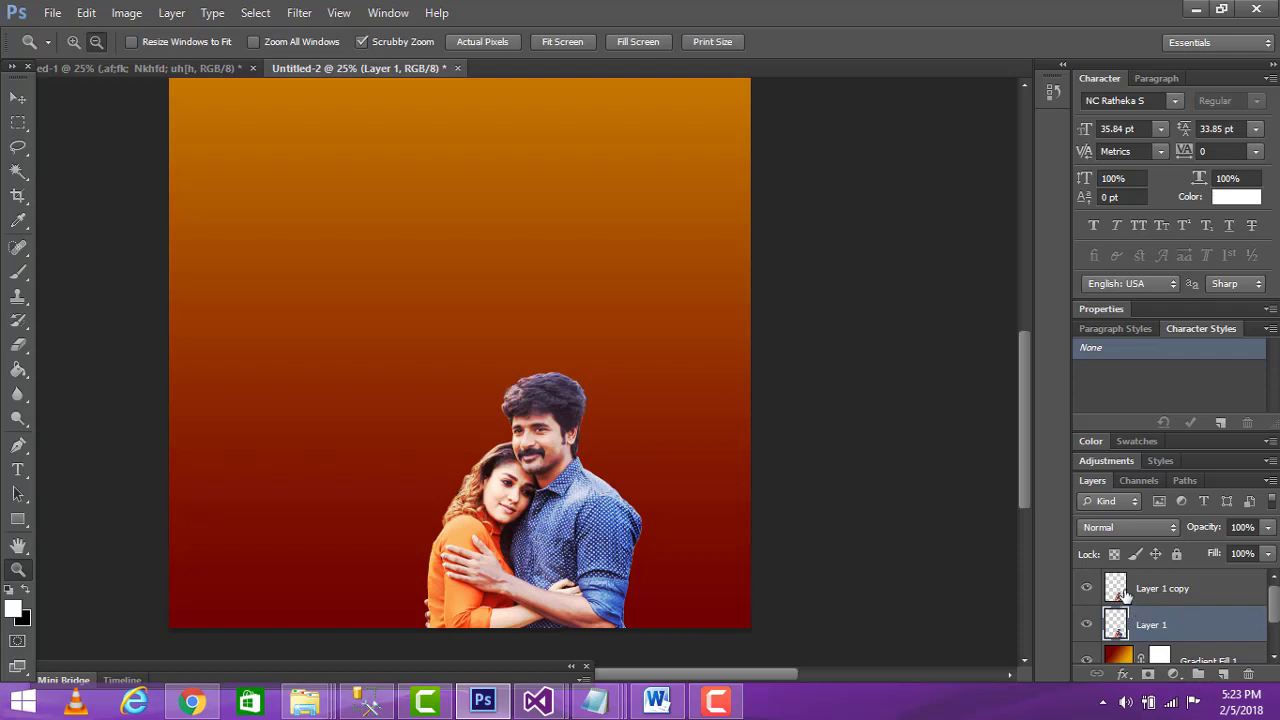
{"action": "left_click", "coordinate": [1119, 592], "text": "shift"}
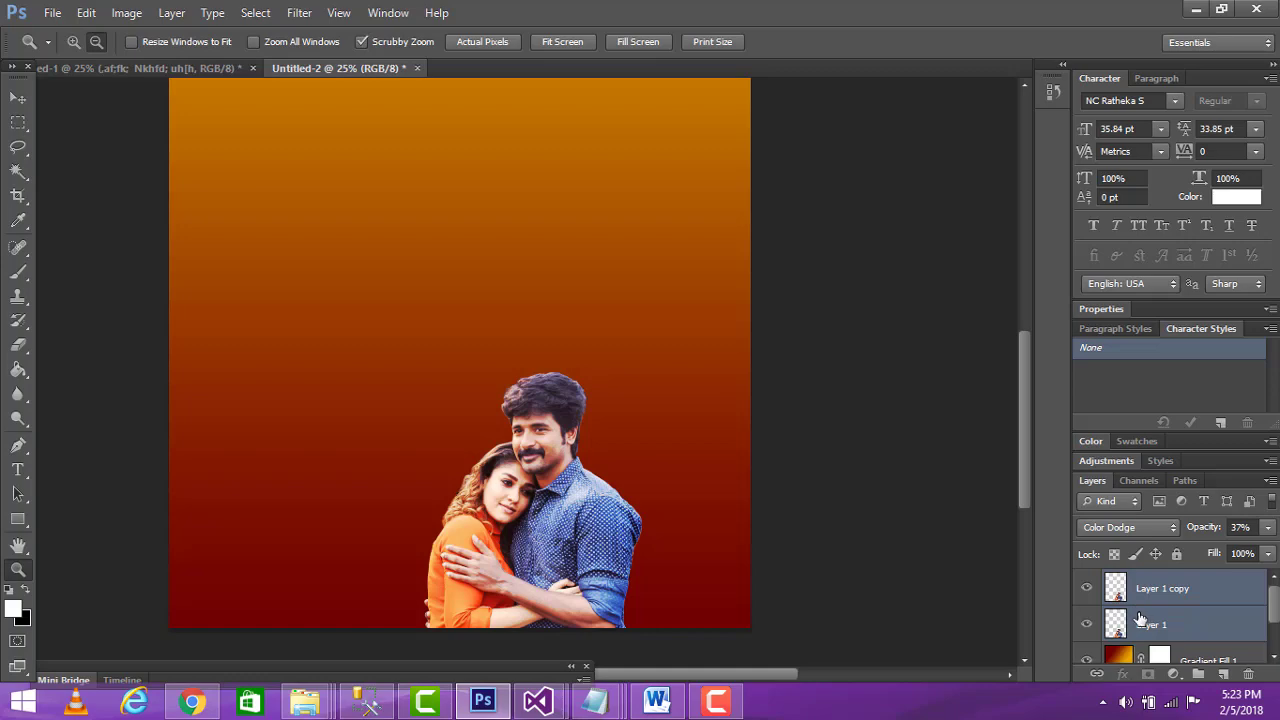
{"action": "right_click", "coordinate": [1207, 592]}
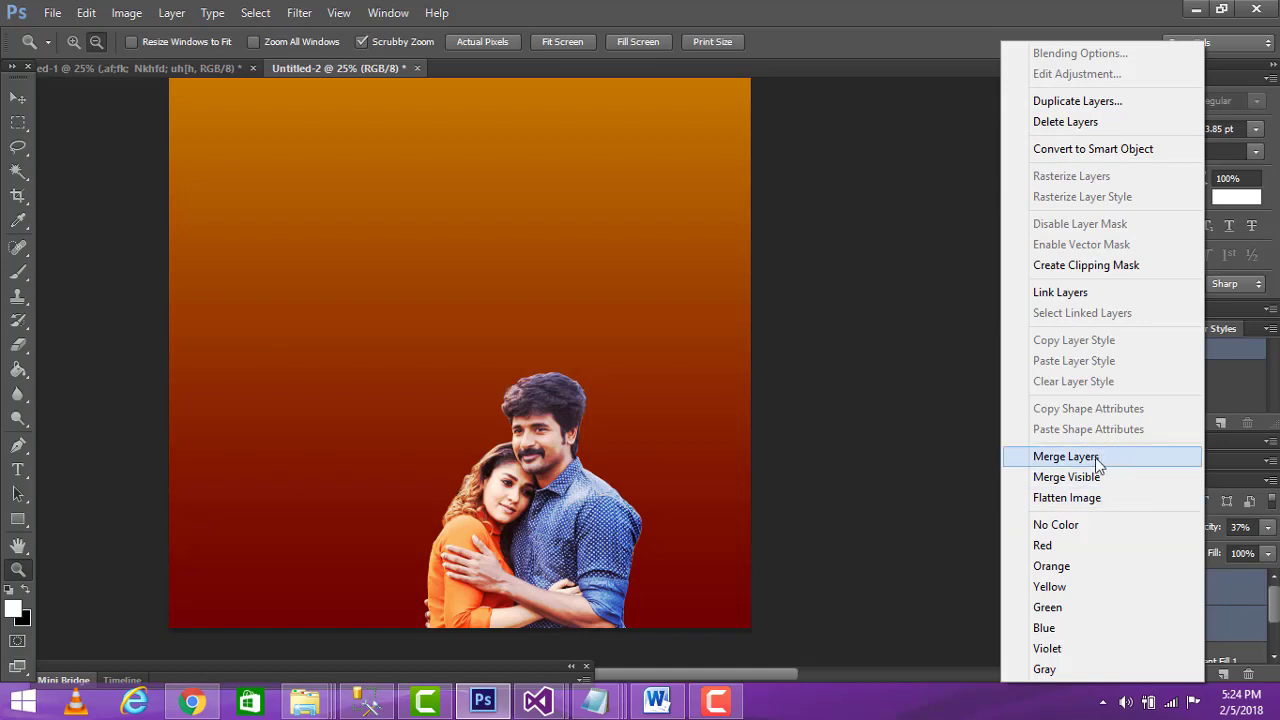
{"action": "left_click", "coordinate": [1066, 457]}
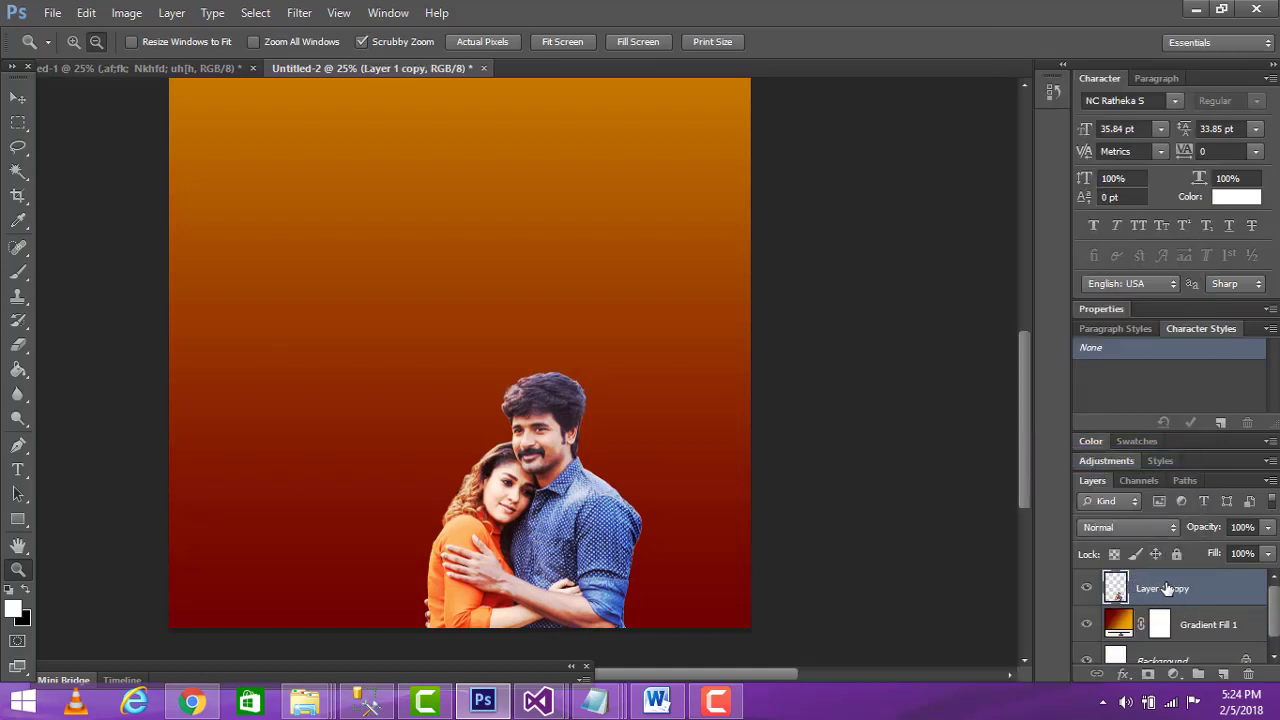
{"action": "right_click", "coordinate": [1200, 588]}
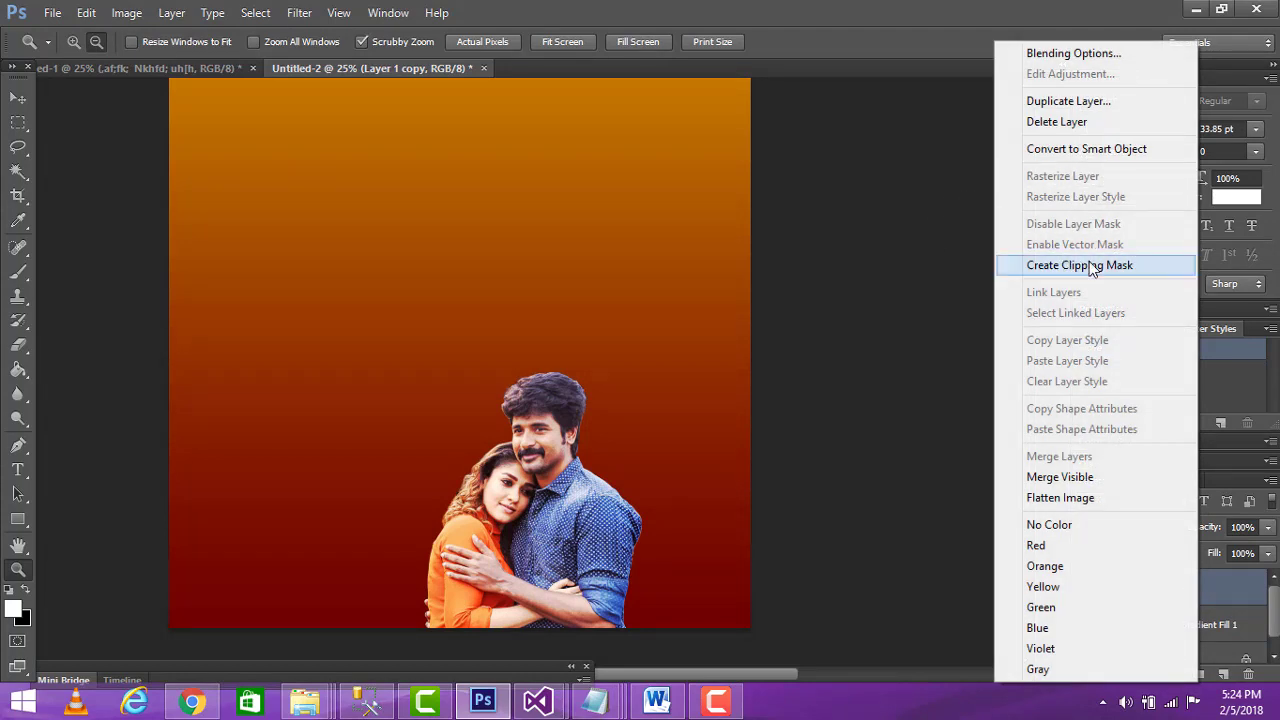
{"action": "left_click", "coordinate": [929, 378]}
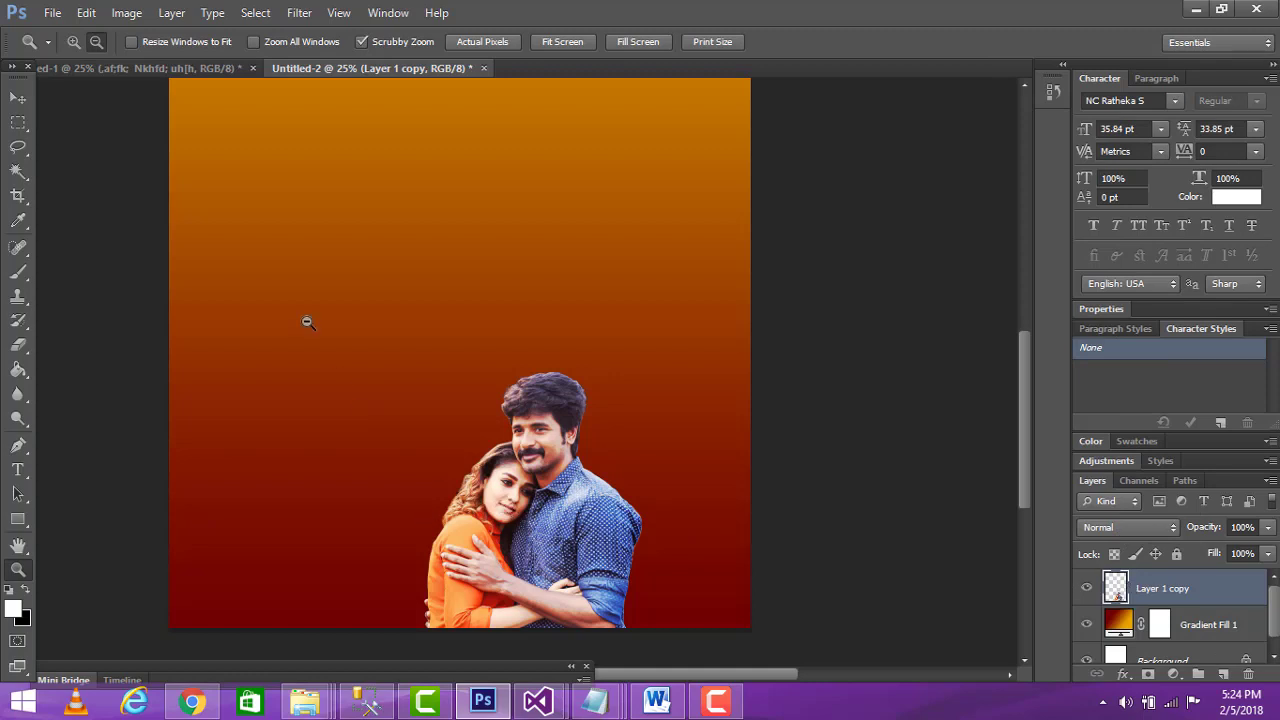
Scale the merged couple up proportionally with Free Transform until it reaches the poster's right edge.
{"action": "left_click", "coordinate": [88, 12]}
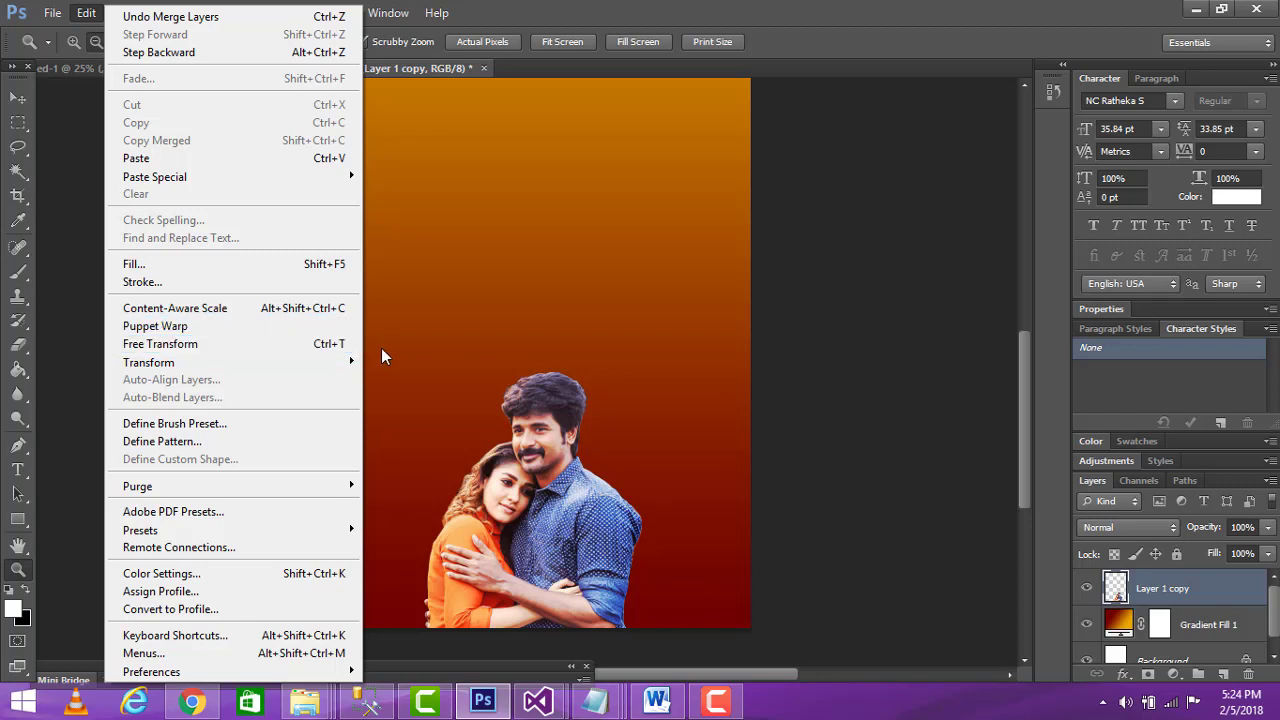
{"action": "left_click", "coordinate": [335, 345]}
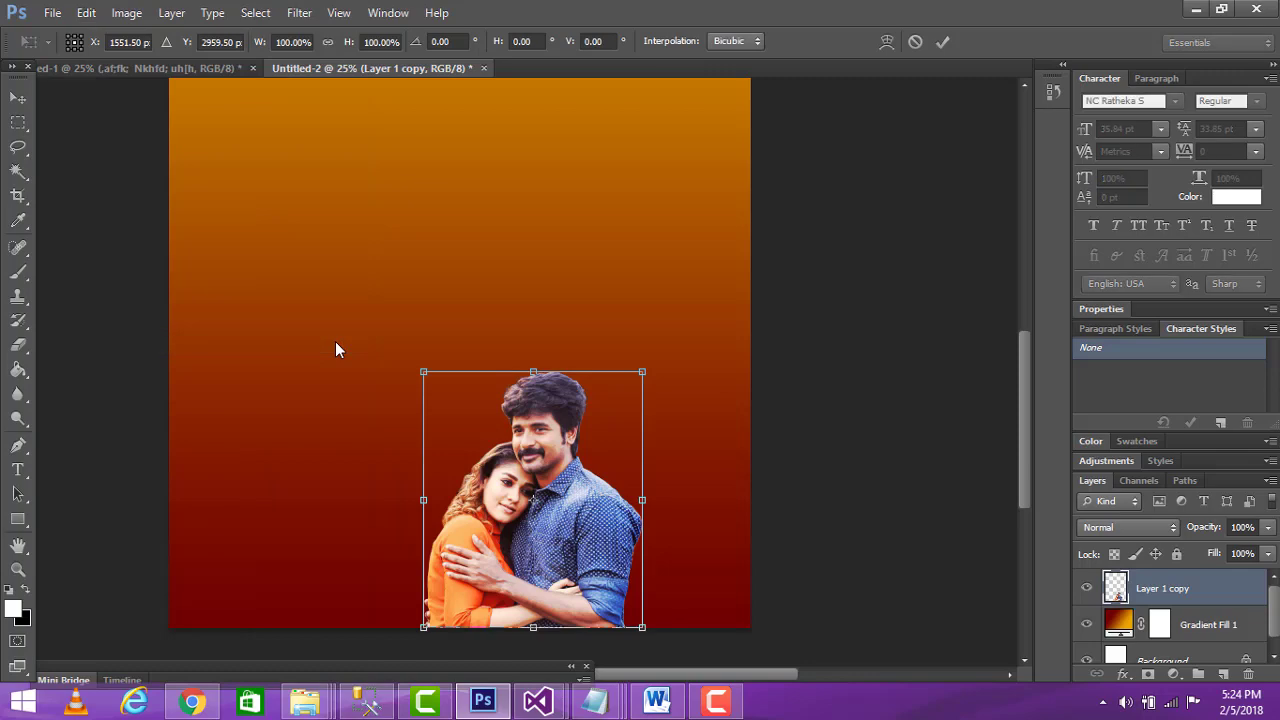
{"action": "left_click", "coordinate": [87, 13]}
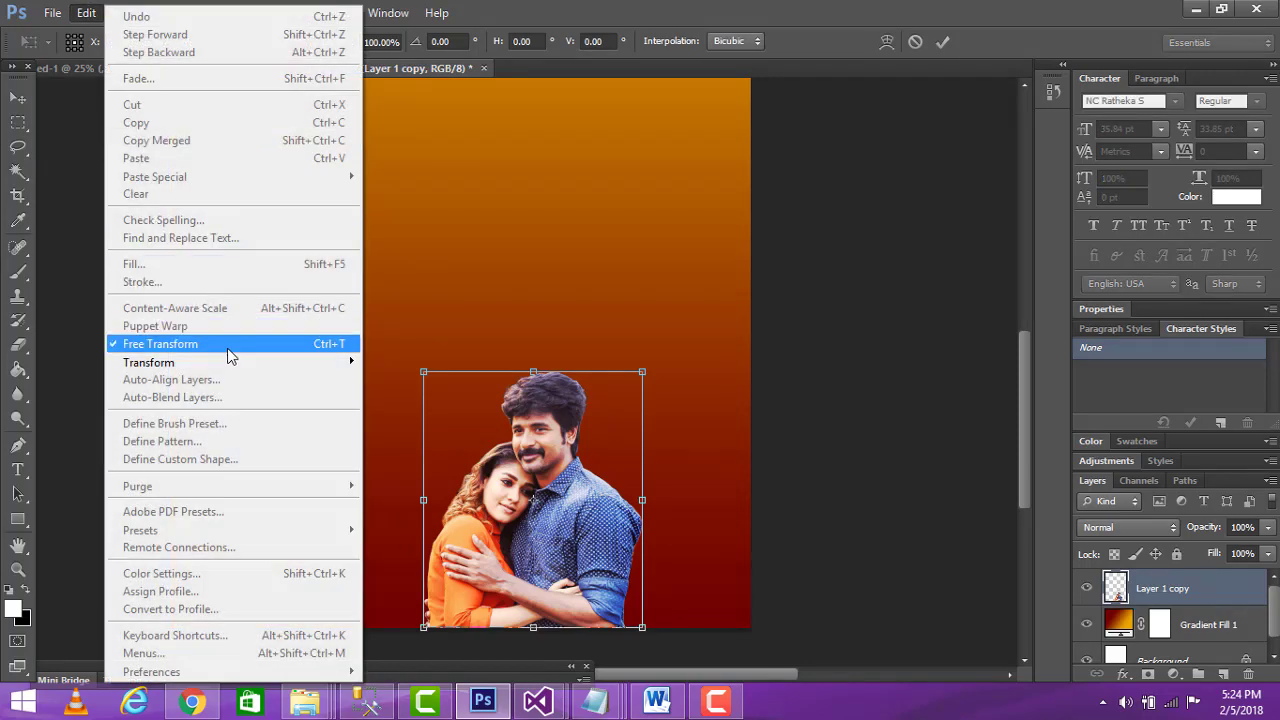
{"action": "left_click", "coordinate": [454, 406]}
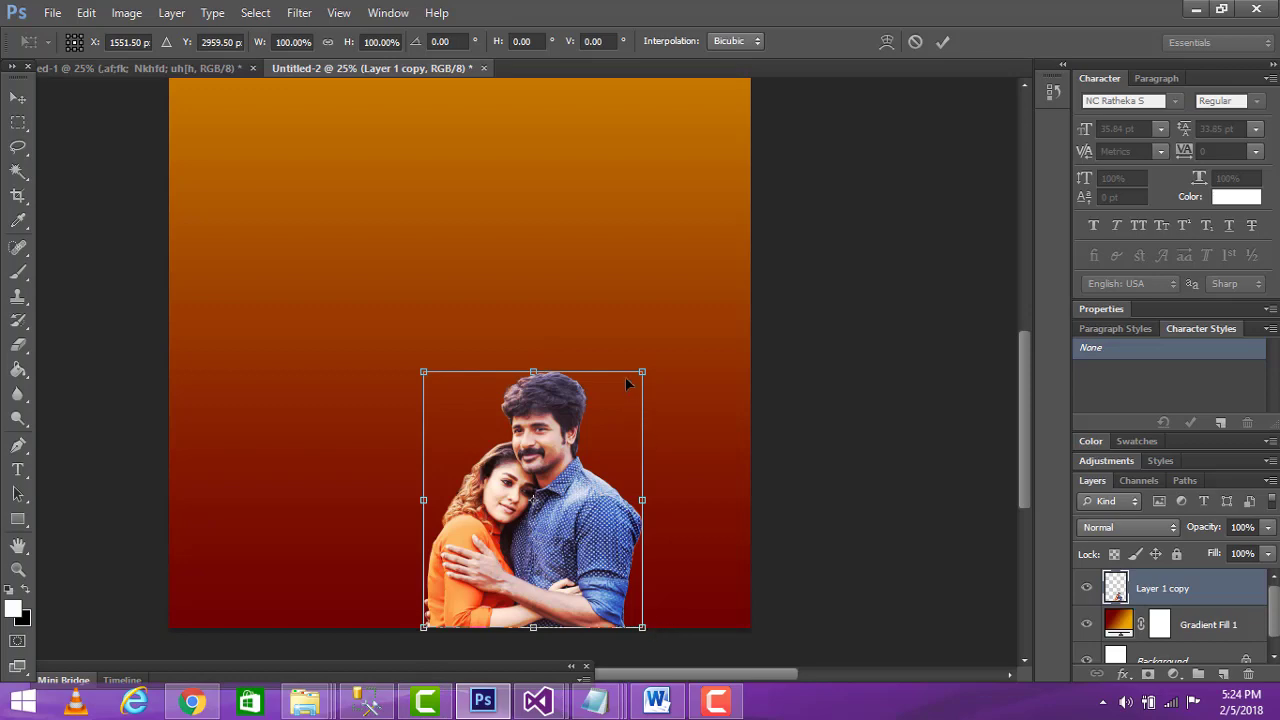
{"action": "left_click_drag", "start_coordinate": [640, 372], "coordinate": [697, 303]}
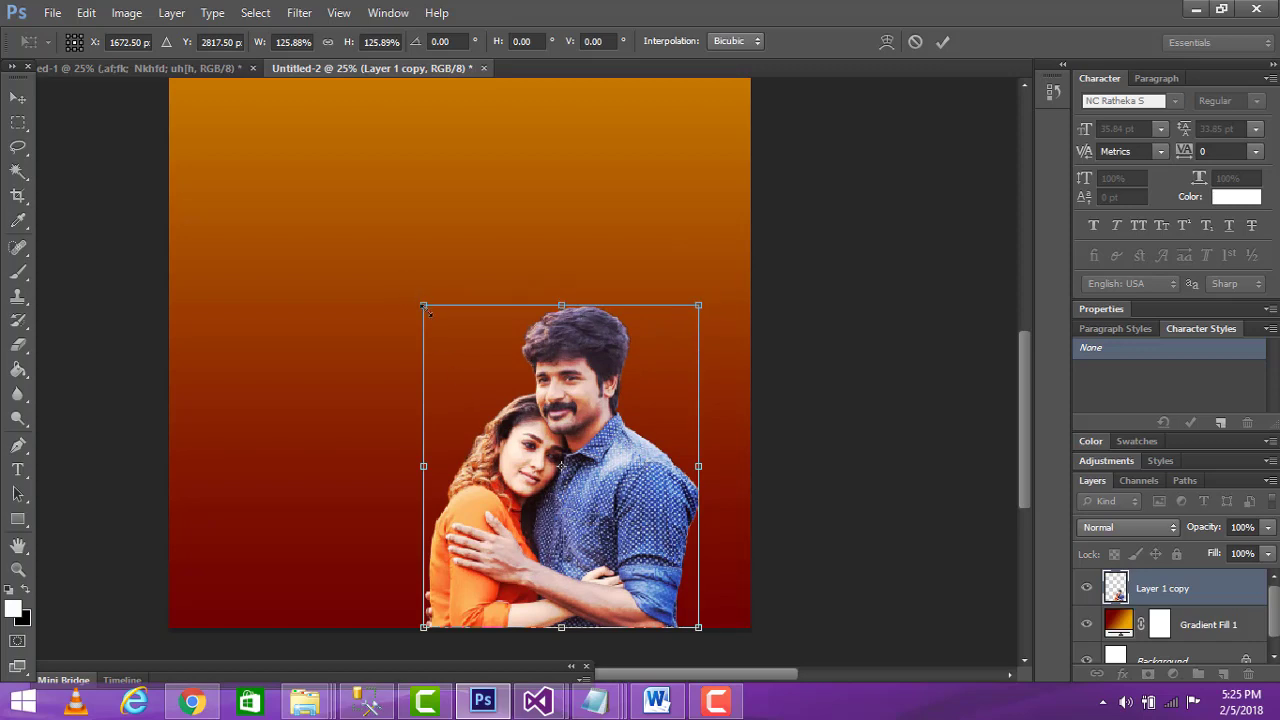
{"action": "left_click_drag", "start_coordinate": [698, 305], "coordinate": [752, 242]}
Enlarge the couple further toward the poster's upper left to about 218% and apply the transformation.
{"action": "left_click_drag", "start_coordinate": [411, 236], "coordinate": [258, 100]}
{"action": "scroll", "coordinate": [631, 309], "scroll_direction": "up", "scroll_amount": 5}
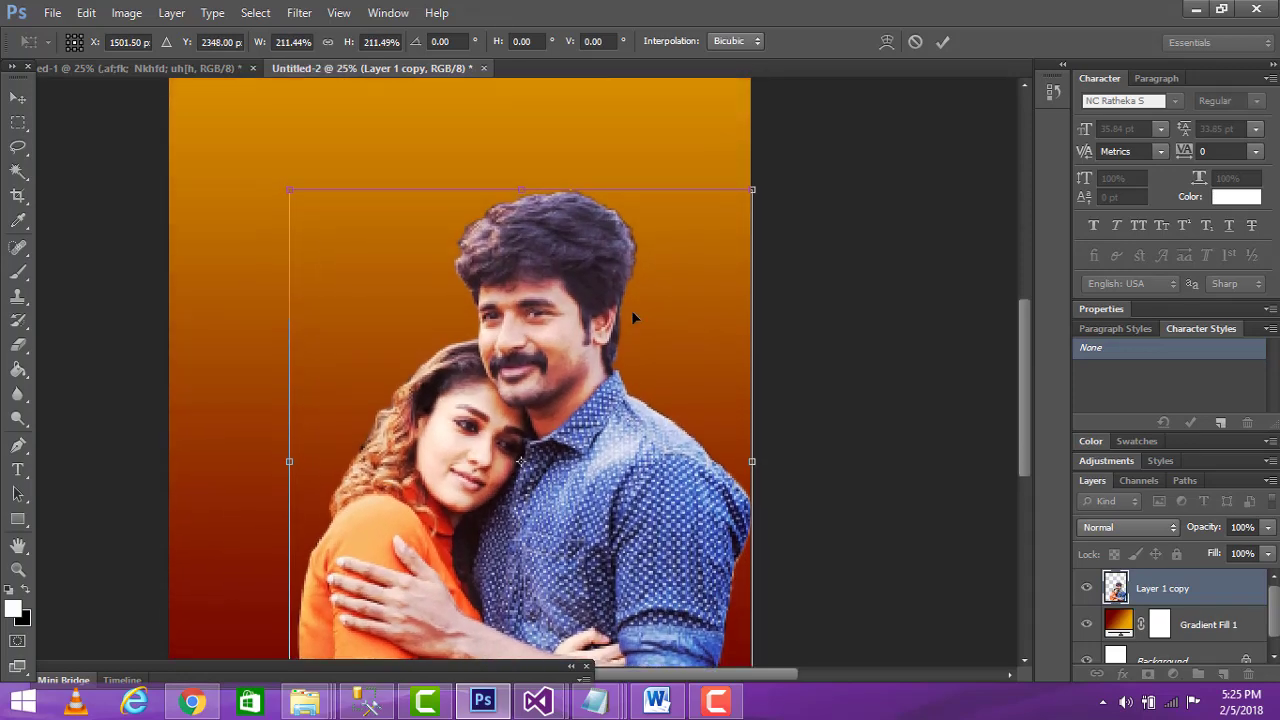
{"action": "scroll", "coordinate": [640, 316], "scroll_direction": "up", "scroll_amount": 1}
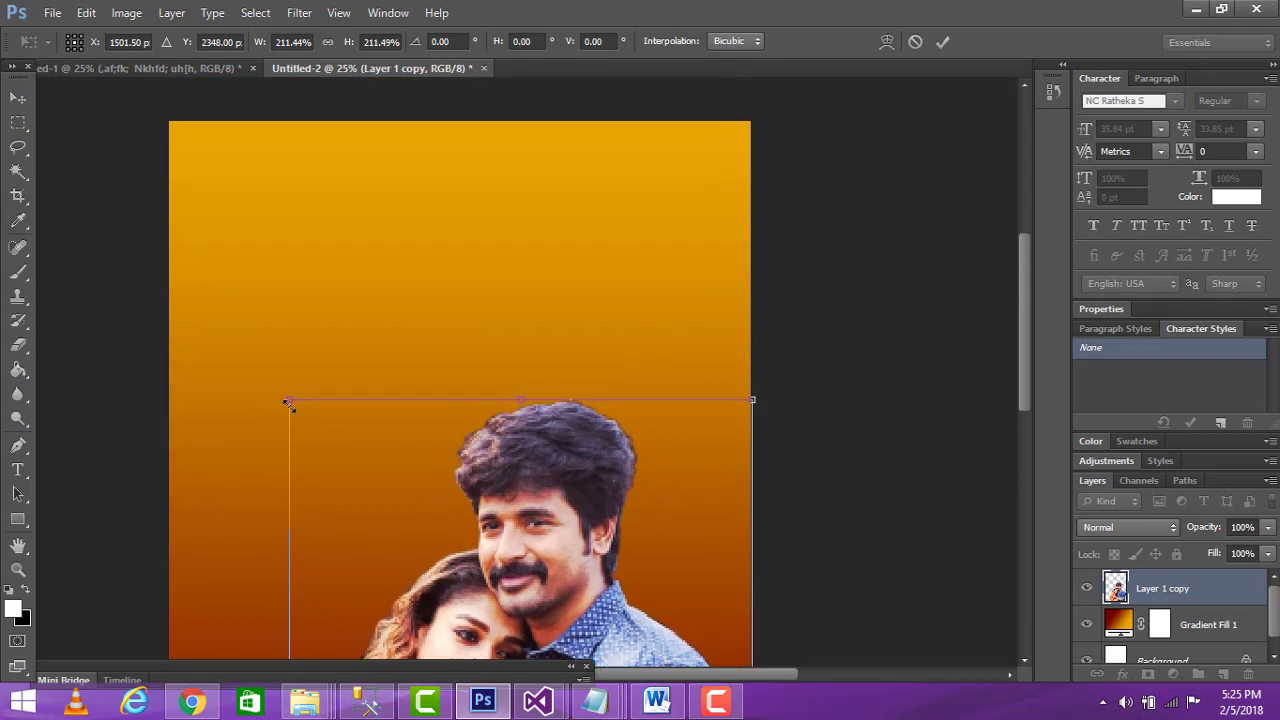
{"action": "left_click_drag", "start_coordinate": [288, 403], "coordinate": [271, 386]}
{"action": "scroll", "coordinate": [813, 478], "scroll_direction": "down", "scroll_amount": 2}
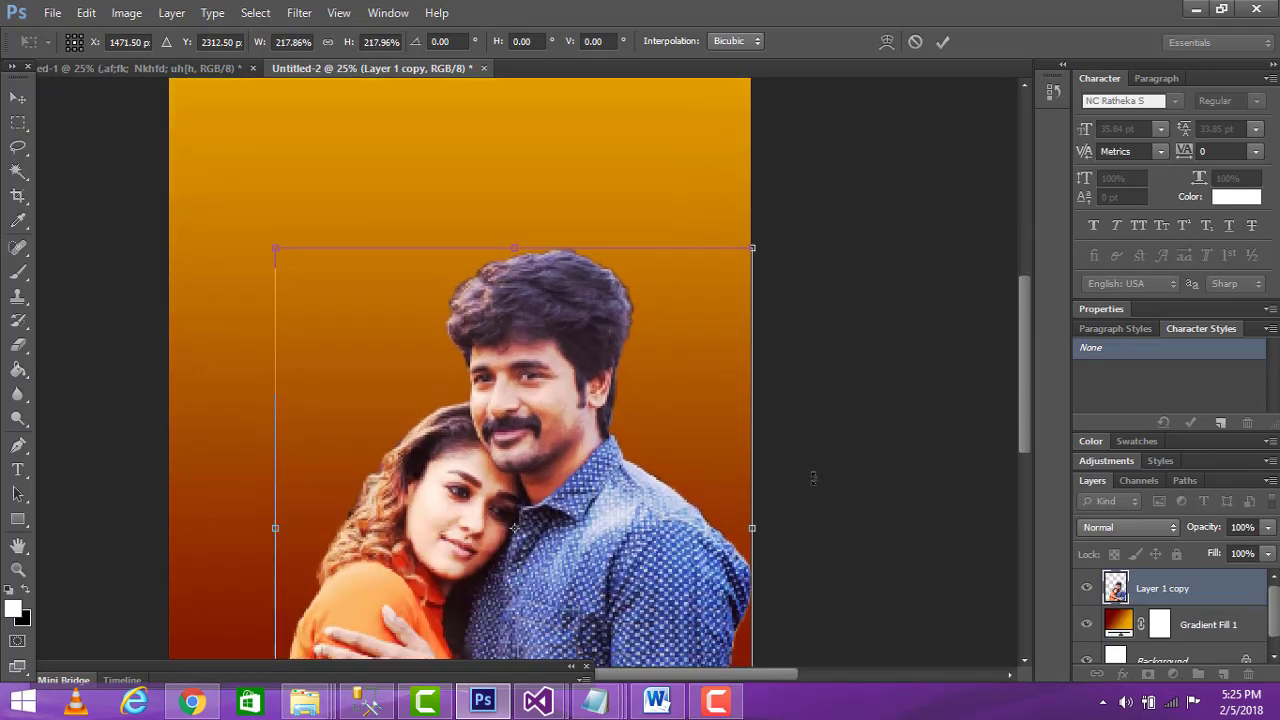
{"action": "scroll", "coordinate": [813, 478], "scroll_direction": "down", "scroll_amount": 2}
{"action": "scroll", "coordinate": [810, 478], "scroll_direction": "up", "scroll_amount": 1}
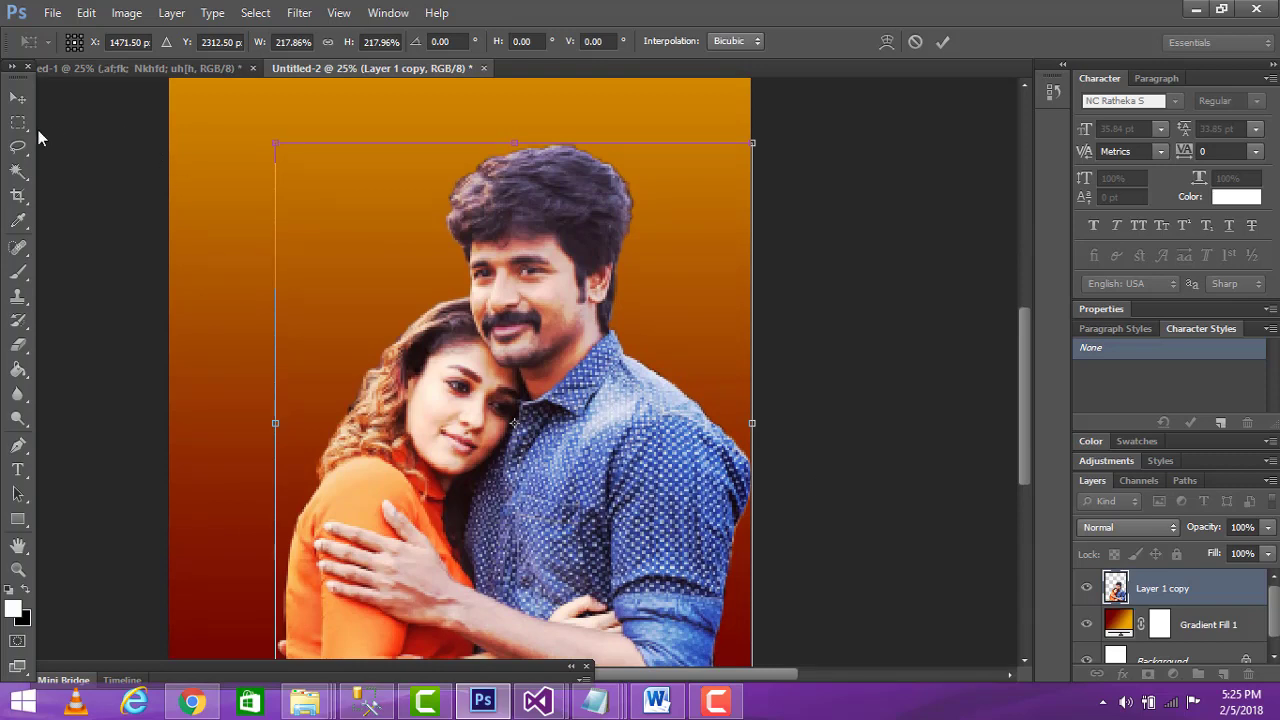
{"action": "left_click", "coordinate": [18, 97]}
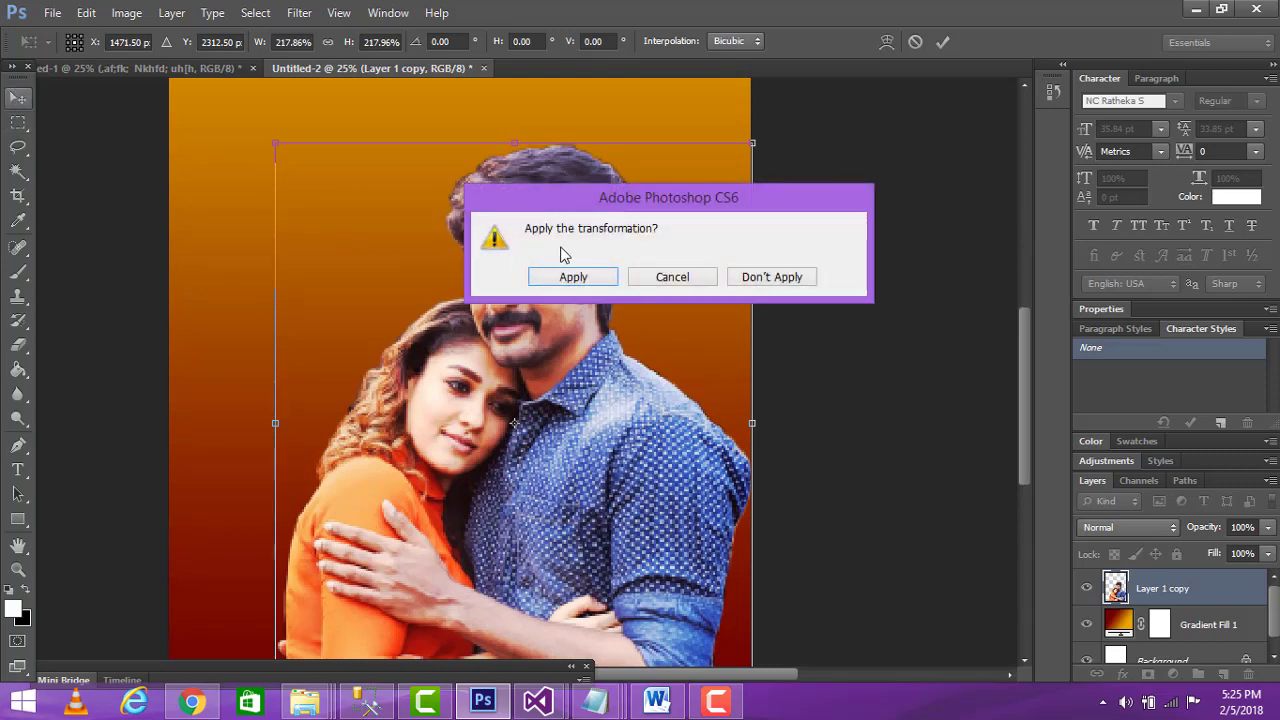
{"action": "left_click", "coordinate": [709, 281]}
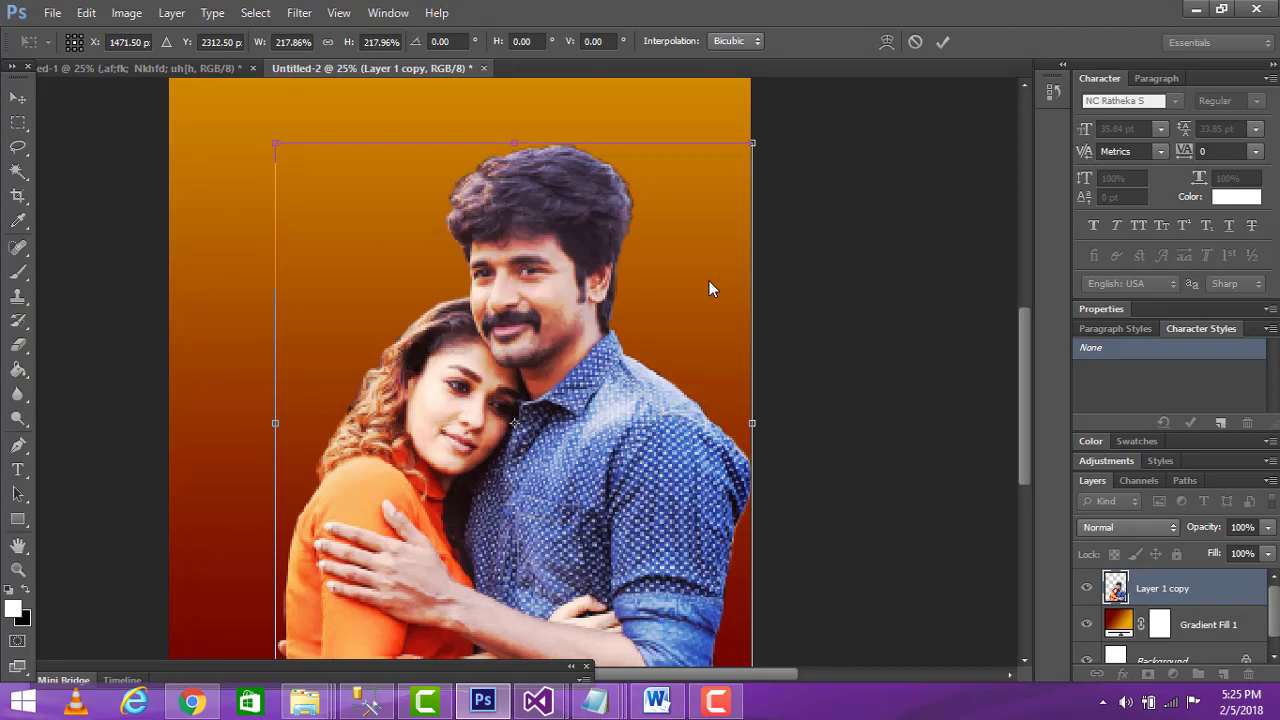
{"action": "key", "text": "Return"}
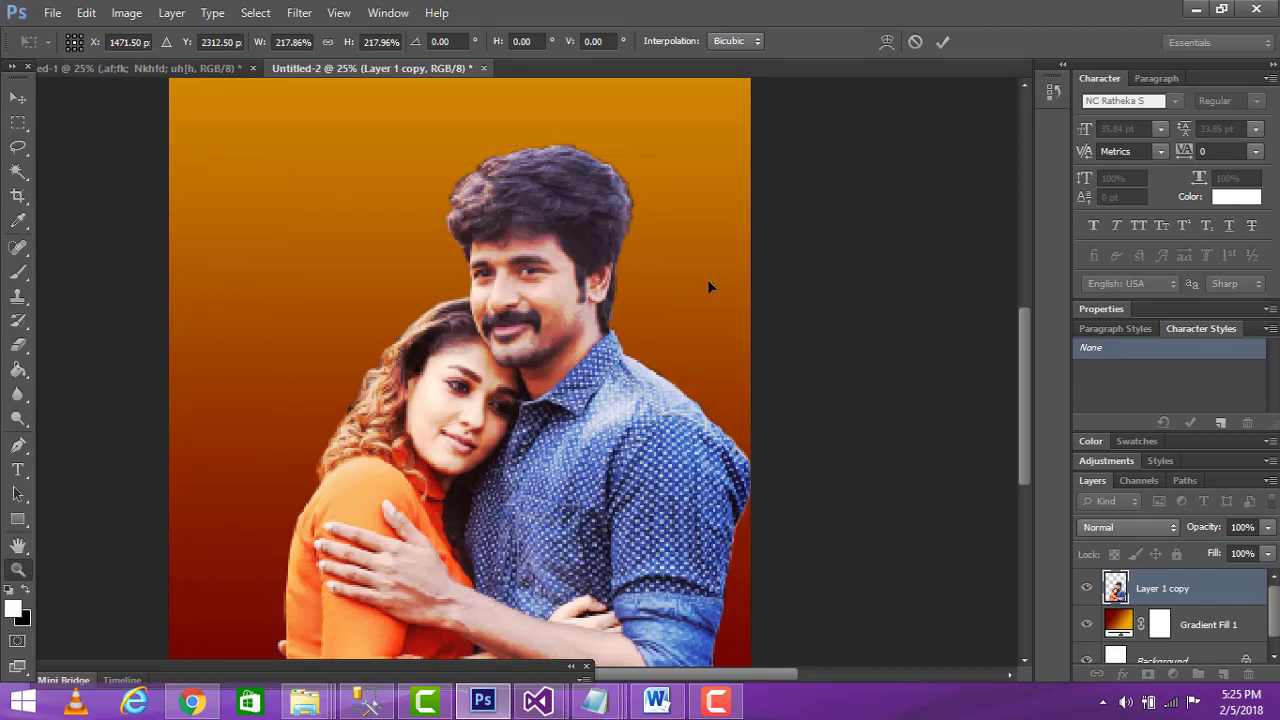
{"action": "key", "text": "z"}
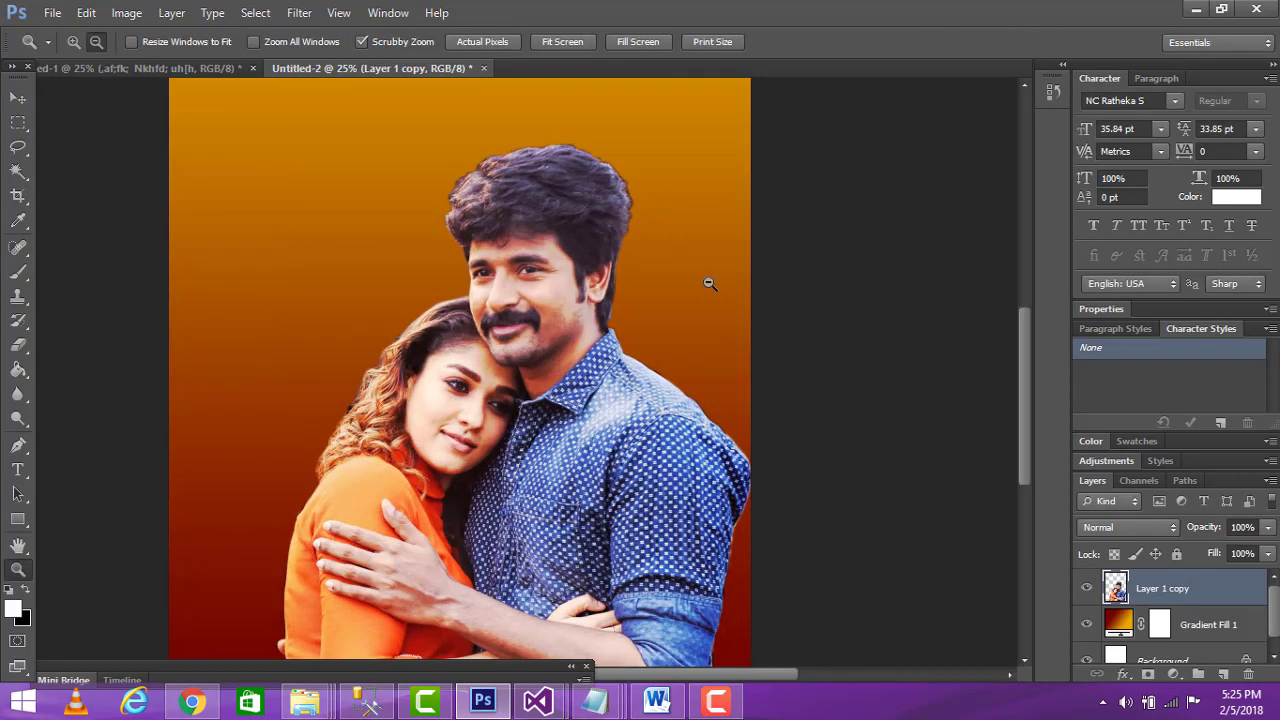
{"action": "scroll", "coordinate": [709, 284], "scroll_direction": "down", "scroll_amount": 3}
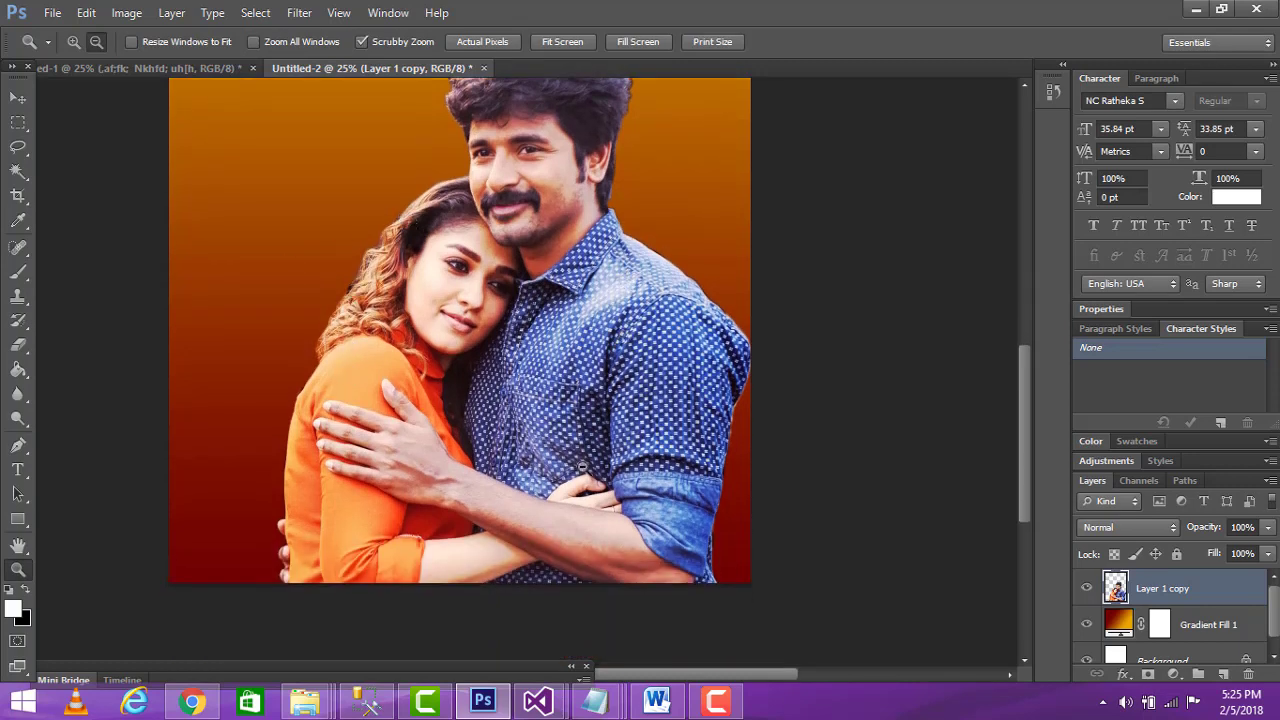
{"action": "scroll", "coordinate": [662, 445], "scroll_direction": "up", "scroll_amount": 2}
{"action": "scroll", "coordinate": [662, 445], "scroll_direction": "up", "scroll_amount": 2}
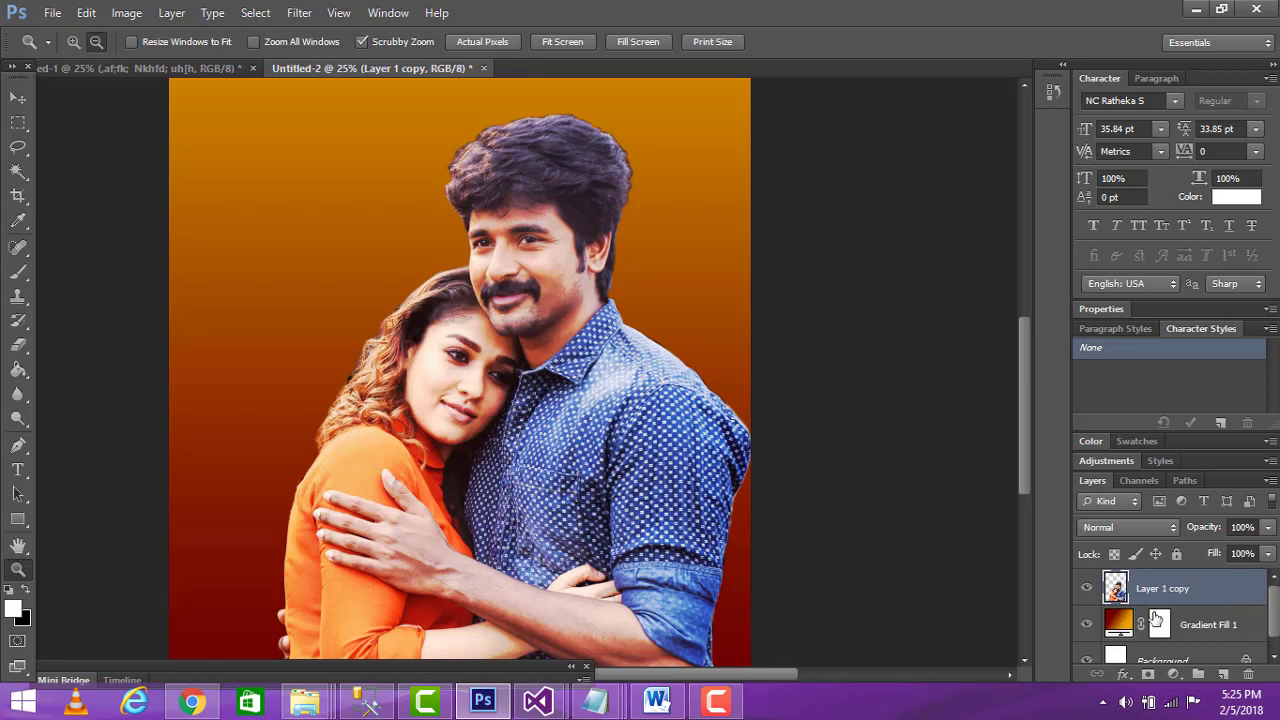
Add an Outer Glow to the couple's layer with a size of 27 px and an opacity of 18%.
{"action": "double_click", "coordinate": [1218, 590]}
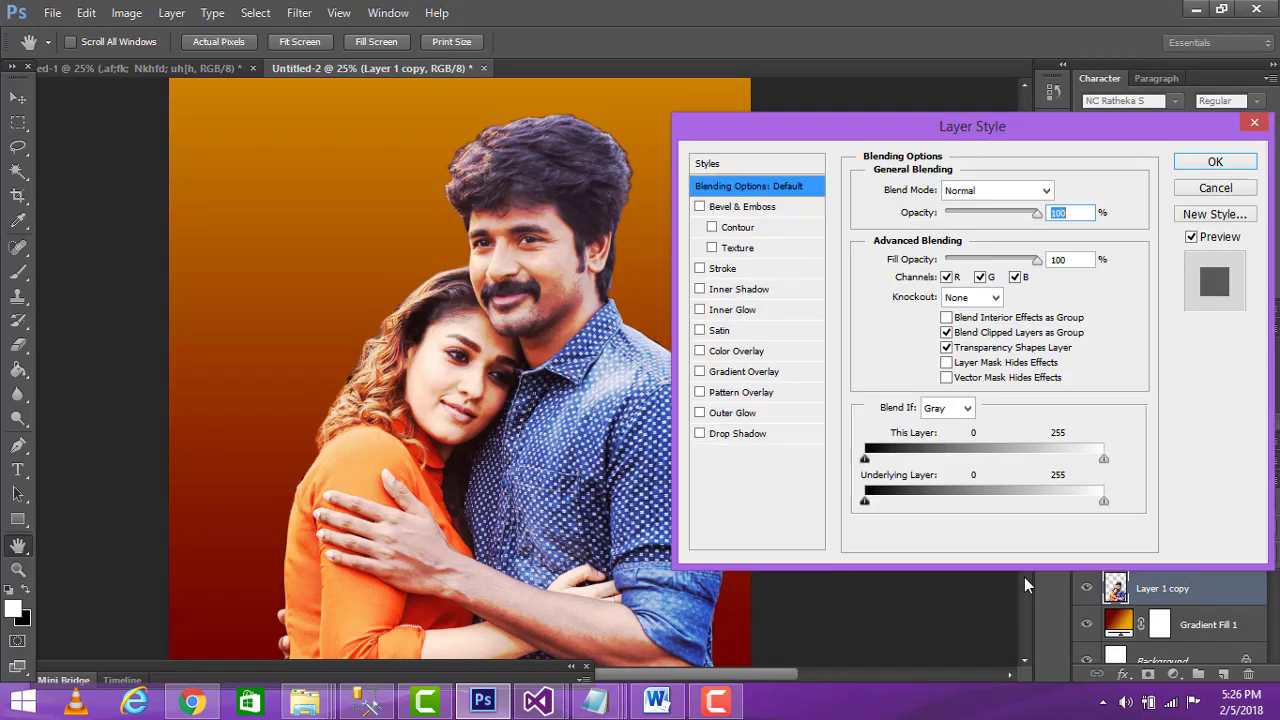
{"action": "left_click", "coordinate": [728, 414]}
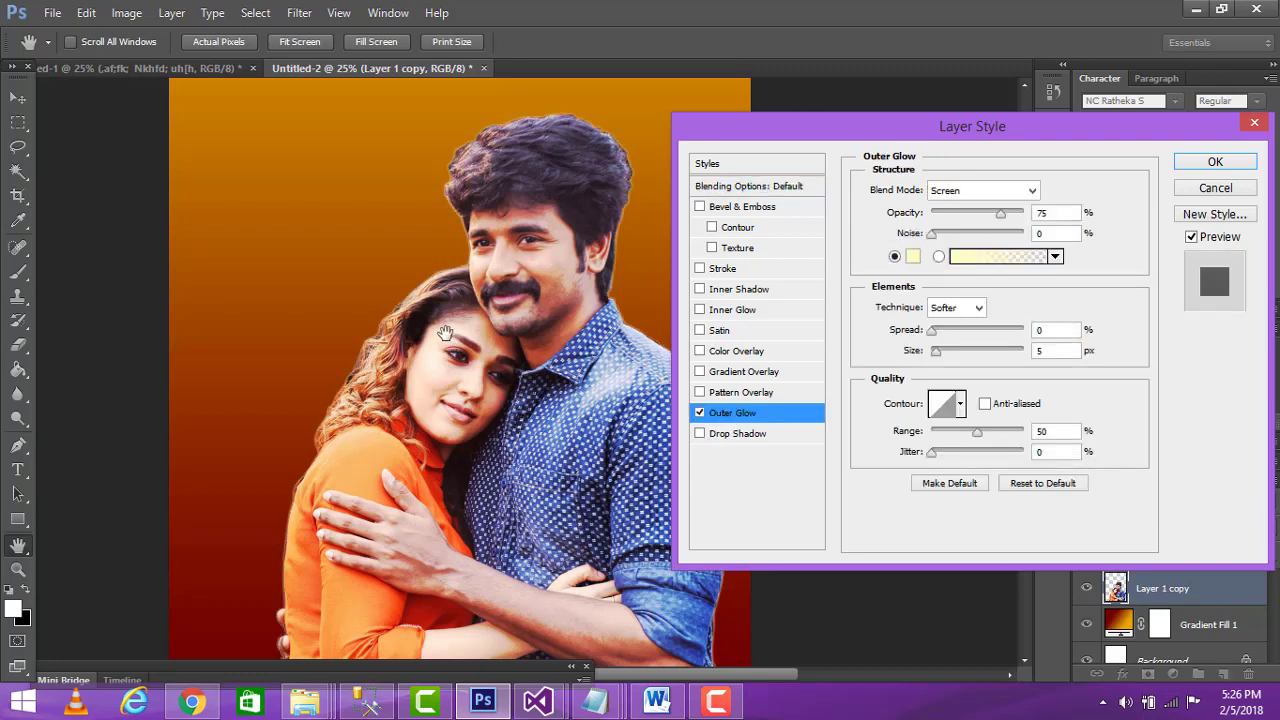
{"action": "left_click", "coordinate": [935, 357]}
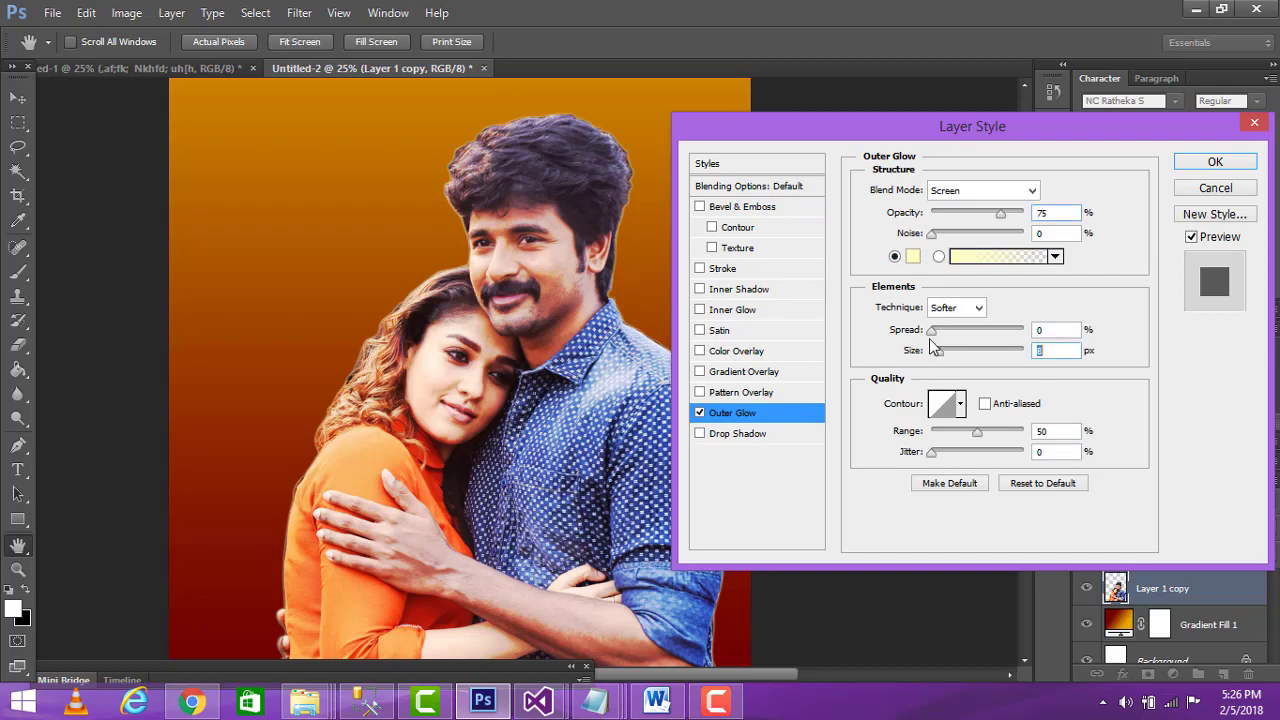
{"action": "left_click_drag", "start_coordinate": [932, 331], "coordinate": [948, 357]}
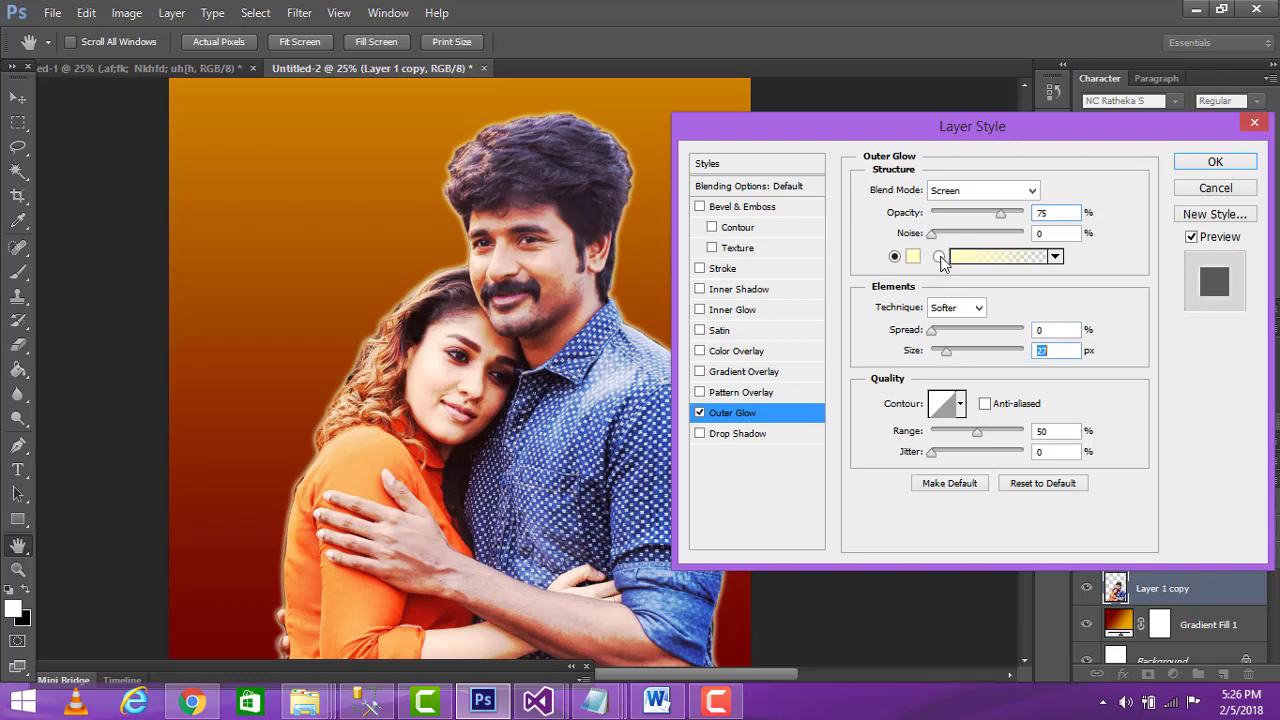
{"action": "left_click_drag", "start_coordinate": [1001, 220], "coordinate": [951, 227]}
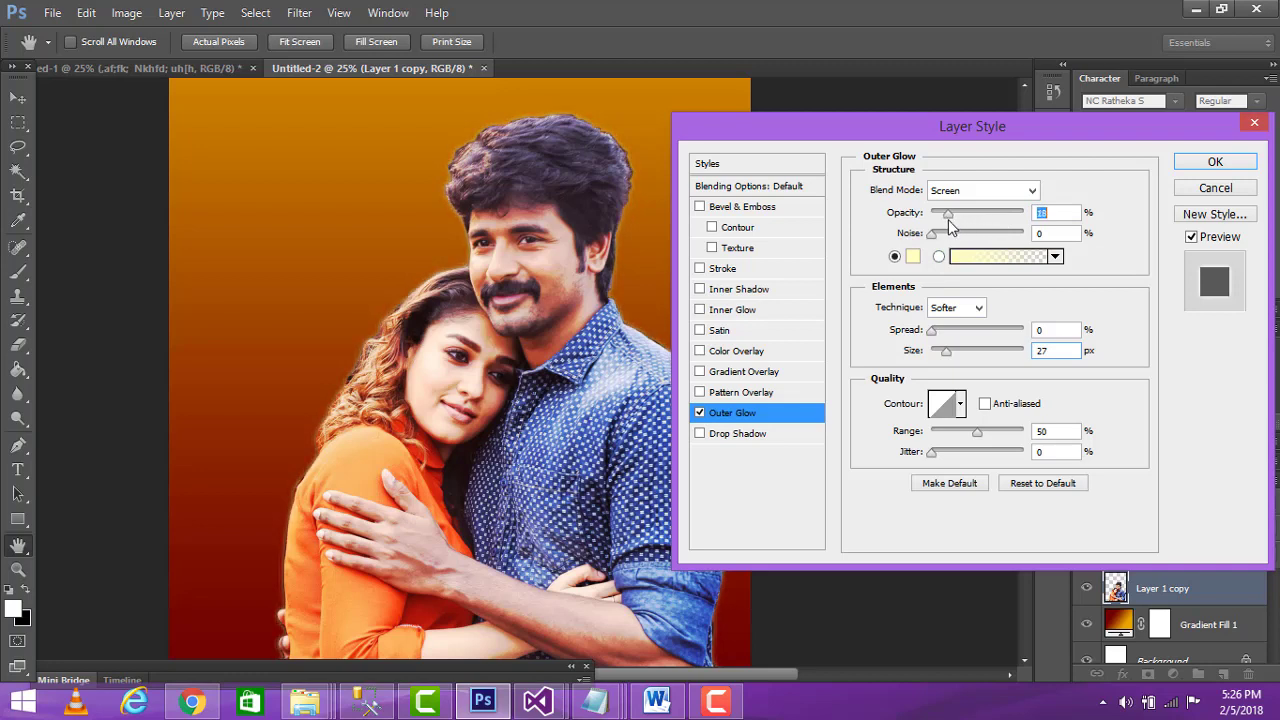
{"action": "left_click", "coordinate": [1215, 162]}
Examine the couple's glow and the empty gradient area above them, both up close and with the whole poster in view.
{"action": "key", "text": "z"}
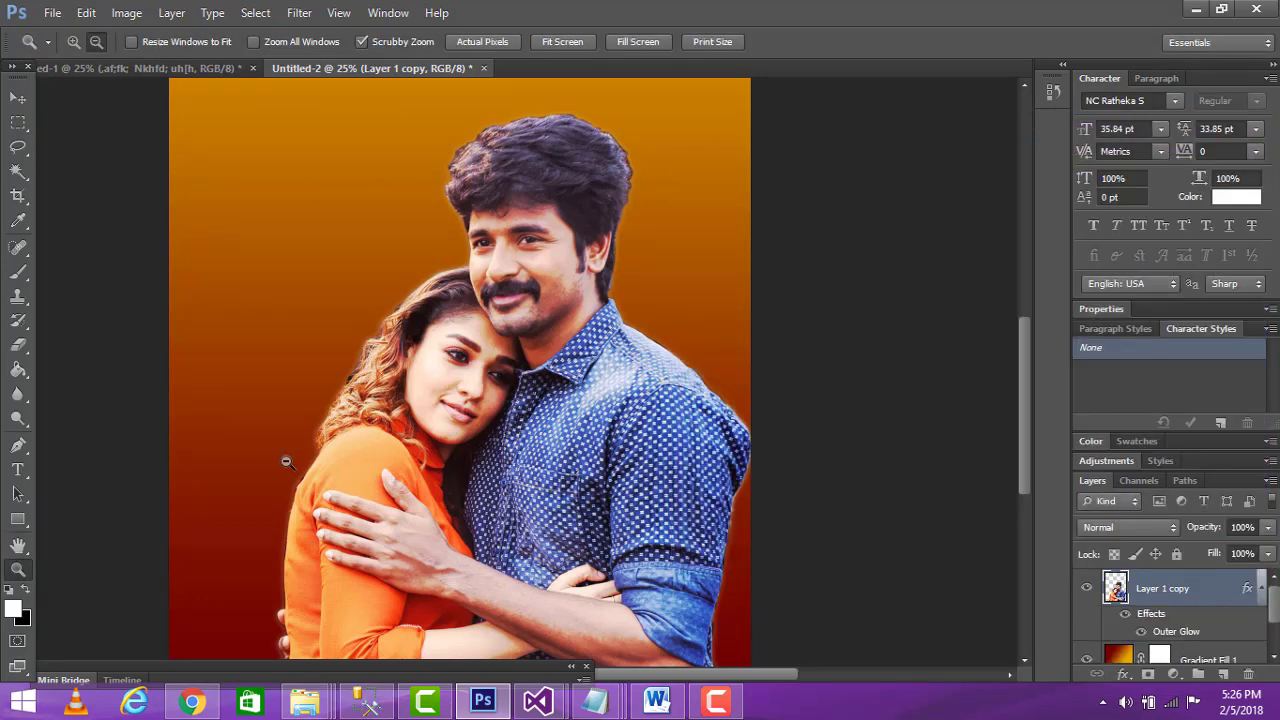
{"action": "scroll", "coordinate": [300, 470], "scroll_direction": "down", "scroll_amount": 3}
{"action": "scroll", "coordinate": [724, 275], "scroll_direction": "up", "scroll_amount": 3}
{"action": "scroll", "coordinate": [574, 364], "scroll_direction": "up", "scroll_amount": 2}
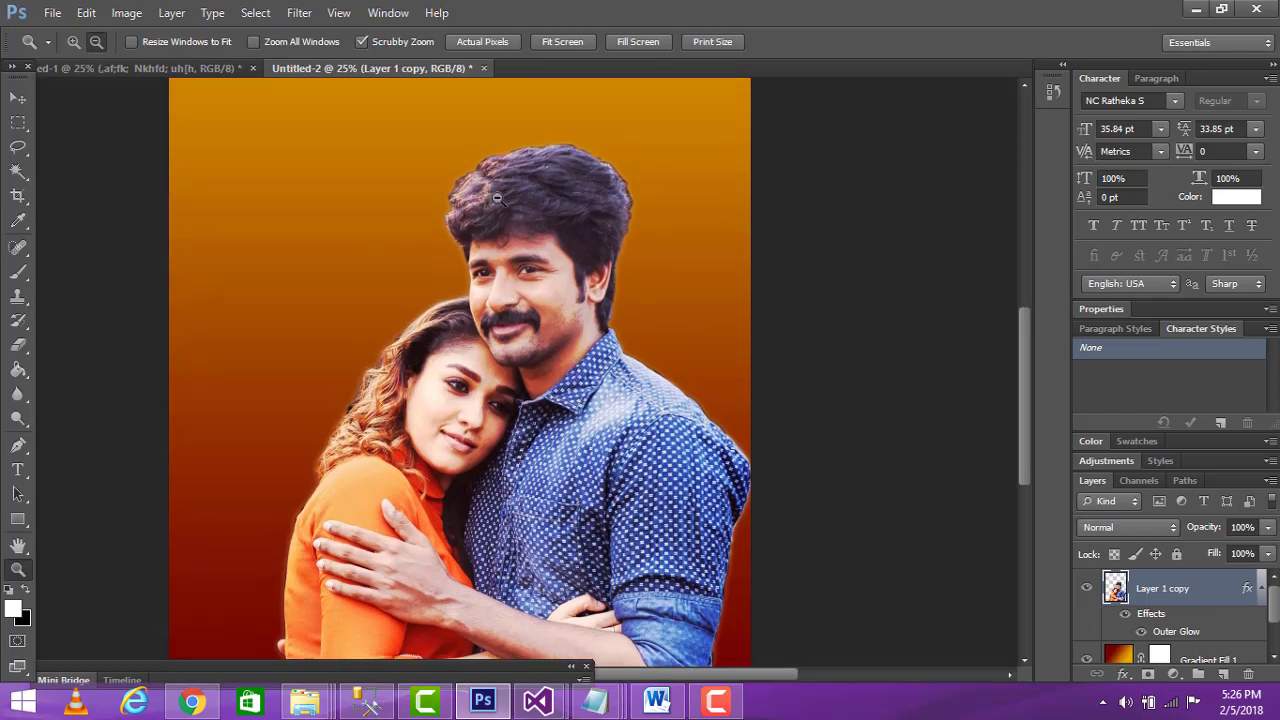
{"action": "scroll", "coordinate": [776, 473], "scroll_direction": "down", "scroll_amount": 5}
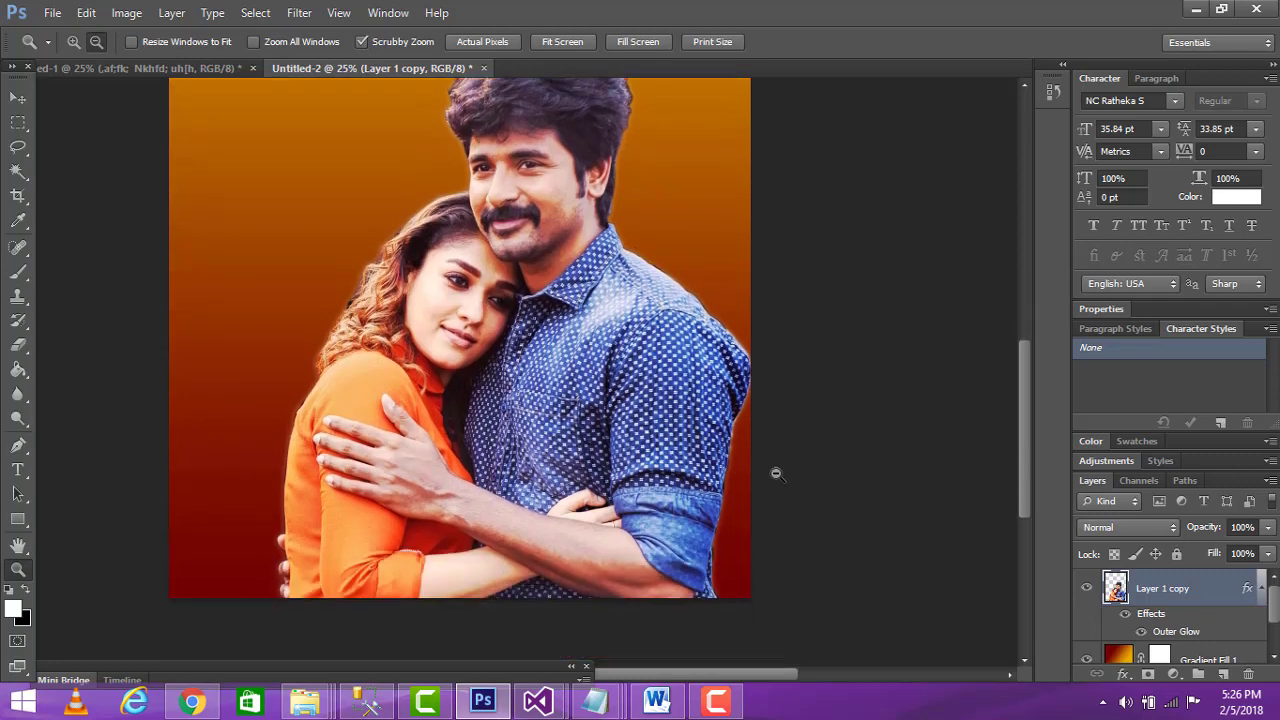
{"action": "scroll", "coordinate": [565, 463], "scroll_direction": "up", "scroll_amount": 6}
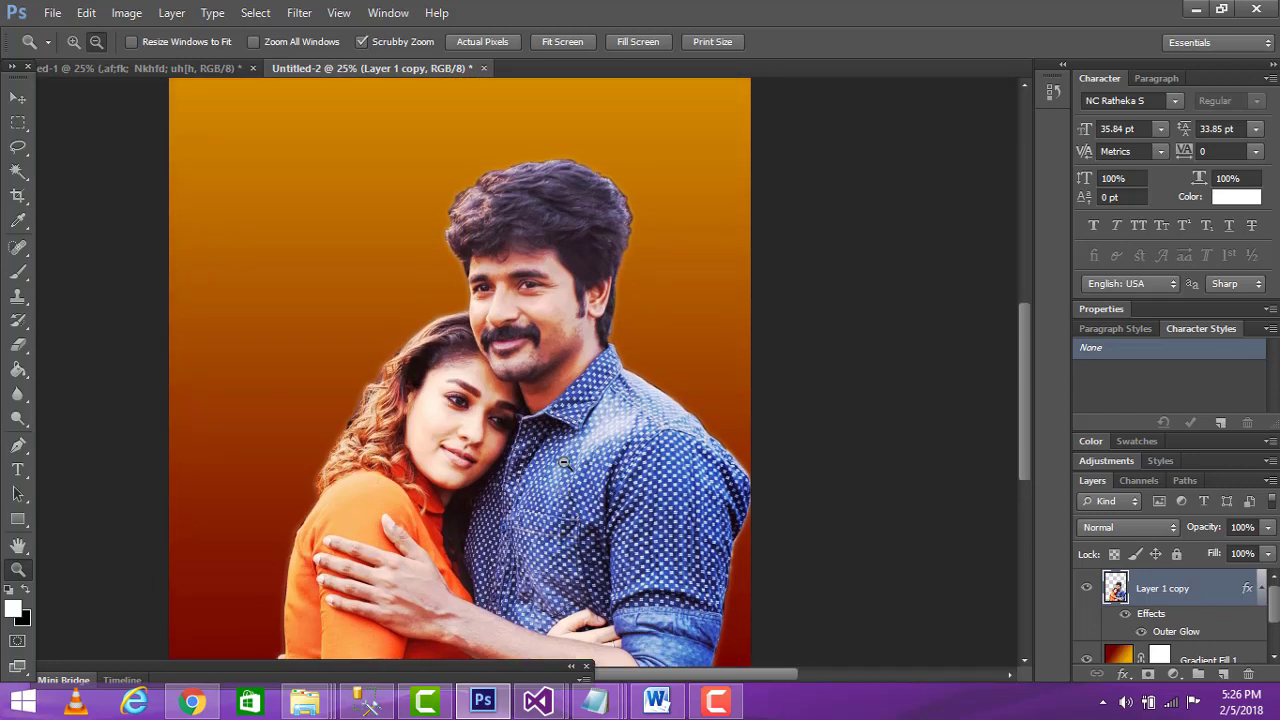
{"action": "scroll", "coordinate": [565, 463], "scroll_direction": "up", "scroll_amount": 6}
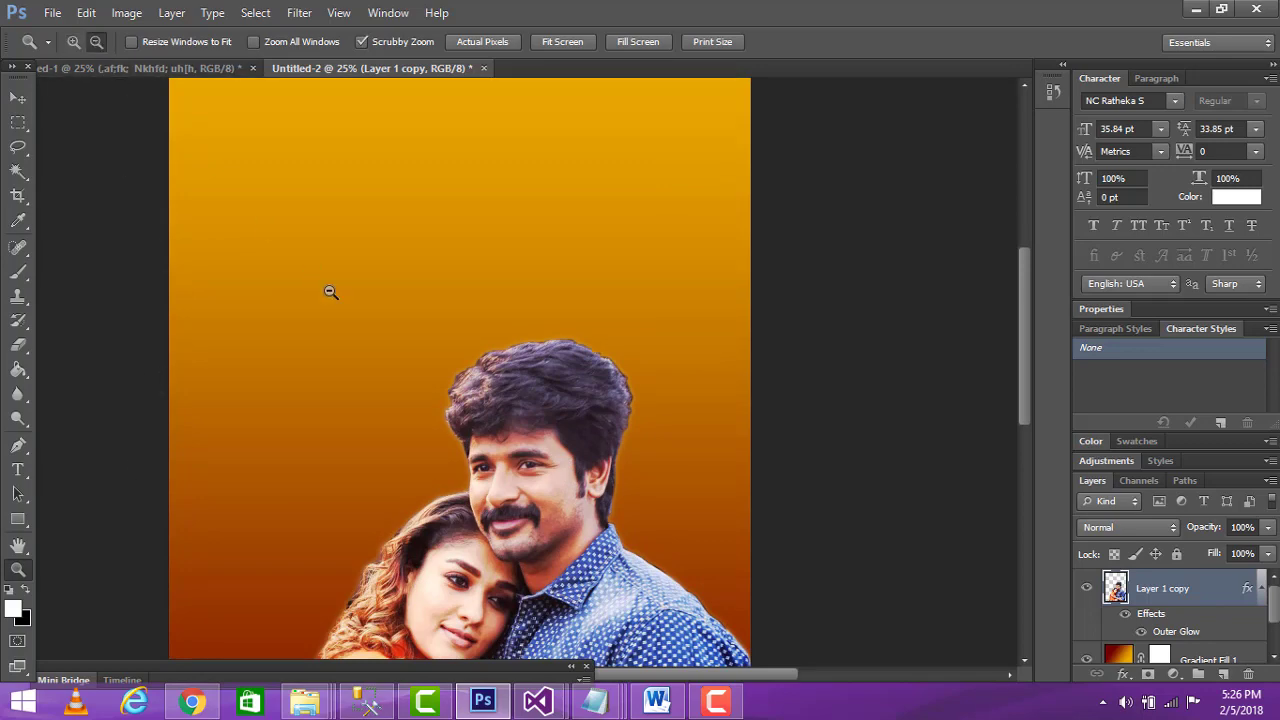
{"action": "left_click", "coordinate": [360, 346]}
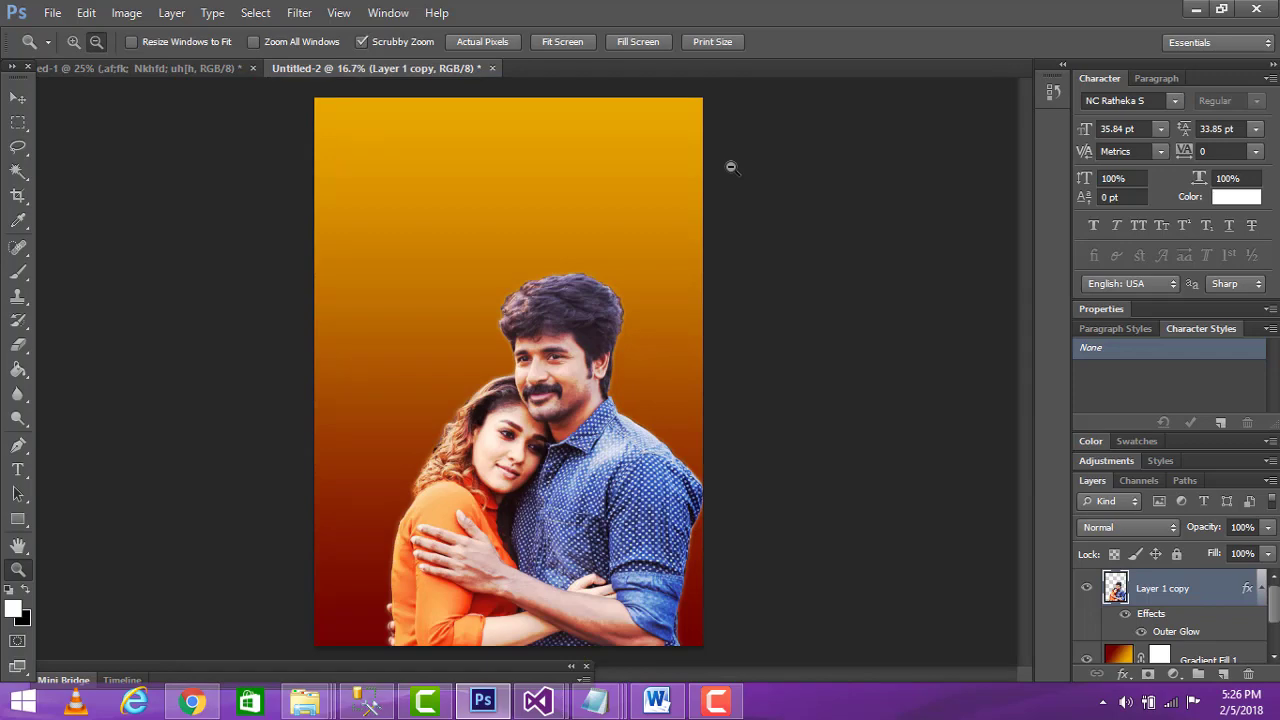
{"action": "right_click", "coordinate": [462, 291]}
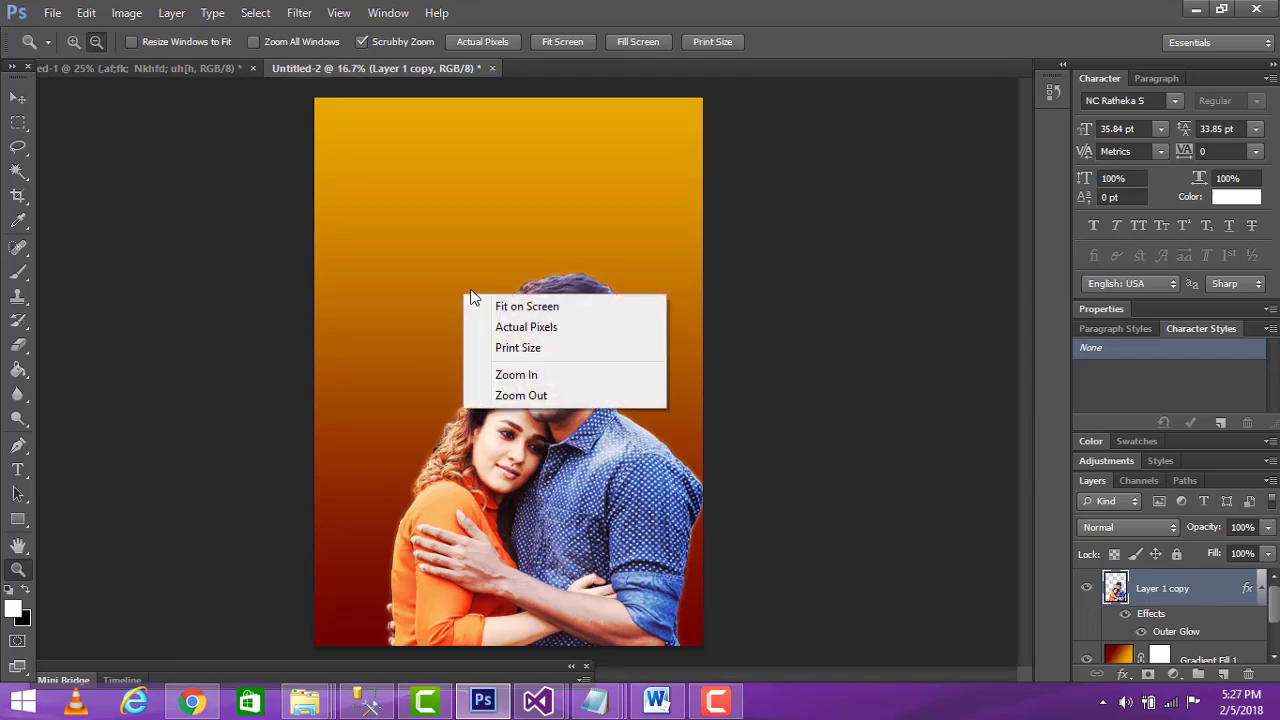
{"action": "left_click", "coordinate": [532, 352]}
{"action": "scroll", "coordinate": [757, 375], "scroll_direction": "down", "scroll_amount": 3}
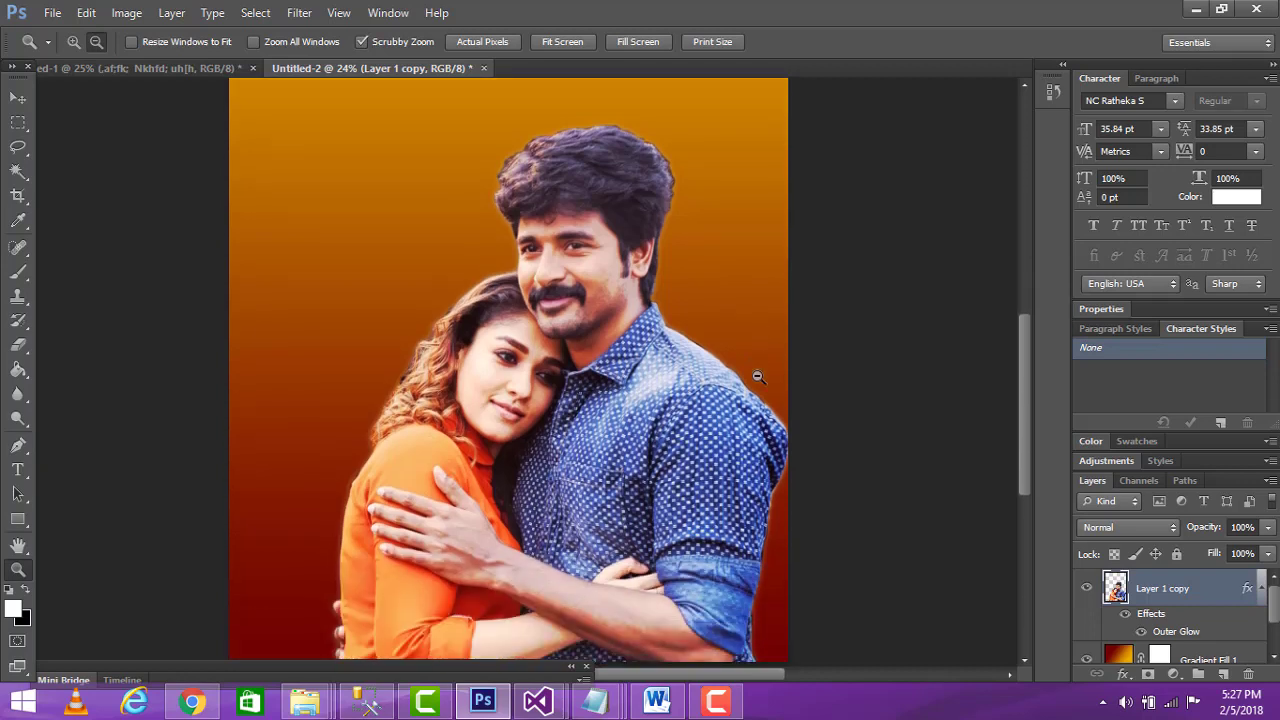
{"action": "scroll", "coordinate": [757, 375], "scroll_direction": "up", "scroll_amount": 4}
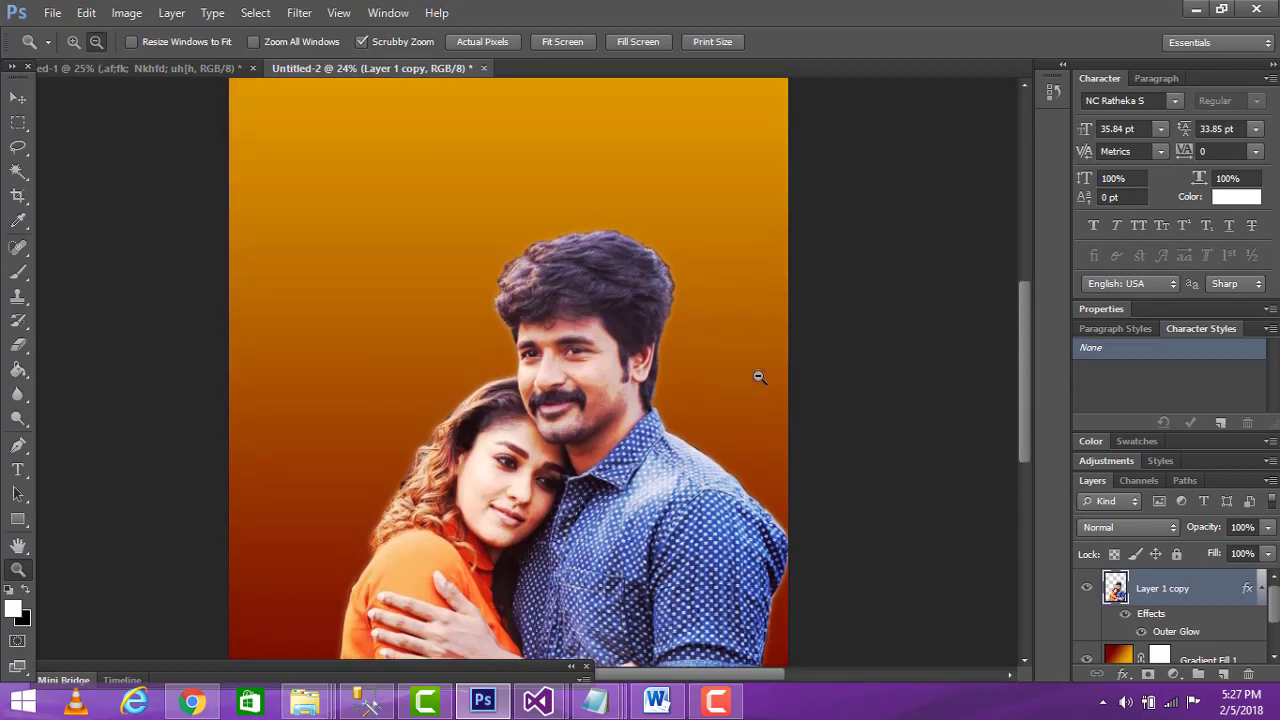
{"action": "scroll", "coordinate": [757, 375], "scroll_direction": "up", "scroll_amount": 3}
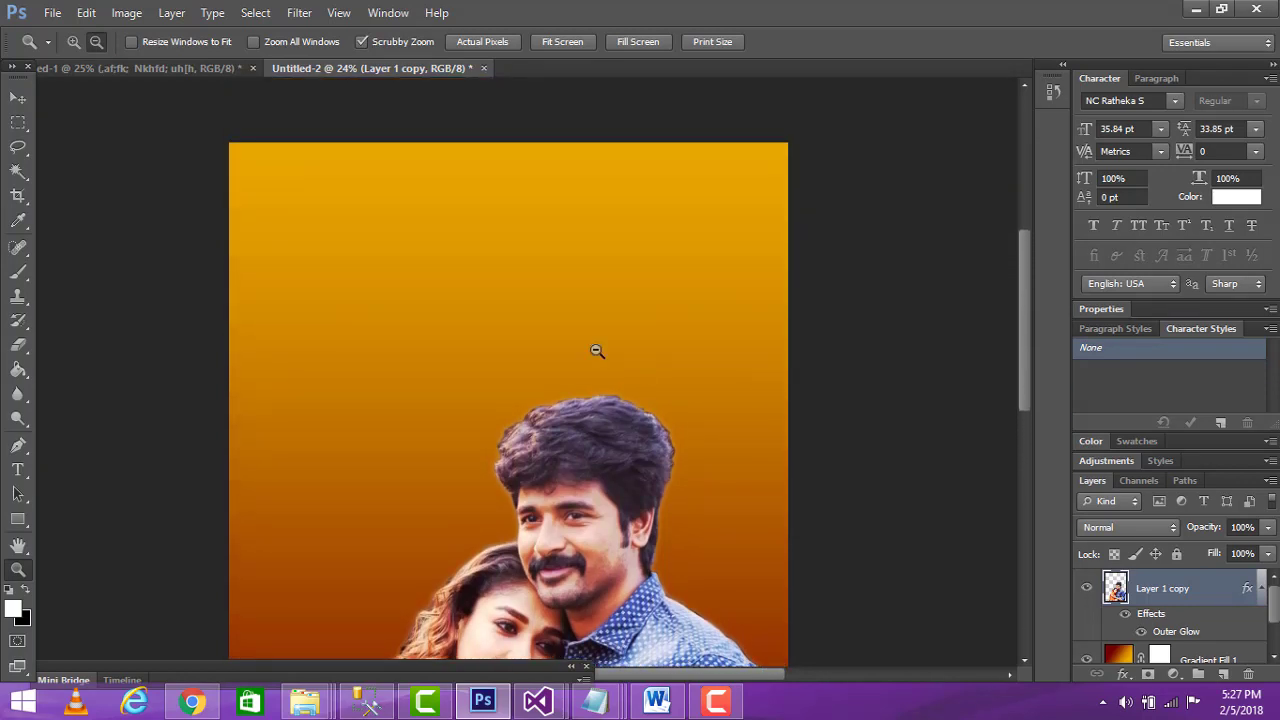
{"action": "right_click", "coordinate": [578, 333]}
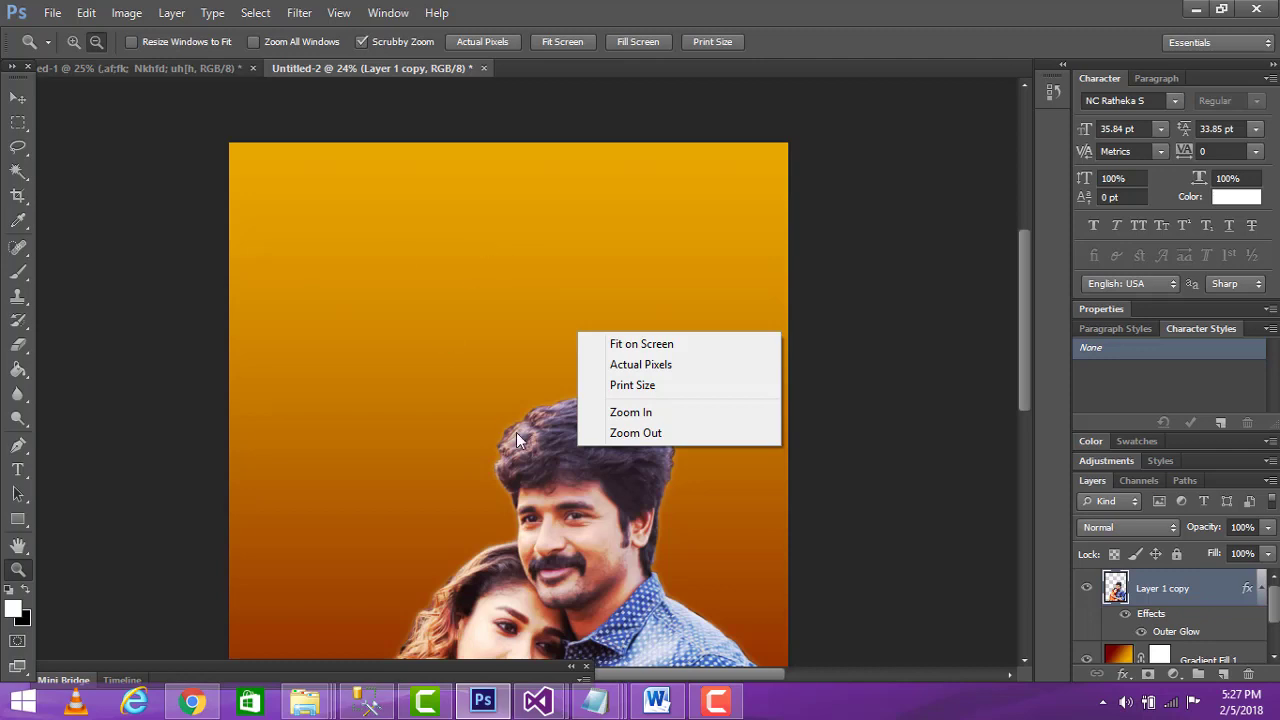
{"action": "left_click", "coordinate": [318, 253]}
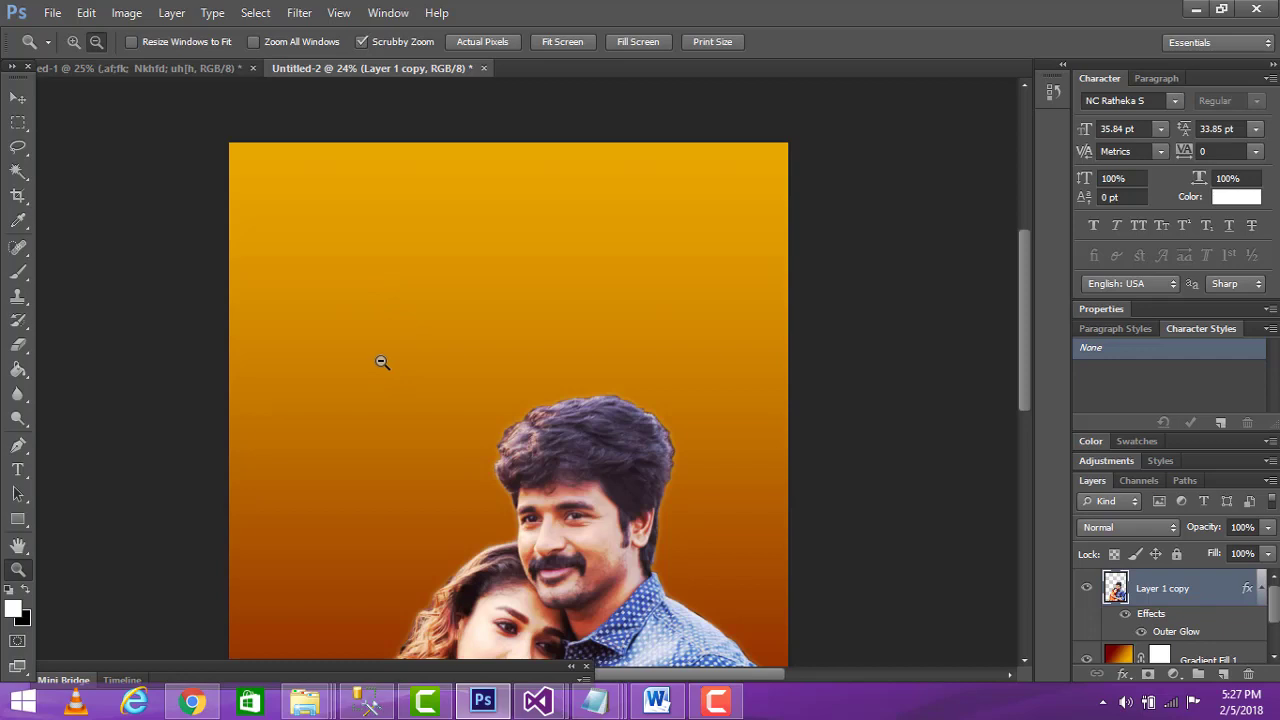
Add the white title text "Ntiyf;fhud;" (வேலைக்காரன்) in the NC Ratheka S font at 35.84 pt on the poster's upper left area.
{"action": "left_click", "coordinate": [20, 472]}
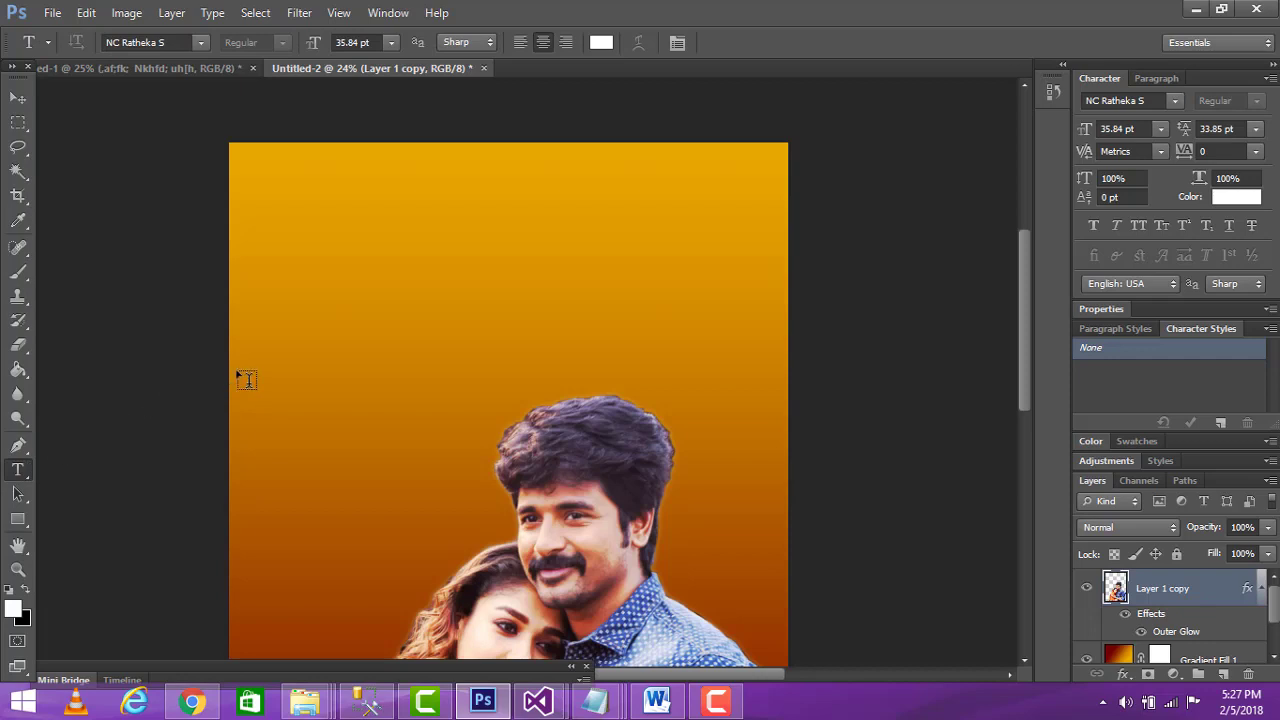
{"action": "left_click", "coordinate": [333, 268]}
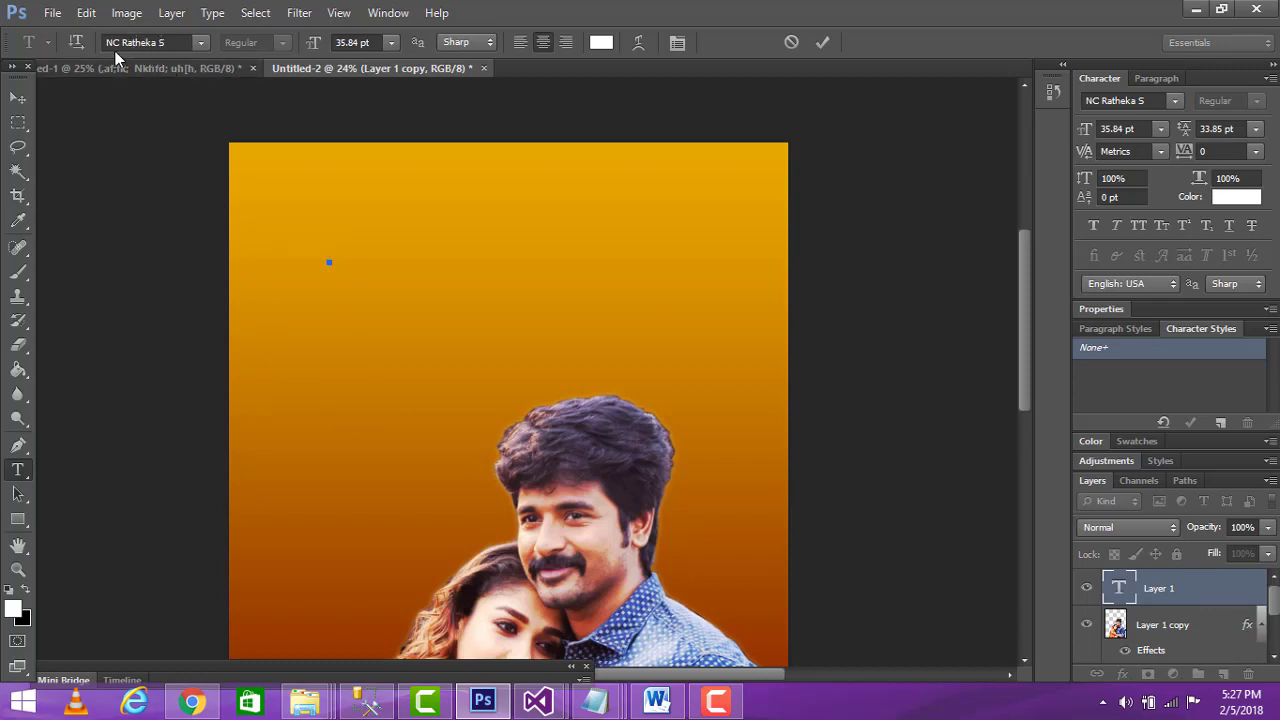
{"action": "left_click", "coordinate": [201, 42]}
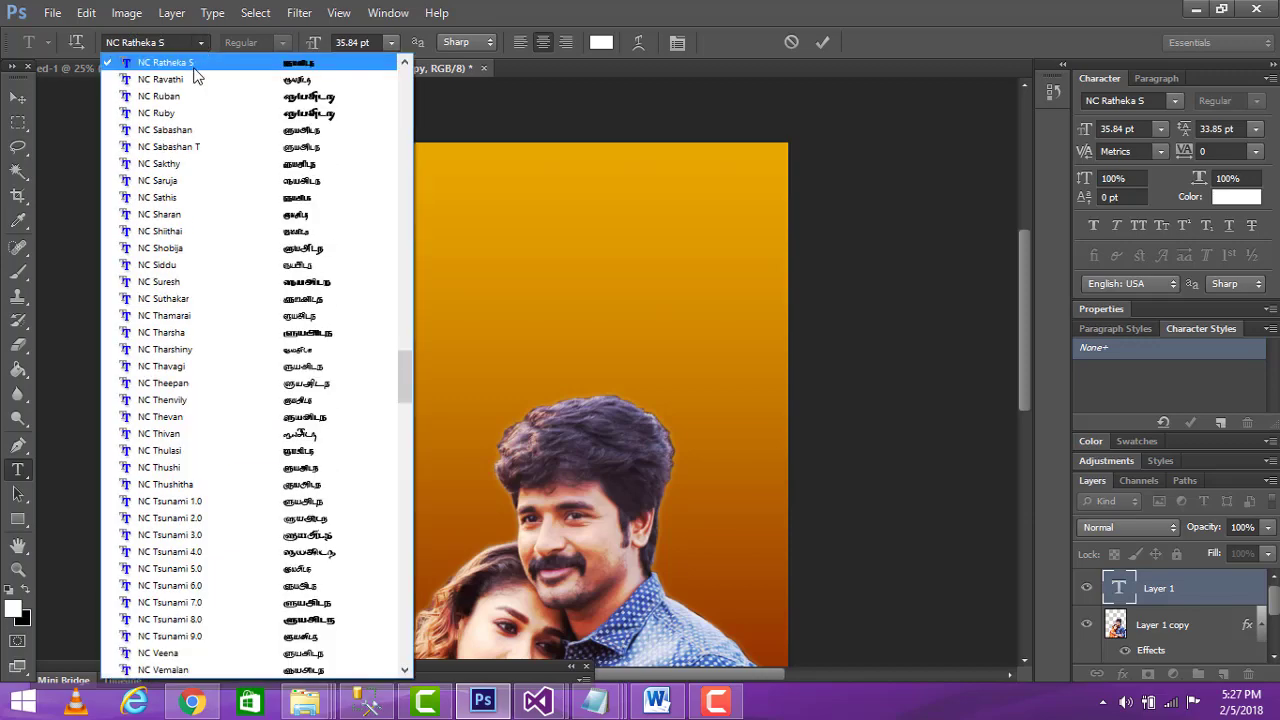
{"action": "left_click", "coordinate": [201, 42]}
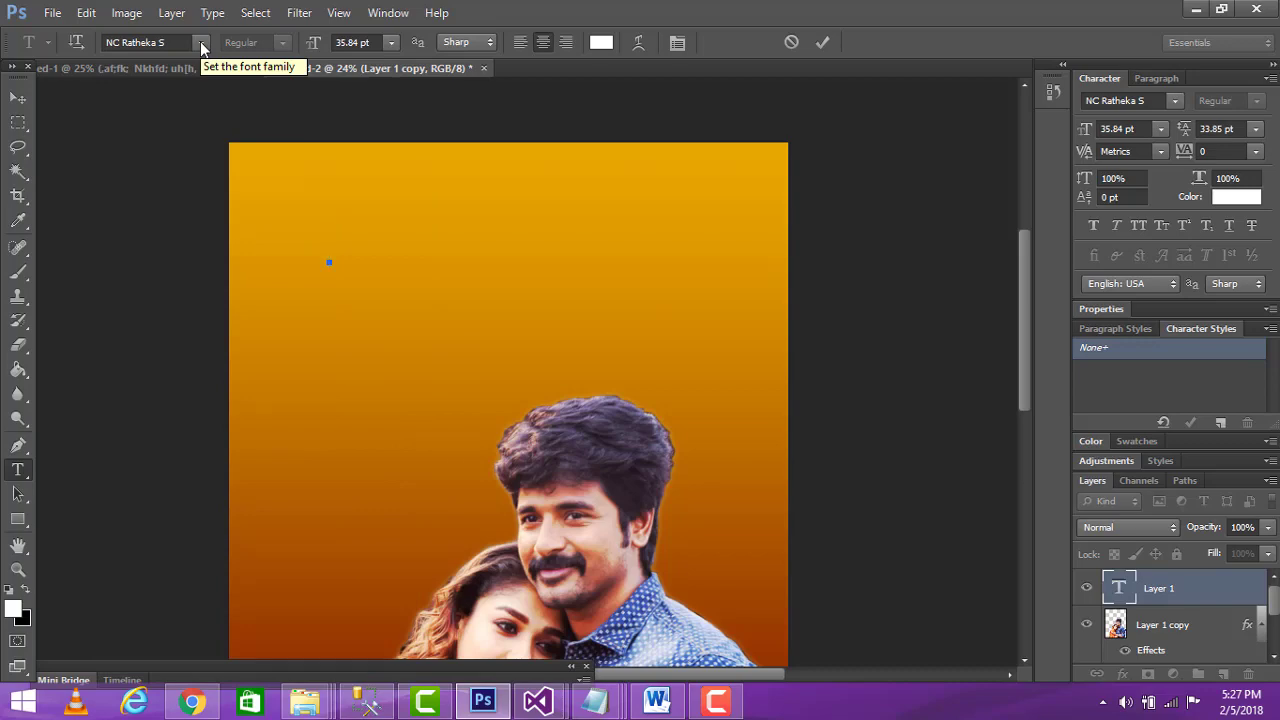
{"action": "left_click", "coordinate": [201, 42]}
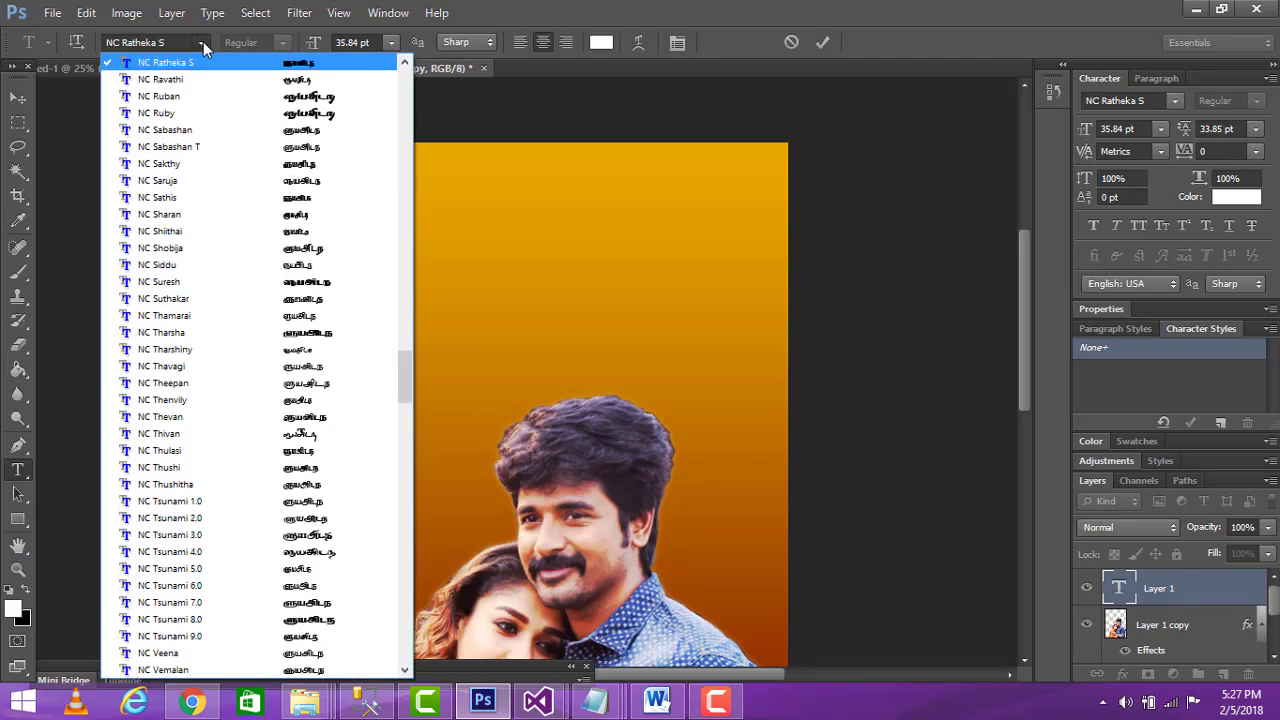
{"action": "left_click", "coordinate": [203, 41]}
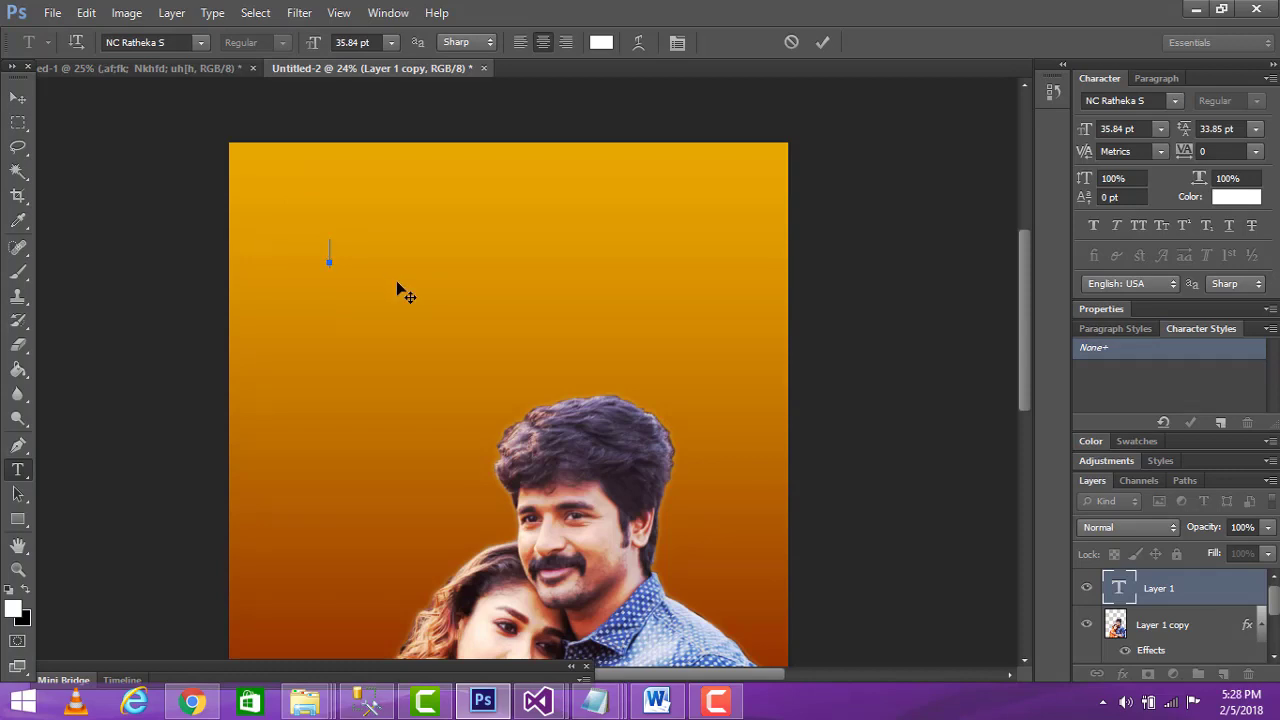
{"action": "type", "text": "rptfhu;"}
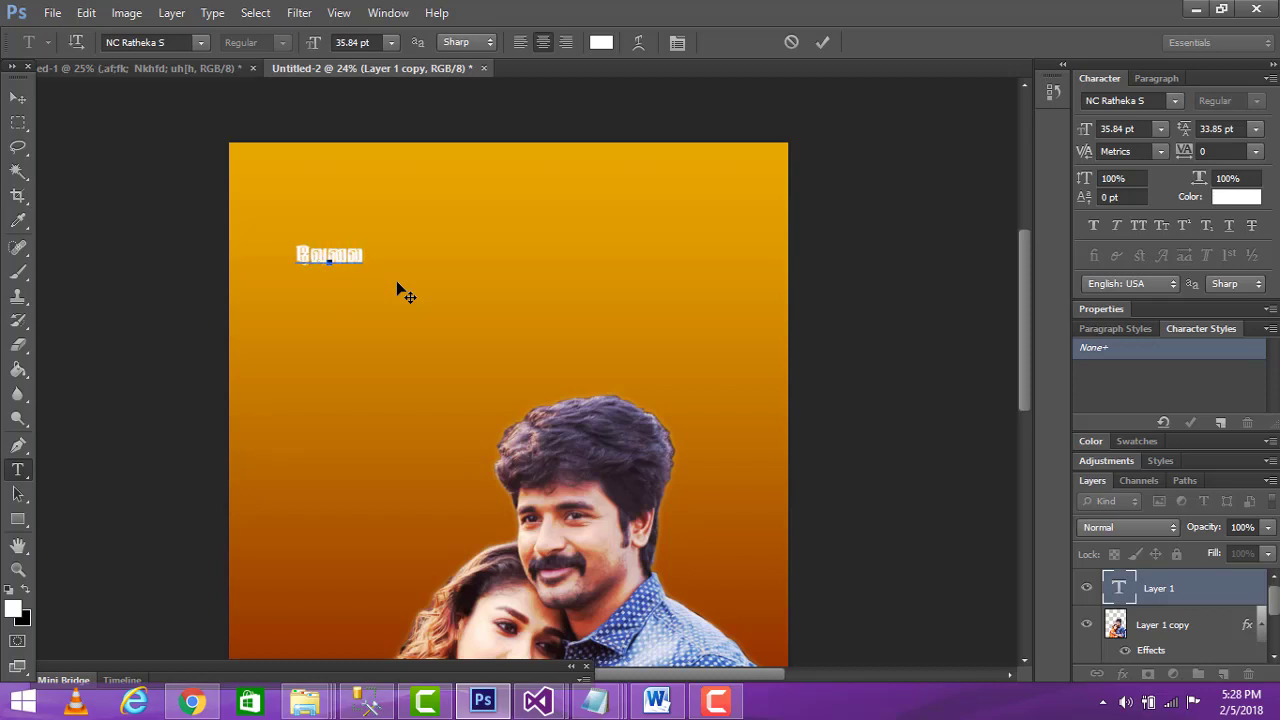
{"action": "type", "text": "fhu"}
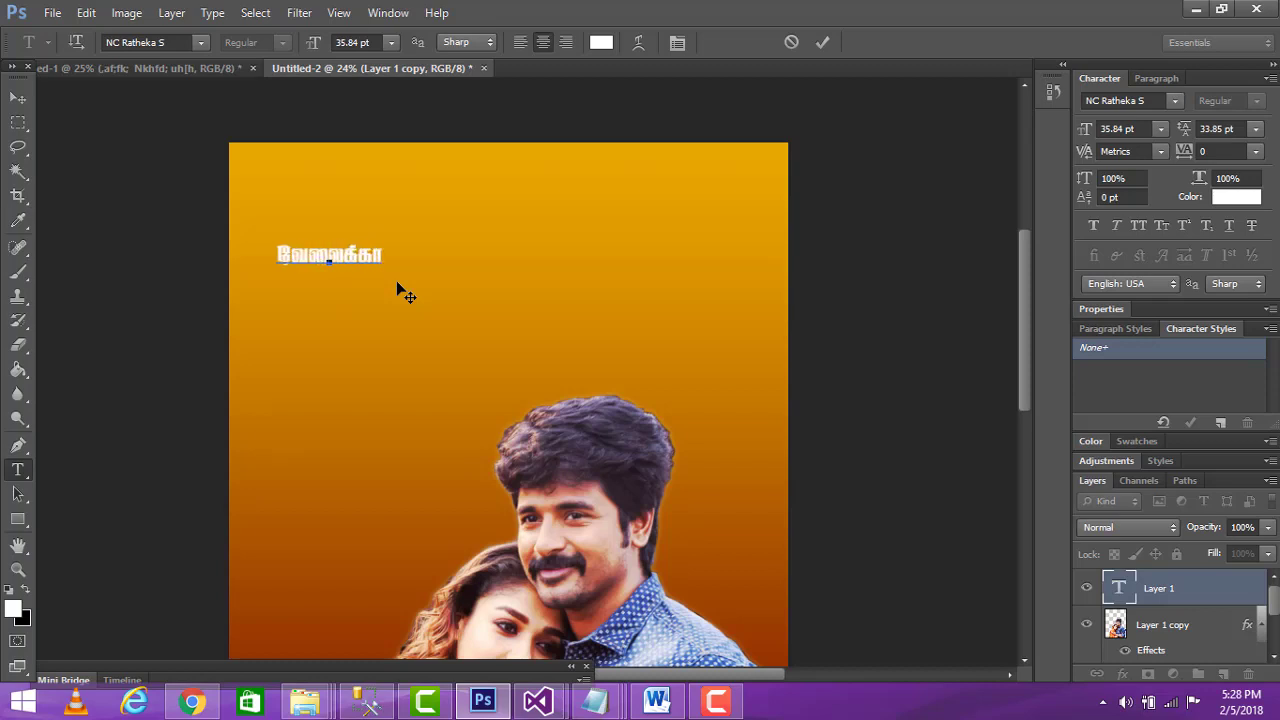
{"action": "type", "text": "d"}
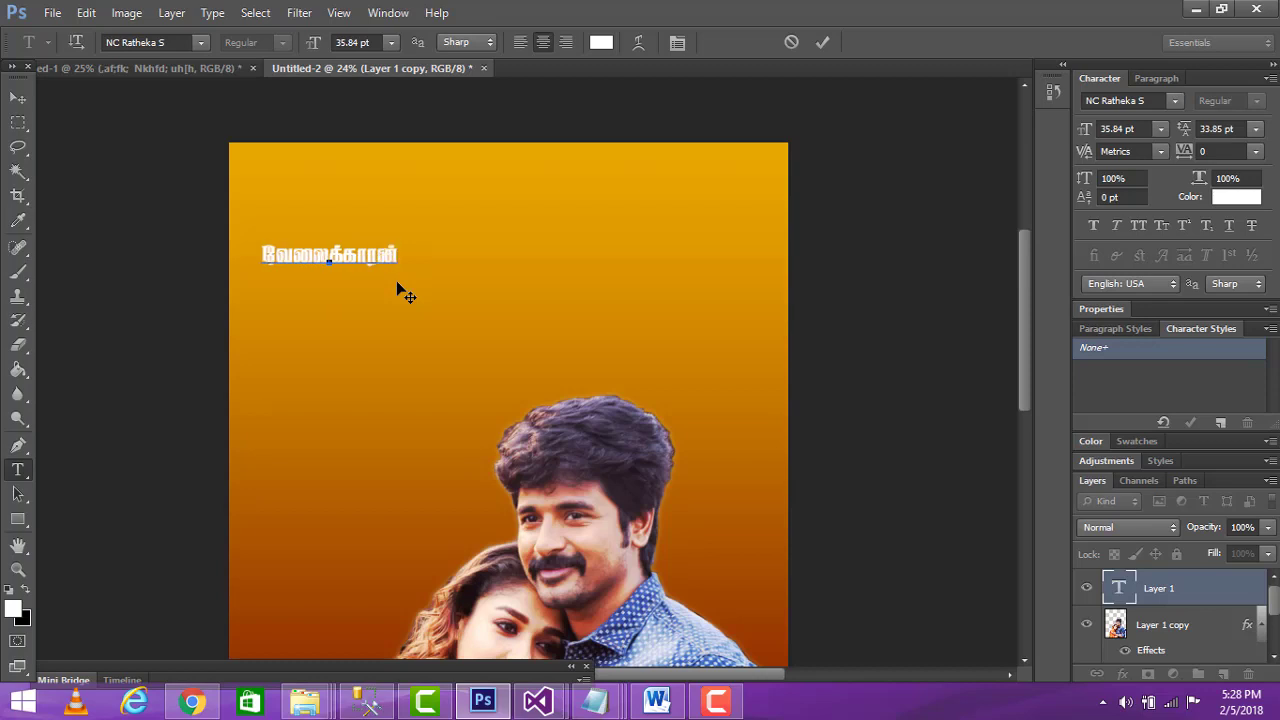
Set the title's font size to 72 pt and move it to the horizontal middle of the gradient above the couple.
{"action": "left_click", "coordinate": [18, 97]}
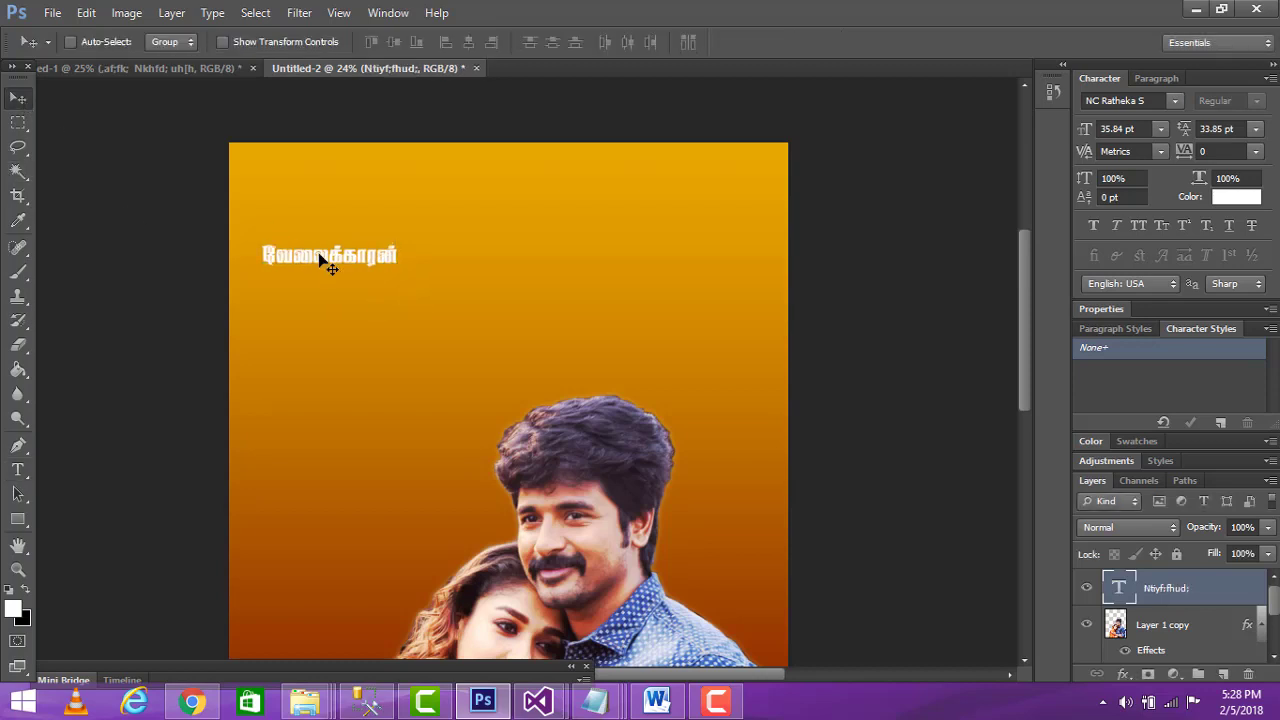
{"action": "left_click_drag", "start_coordinate": [325, 258], "coordinate": [524, 297]}
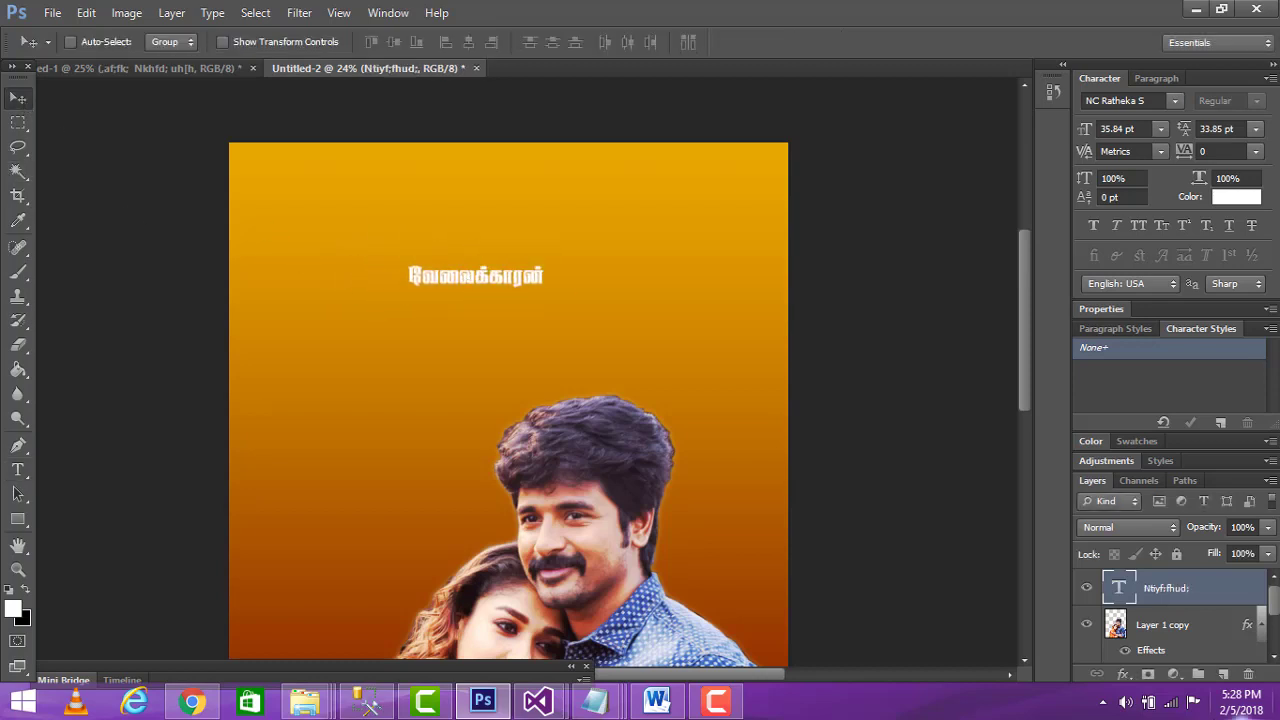
{"action": "double_click", "coordinate": [1118, 589]}
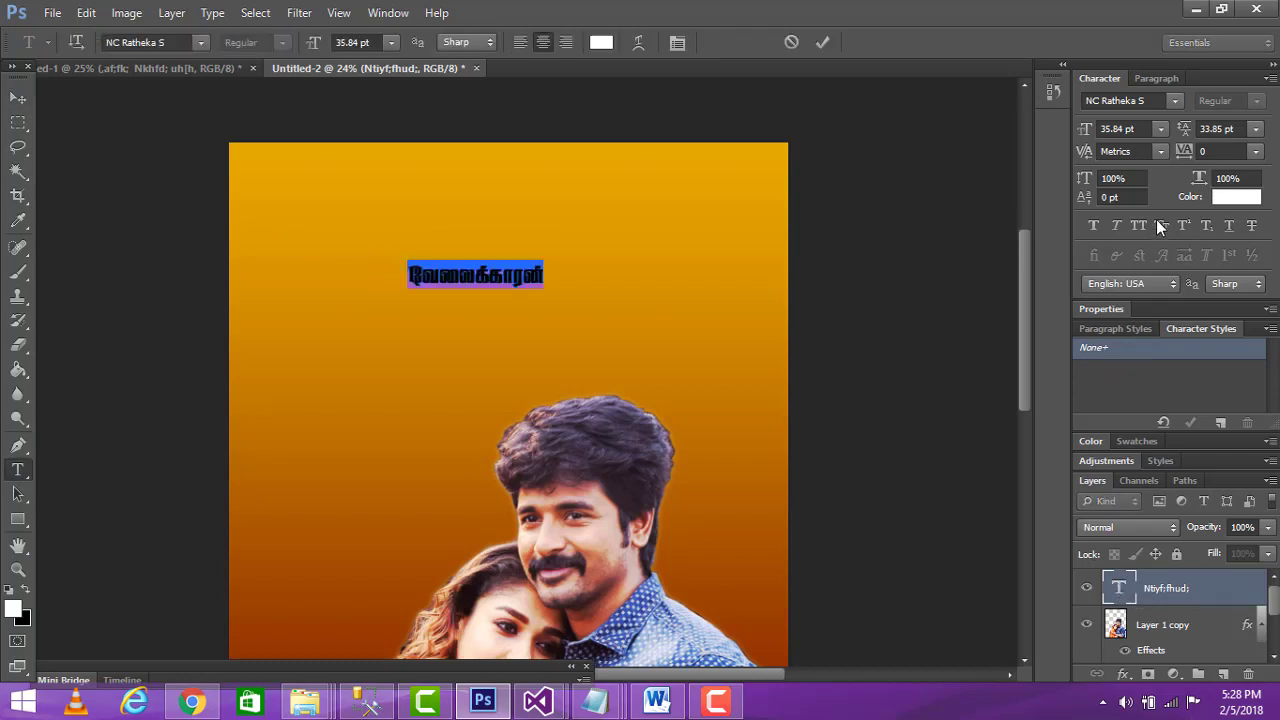
{"action": "left_click", "coordinate": [1159, 129]}
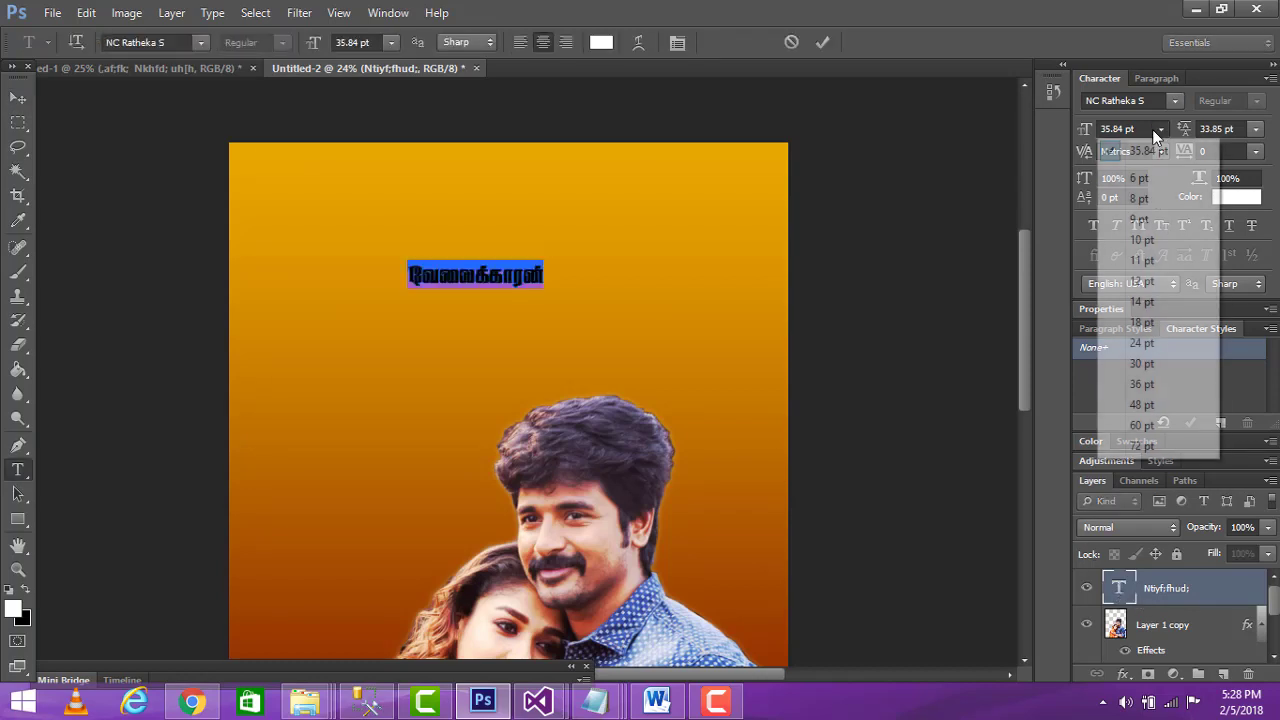
{"action": "left_click", "coordinate": [1155, 441]}
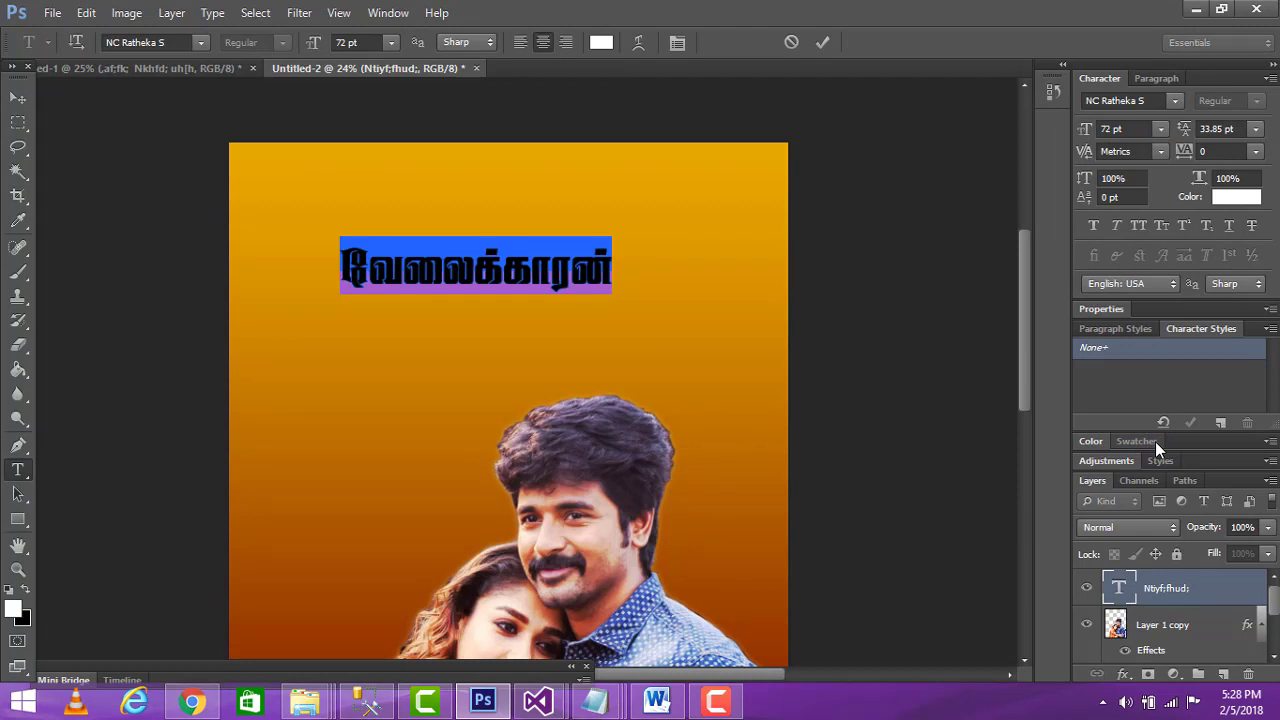
{"action": "left_click", "coordinate": [17, 99]}
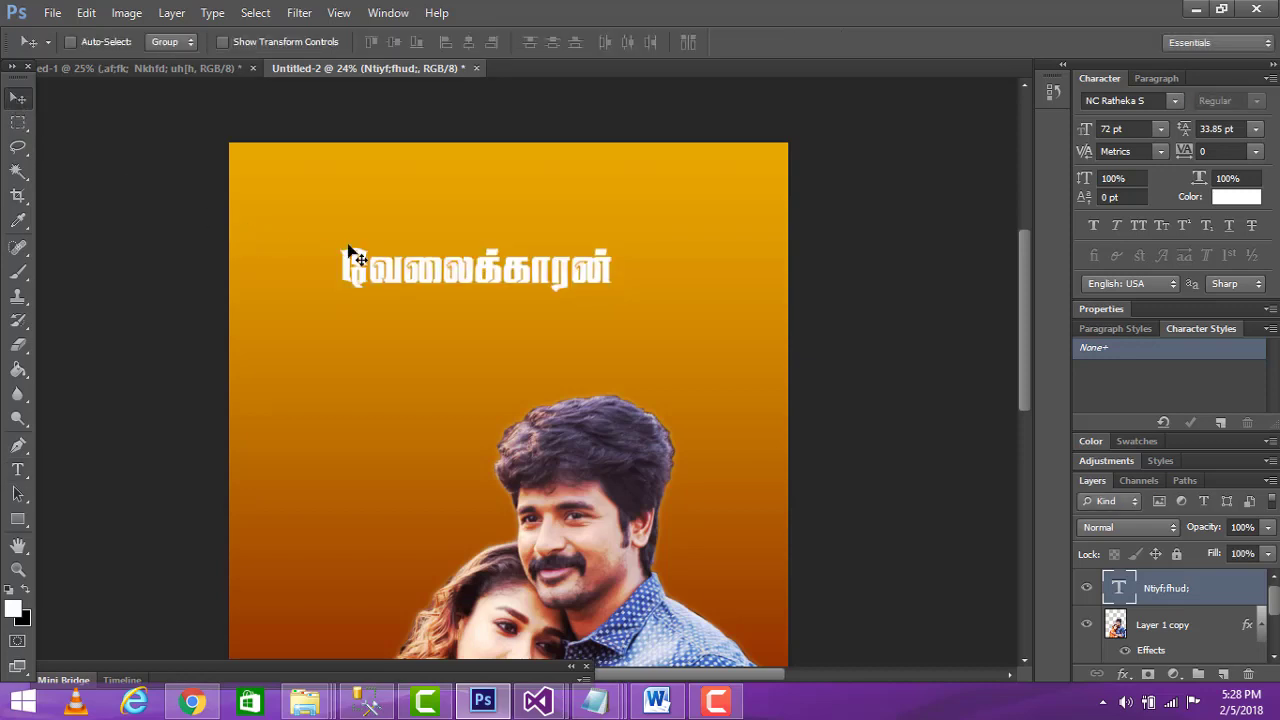
{"action": "left_click_drag", "start_coordinate": [377, 261], "coordinate": [398, 262]}
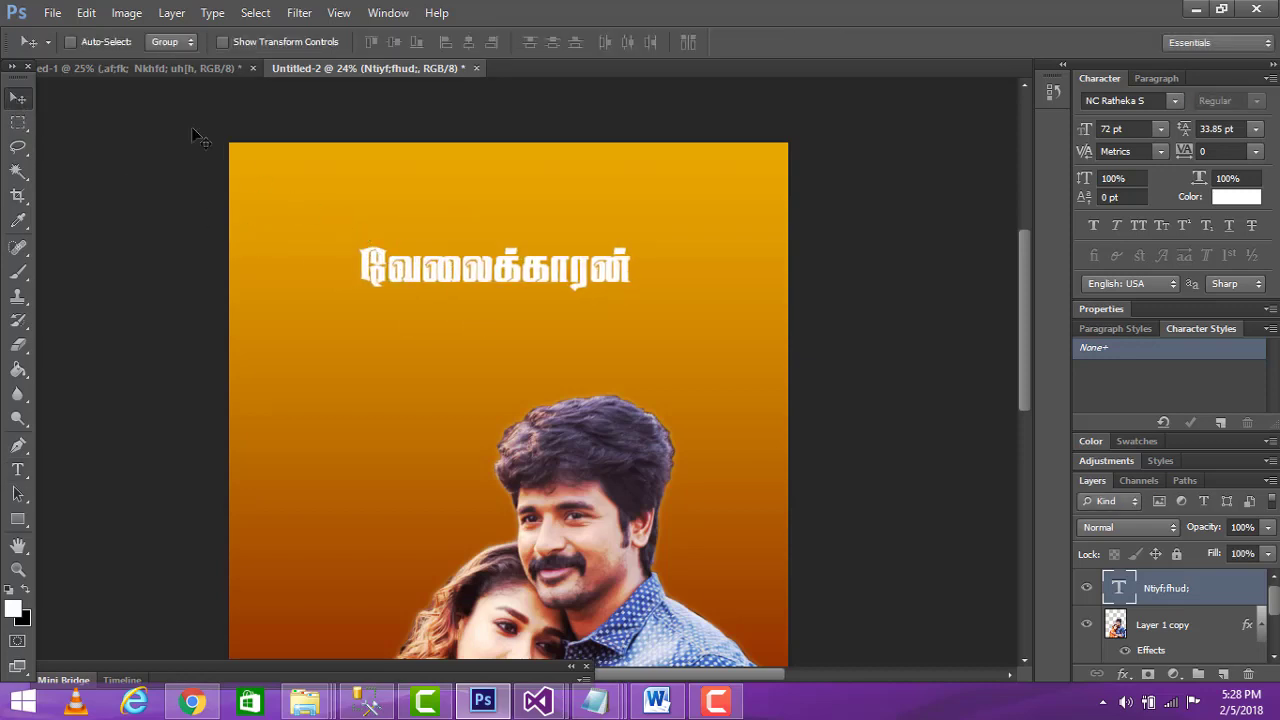
Scale the title proportionally with Free Transform to about 190%, spanning nearly the poster's width, and move it up near the upper edge.
{"action": "left_click", "coordinate": [87, 14]}
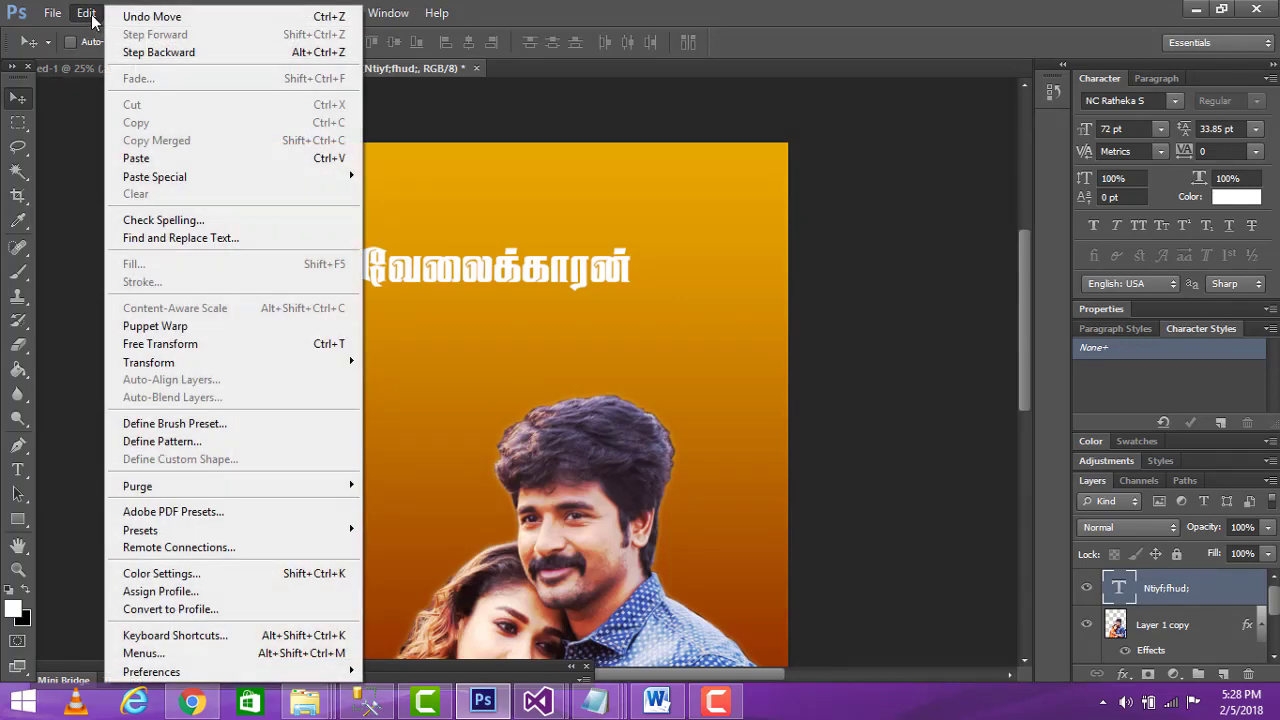
{"action": "left_click", "coordinate": [235, 350]}
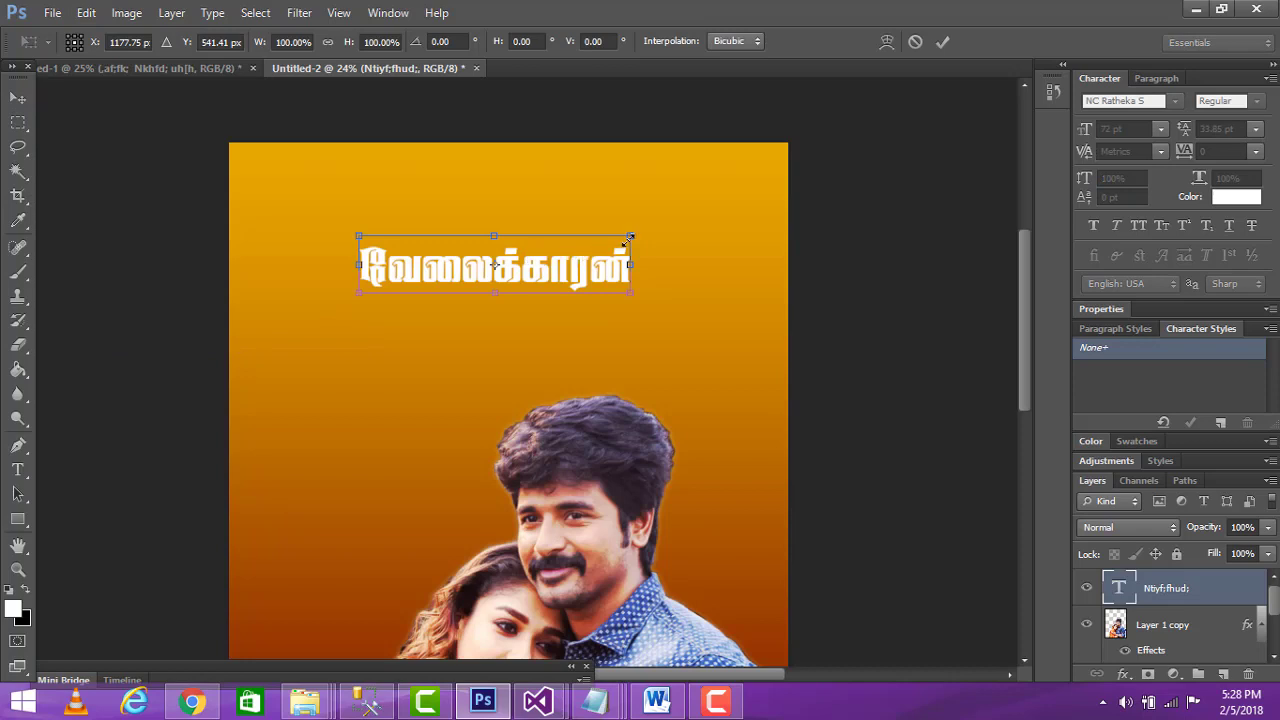
{"action": "left_click_drag", "start_coordinate": [627, 241], "coordinate": [723, 176]}
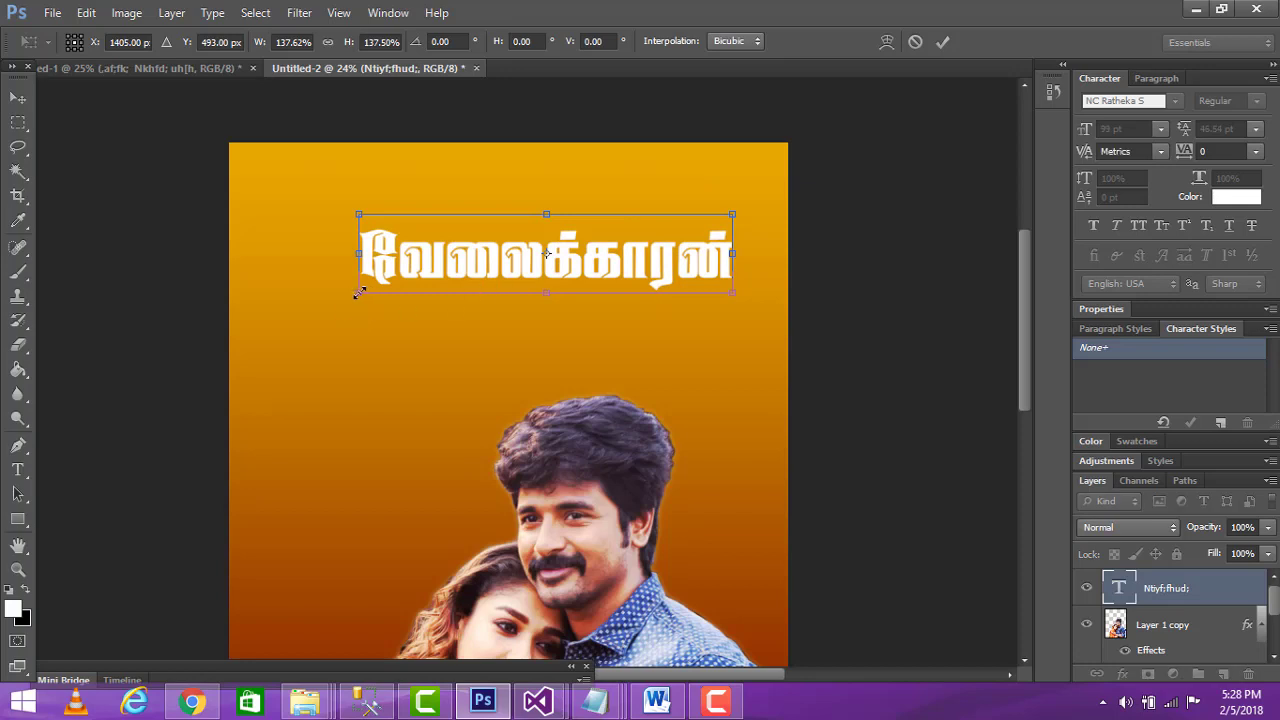
{"action": "left_click_drag", "start_coordinate": [358, 293], "coordinate": [245, 319]}
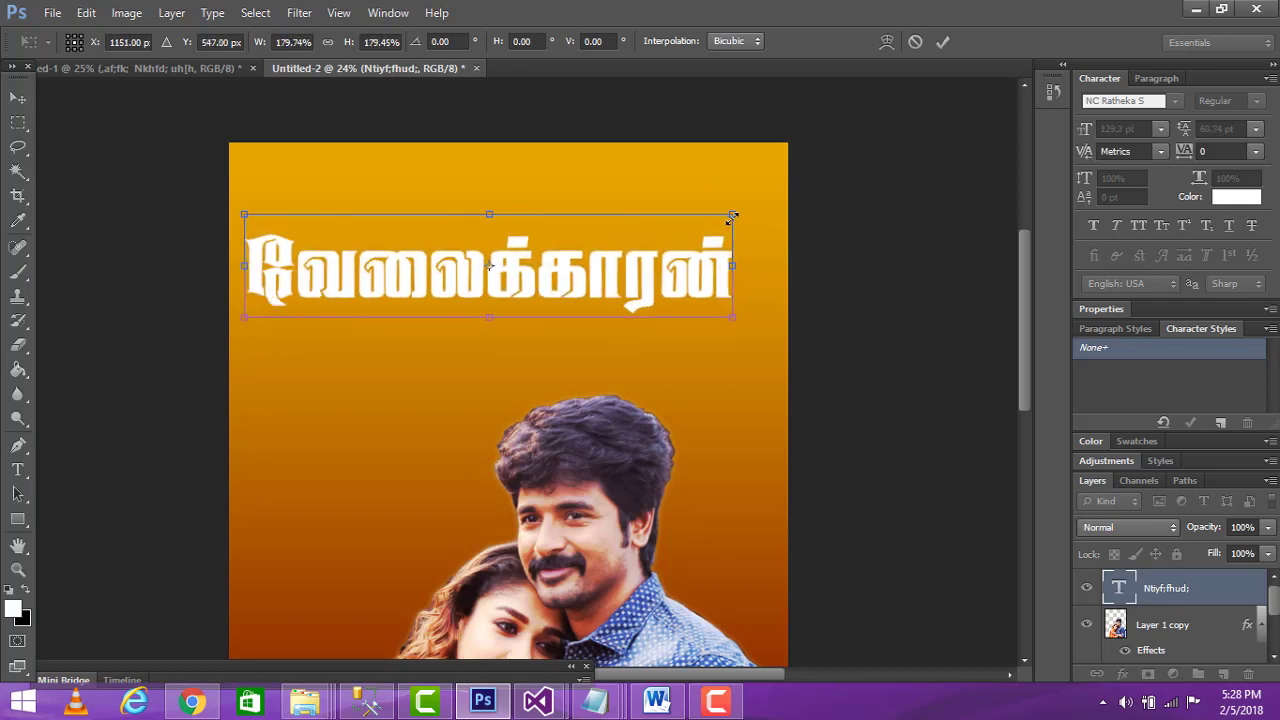
{"action": "left_click_drag", "start_coordinate": [733, 216], "coordinate": [762, 208]}
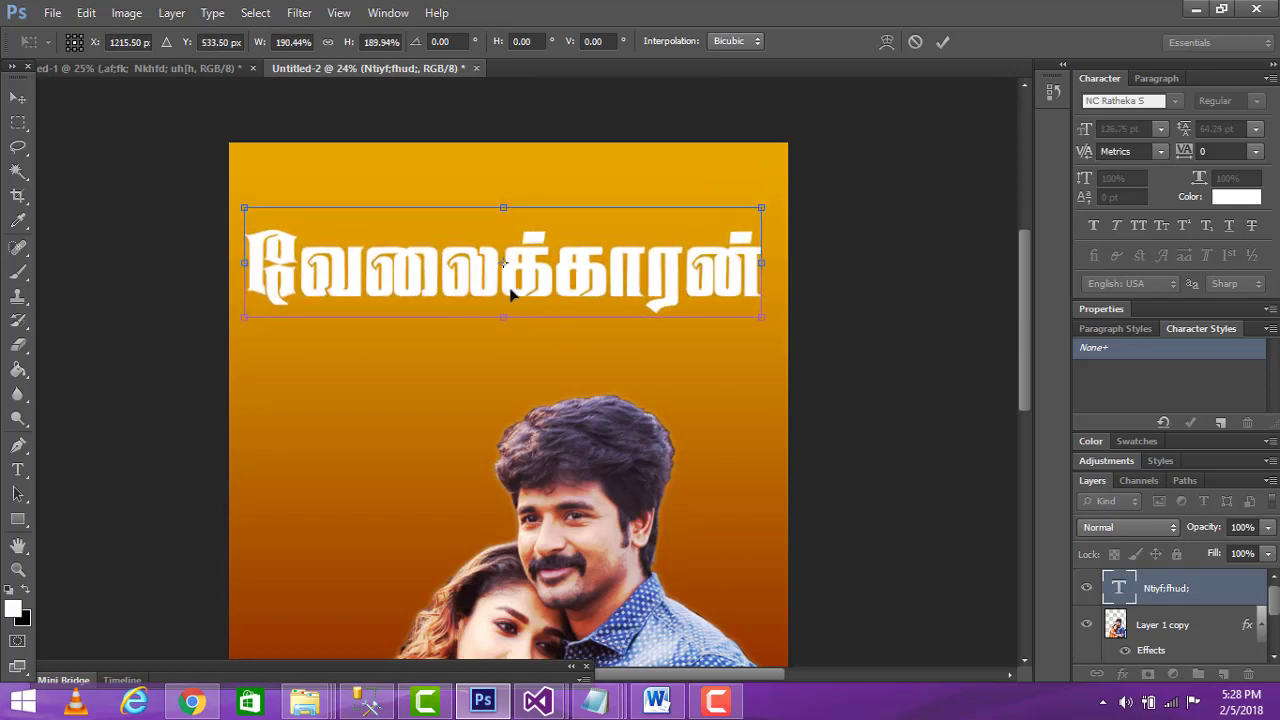
{"action": "mouse_move", "coordinate": [510, 293]}
{"action": "left_mouse_down"}
{"action": "mouse_move", "coordinate": [516, 325]}
{"action": "mouse_move", "coordinate": [508, 281]}
{"action": "left_mouse_up"}
{"action": "scroll", "coordinate": [826, 393], "scroll_direction": "down", "scroll_amount": 3}
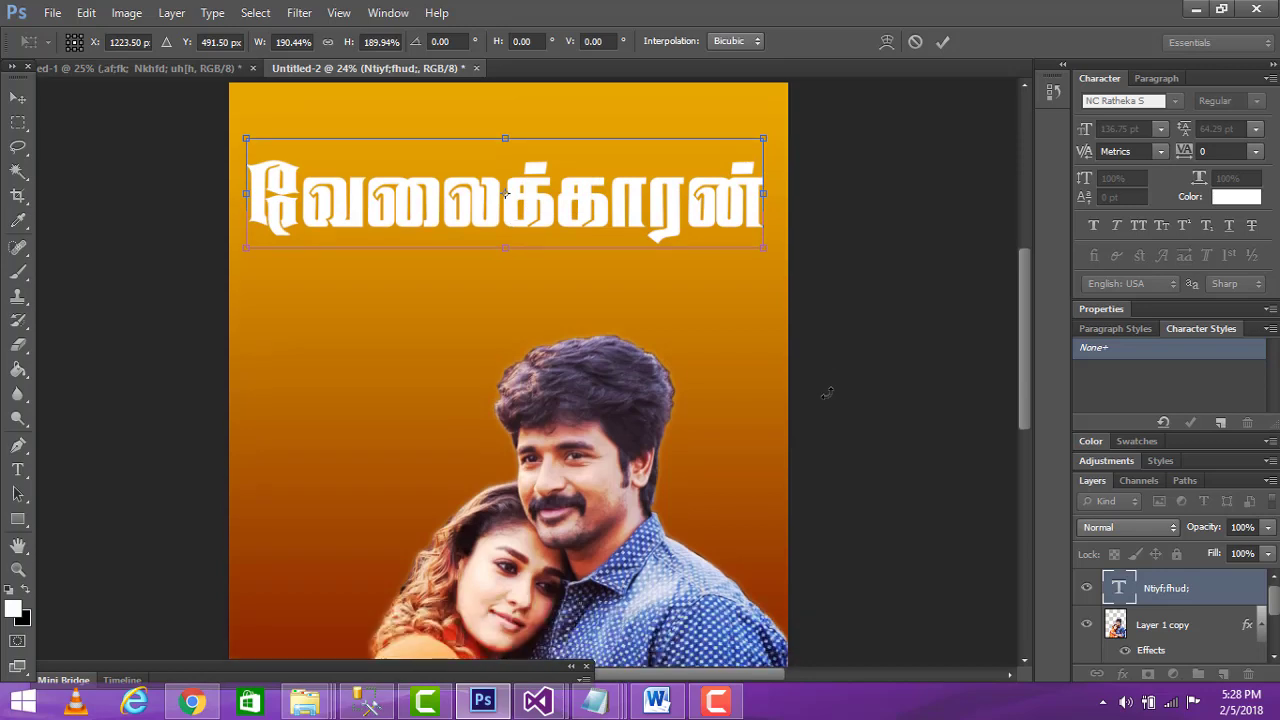
{"action": "scroll", "coordinate": [826, 393], "scroll_direction": "down", "scroll_amount": 2}
{"action": "scroll", "coordinate": [826, 393], "scroll_direction": "up", "scroll_amount": 5}
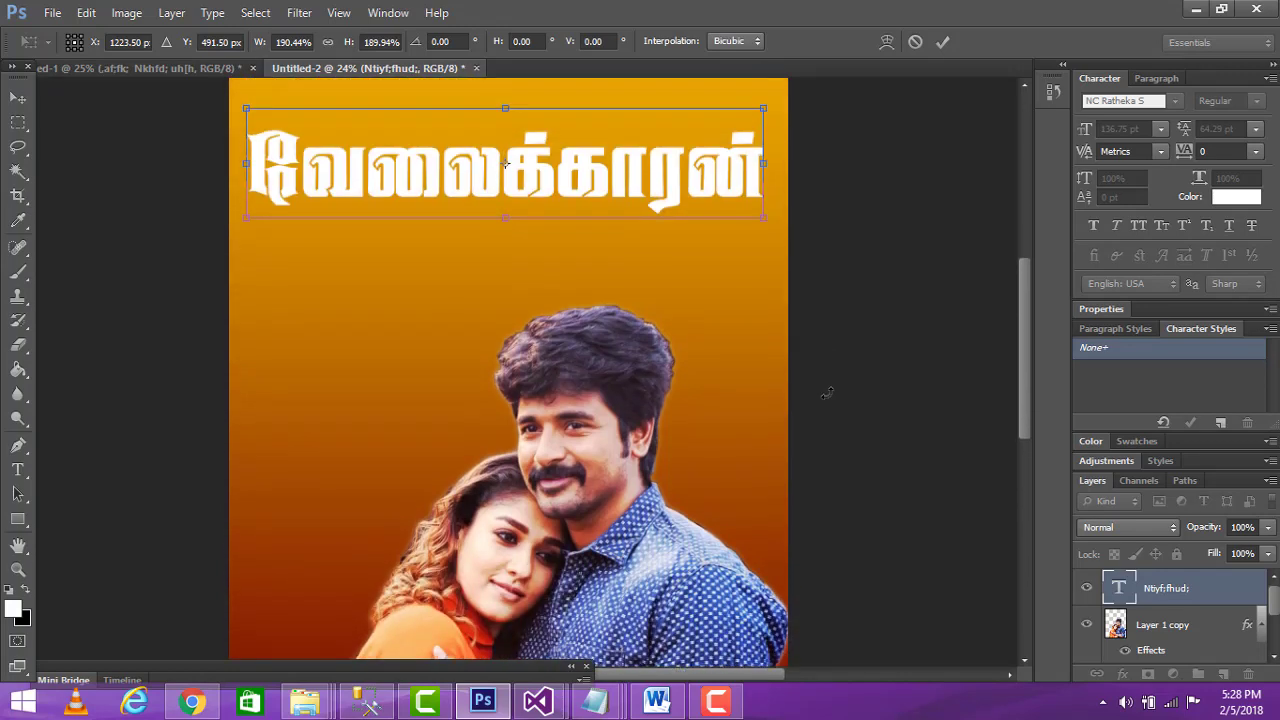
{"action": "scroll", "coordinate": [826, 393], "scroll_direction": "up", "scroll_amount": 1}
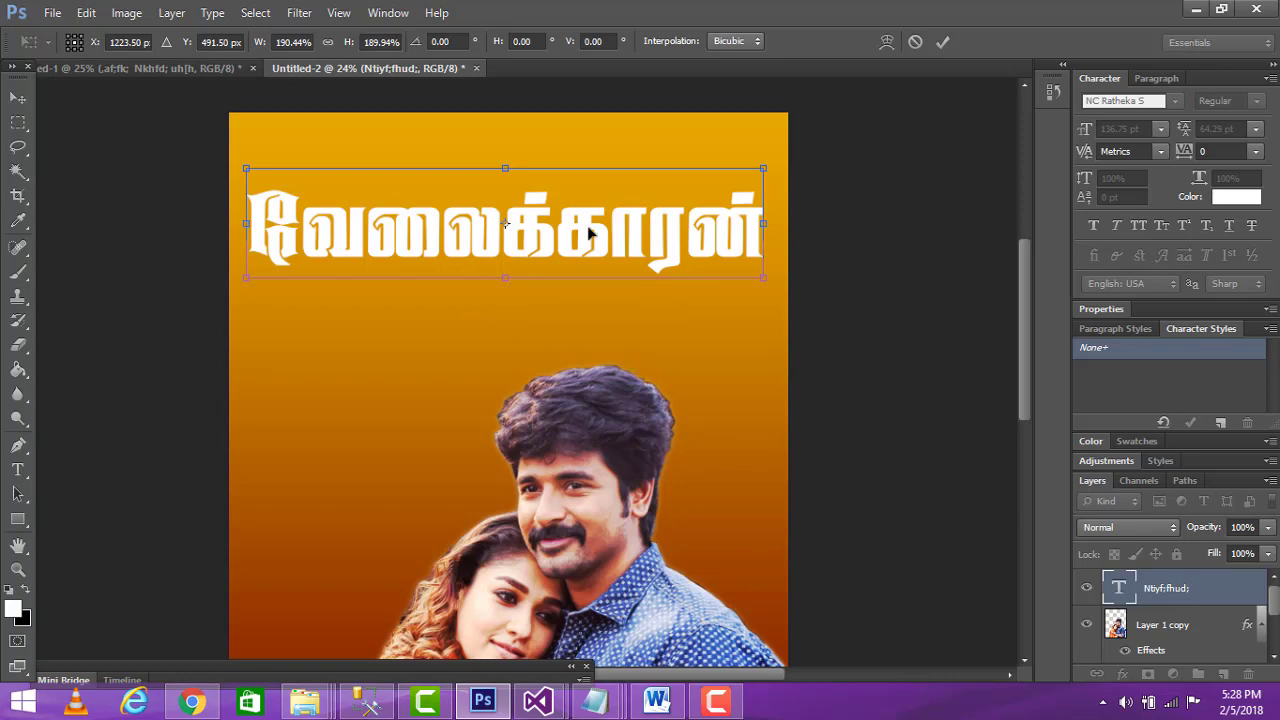
{"action": "key", "text": "Return"}
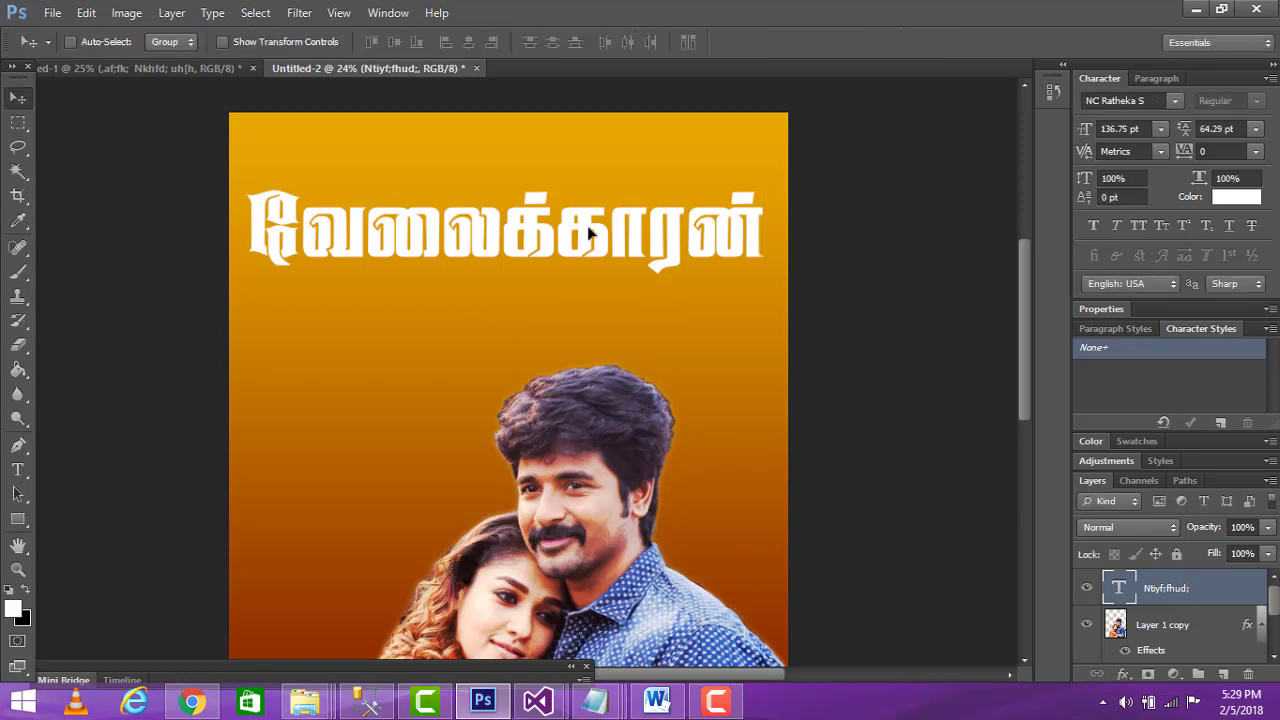
{"action": "left_click_drag", "start_coordinate": [577, 240], "coordinate": [576, 202]}
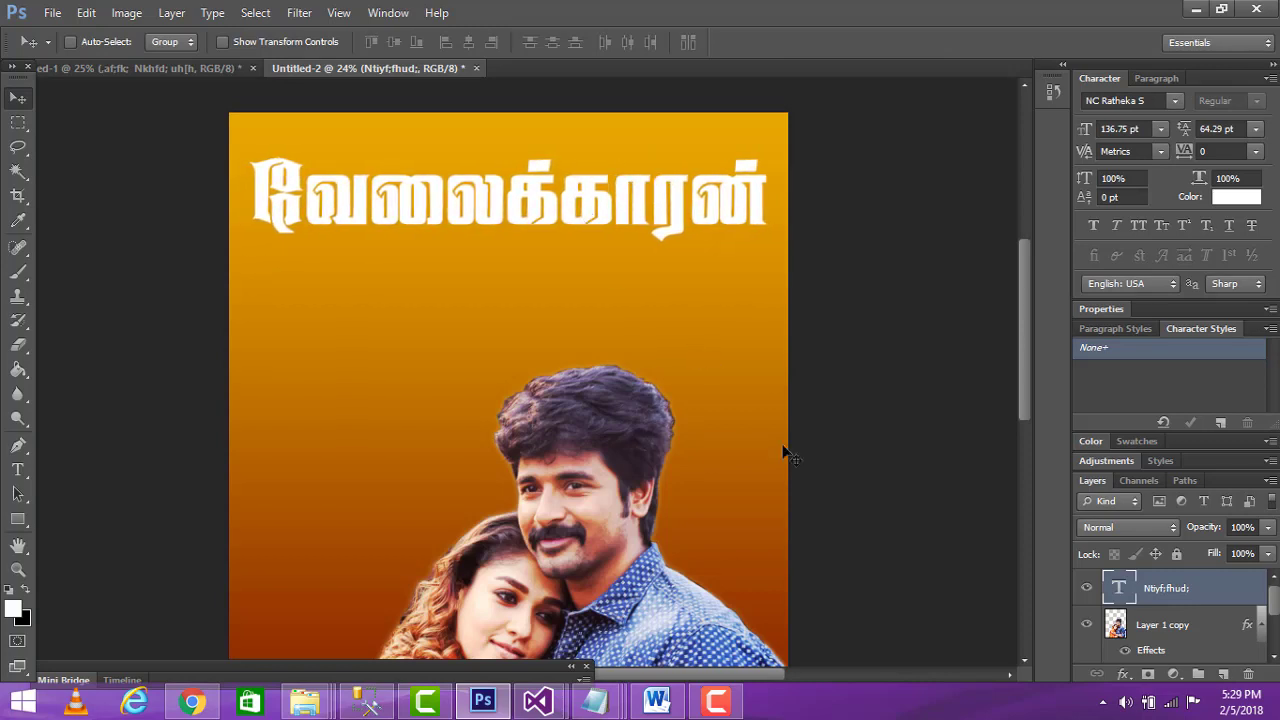
Add a black outside Stroke of 10 px at 100% opacity to the title text layer.
{"action": "double_click", "coordinate": [1214, 592]}
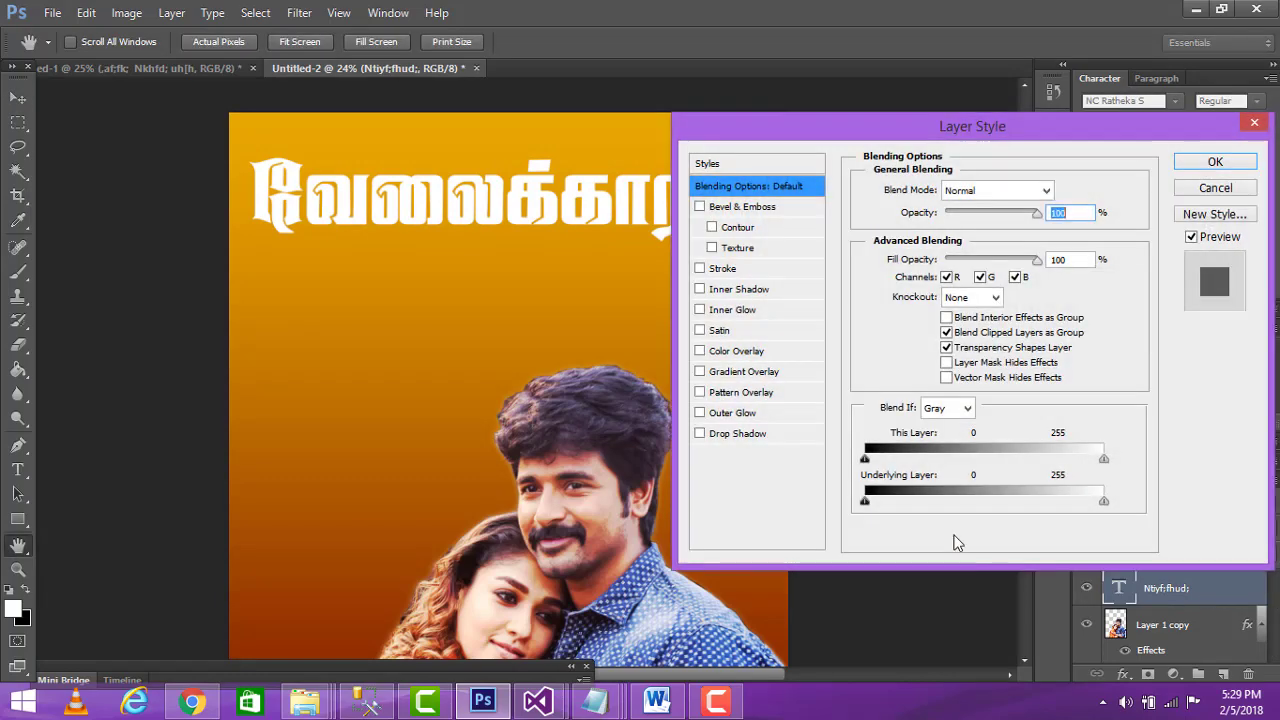
{"action": "left_click", "coordinate": [728, 268]}
{"action": "left_click_drag", "start_coordinate": [933, 188], "coordinate": [942, 190]}
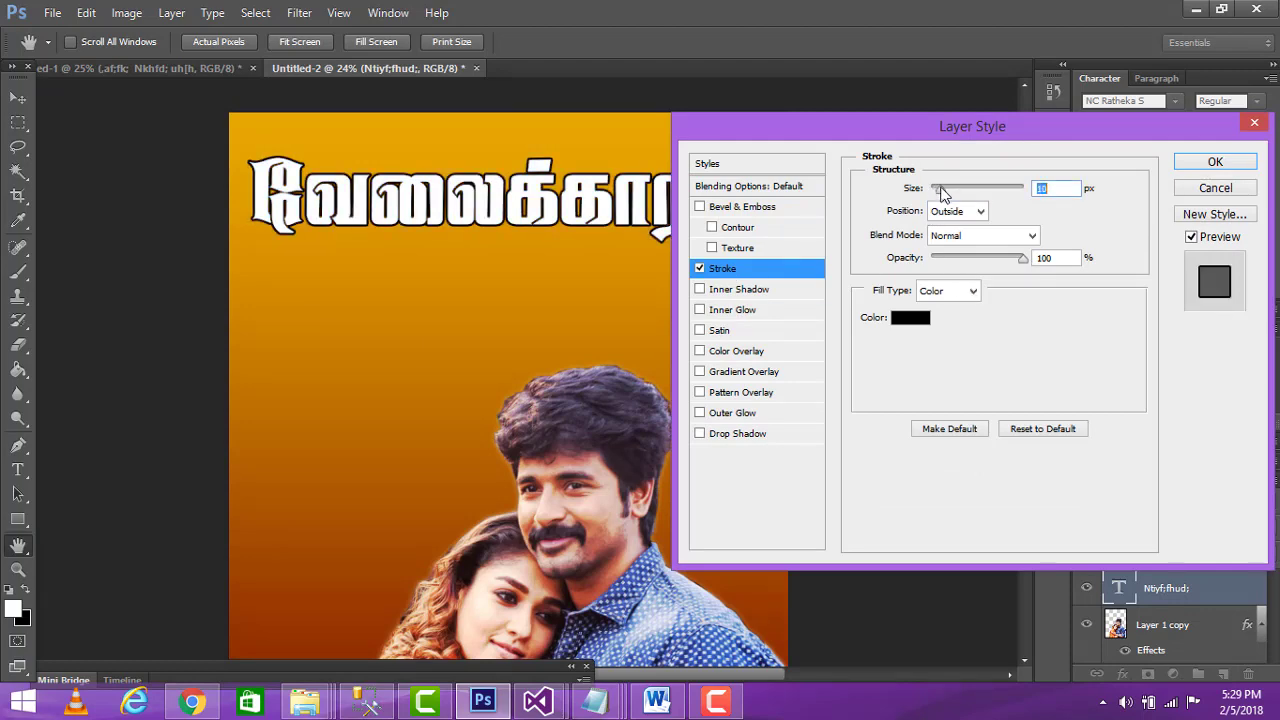
{"action": "left_click", "coordinate": [1186, 167]}
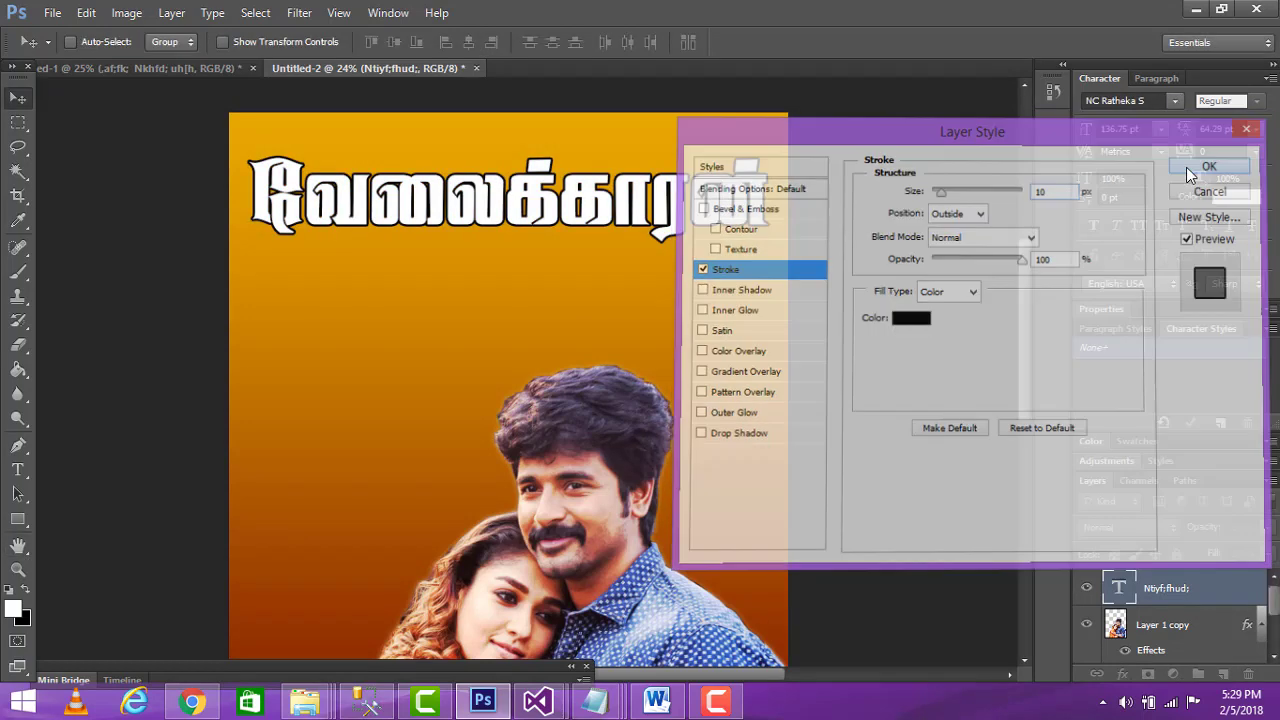
Compare the new poster's title area and background with those of the finished reference poster in the other document.
{"action": "left_click", "coordinate": [159, 73]}
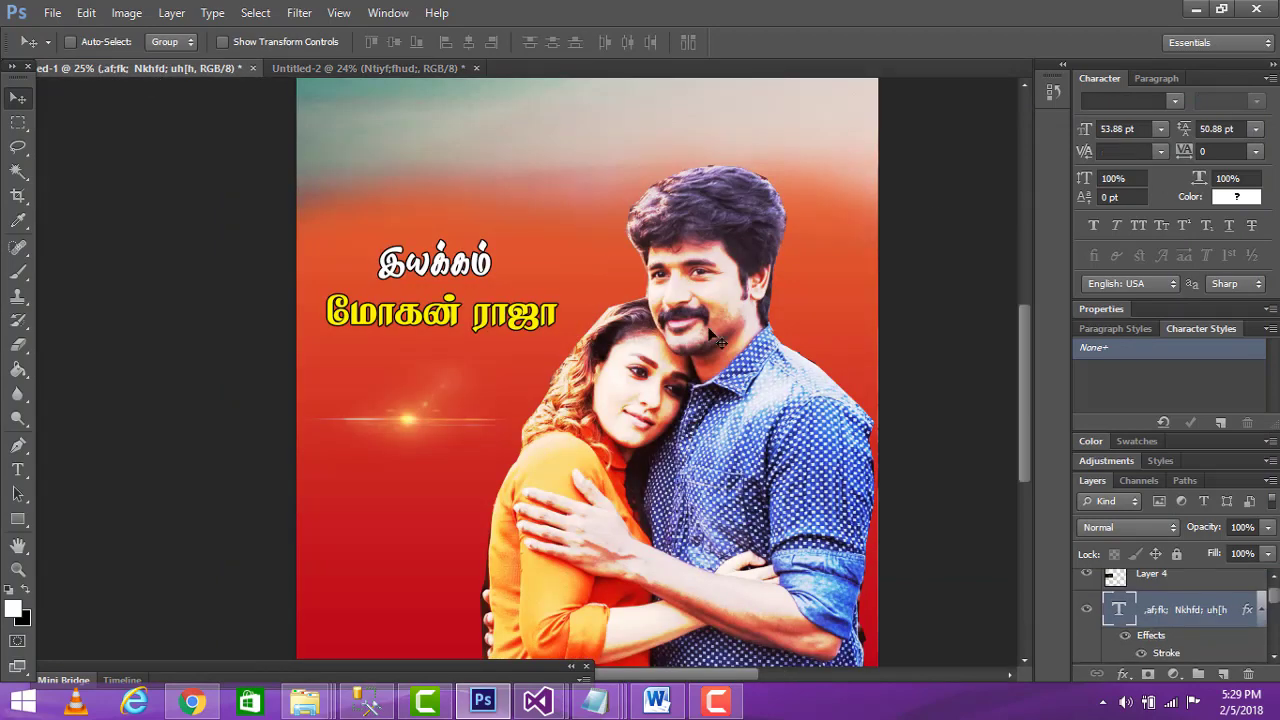
{"action": "scroll", "coordinate": [718, 338], "scroll_direction": "up", "scroll_amount": 5}
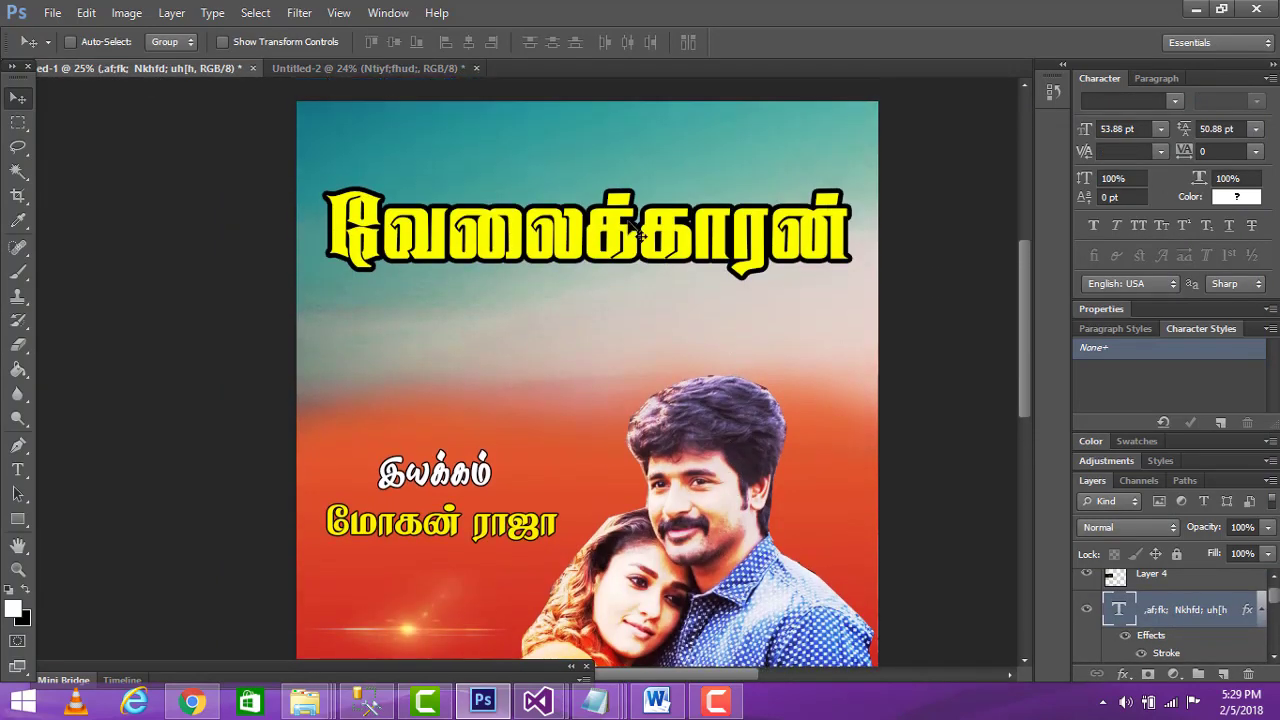
{"action": "left_click", "coordinate": [370, 68]}
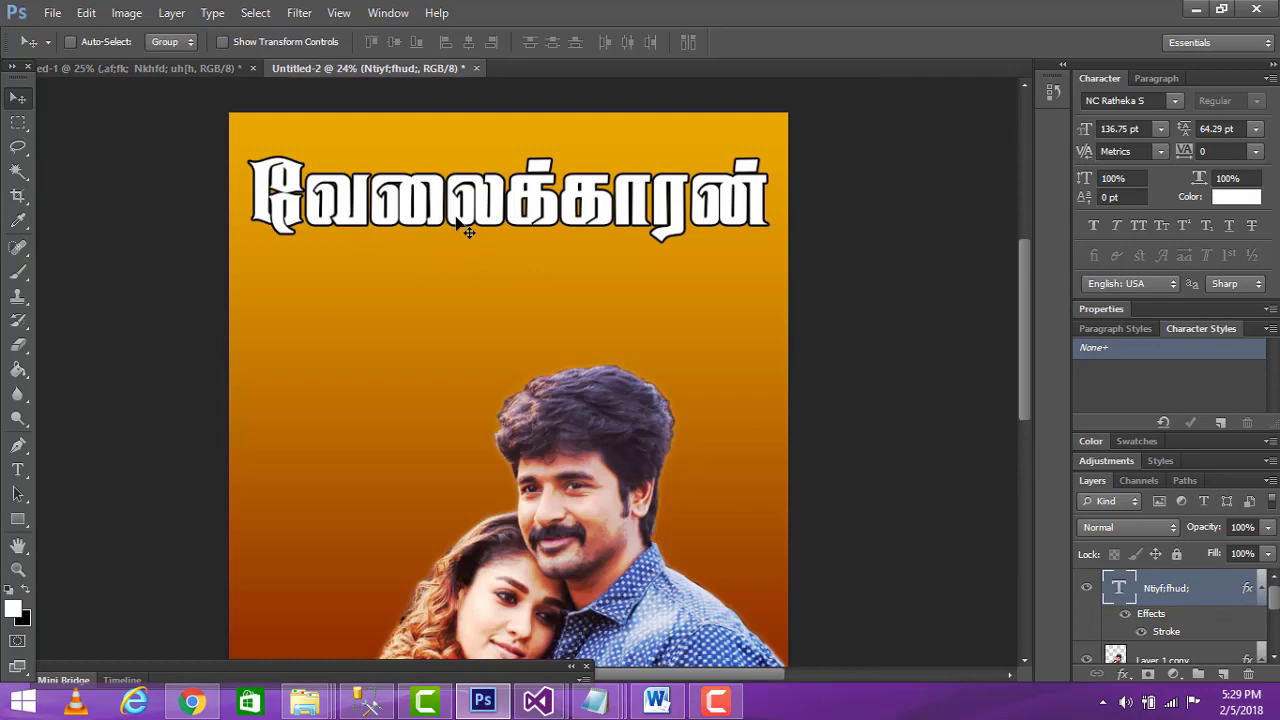
{"action": "left_click", "coordinate": [181, 68]}
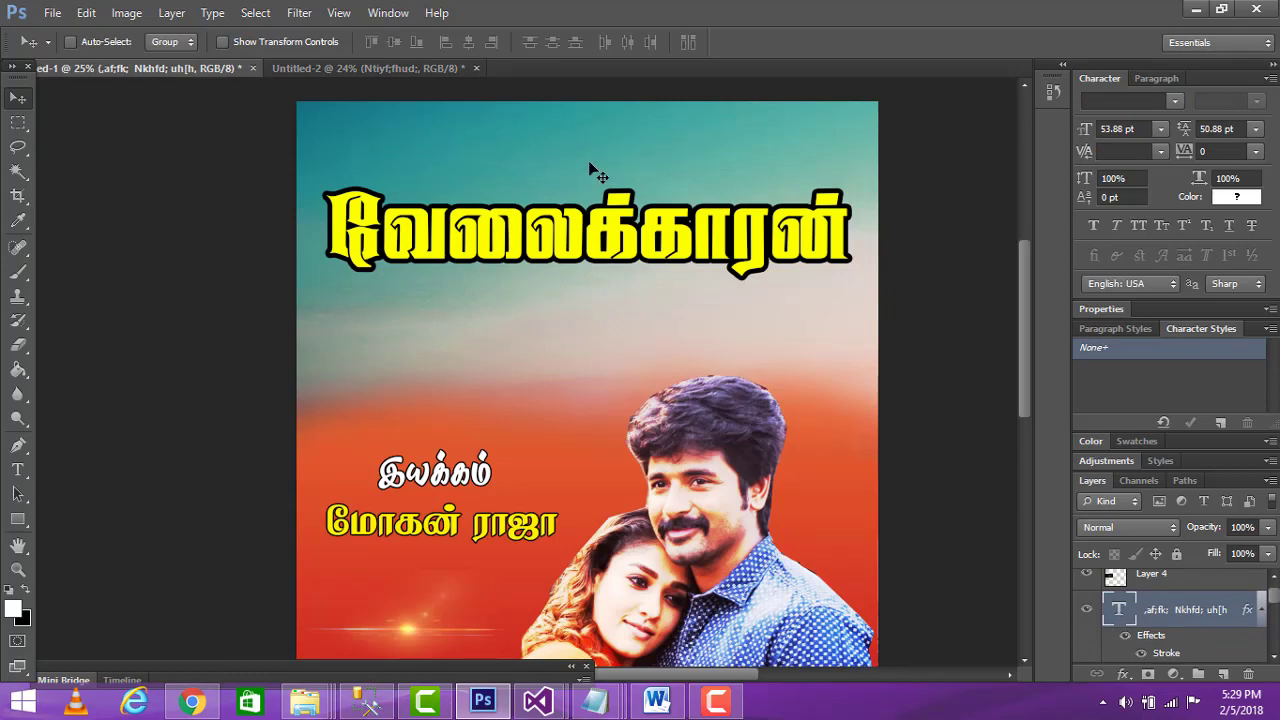
{"action": "left_click", "coordinate": [365, 68]}
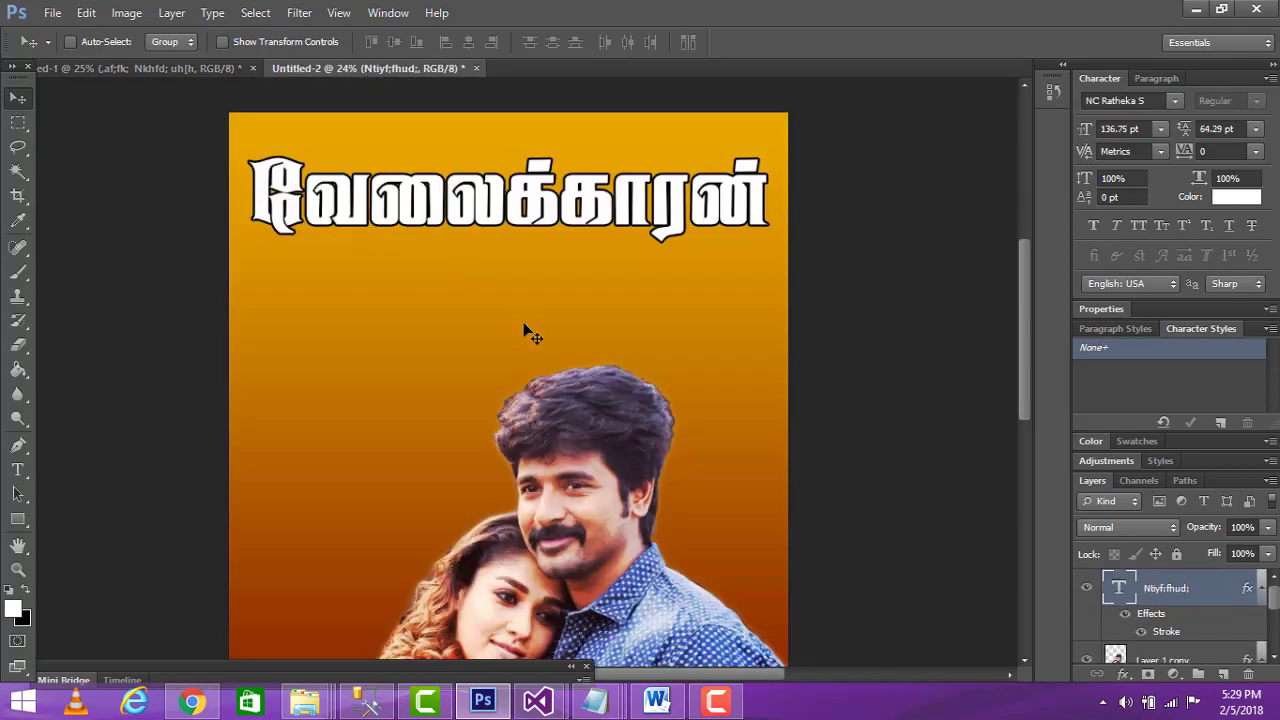
{"action": "scroll", "coordinate": [543, 352], "scroll_direction": "down", "scroll_amount": 2}
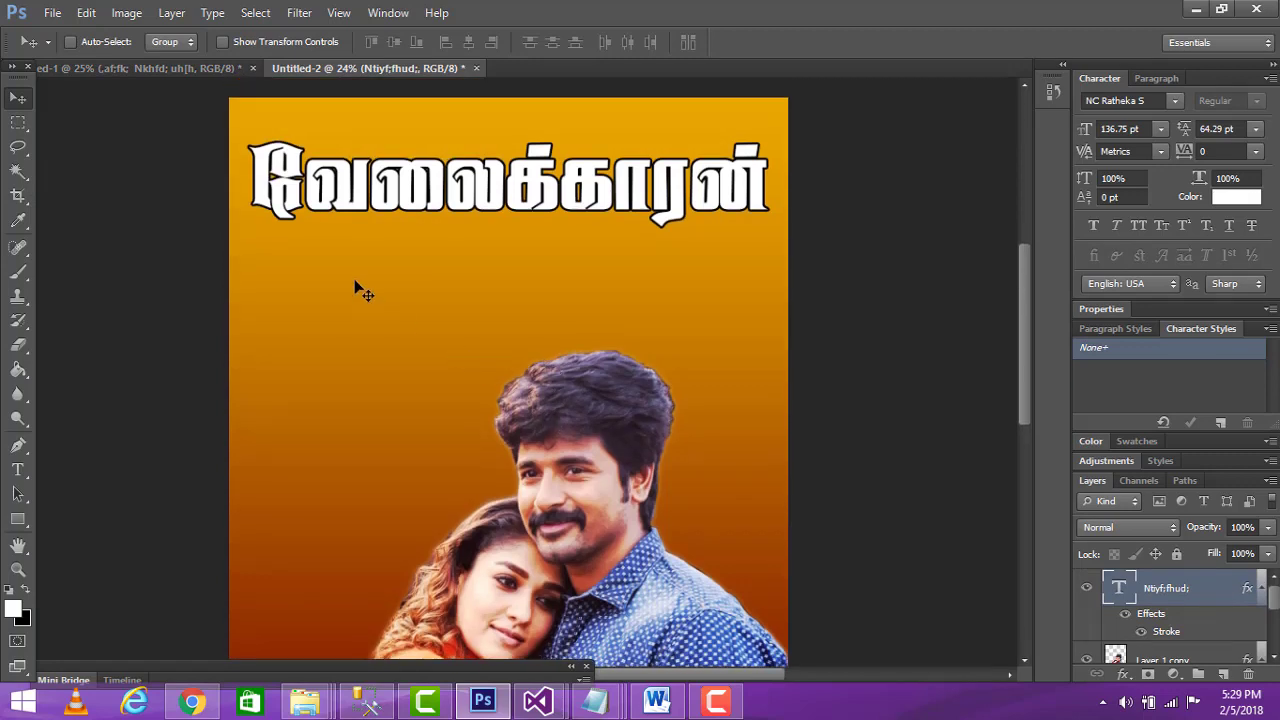
Open the empty-boat-under-the-dusk-sky wallpaper image from the asp.net1 folder.
{"action": "left_click", "coordinate": [52, 13]}
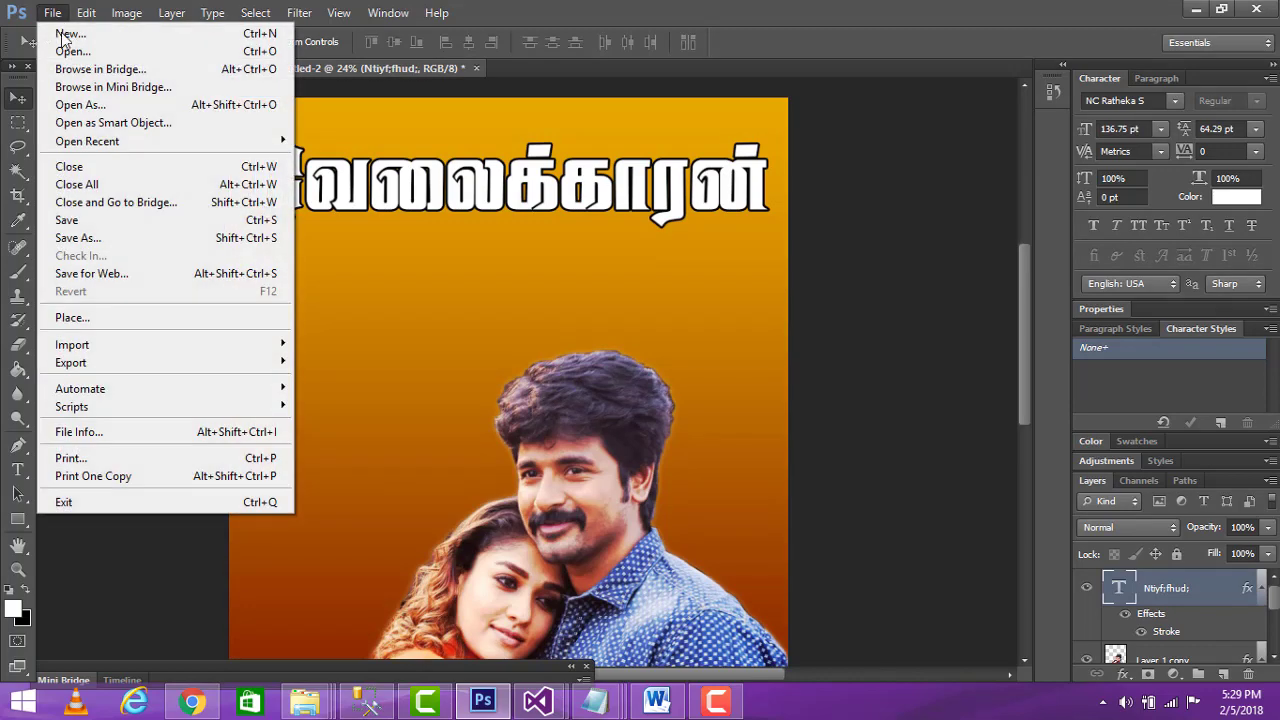
{"action": "left_click", "coordinate": [64, 49]}
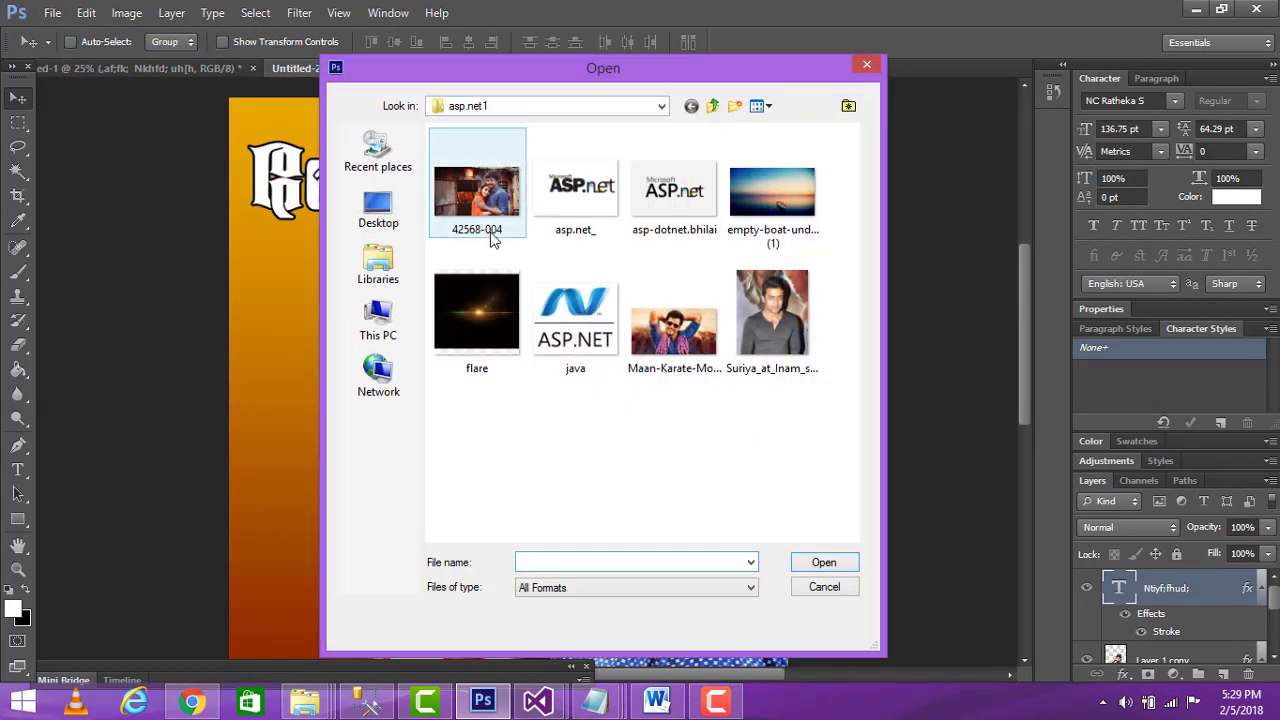
{"action": "left_click", "coordinate": [769, 184]}
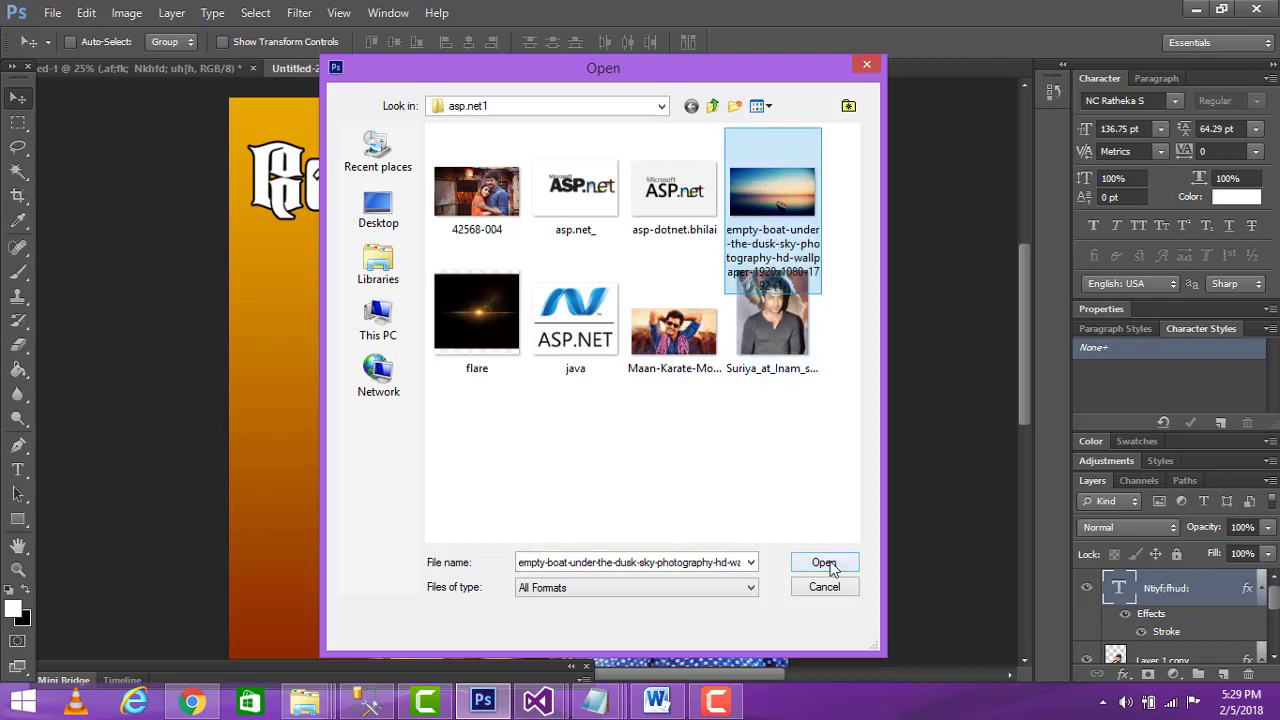
{"action": "left_click", "coordinate": [826, 563]}
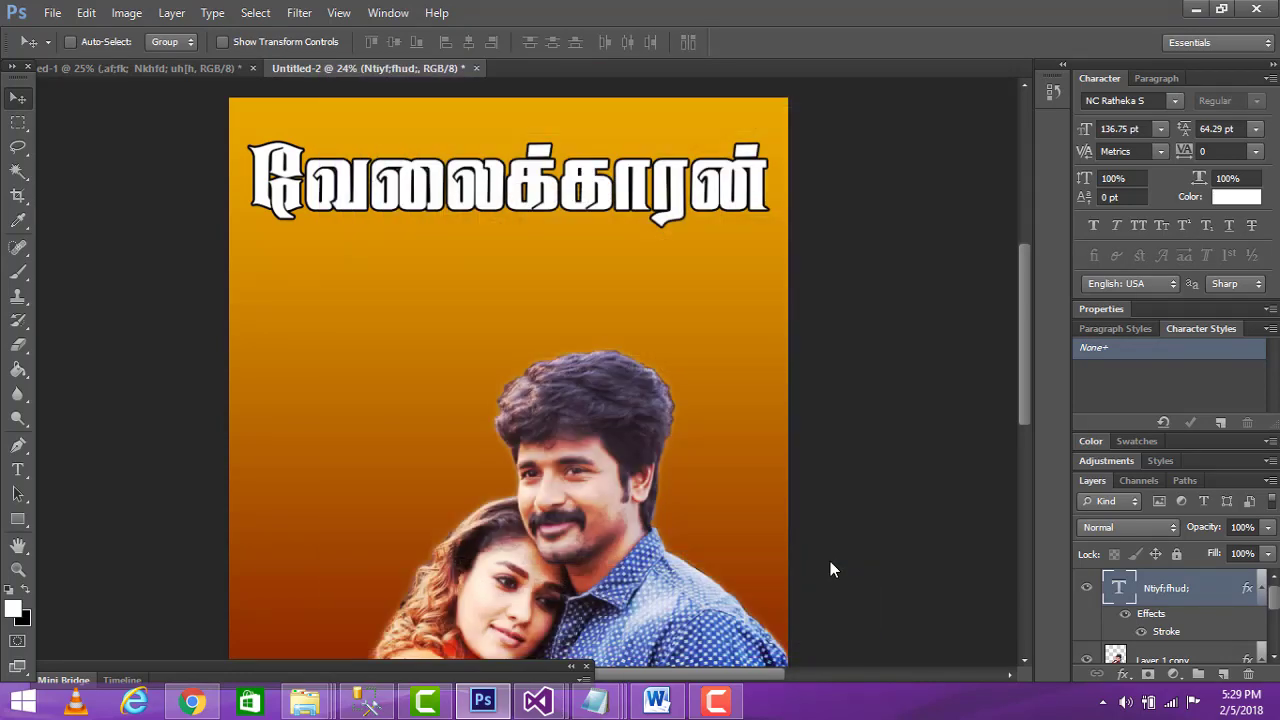
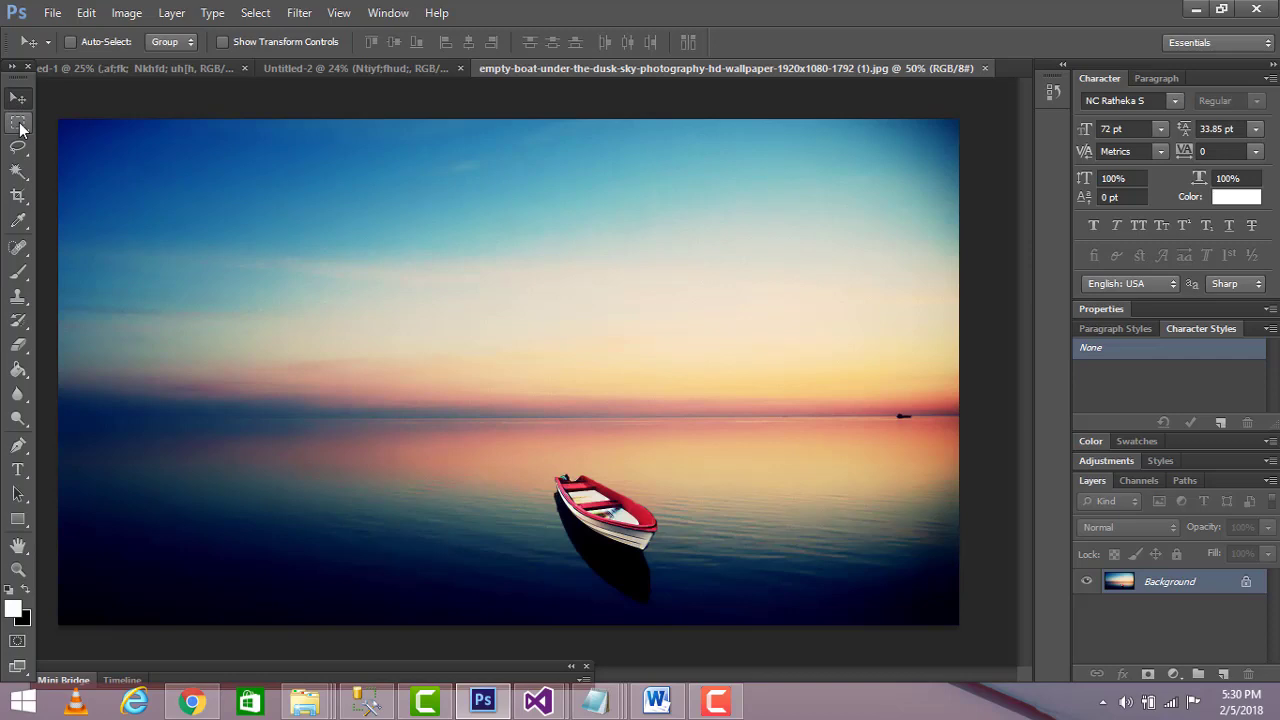
Select the sky above the horizon with a full-width rectangle, copy it into the poster's upper left corner, and close the wallpaper image.
{"action": "left_click", "coordinate": [18, 123]}
{"action": "left_click_drag", "start_coordinate": [74, 148], "coordinate": [960, 398]}
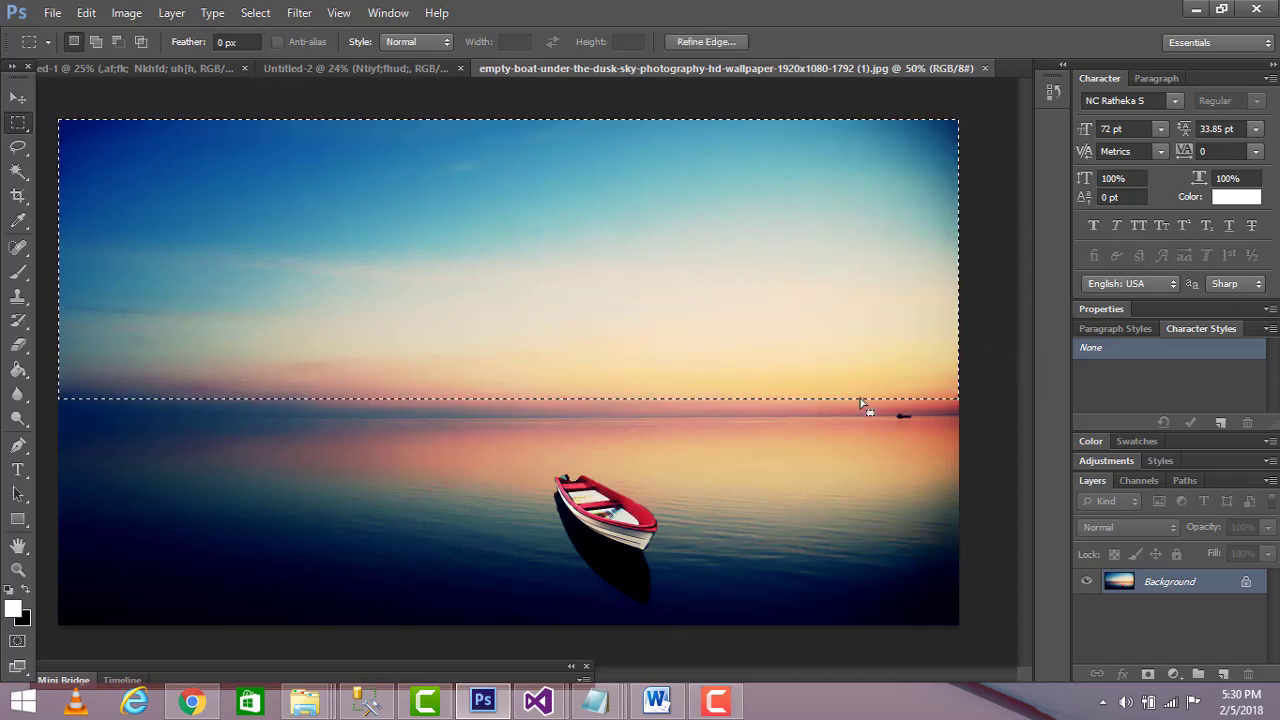
{"action": "left_click", "coordinate": [17, 100]}
{"action": "left_click_drag", "start_coordinate": [560, 68], "coordinate": [772, 263]}
{"action": "left_click_drag", "start_coordinate": [1001, 478], "coordinate": [391, 194]}
{"action": "left_click_drag", "start_coordinate": [872, 254], "coordinate": [167, 303]}
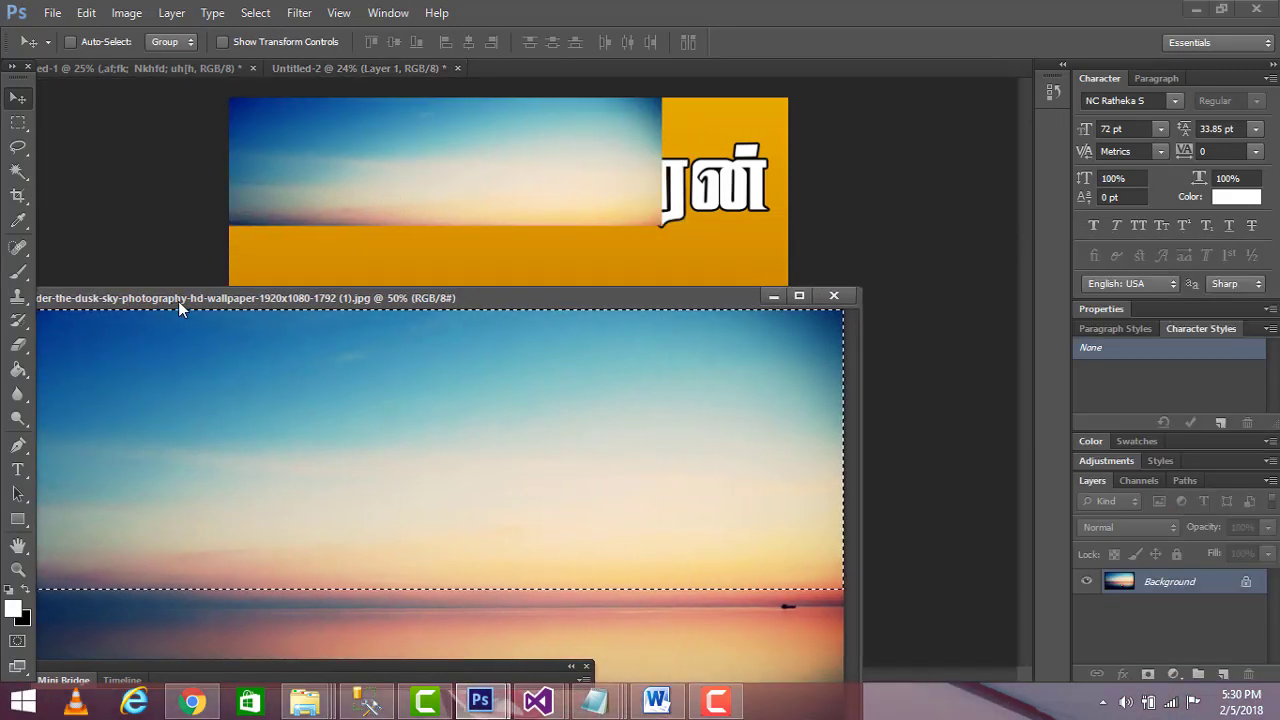
{"action": "left_click", "coordinate": [834, 297]}
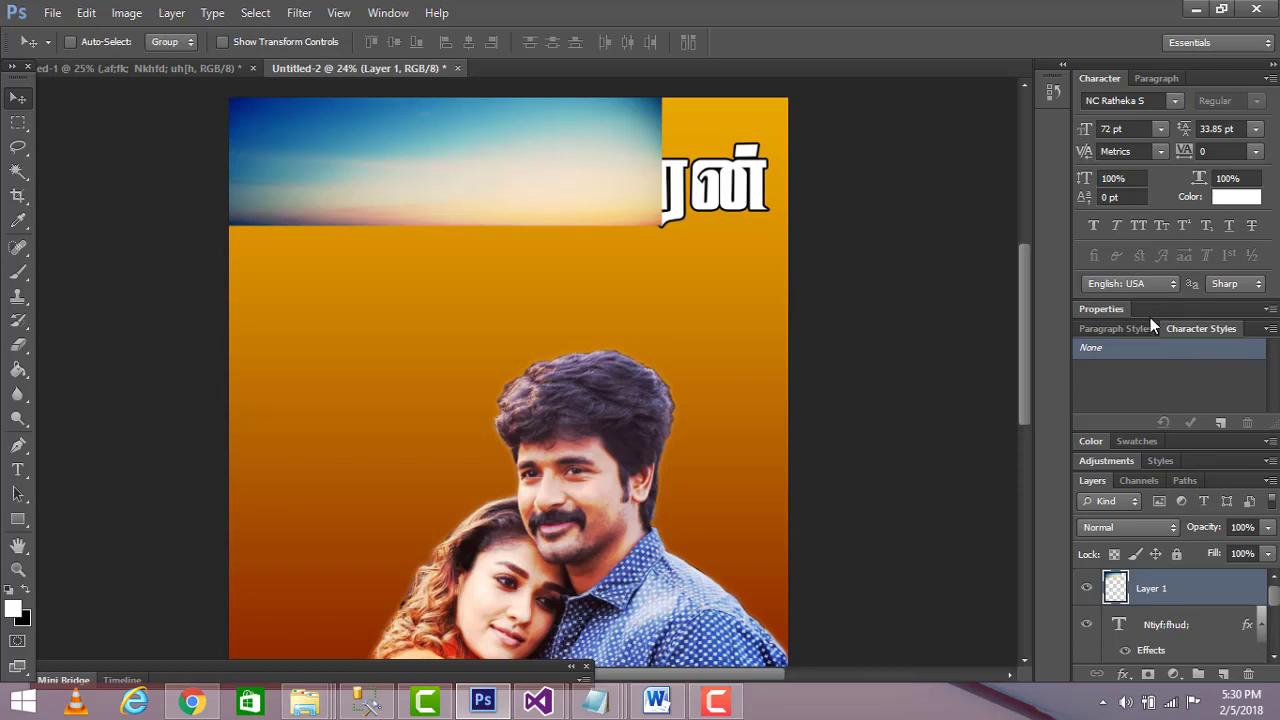
{"action": "left_click_drag", "start_coordinate": [1150, 316], "coordinate": [935, 171]}
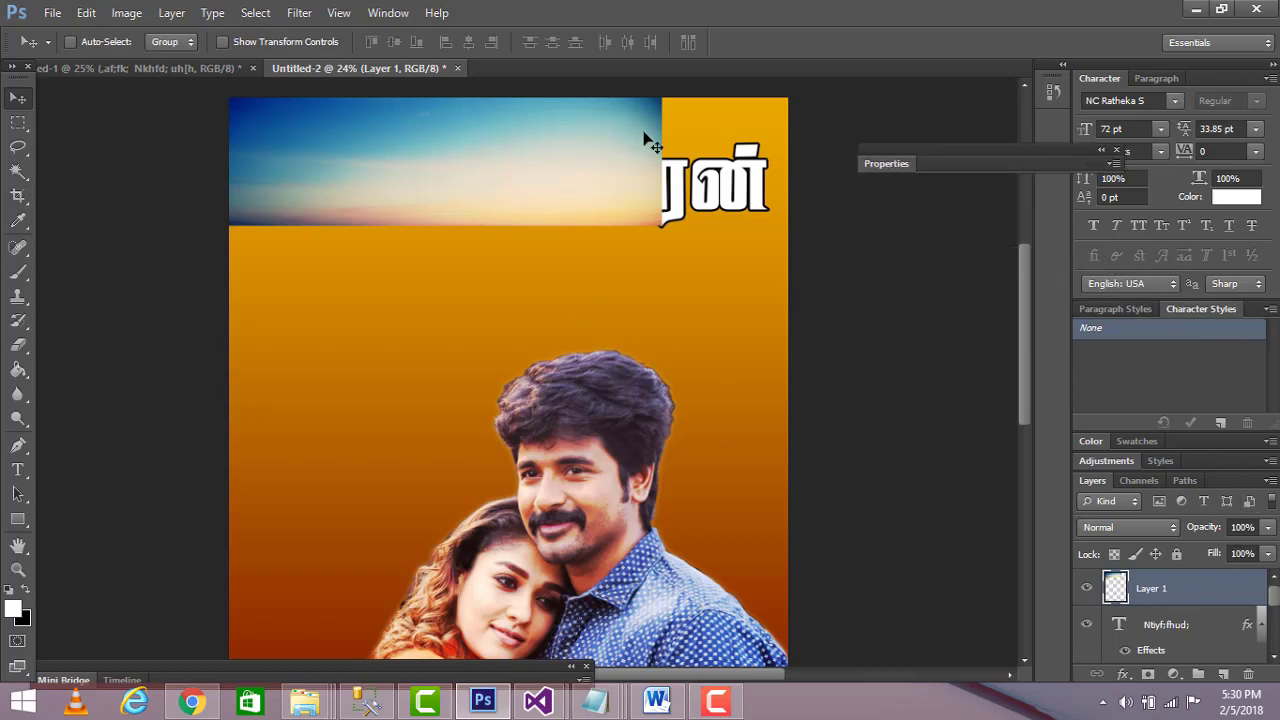
{"action": "left_click_drag", "start_coordinate": [1072, 158], "coordinate": [1160, 196]}
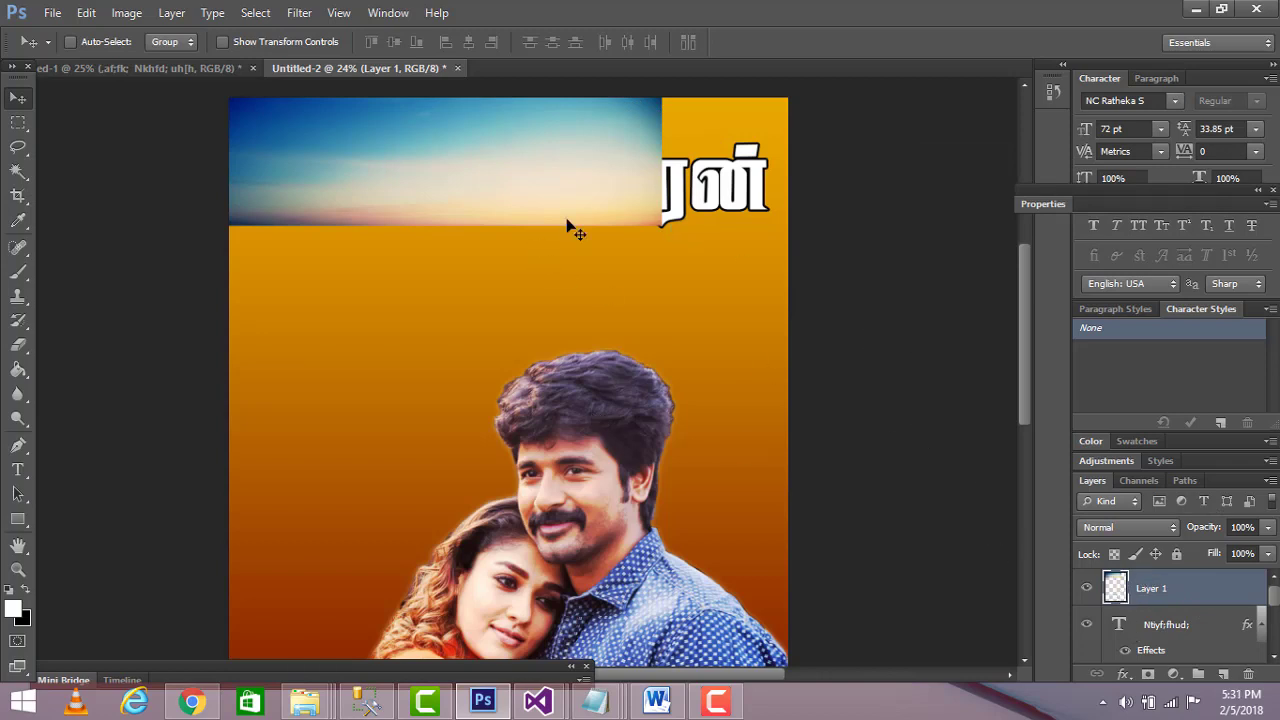
{"action": "mouse_move", "coordinate": [386, 174]}
{"action": "left_mouse_down"}
{"action": "mouse_move", "coordinate": [486, 451]}
{"action": "mouse_move", "coordinate": [386, 180]}
{"action": "mouse_move", "coordinate": [394, 171]}
{"action": "mouse_move", "coordinate": [382, 172]}
{"action": "left_mouse_up"}
{"action": "scroll", "coordinate": [1218, 600], "scroll_direction": "down", "scroll_amount": 1}
{"action": "scroll", "coordinate": [1220, 603], "scroll_direction": "up", "scroll_amount": 1}
Reorder the layers so the Tamil title text sits above the sky image.
{"action": "left_click", "coordinate": [1163, 630]}
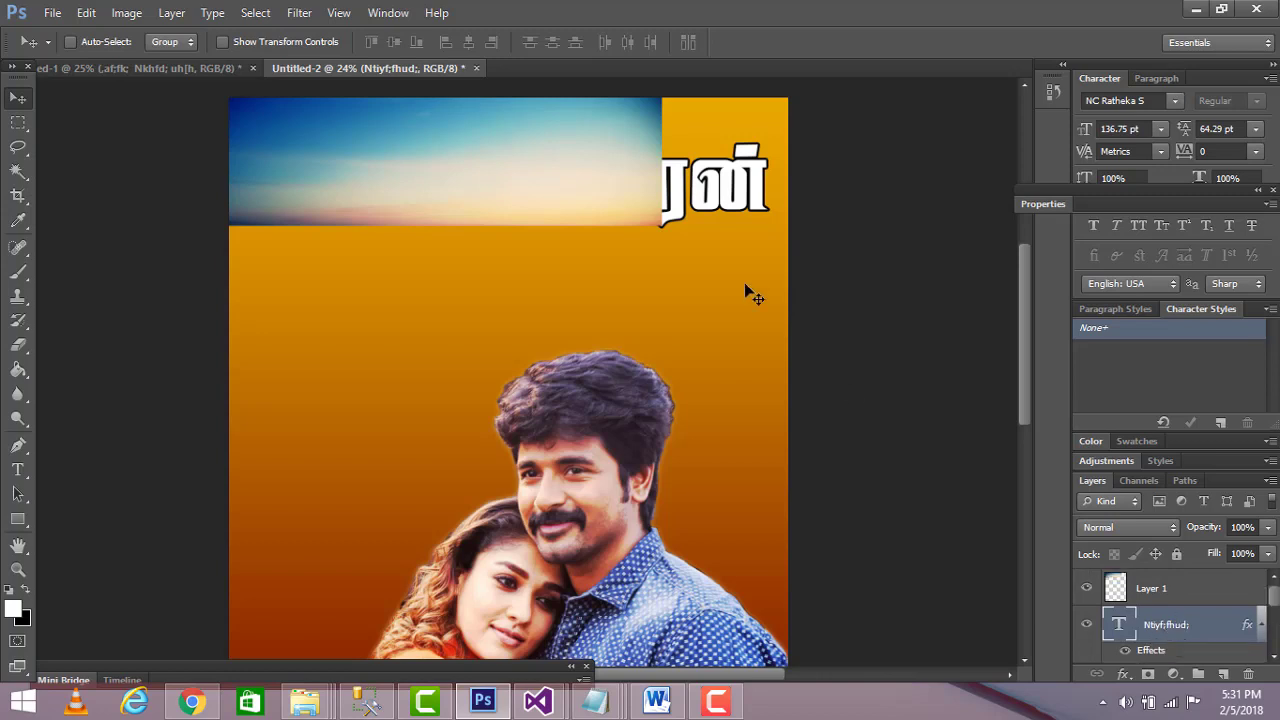
{"action": "left_click", "coordinate": [1162, 587]}
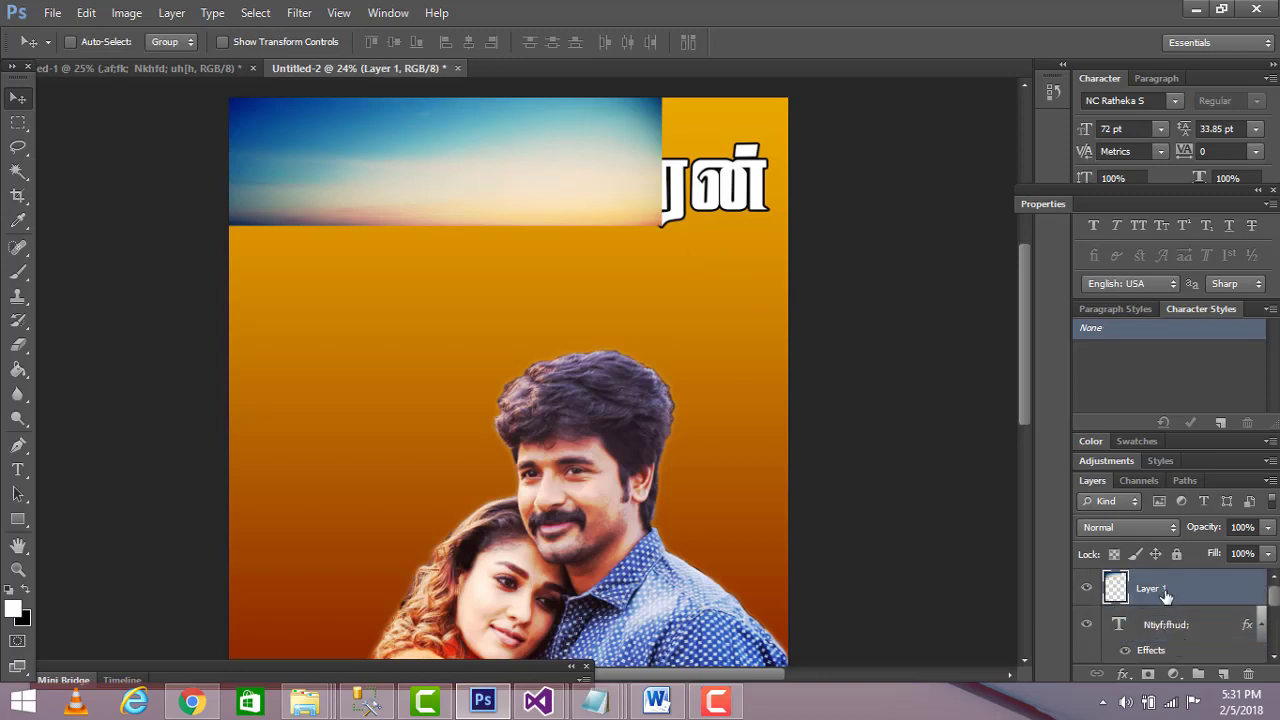
{"action": "left_click", "coordinate": [1164, 630]}
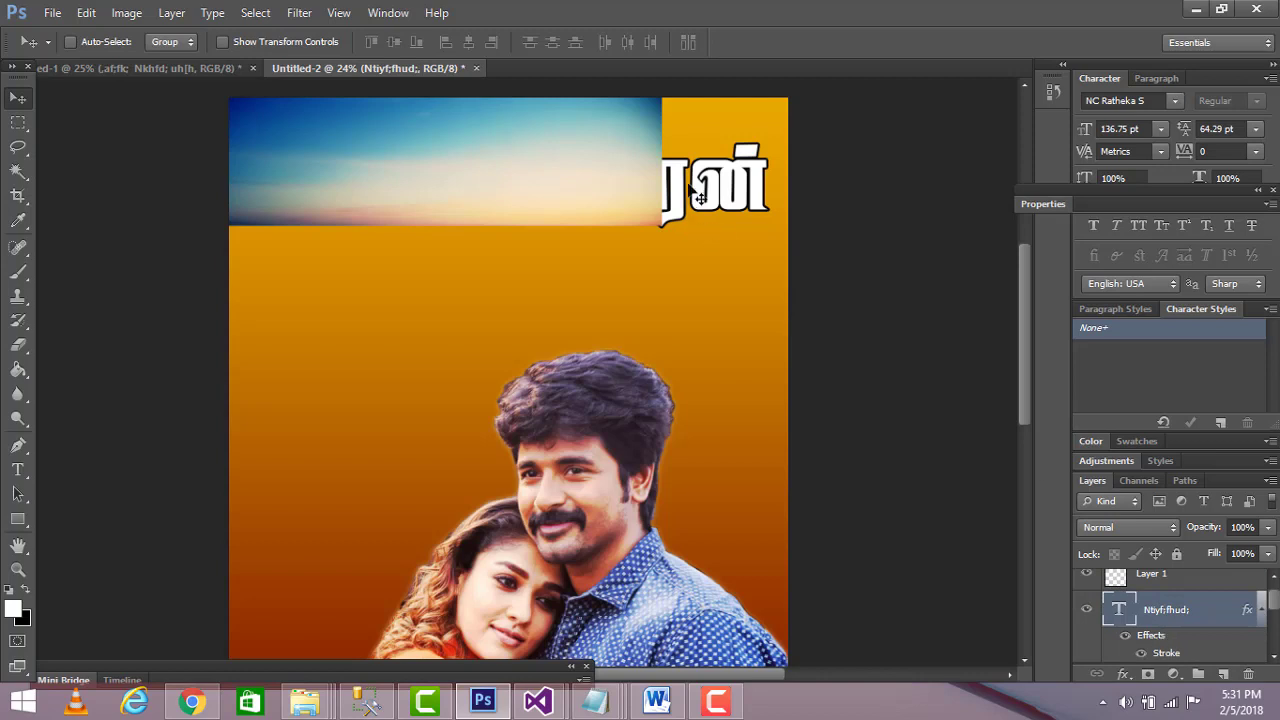
{"action": "left_click_drag", "start_coordinate": [1155, 622], "coordinate": [1188, 577]}
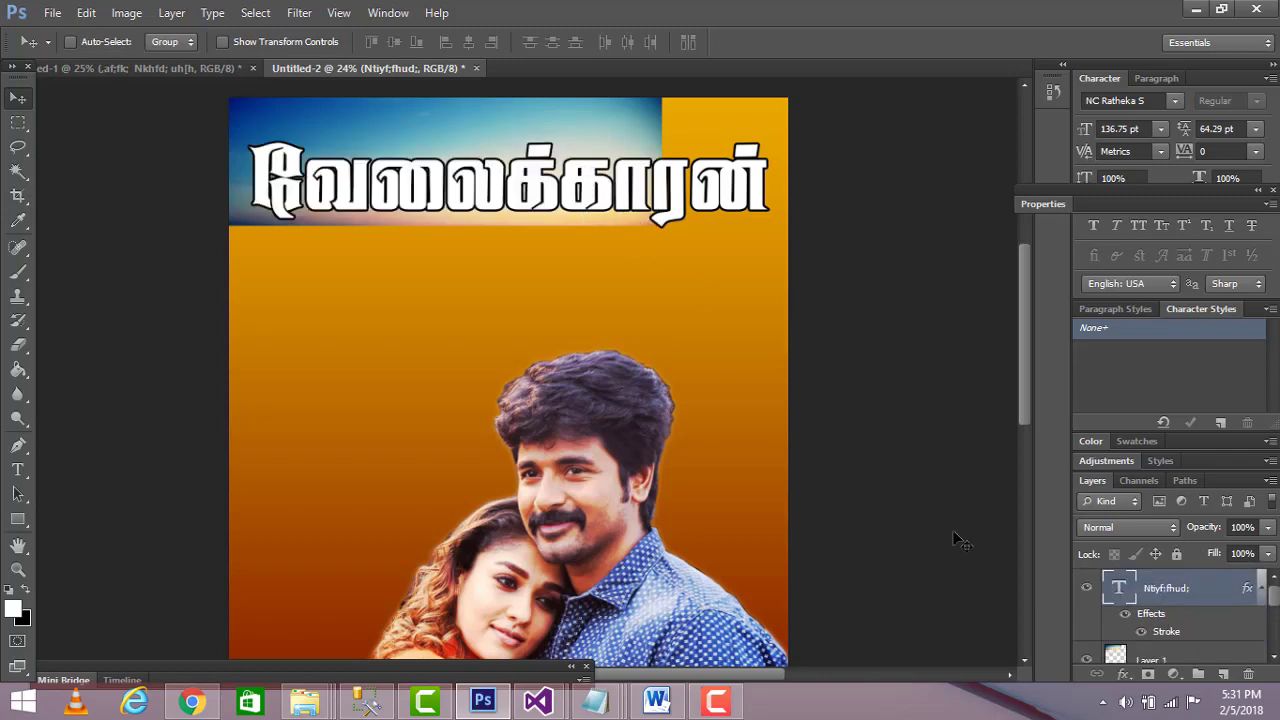
Scale the sky image layer to about 188% with Free Transform and position it across the full width of the poster's upper part.
{"action": "left_click", "coordinate": [1123, 655]}
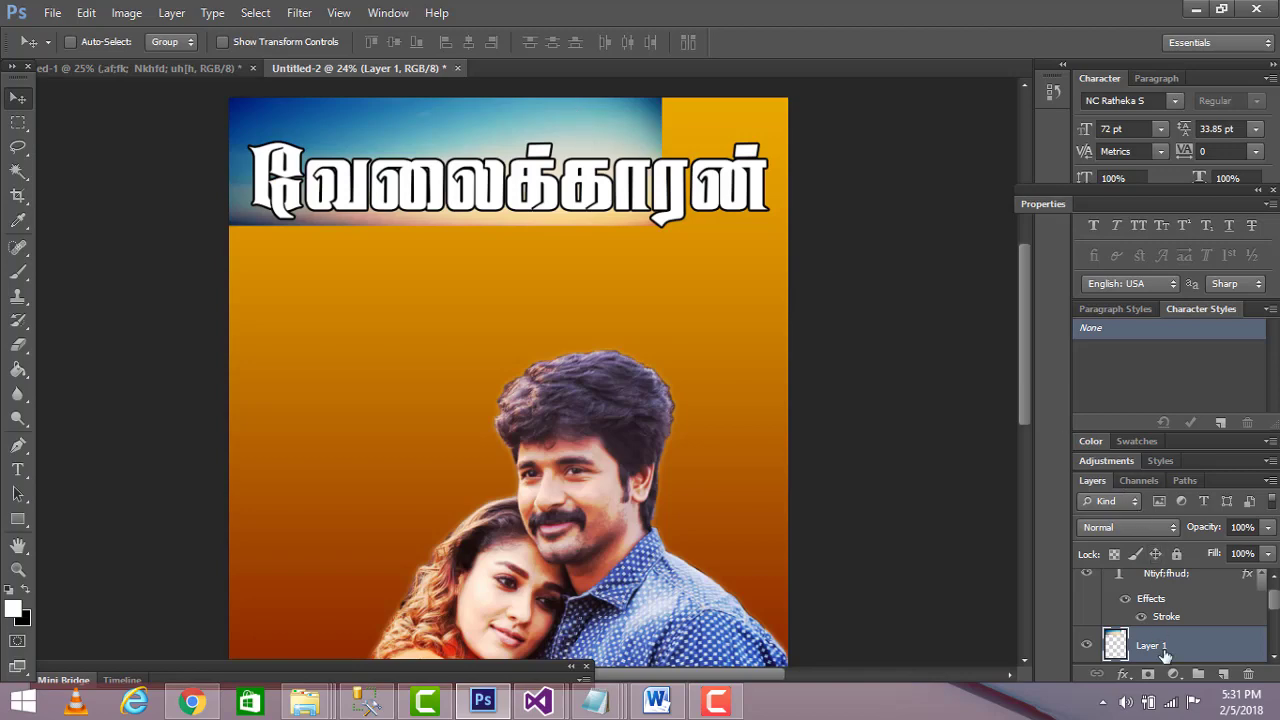
{"action": "left_click", "coordinate": [86, 13]}
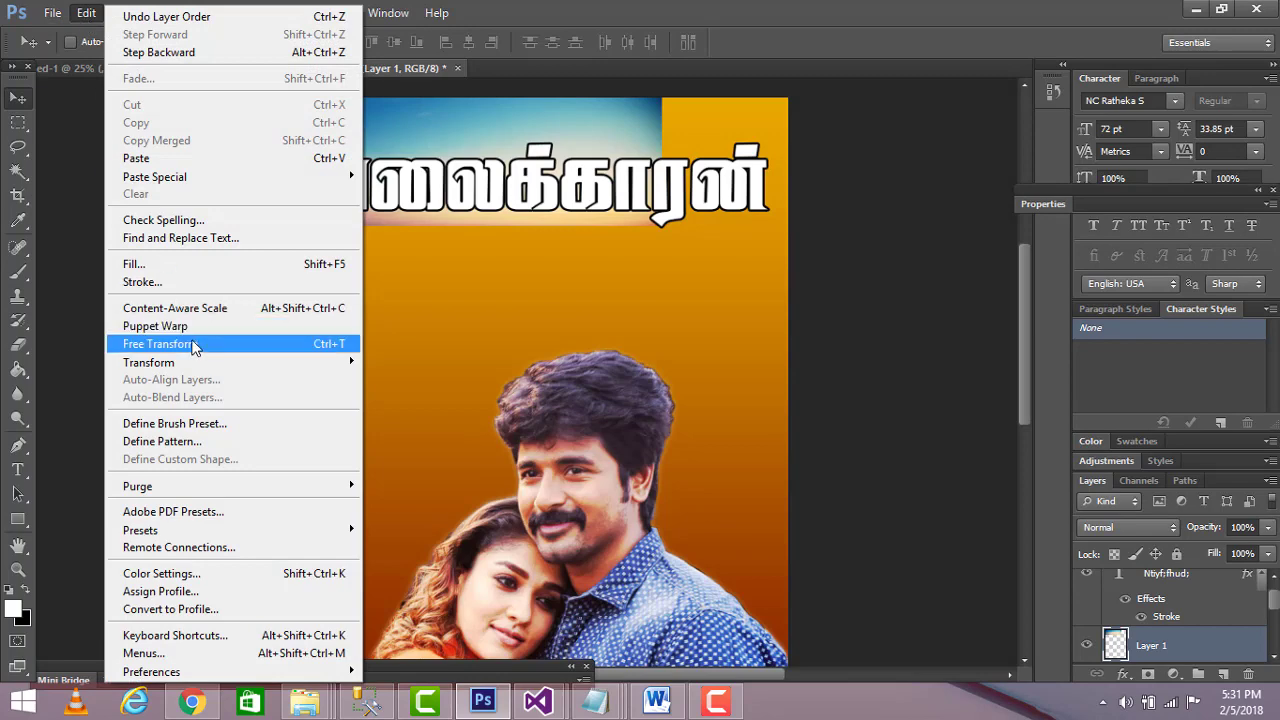
{"action": "left_click", "coordinate": [191, 343]}
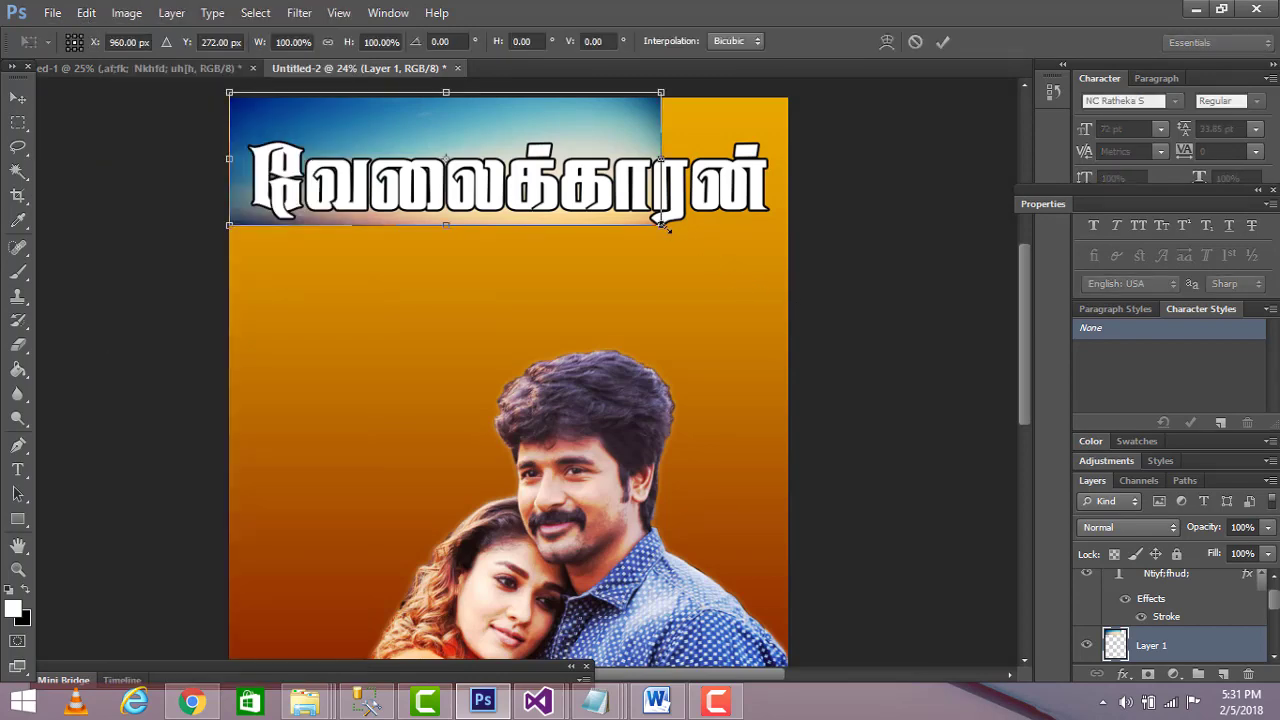
{"action": "left_click_drag", "start_coordinate": [662, 226], "coordinate": [985, 326]}
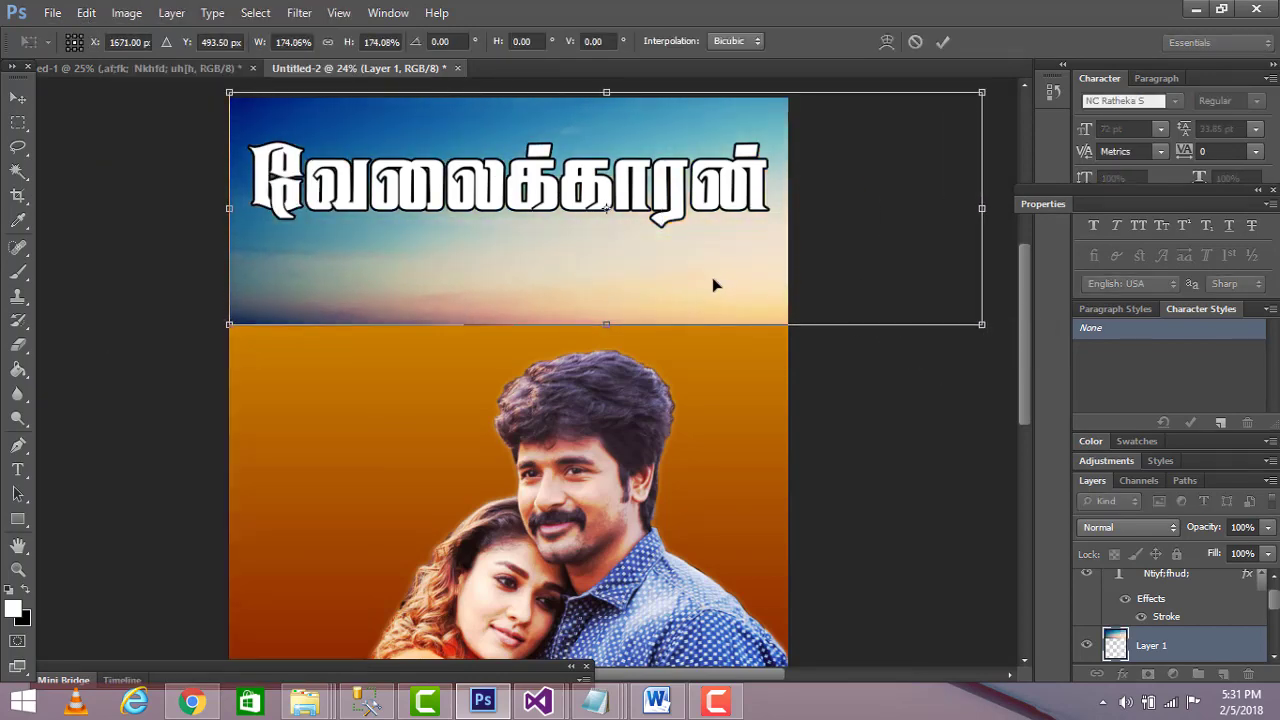
{"action": "left_click_drag", "start_coordinate": [701, 250], "coordinate": [611, 248]}
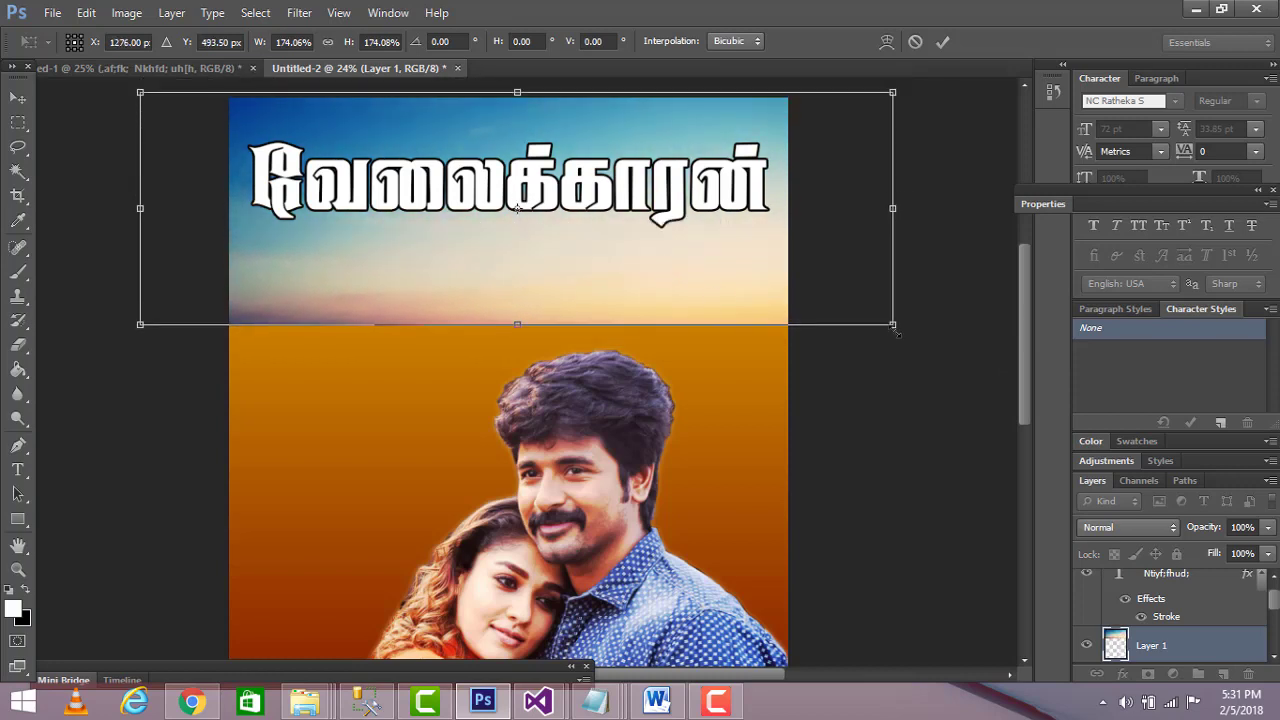
{"action": "left_click_drag", "start_coordinate": [896, 330], "coordinate": [955, 349]}
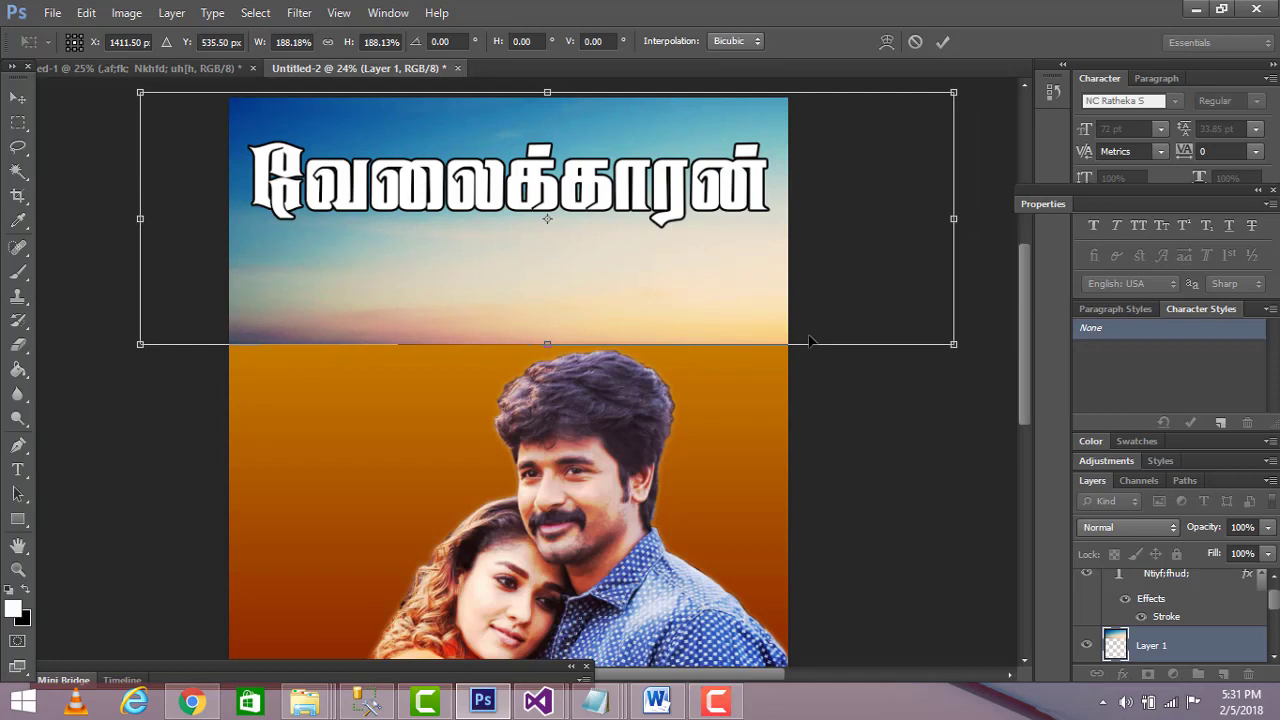
{"action": "key", "text": "Return"}
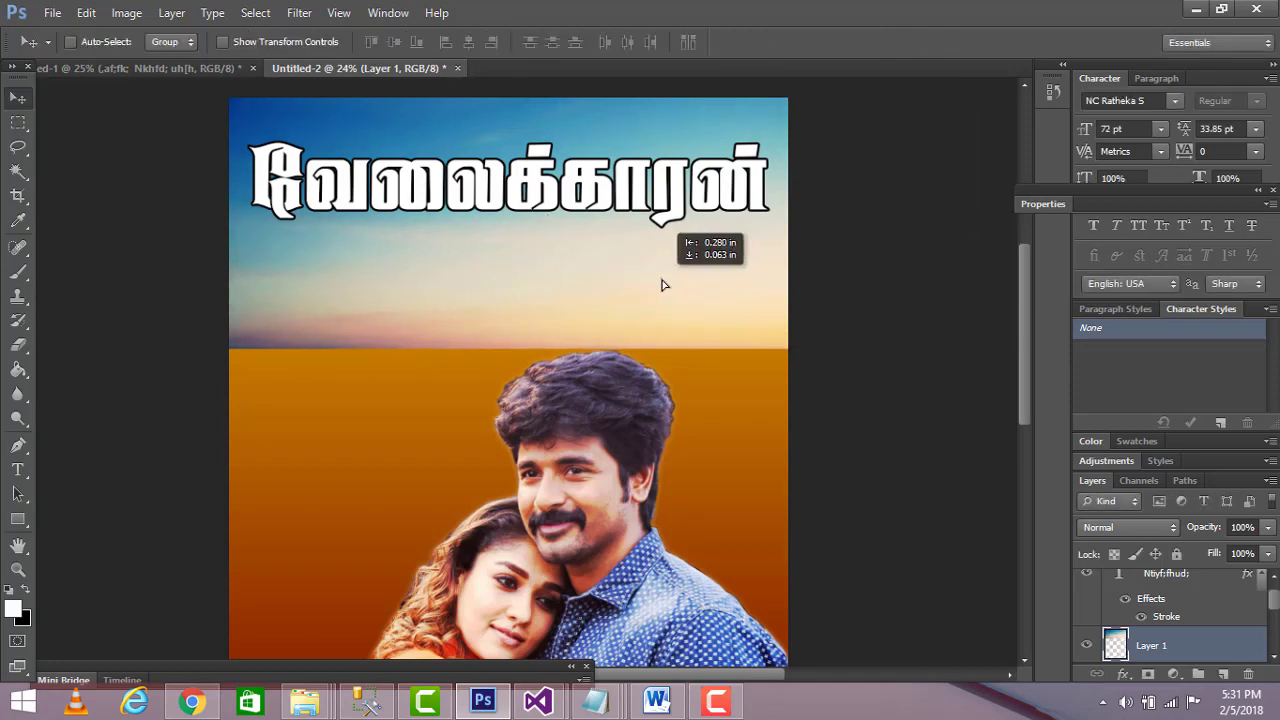
{"action": "left_click_drag", "start_coordinate": [647, 285], "coordinate": [645, 293]}
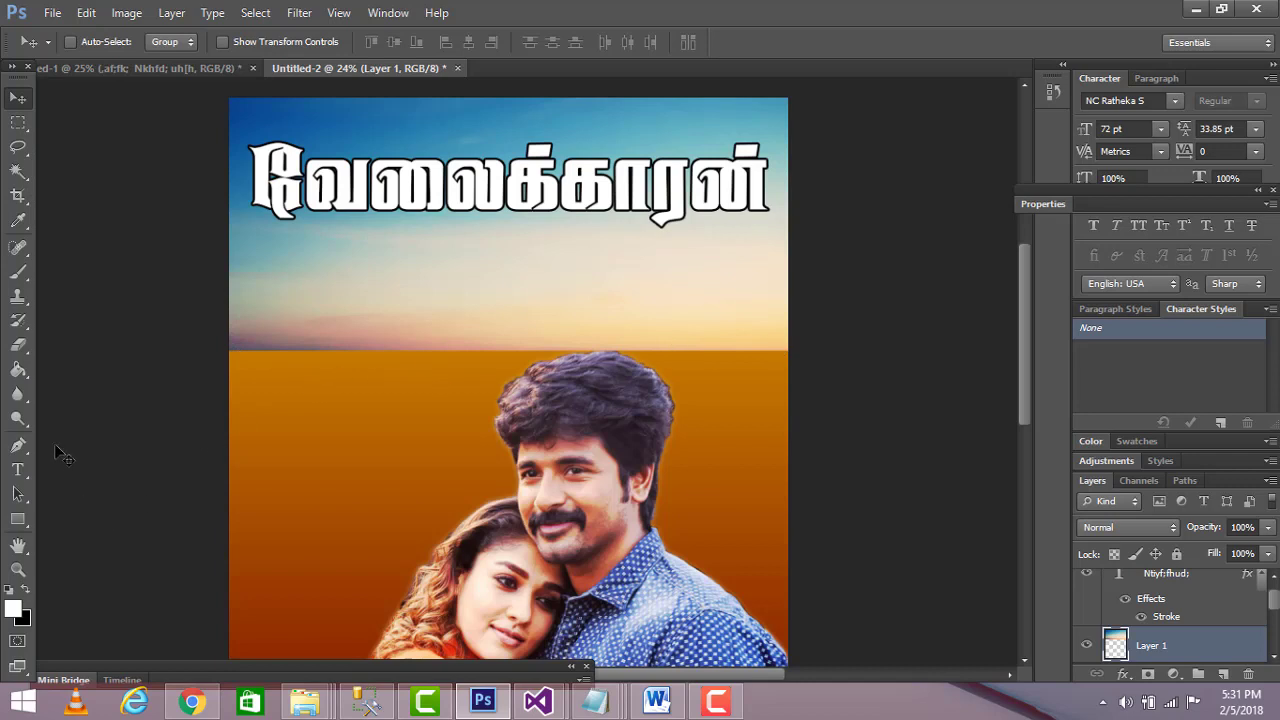
Set up the Eraser with 30% opacity and a soft 463 px brush at 0% hardness.
{"action": "left_click", "coordinate": [19, 350]}
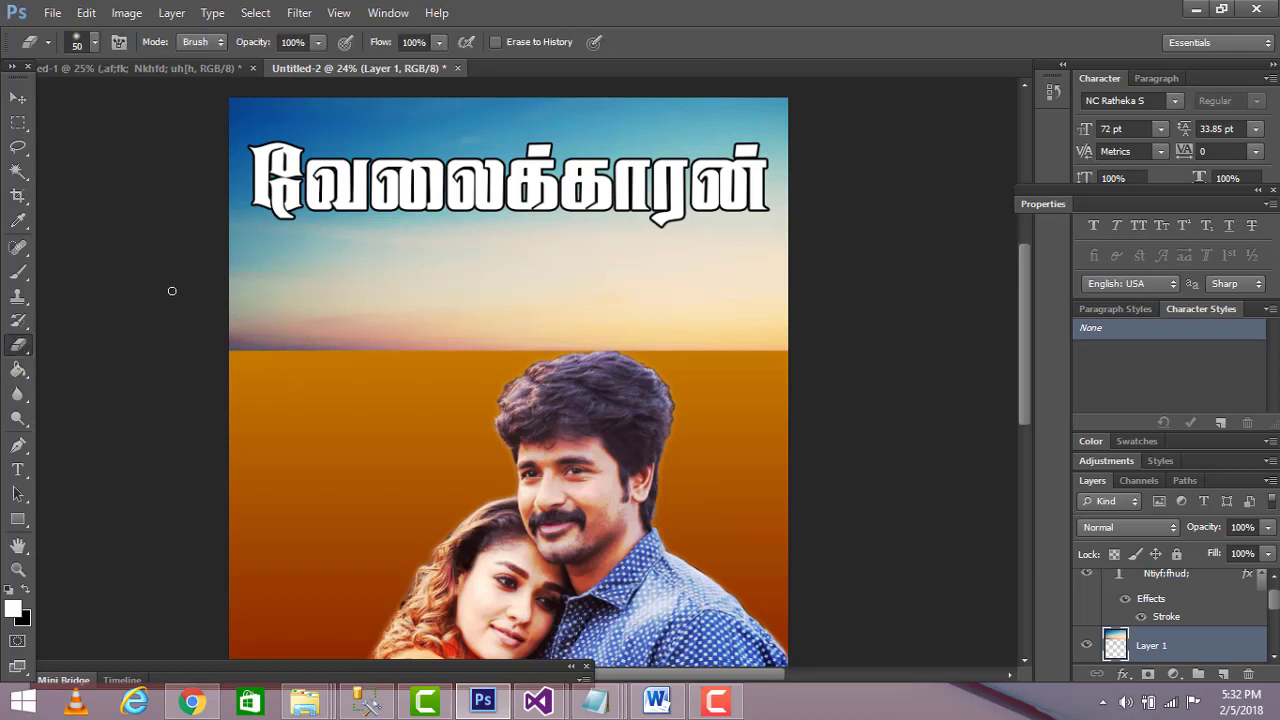
{"action": "left_click", "coordinate": [316, 44]}
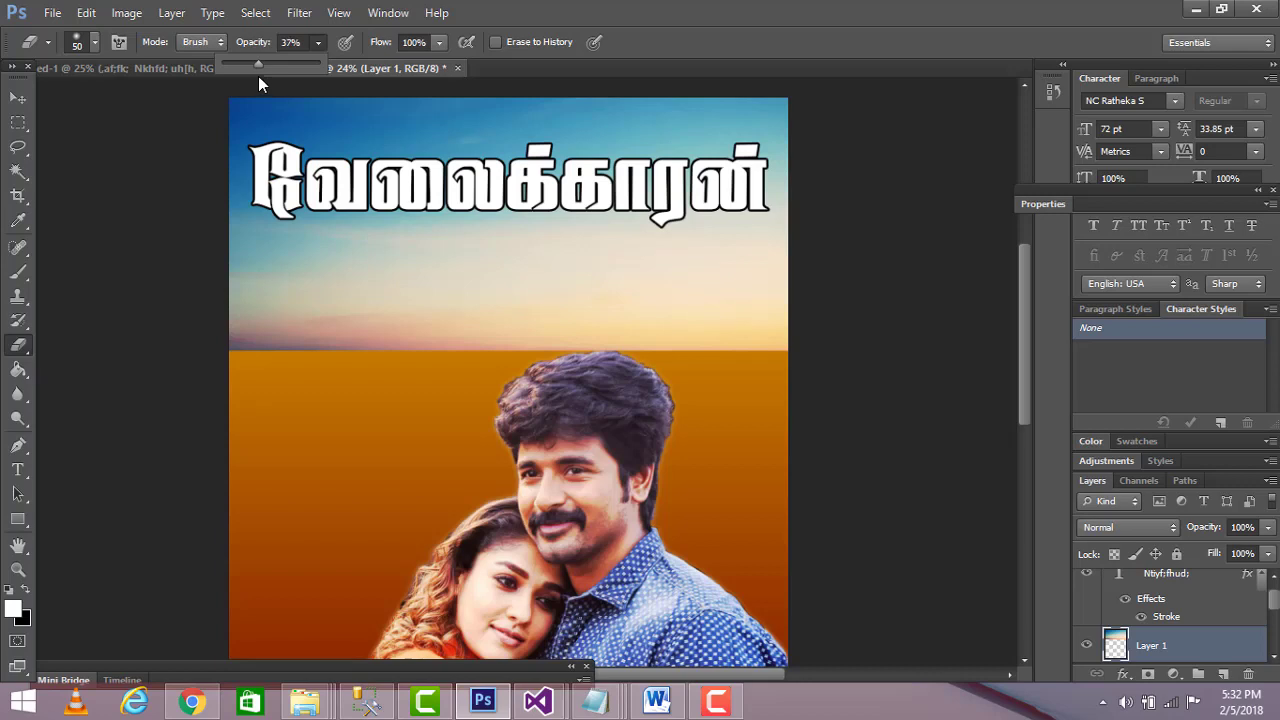
{"action": "left_click_drag", "start_coordinate": [258, 77], "coordinate": [252, 73]}
{"action": "left_click", "coordinate": [96, 42]}
{"action": "left_click_drag", "start_coordinate": [76, 101], "coordinate": [140, 97]}
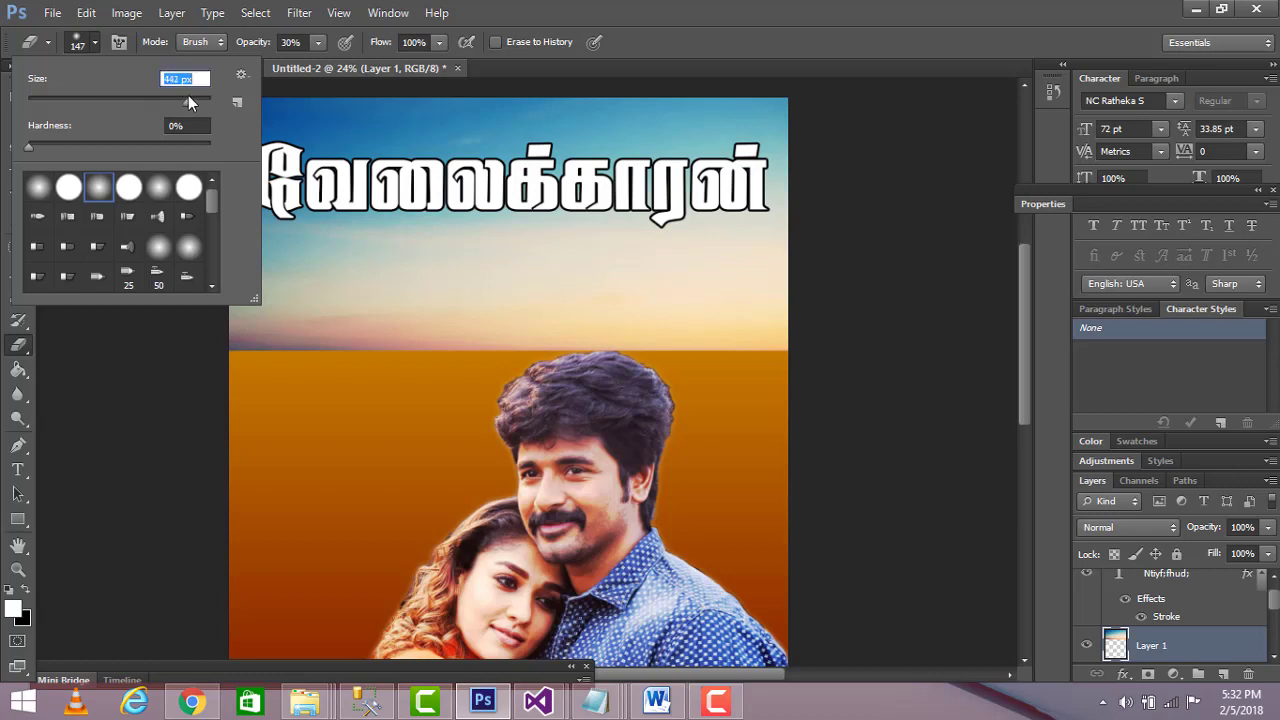
{"action": "left_click_drag", "start_coordinate": [188, 95], "coordinate": [191, 95]}
{"action": "key", "text": "Return"}
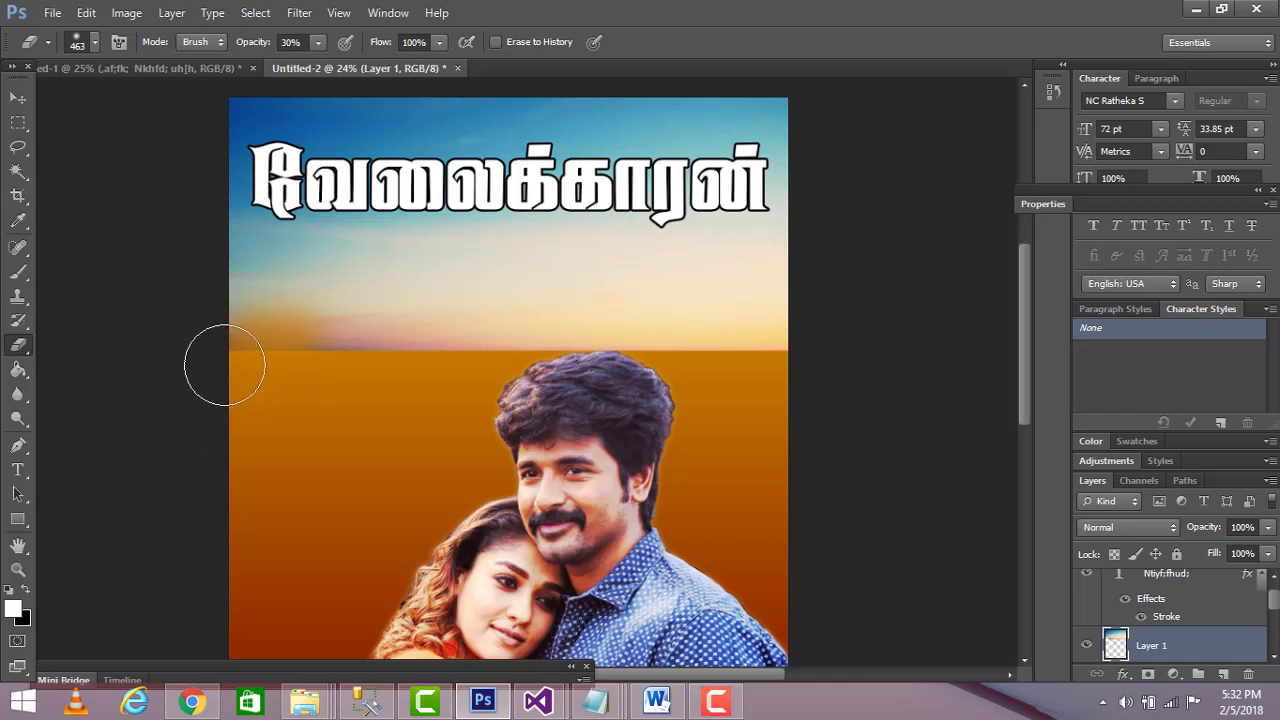
Erase the sky image's hard lower edge across the full width so it fades softly into the orange gradient.
{"action": "left_click_drag", "start_coordinate": [288, 328], "coordinate": [260, 334]}
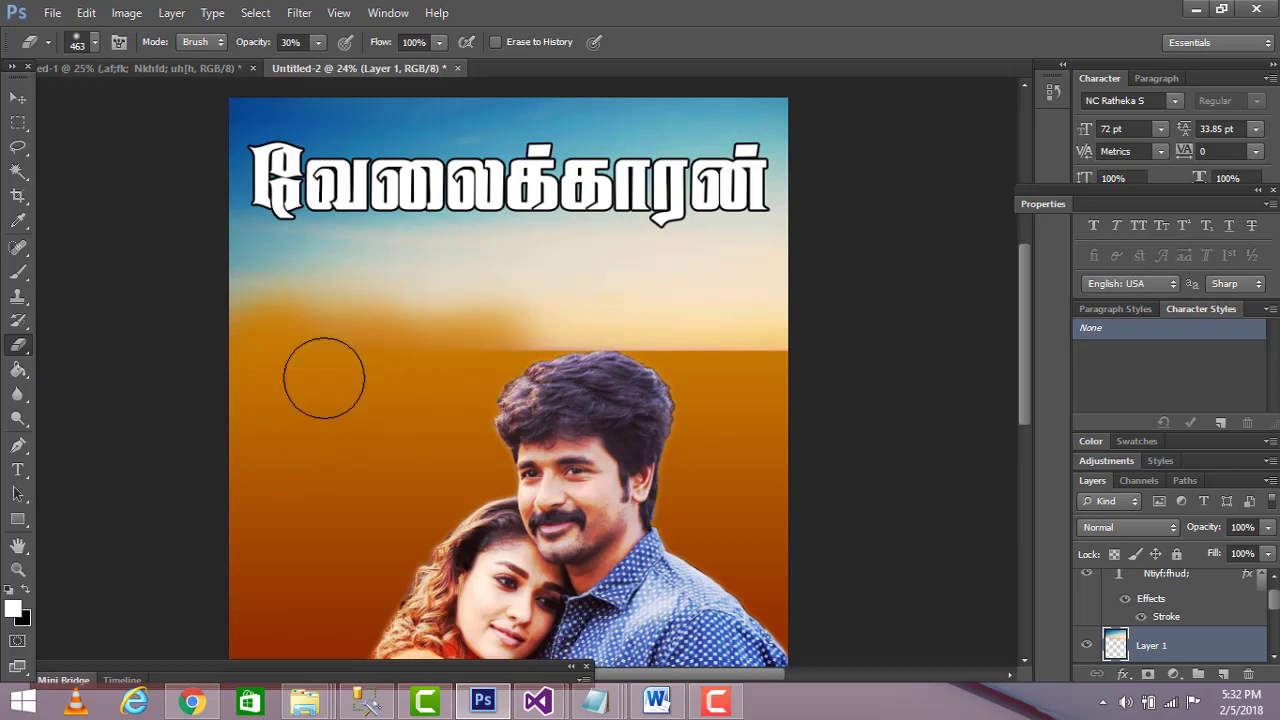
{"action": "mouse_move", "coordinate": [323, 374]}
{"action": "left_mouse_down"}
{"action": "mouse_move", "coordinate": [507, 310]}
{"action": "mouse_move", "coordinate": [362, 433]}
{"action": "mouse_move", "coordinate": [505, 358]}
{"action": "mouse_move", "coordinate": [570, 353]}
{"action": "mouse_move", "coordinate": [470, 414]}
{"action": "mouse_move", "coordinate": [566, 367]}
{"action": "left_mouse_up"}
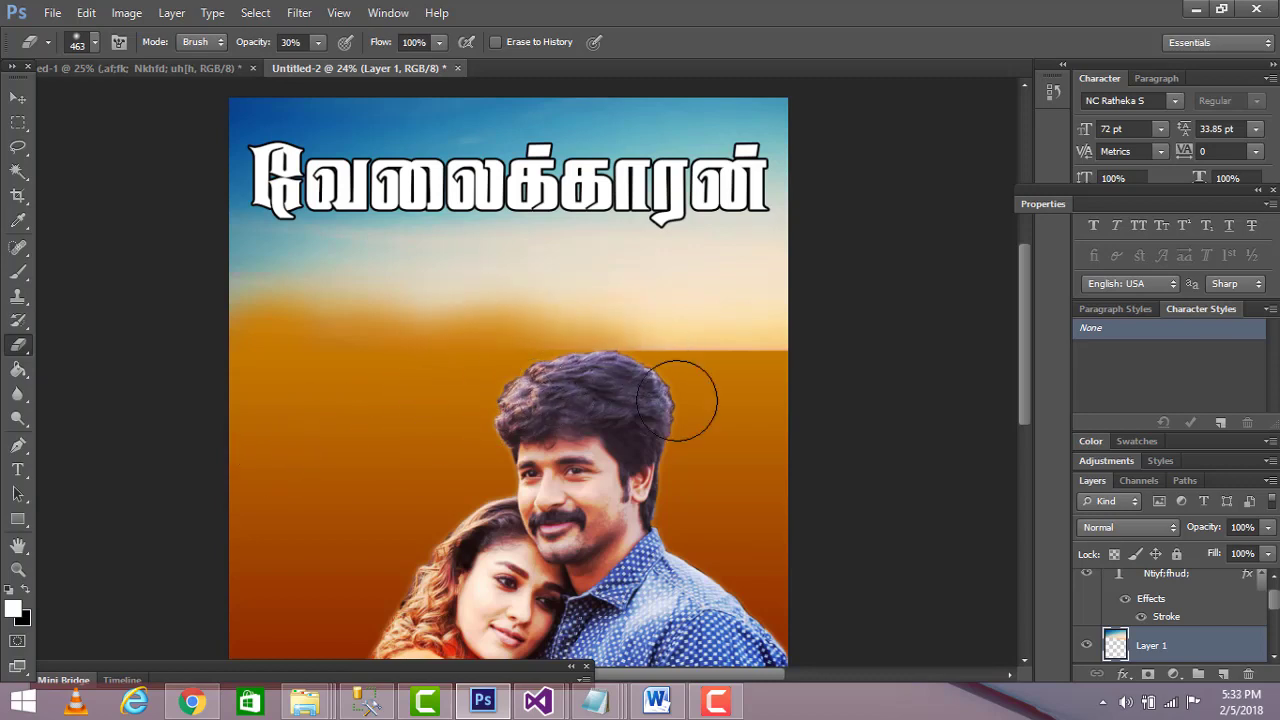
{"action": "left_click_drag", "start_coordinate": [716, 368], "coordinate": [584, 381]}
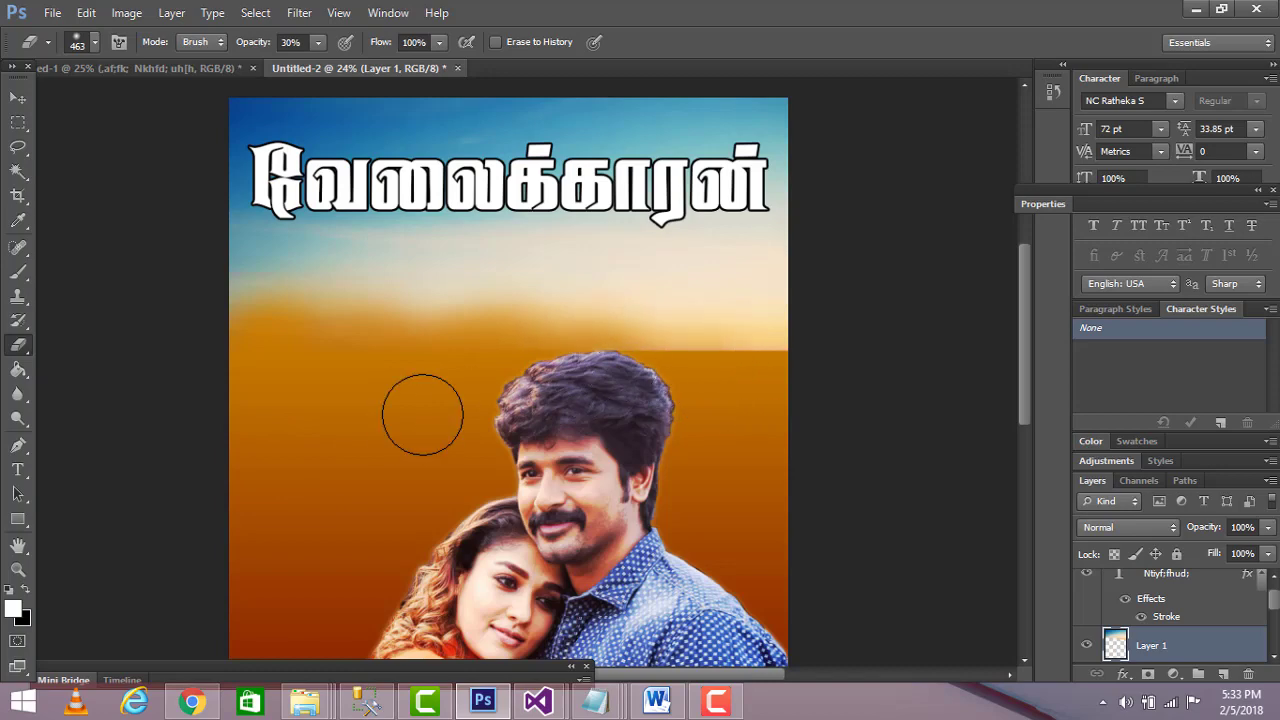
{"action": "left_click", "coordinate": [90, 13]}
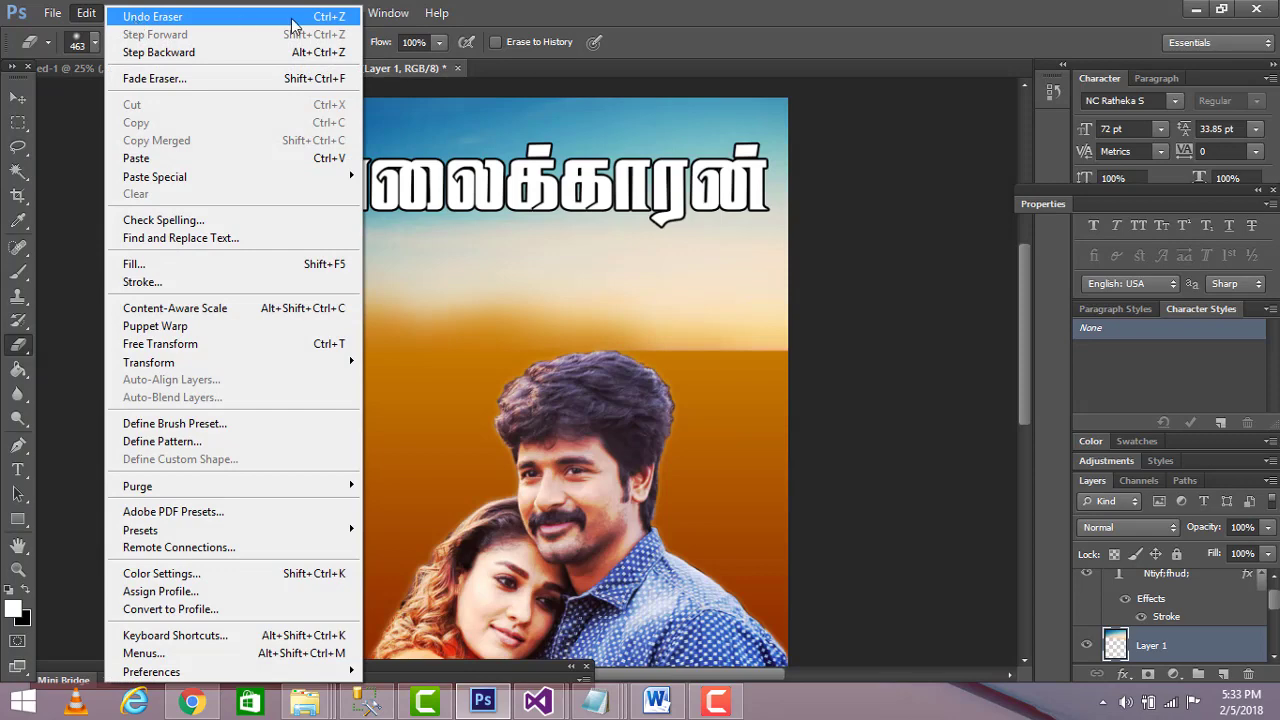
{"action": "left_click", "coordinate": [86, 13]}
{"action": "left_click", "coordinate": [52, 13]}
{"action": "mouse_move", "coordinate": [86, 13]}
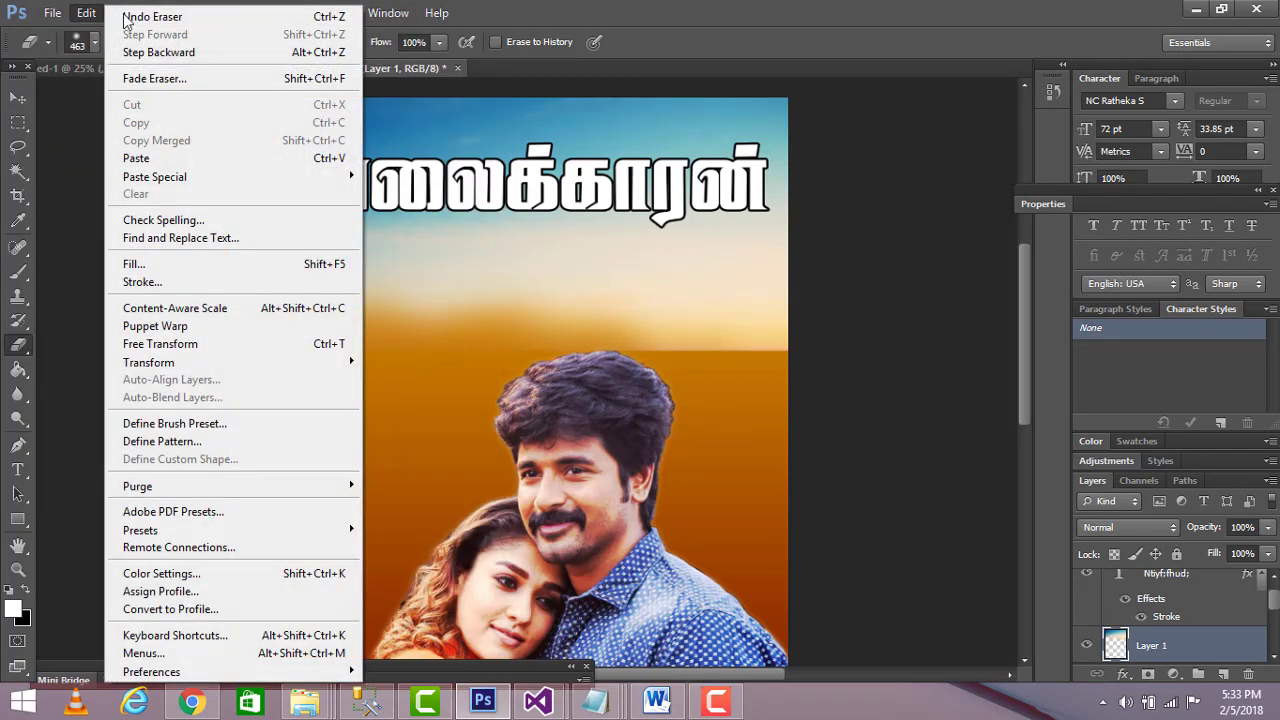
{"action": "left_click", "coordinate": [551, 336]}
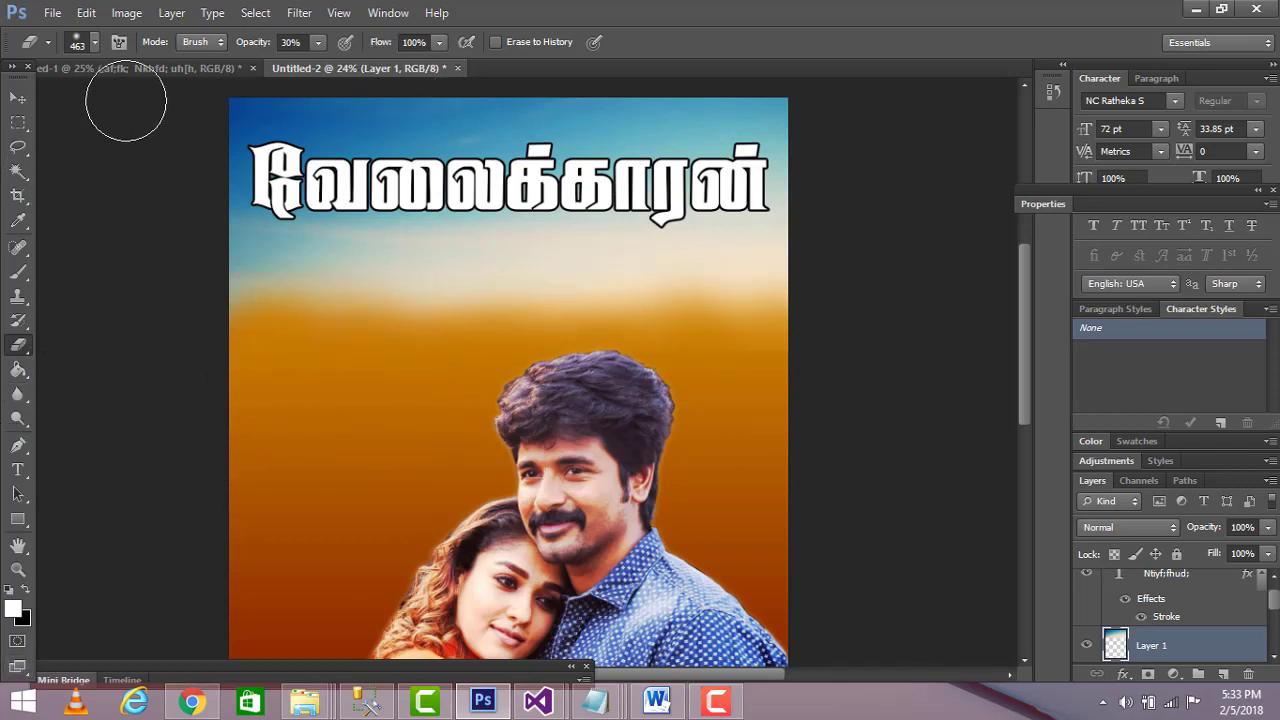
Compare the sky colours and blend of the new poster with the finished reference poster in the other document.
{"action": "left_click", "coordinate": [107, 68]}
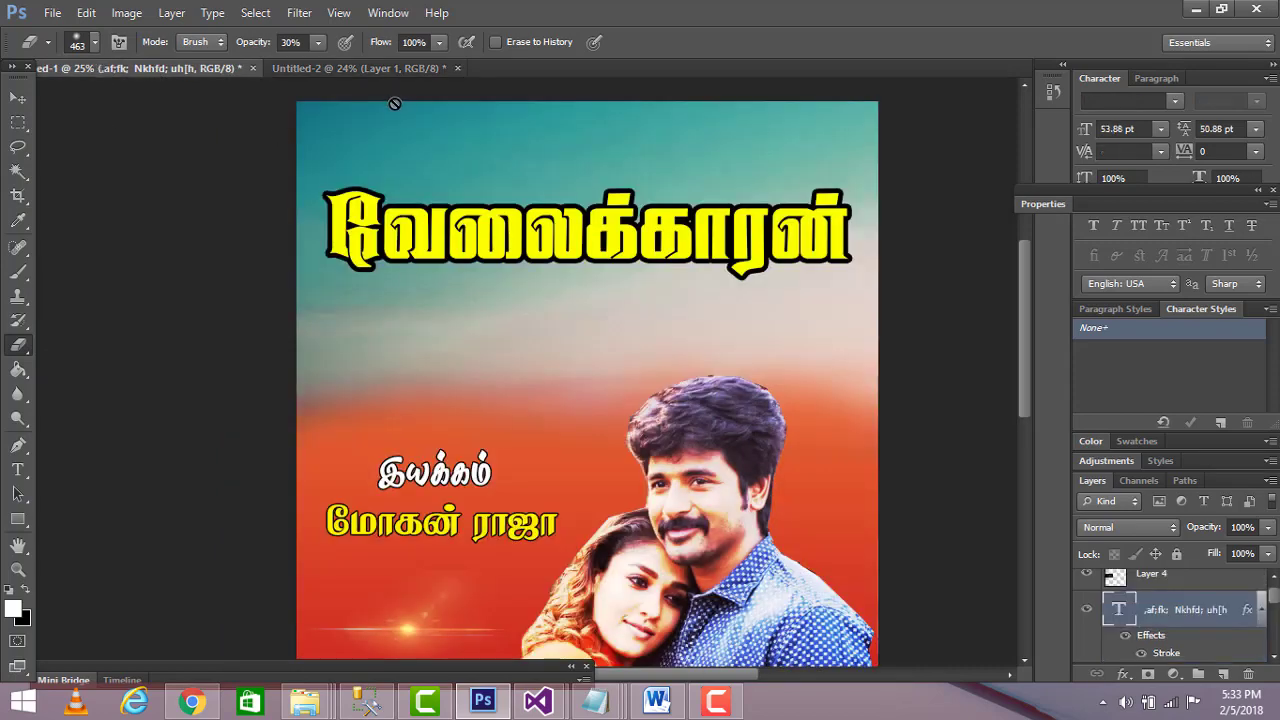
{"action": "left_click", "coordinate": [351, 66]}
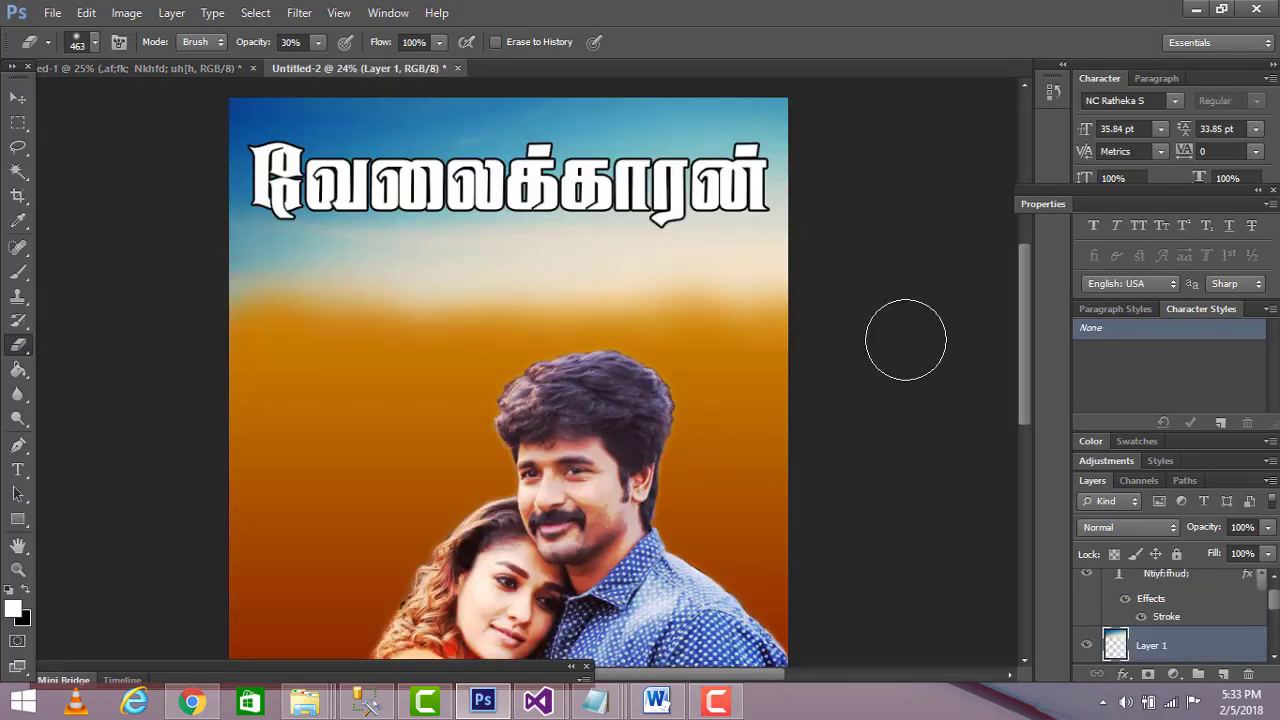
{"action": "scroll", "coordinate": [905, 370], "scroll_direction": "down", "scroll_amount": 3}
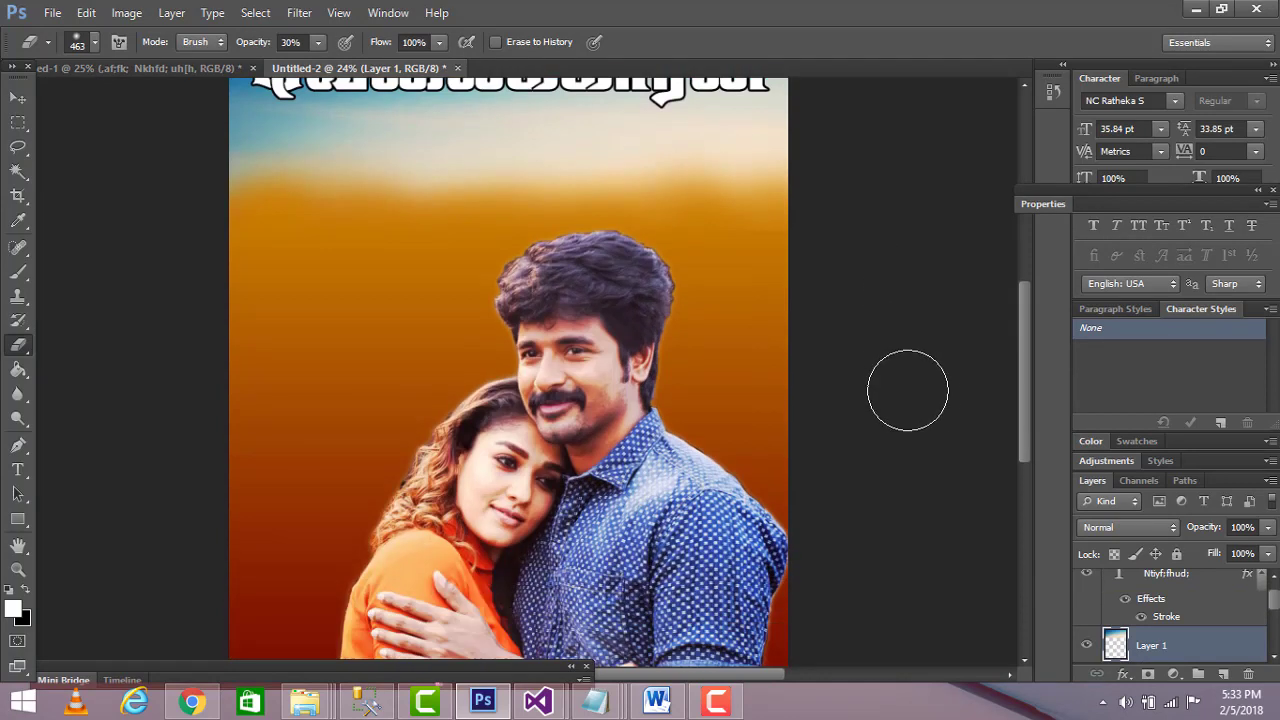
{"action": "scroll", "coordinate": [924, 414], "scroll_direction": "up", "scroll_amount": 5}
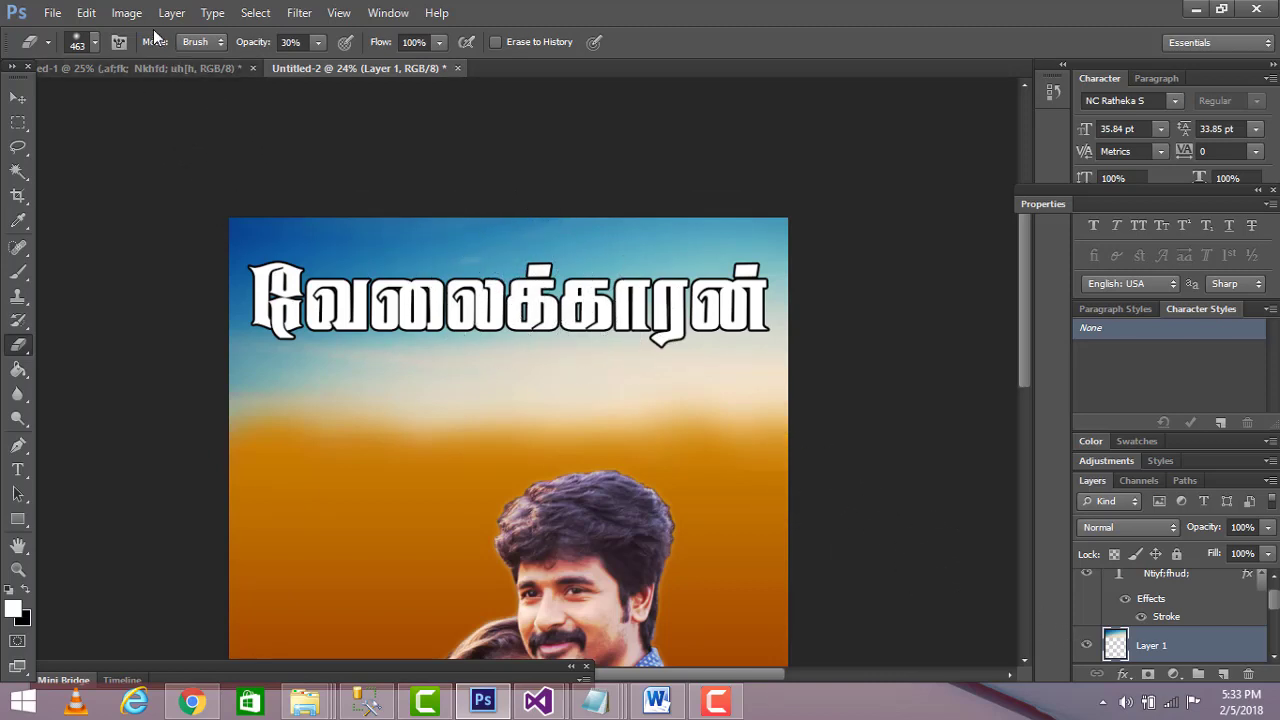
Recolour the sky layer with Hue/Saturation, setting Hue to -20, Saturation to -54 and Lightness to +3.
{"action": "left_click", "coordinate": [128, 13]}
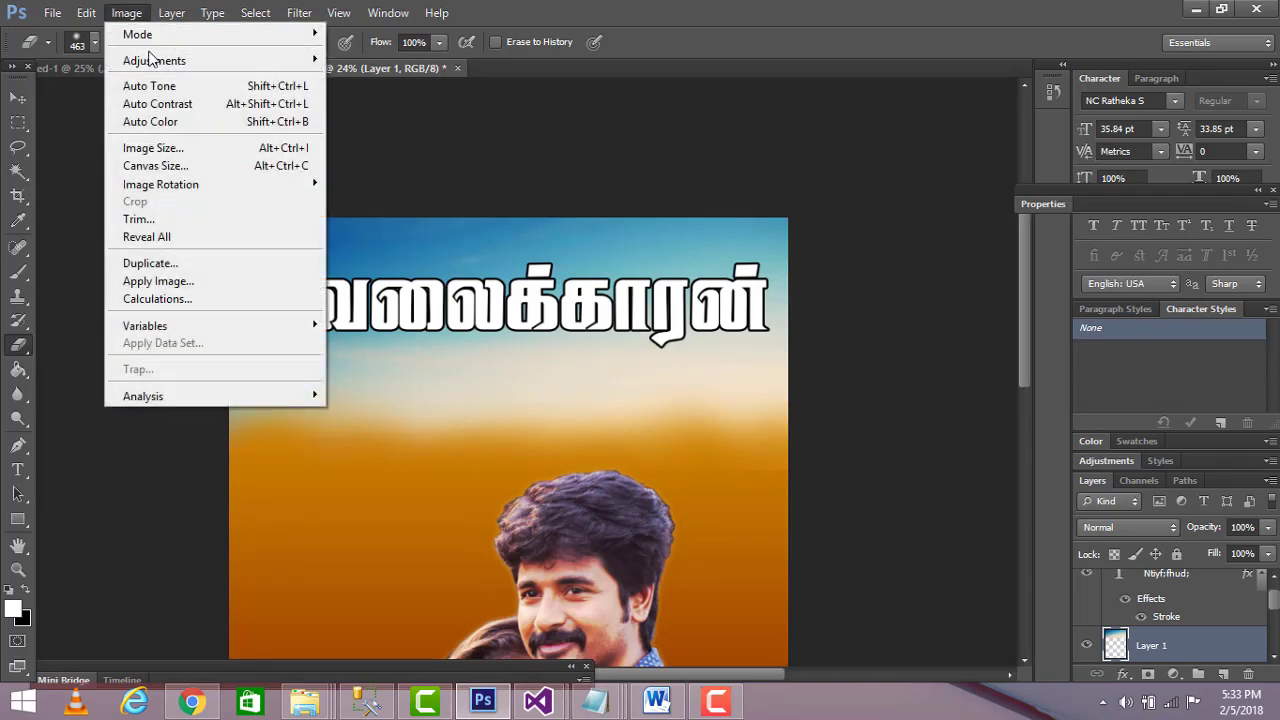
{"action": "mouse_move", "coordinate": [149, 53]}
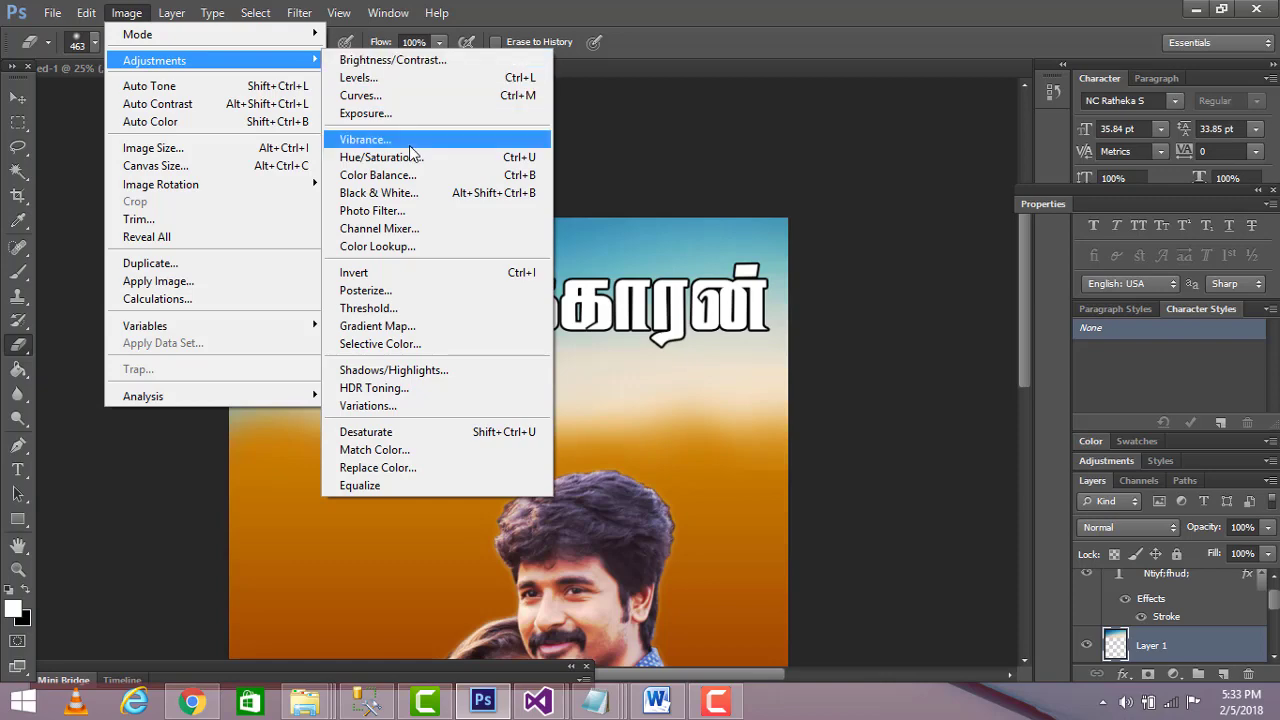
{"action": "left_click", "coordinate": [412, 157]}
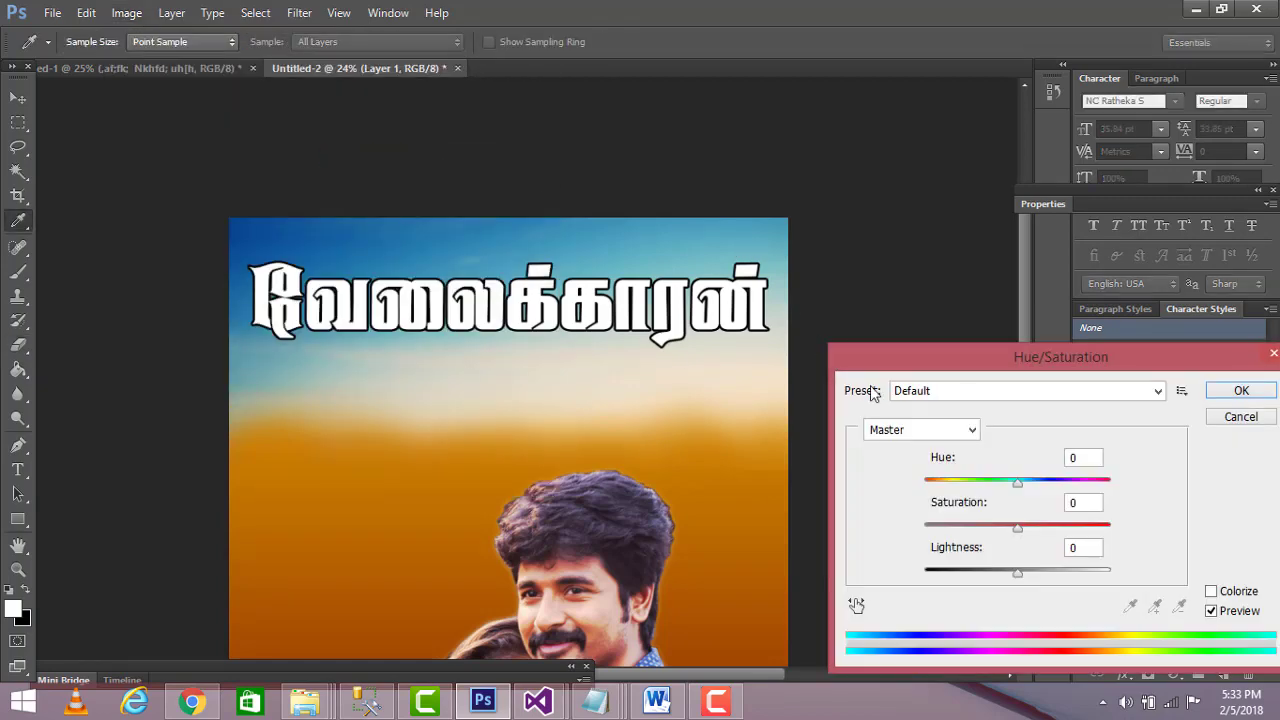
{"action": "left_click_drag", "start_coordinate": [1010, 375], "coordinate": [623, 427]}
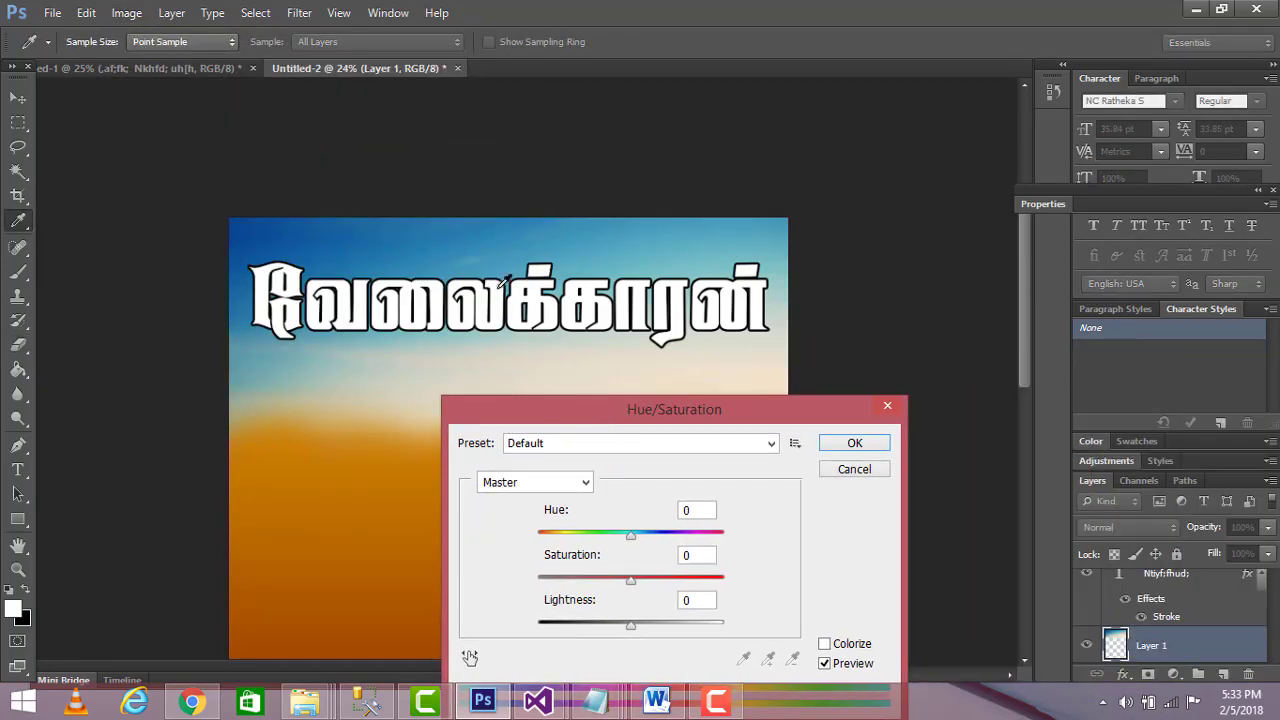
{"action": "left_click_drag", "start_coordinate": [632, 535], "coordinate": [650, 585]}
{"action": "mouse_move", "coordinate": [664, 541]}
{"action": "left_mouse_down"}
{"action": "mouse_move", "coordinate": [620, 534]}
{"action": "mouse_move", "coordinate": [639, 536]}
{"action": "left_mouse_up"}
{"action": "left_click_drag", "start_coordinate": [645, 632], "coordinate": [634, 630]}
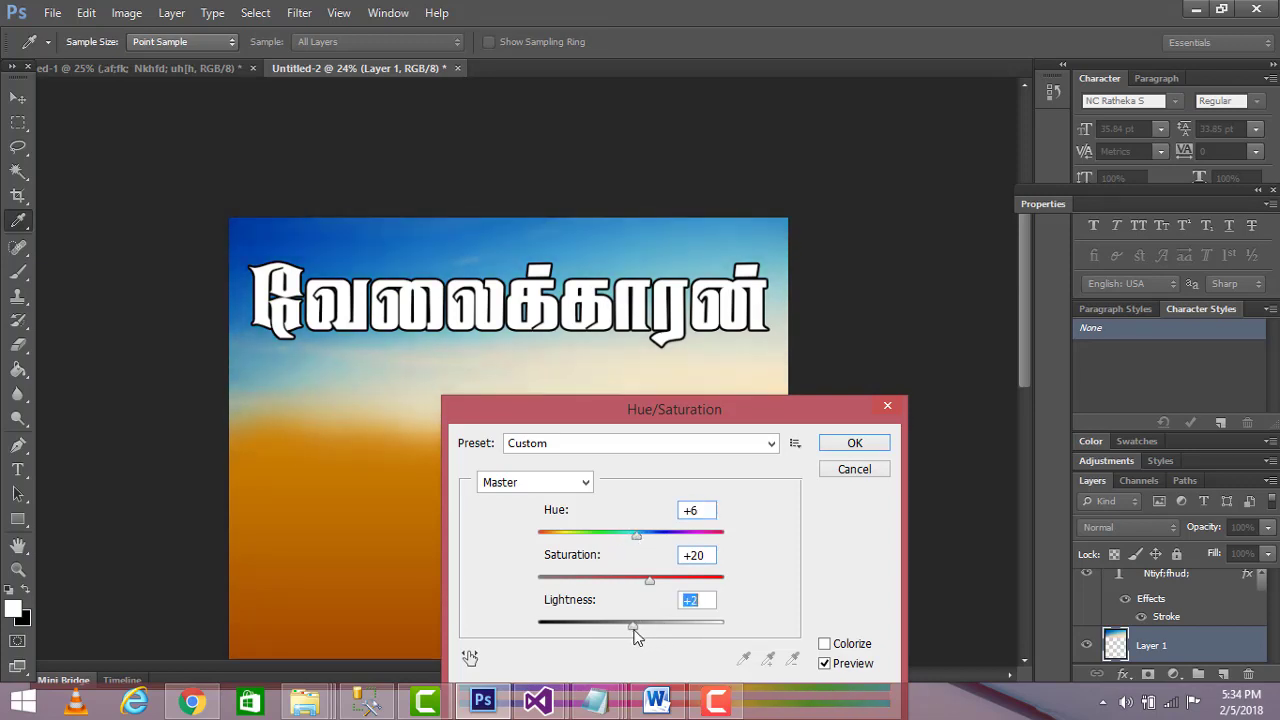
{"action": "left_click_drag", "start_coordinate": [636, 536], "coordinate": [609, 528]}
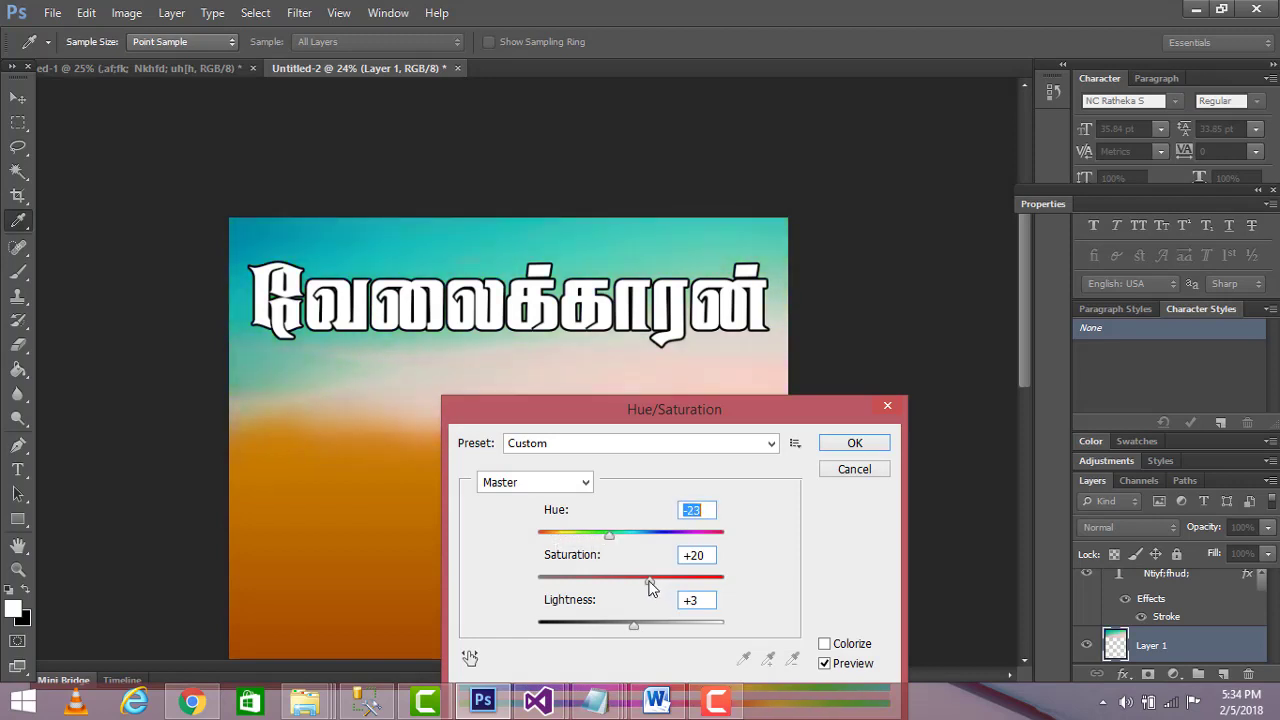
{"action": "left_click_drag", "start_coordinate": [649, 581], "coordinate": [619, 538]}
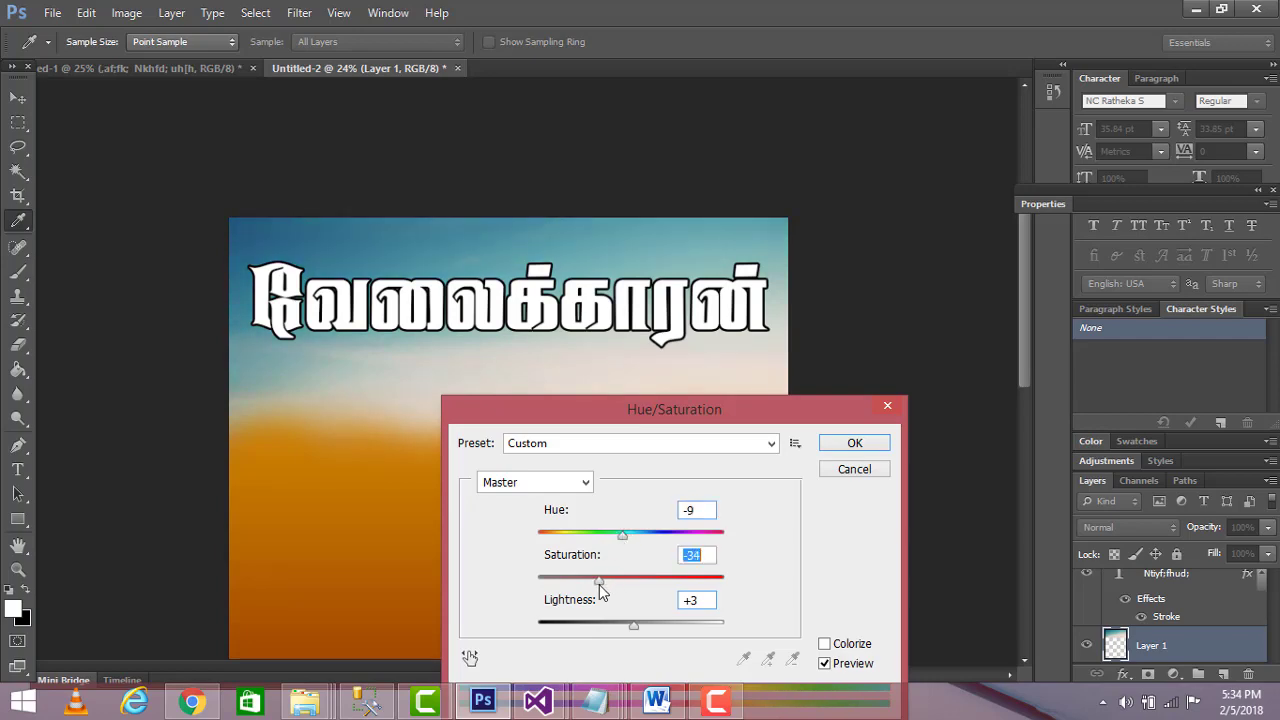
{"action": "left_click_drag", "start_coordinate": [641, 415], "coordinate": [1036, 8]}
{"action": "left_click_drag", "start_coordinate": [1018, 138], "coordinate": [1008, 138]}
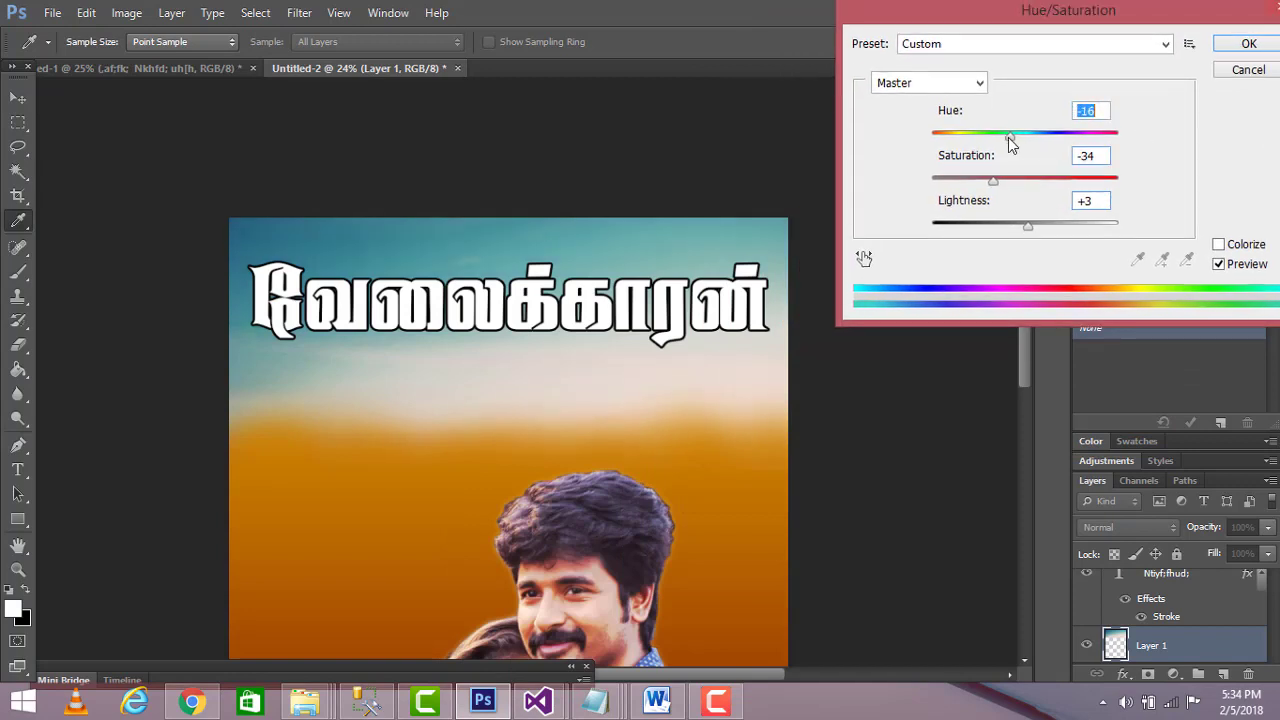
{"action": "left_click_drag", "start_coordinate": [995, 182], "coordinate": [975, 185]}
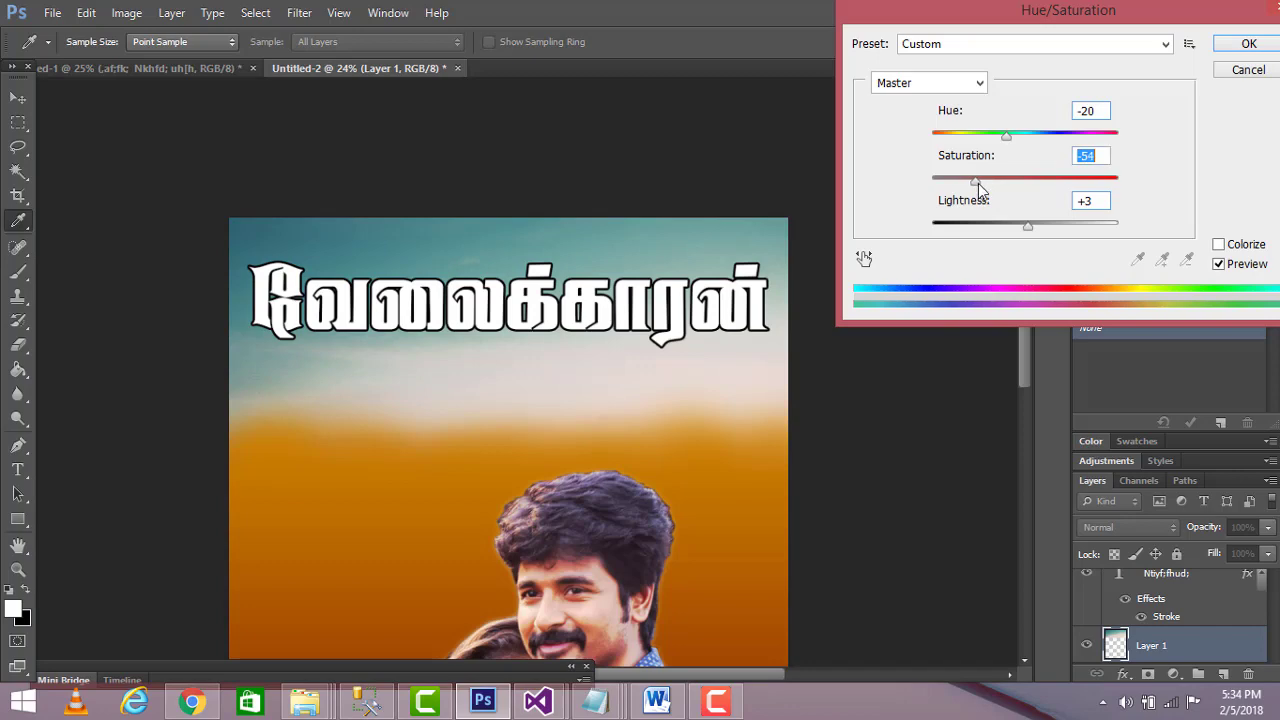
{"action": "left_click", "coordinate": [1249, 44]}
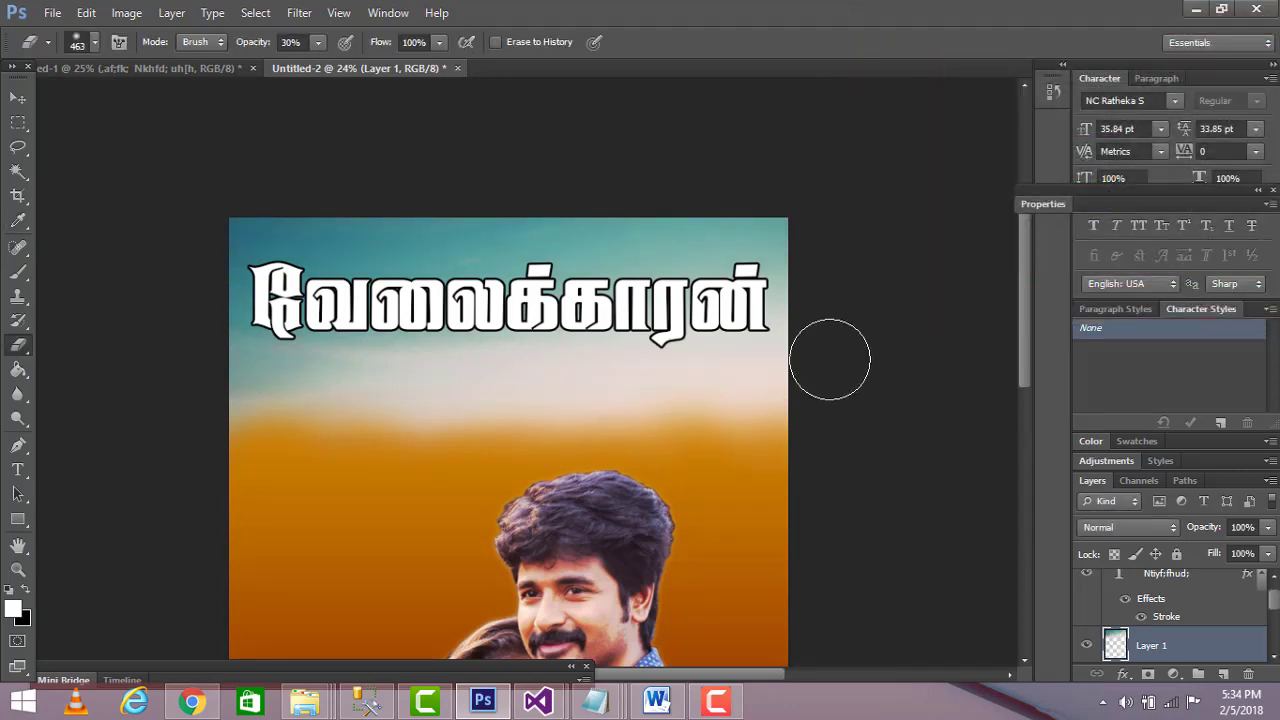
Give the movie title a bright yellow Color Overlay (#fff600) in its layer style.
{"action": "scroll", "coordinate": [835, 357], "scroll_direction": "down", "scroll_amount": 1}
{"action": "scroll", "coordinate": [842, 357], "scroll_direction": "down", "scroll_amount": 4}
{"action": "scroll", "coordinate": [846, 357], "scroll_direction": "up", "scroll_amount": 4}
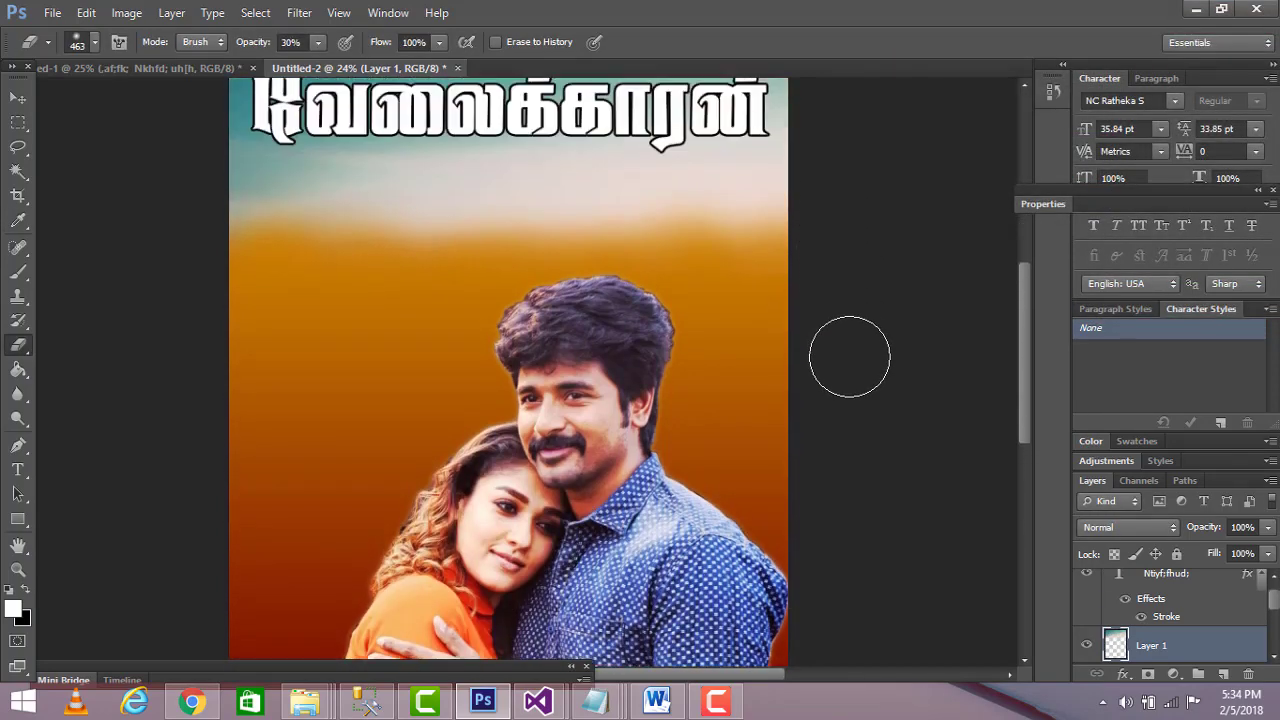
{"action": "scroll", "coordinate": [849, 356], "scroll_direction": "up", "scroll_amount": 1}
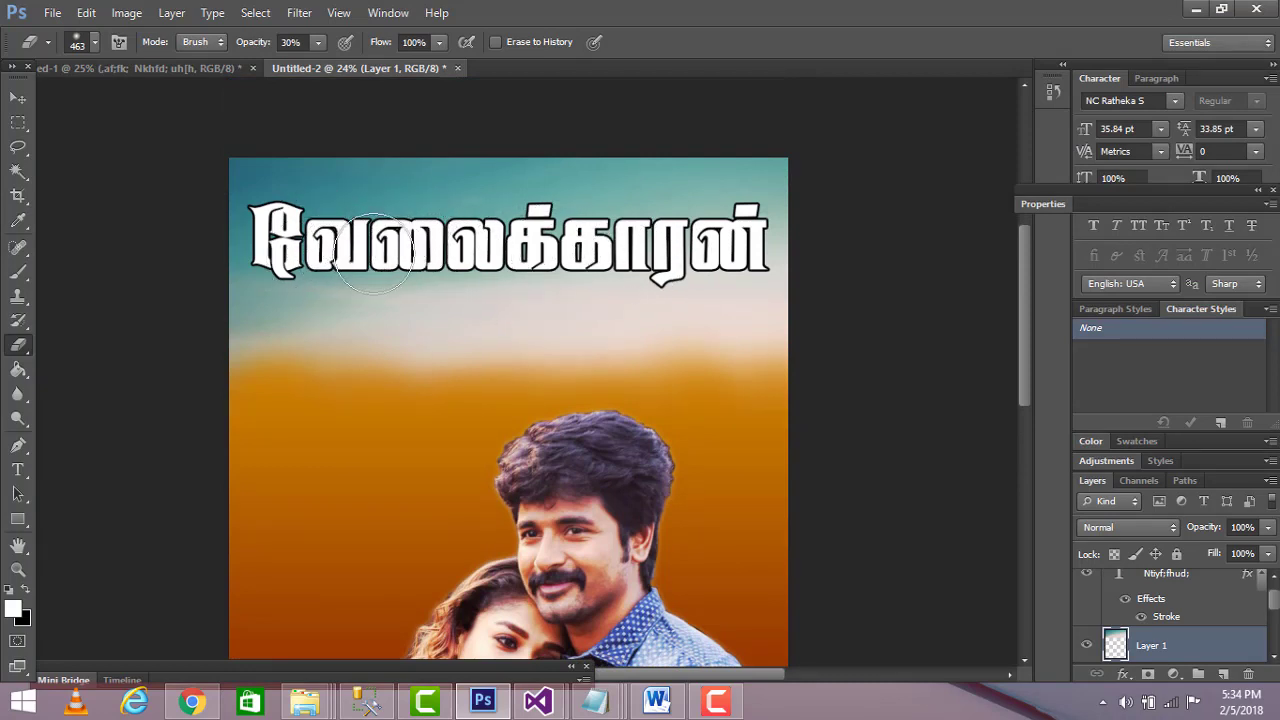
{"action": "left_click", "coordinate": [22, 100]}
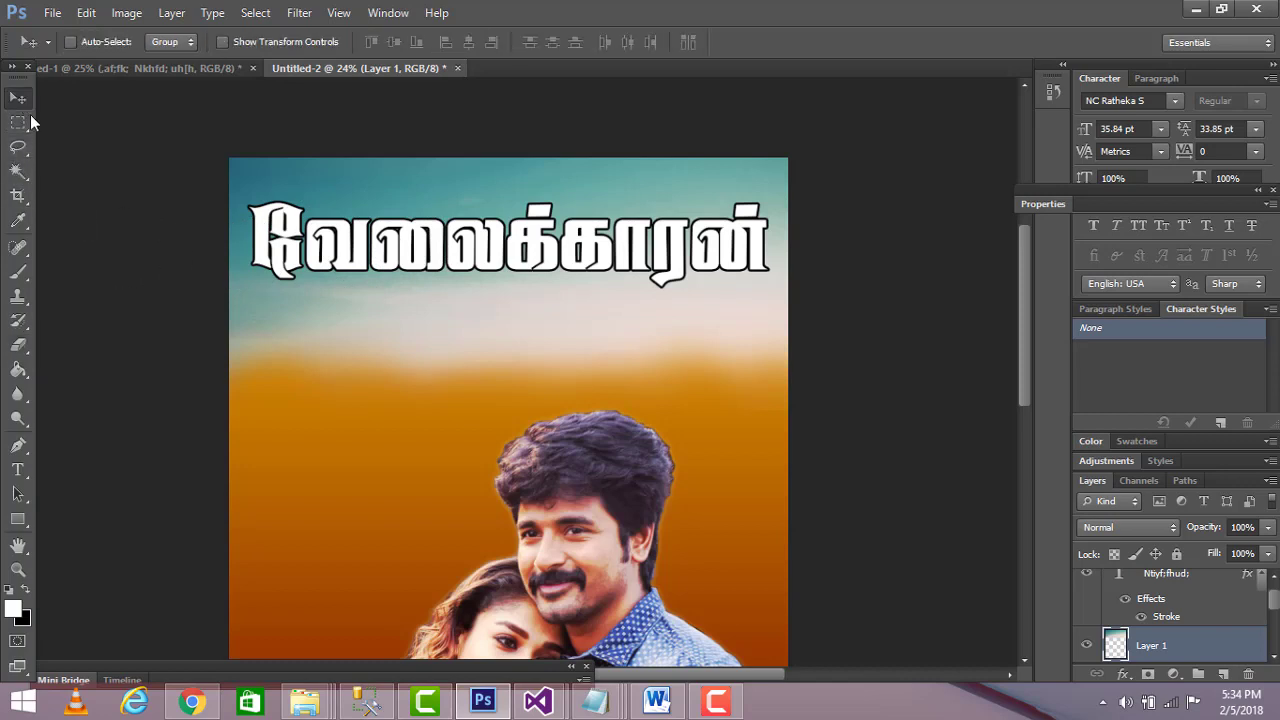
{"action": "scroll", "coordinate": [1196, 618], "scroll_direction": "up", "scroll_amount": 1}
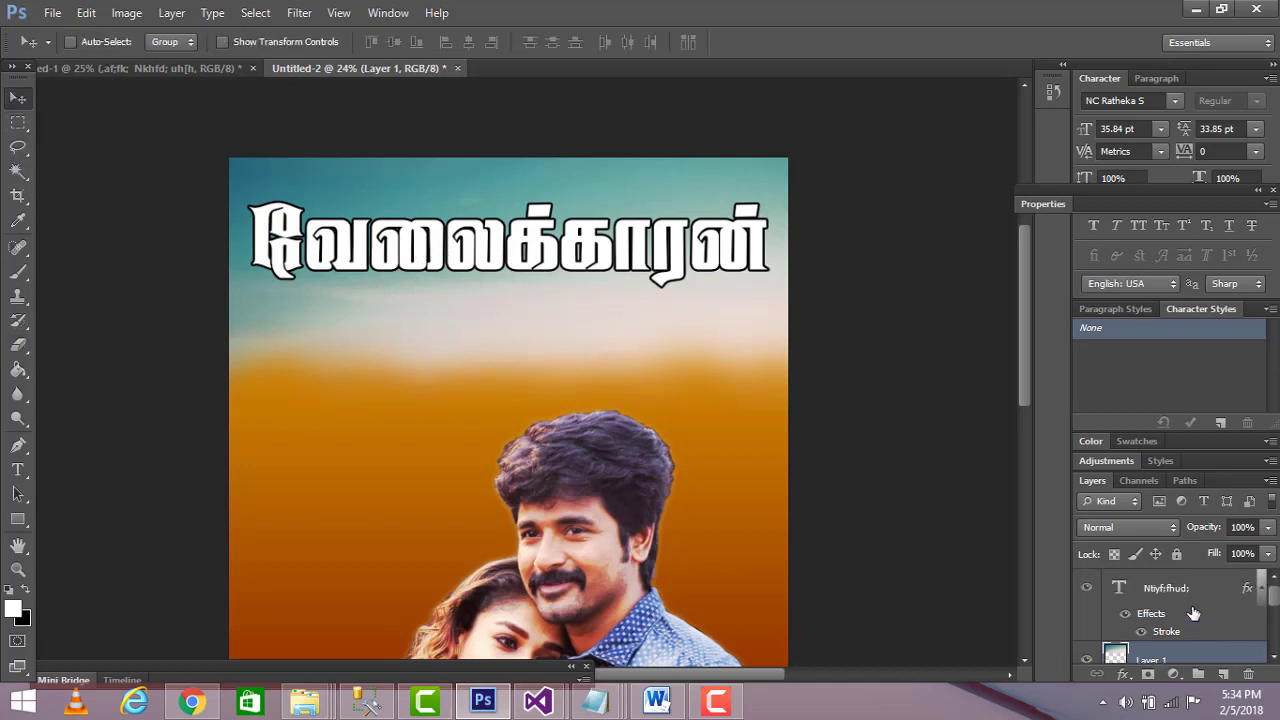
{"action": "left_click", "coordinate": [1200, 596]}
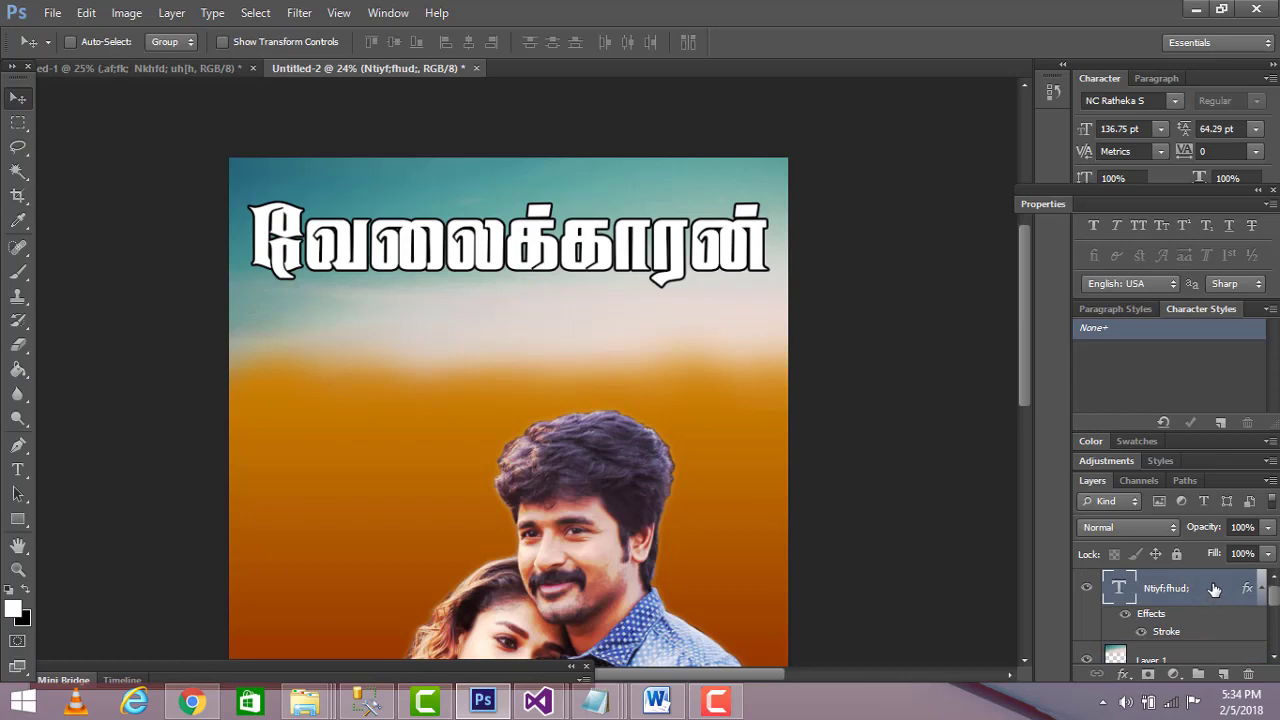
{"action": "double_click", "coordinate": [1214, 590]}
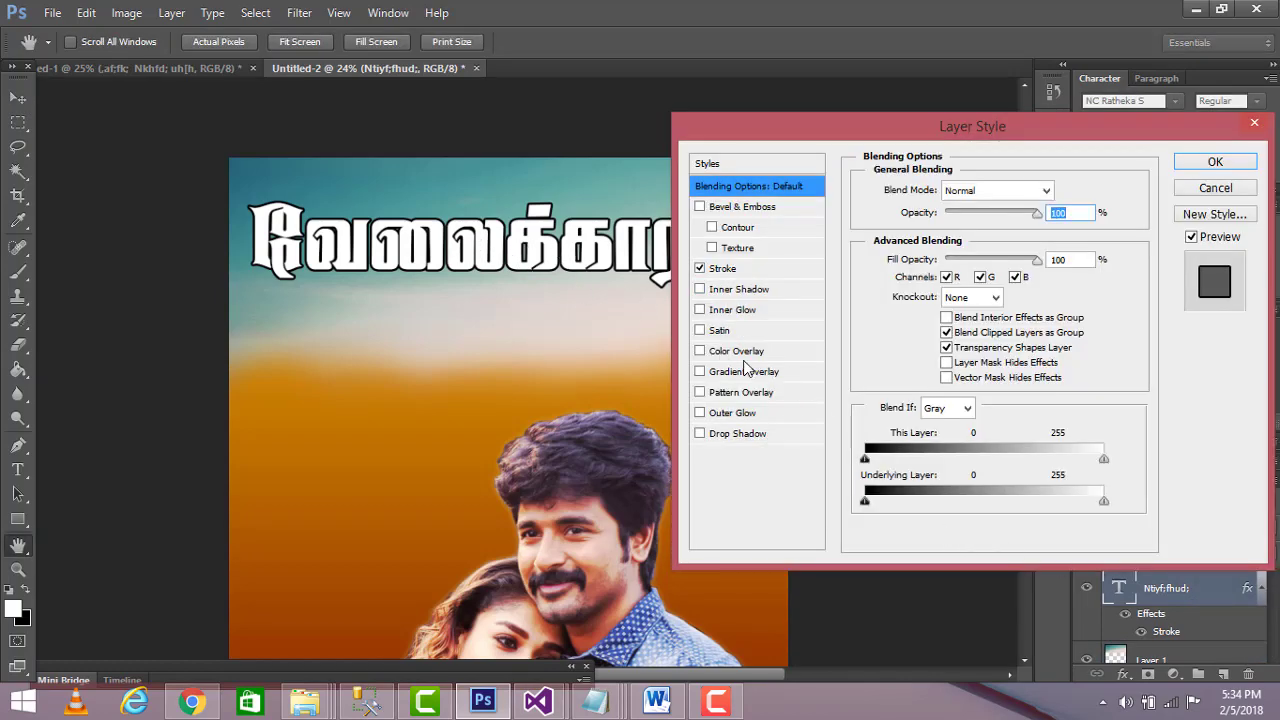
{"action": "left_click", "coordinate": [731, 354]}
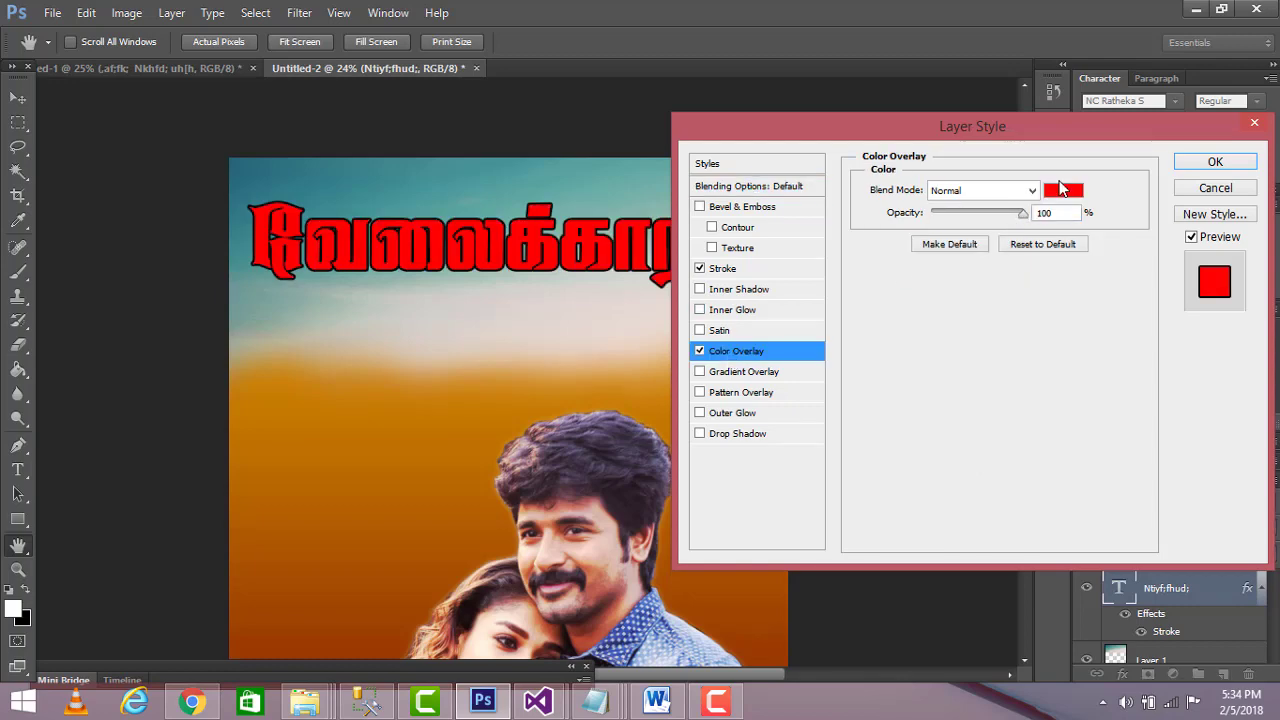
{"action": "left_click", "coordinate": [1062, 190]}
{"action": "left_click", "coordinate": [972, 329]}
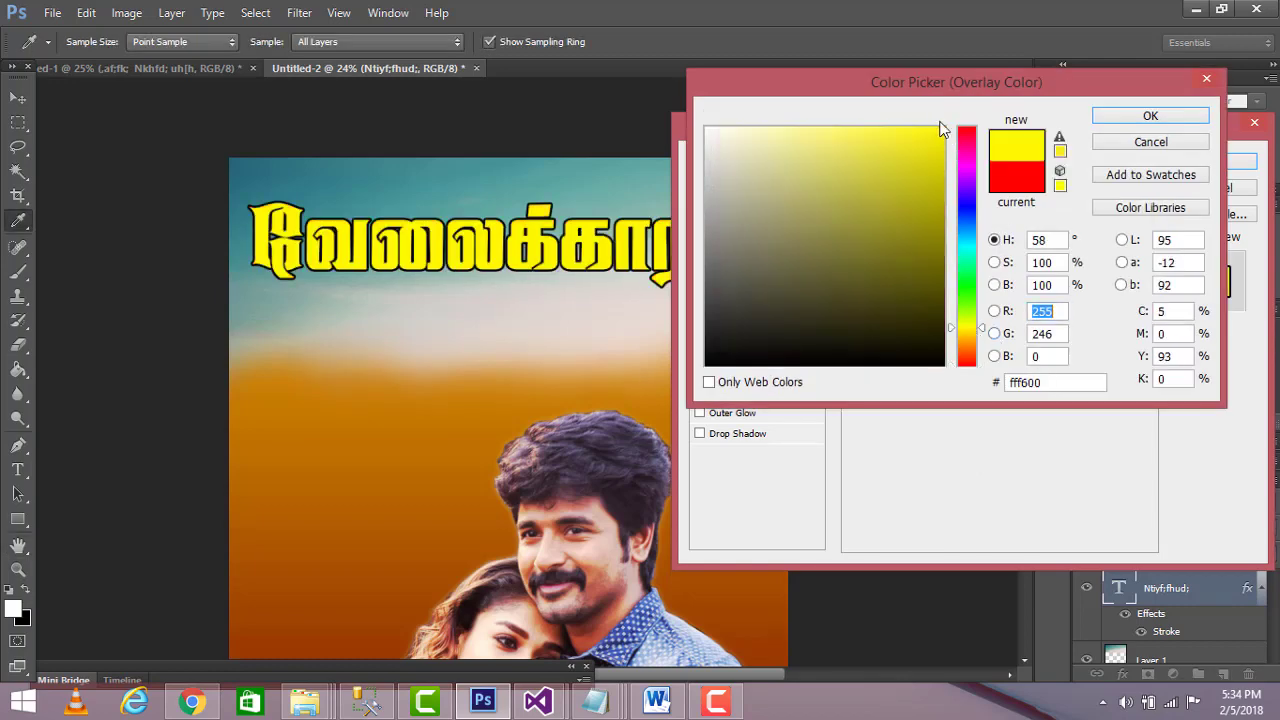
{"action": "left_click", "coordinate": [1150, 116]}
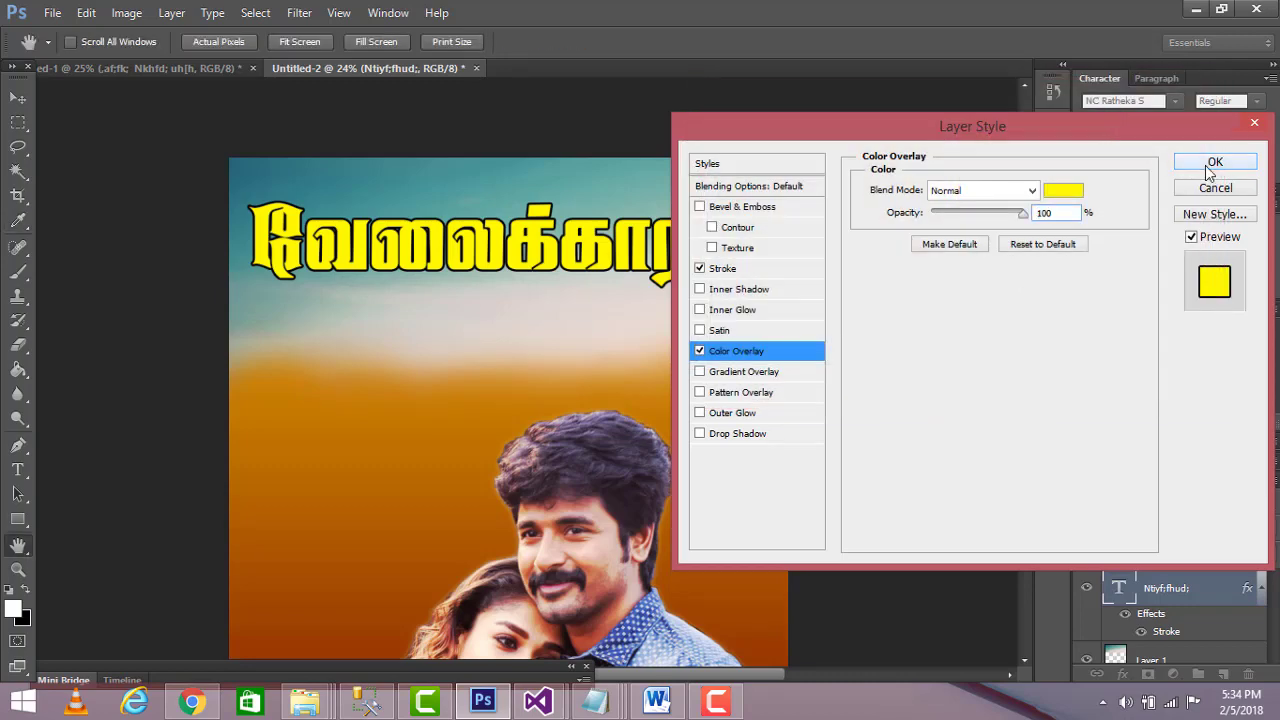
{"action": "left_click", "coordinate": [1212, 164]}
Check the whole poster and compare its title and remaining text with the reference poster in the other document.
{"action": "scroll", "coordinate": [877, 344], "scroll_direction": "down", "scroll_amount": 6}
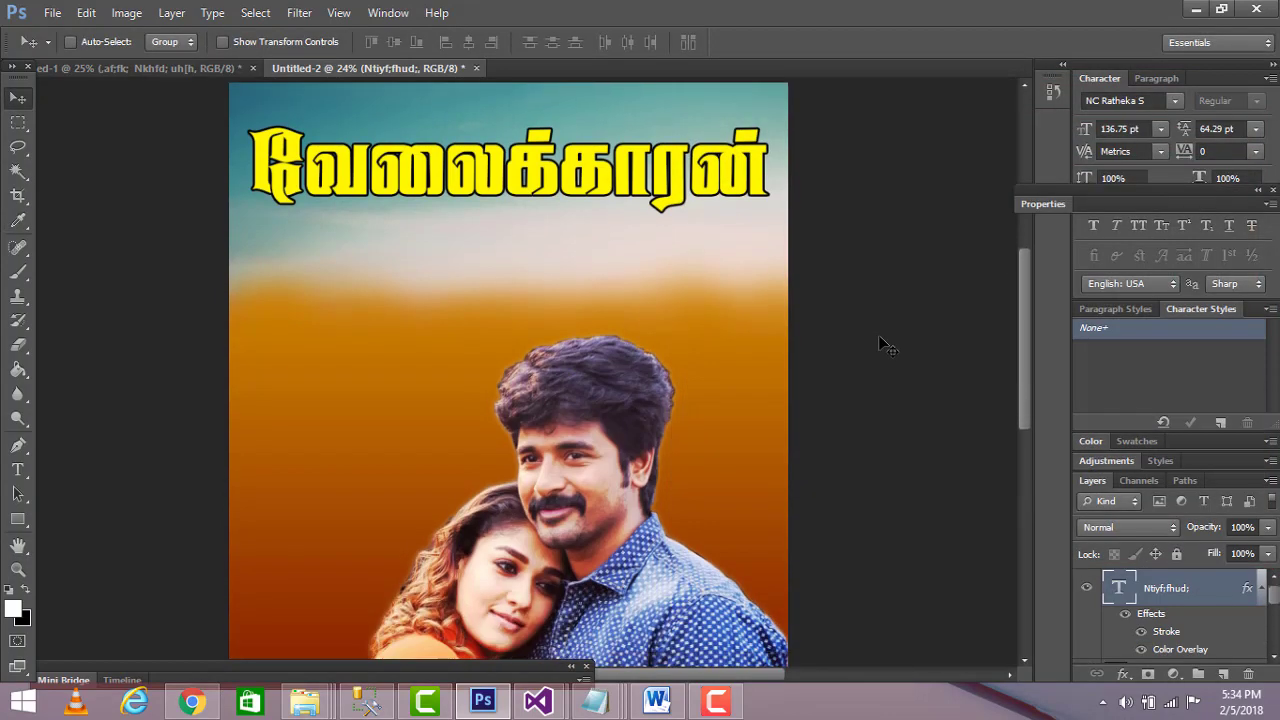
{"action": "scroll", "coordinate": [884, 334], "scroll_direction": "down", "scroll_amount": 4}
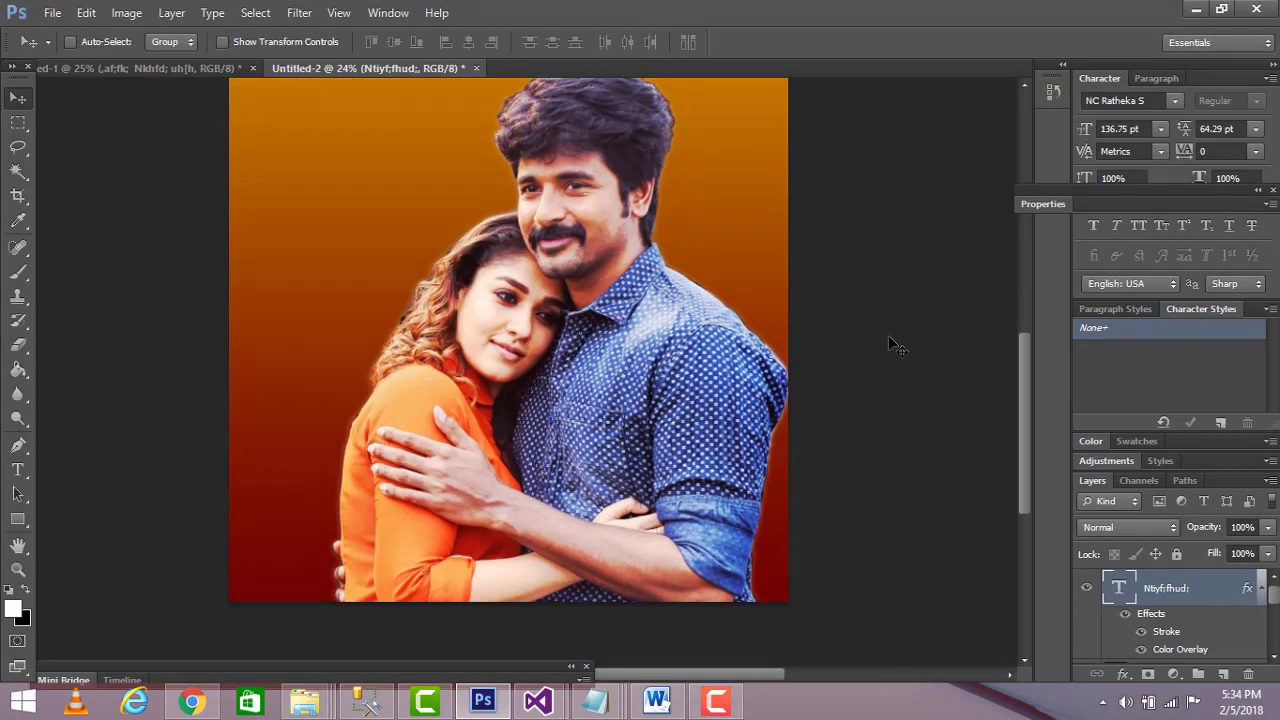
{"action": "scroll", "coordinate": [888, 335], "scroll_direction": "up", "scroll_amount": 6}
{"action": "scroll", "coordinate": [888, 335], "scroll_direction": "up", "scroll_amount": 5}
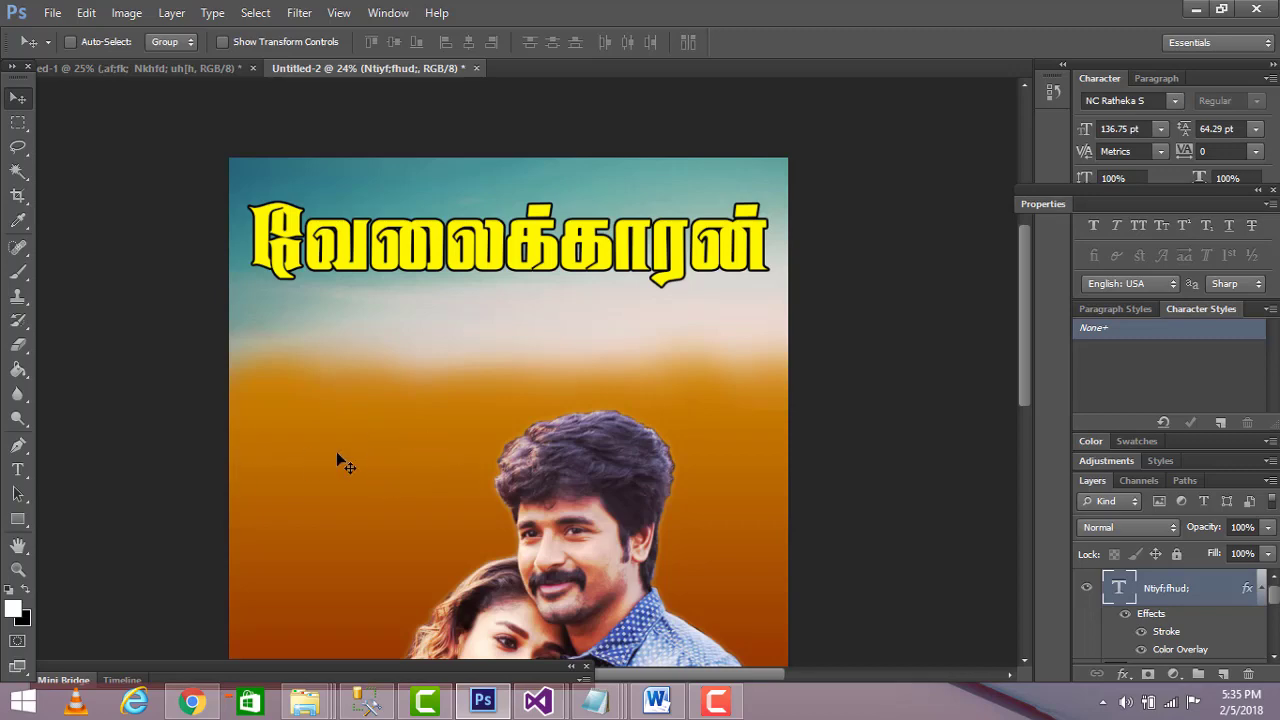
{"action": "scroll", "coordinate": [337, 458], "scroll_direction": "down", "scroll_amount": 2}
{"action": "left_click", "coordinate": [173, 68]}
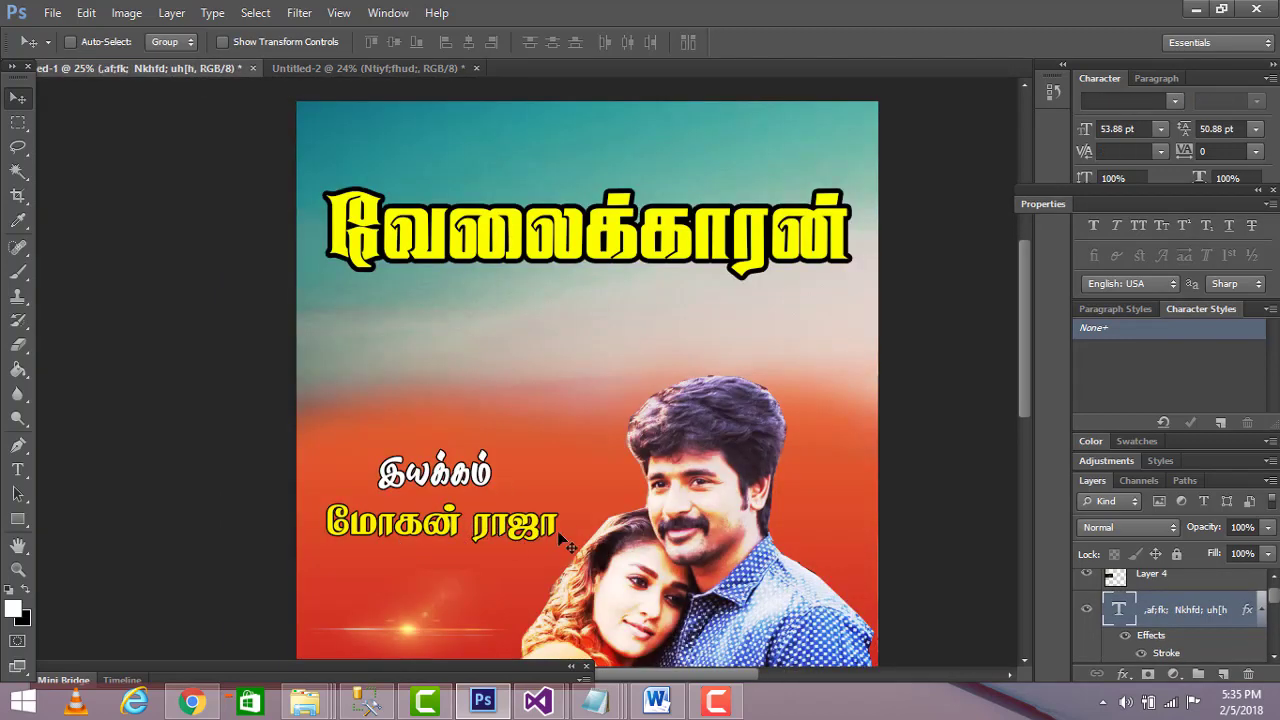
{"action": "left_click", "coordinate": [334, 66]}
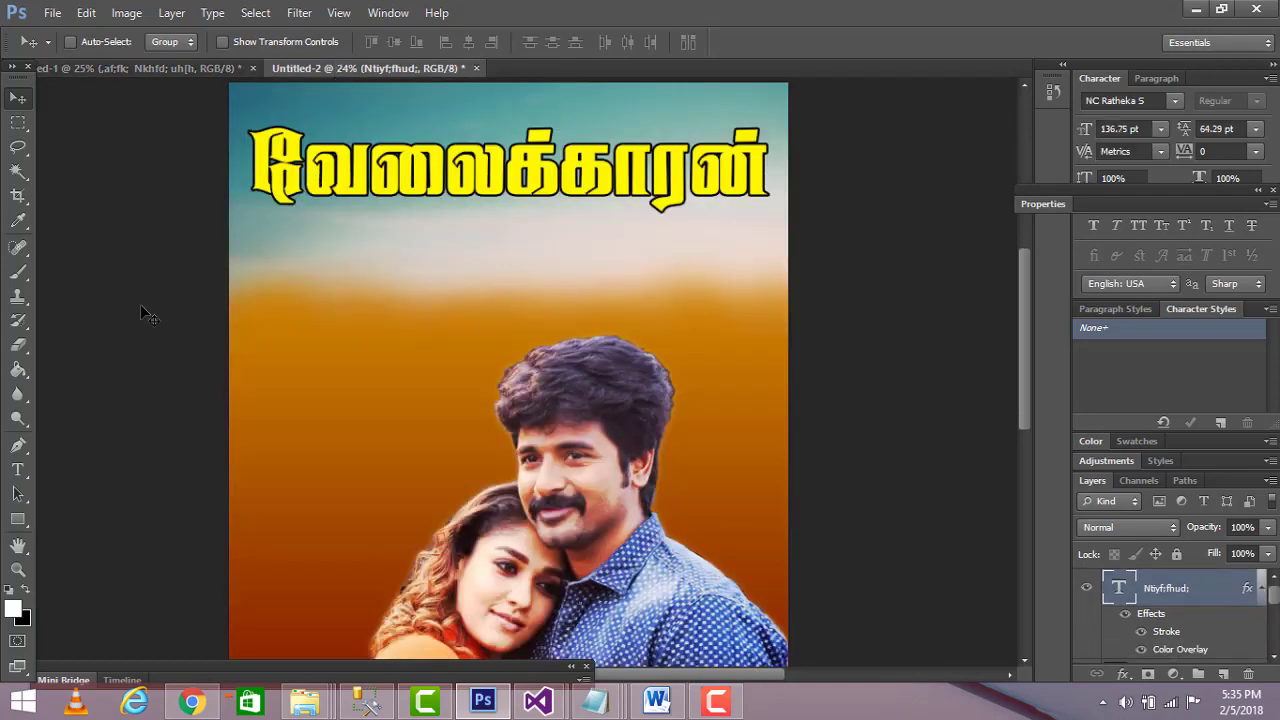
Add 72 pt credit text "இயக்கம்" with "மோகன் ராஜா" on a second line, and position it beside the man's head.
{"action": "left_click", "coordinate": [22, 470]}
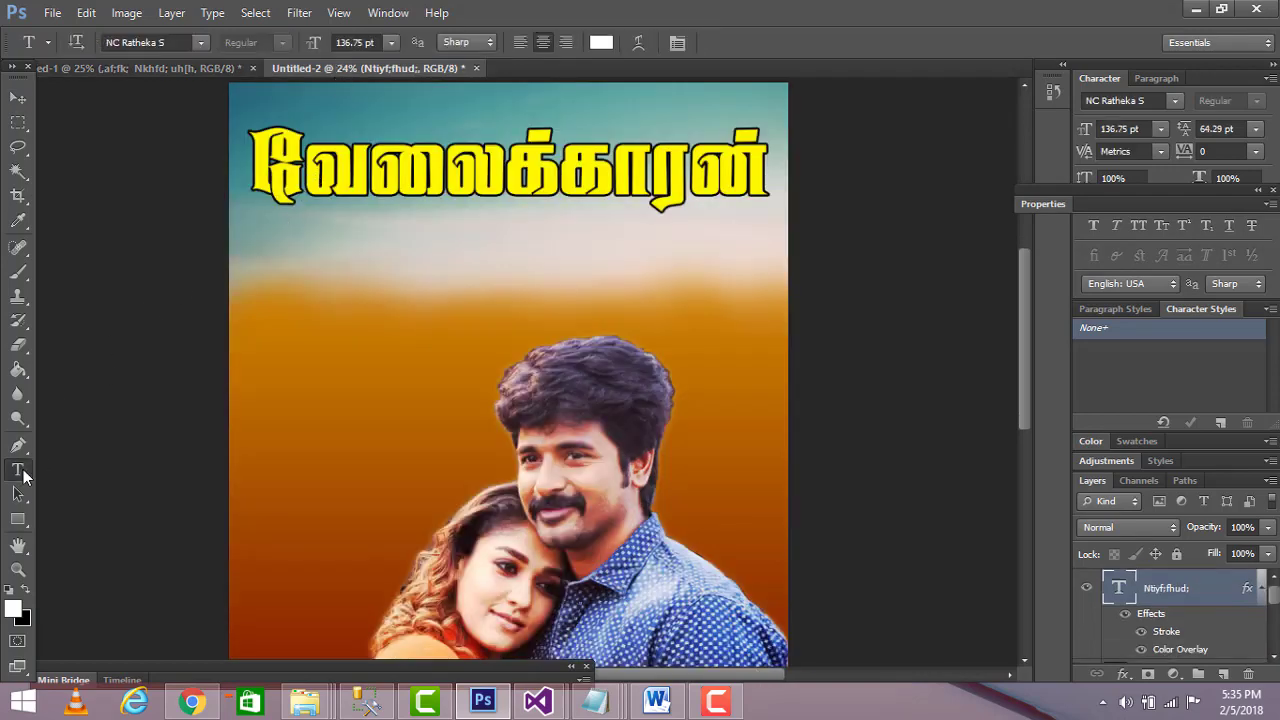
{"action": "left_click", "coordinate": [273, 414]}
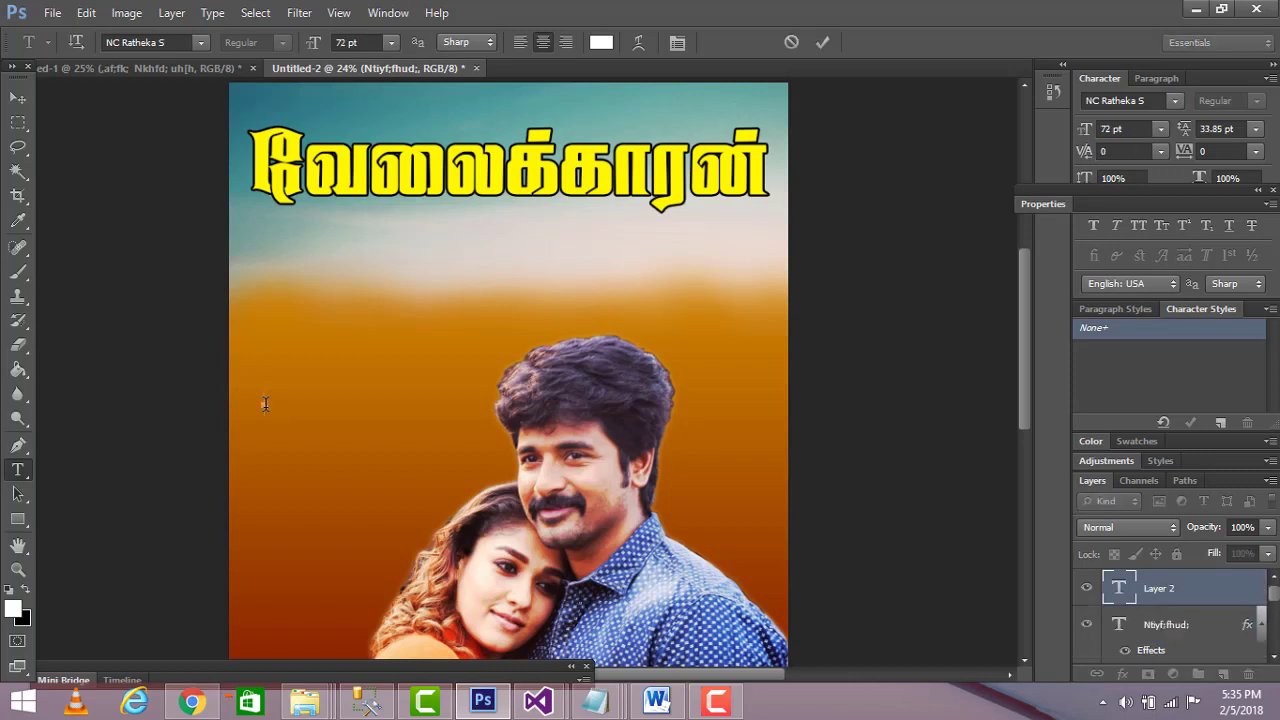
{"action": "type", "text": "r"}
{"action": "key", "text": "BackSpace"}
{"action": "type", "text": "naf;f"}
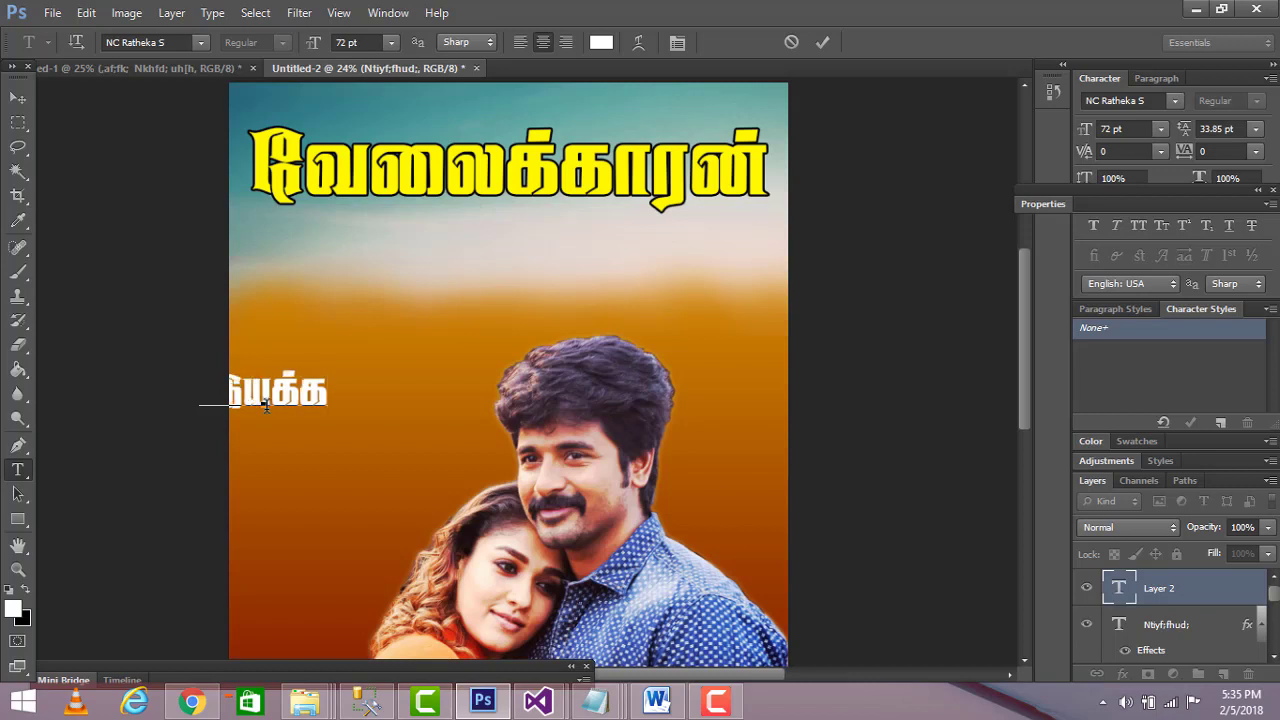
{"action": "type", "text": "k"}
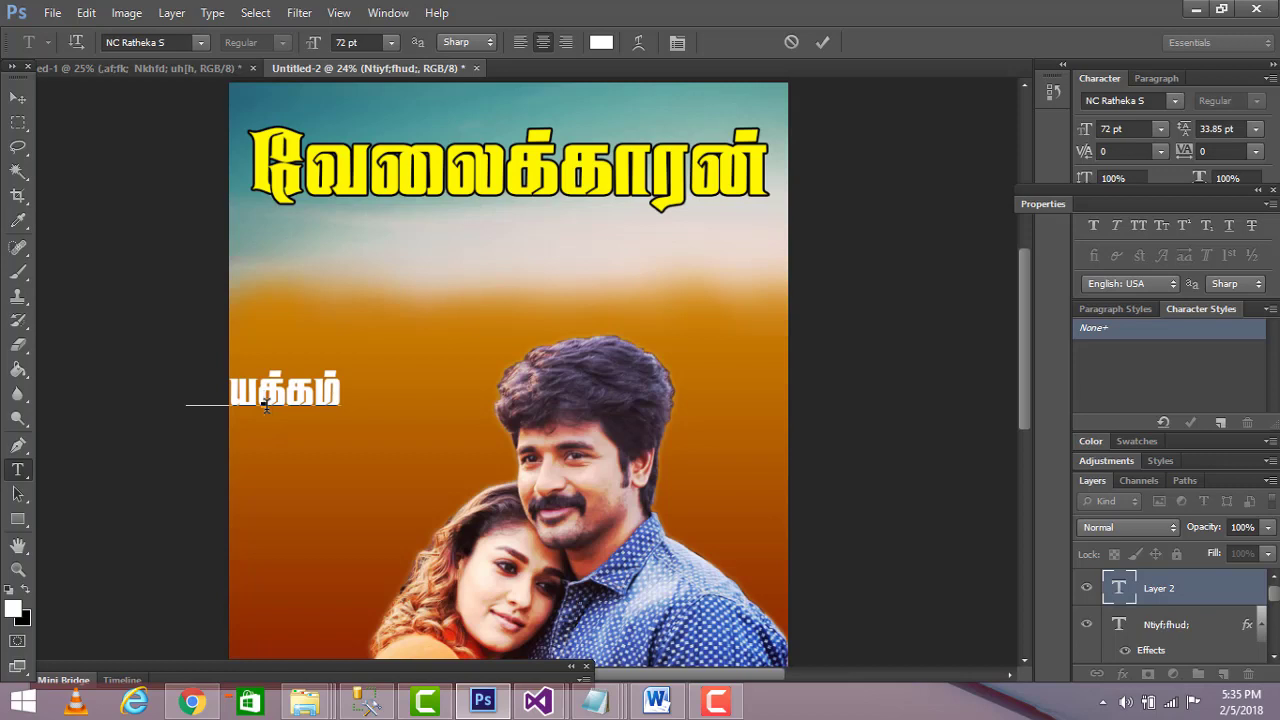
{"action": "key", "text": "Return"}
{"action": "type", "text": "Nkhfd; u"}
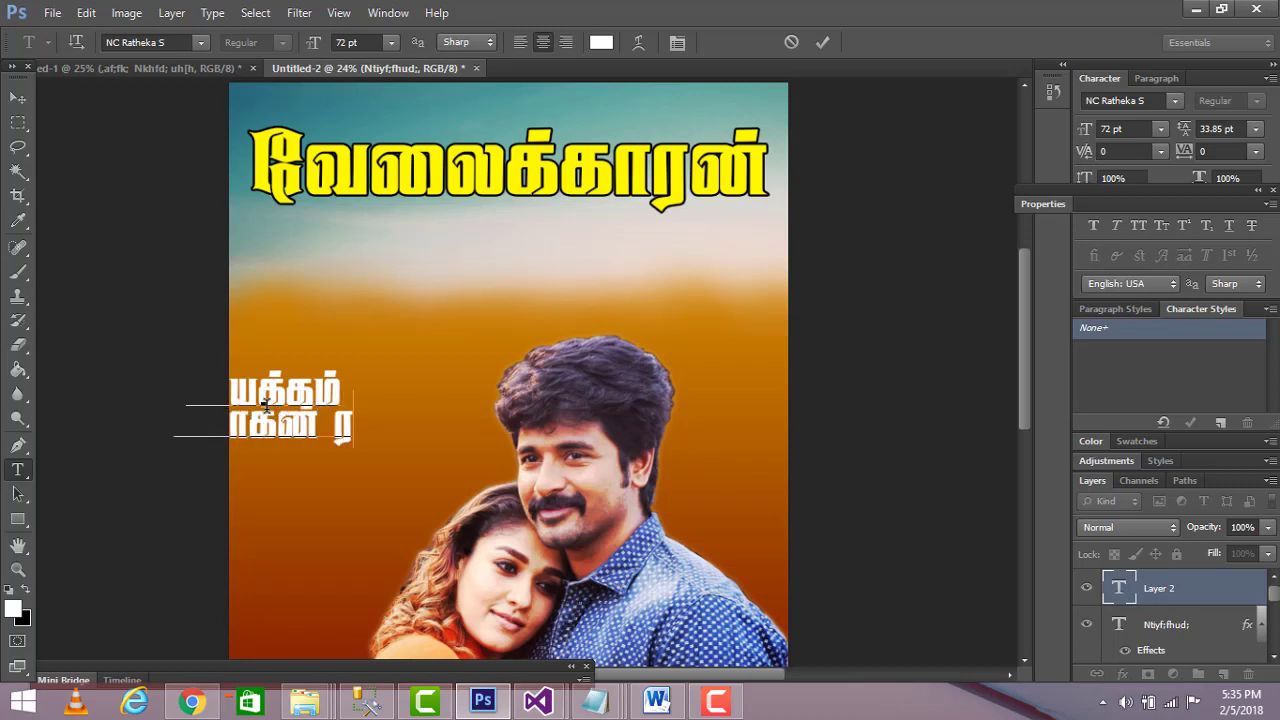
{"action": "type", "text": "h"}
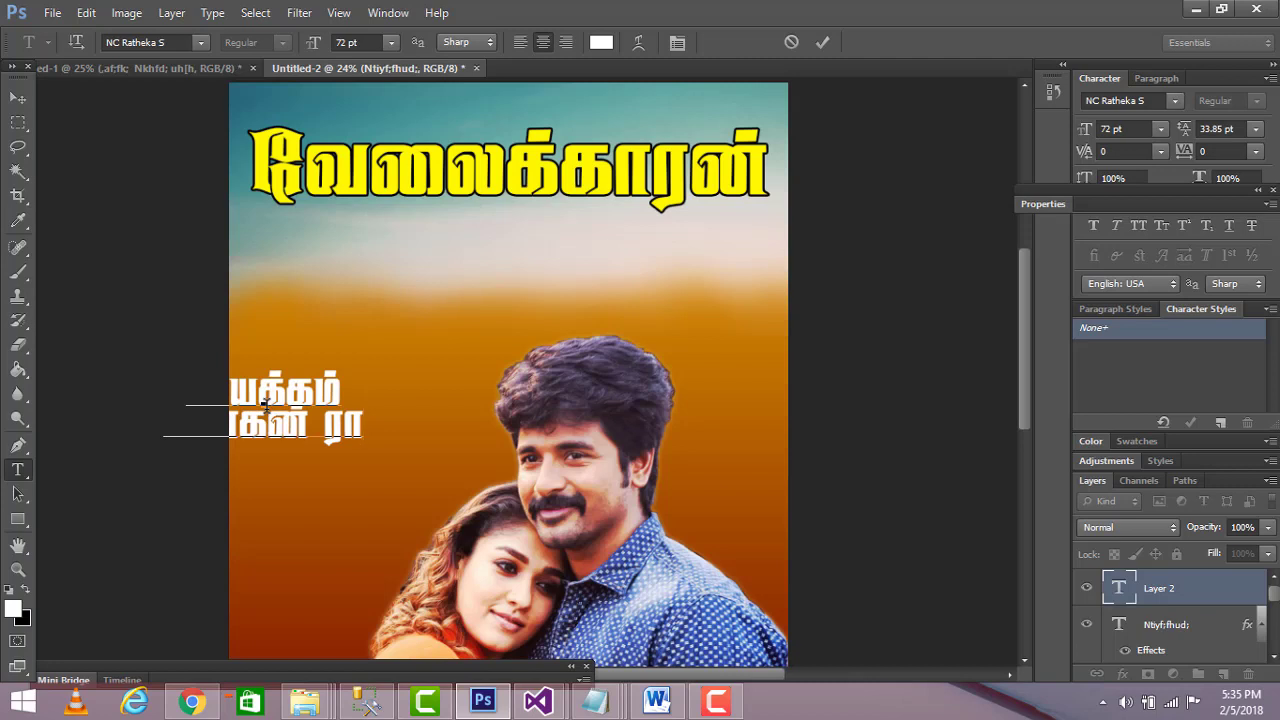
{"action": "type", "text": "[h"}
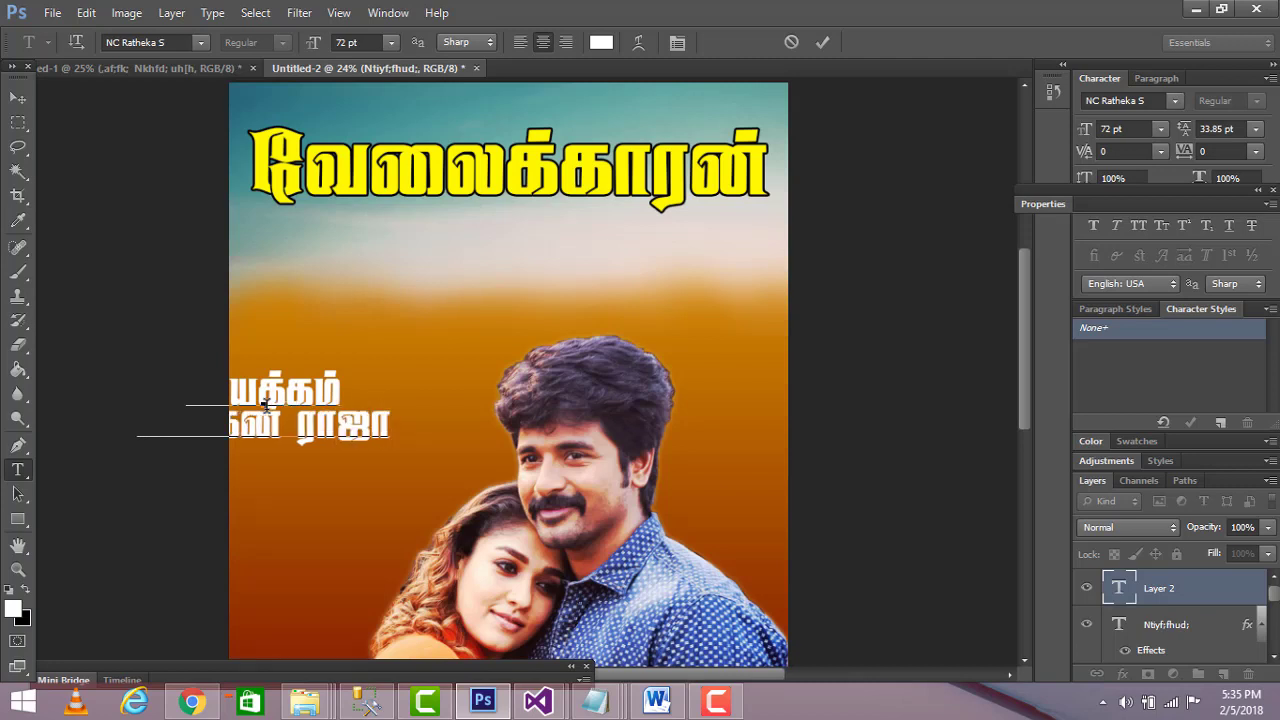
{"action": "left_click", "coordinate": [17, 97]}
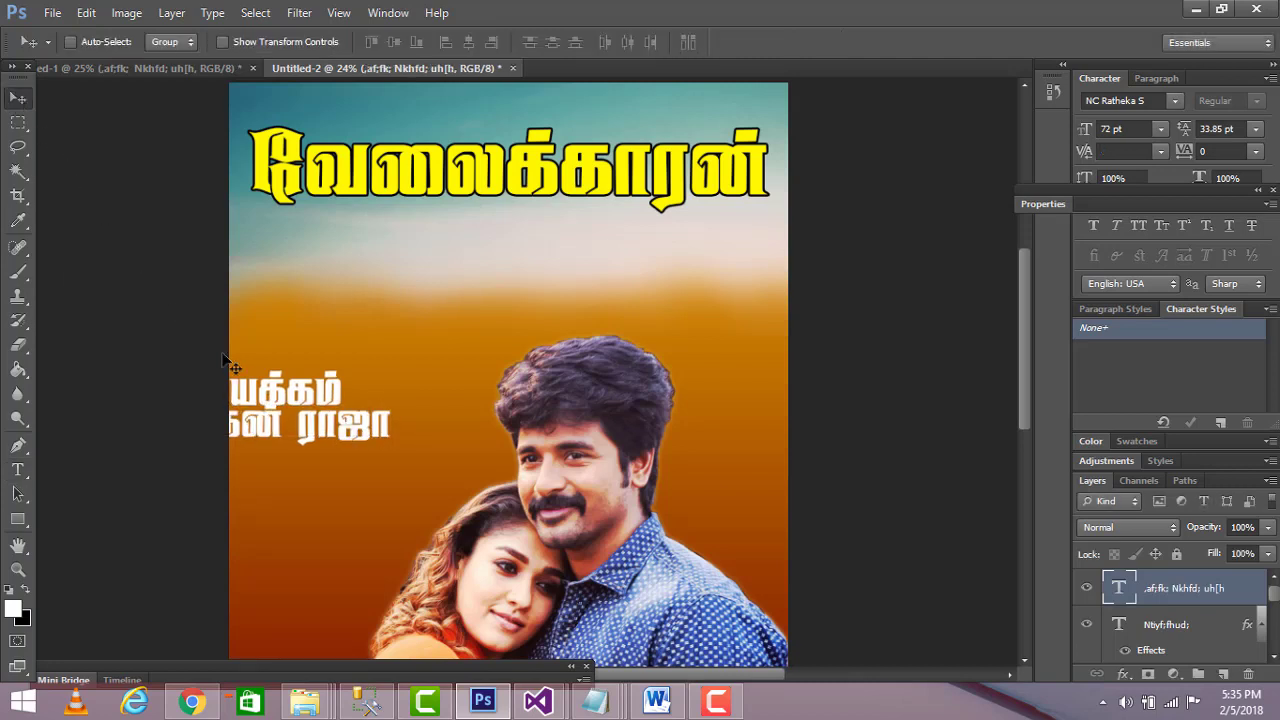
{"action": "left_click_drag", "start_coordinate": [268, 398], "coordinate": [368, 388]}
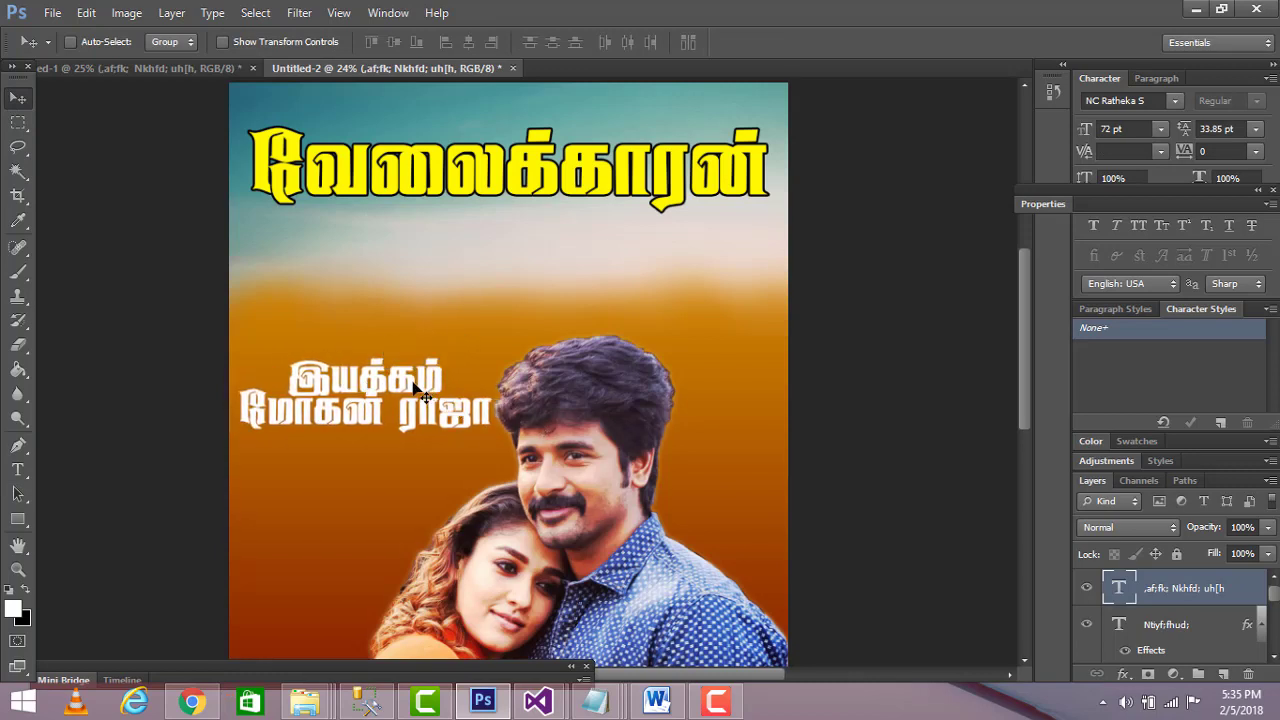
Change the font of the credit's first line, "இயக்கம்", to NC Ravathi.
{"action": "double_click", "coordinate": [1122, 591]}
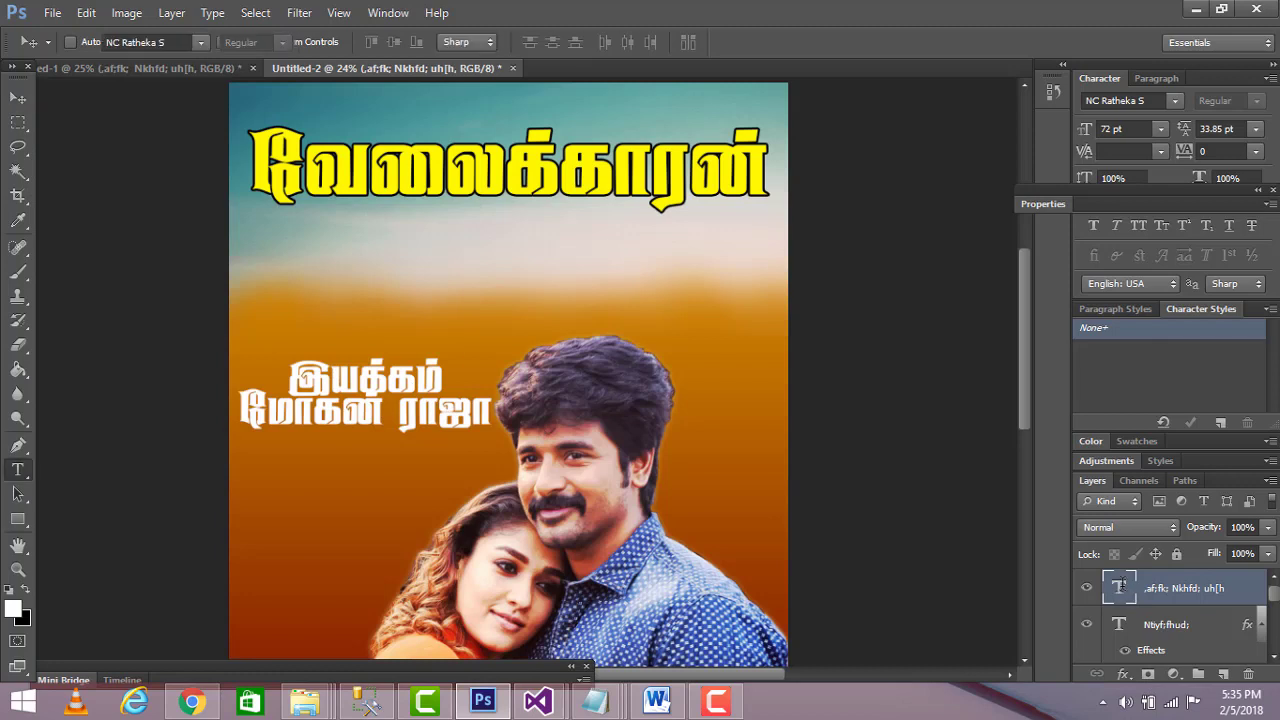
{"action": "left_click_drag", "start_coordinate": [440, 357], "coordinate": [283, 348]}
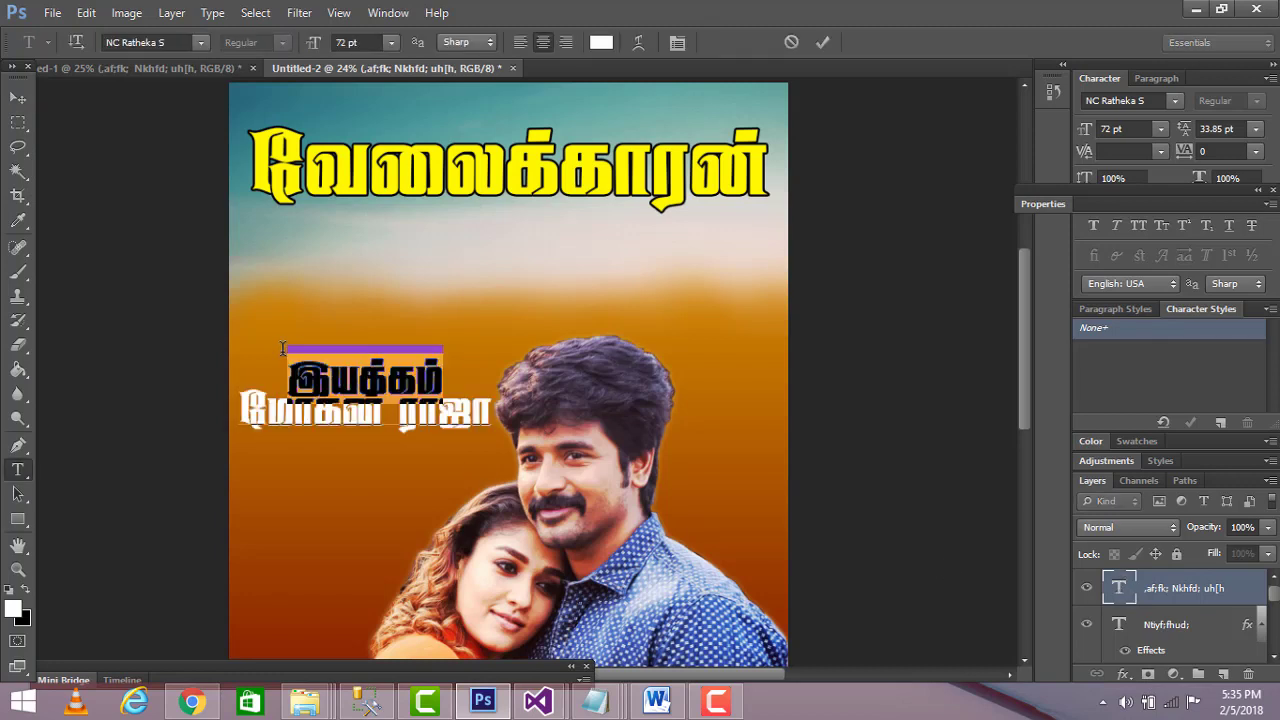
{"action": "left_click", "coordinate": [1135, 100]}
{"action": "key", "text": "Down"}
{"action": "key", "text": "Down"}
{"action": "key", "text": "Down"}
{"action": "key", "text": "Up"}
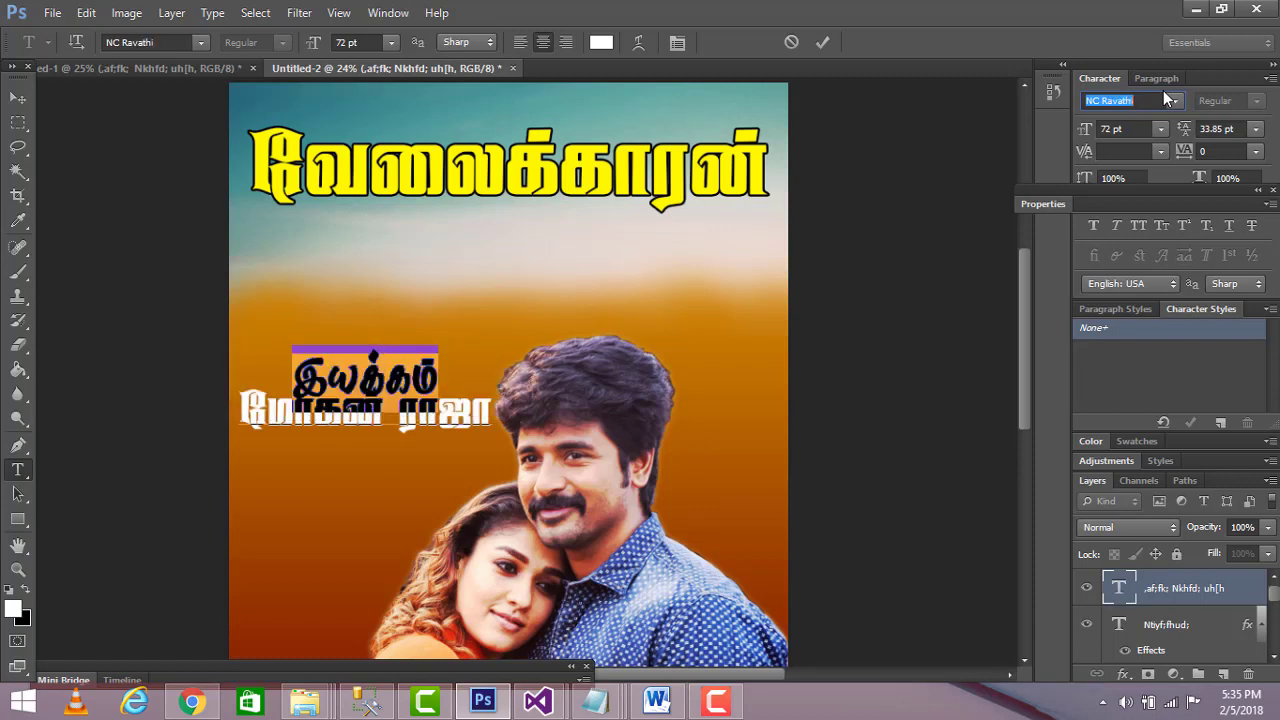
{"action": "left_click", "coordinate": [432, 372]}
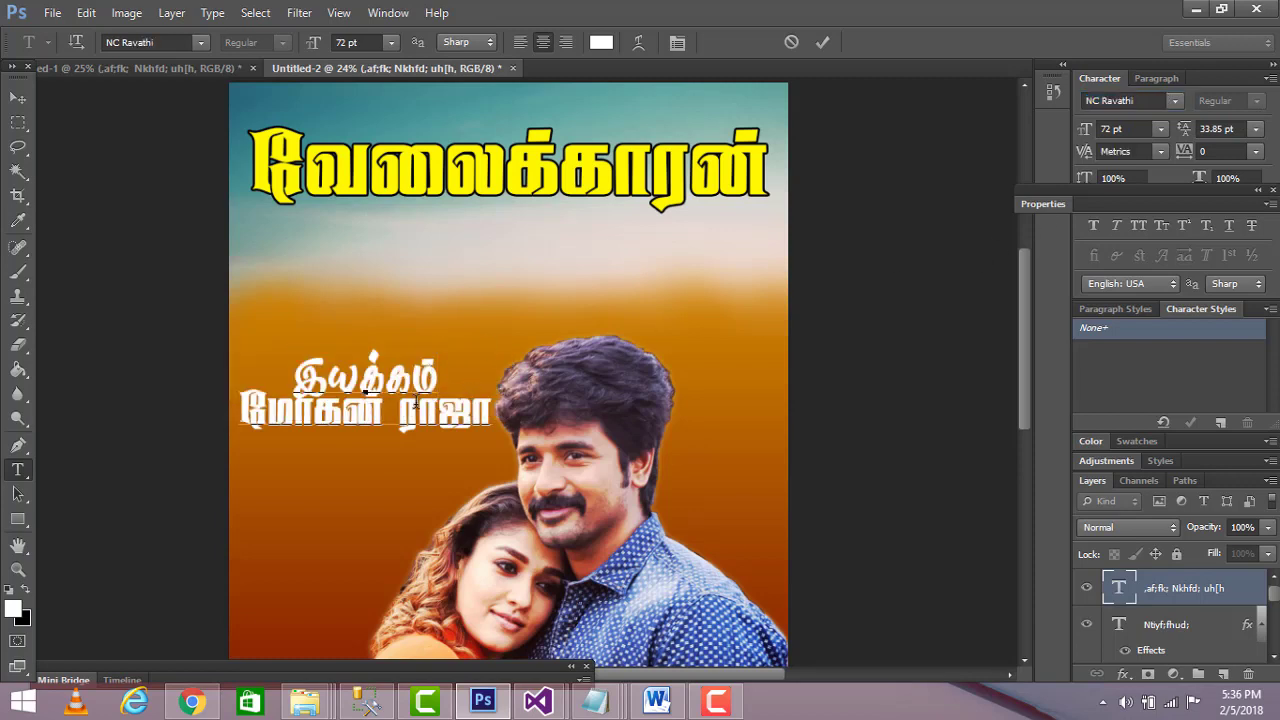
Change the font of the credit's second line, the director's name, to NC Sabashan.
{"action": "left_click_drag", "start_coordinate": [240, 408], "coordinate": [535, 413]}
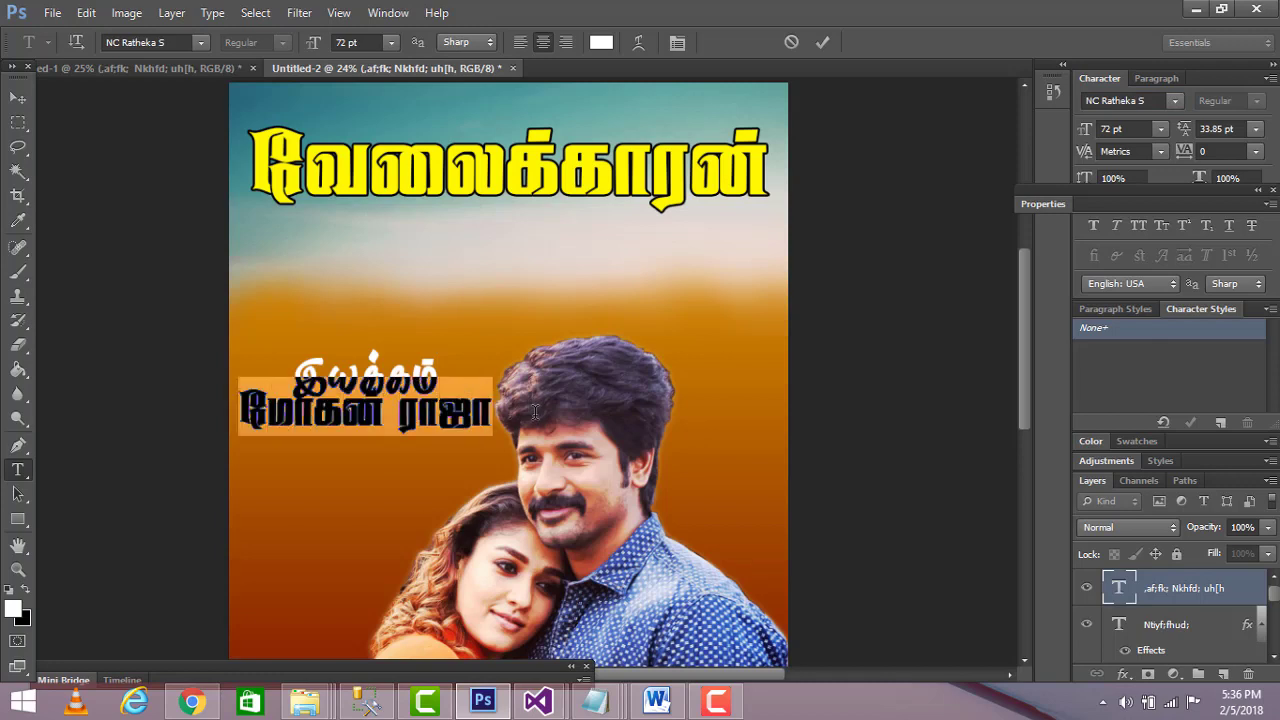
{"action": "left_click", "coordinate": [1139, 99]}
{"action": "key", "text": "Down"}
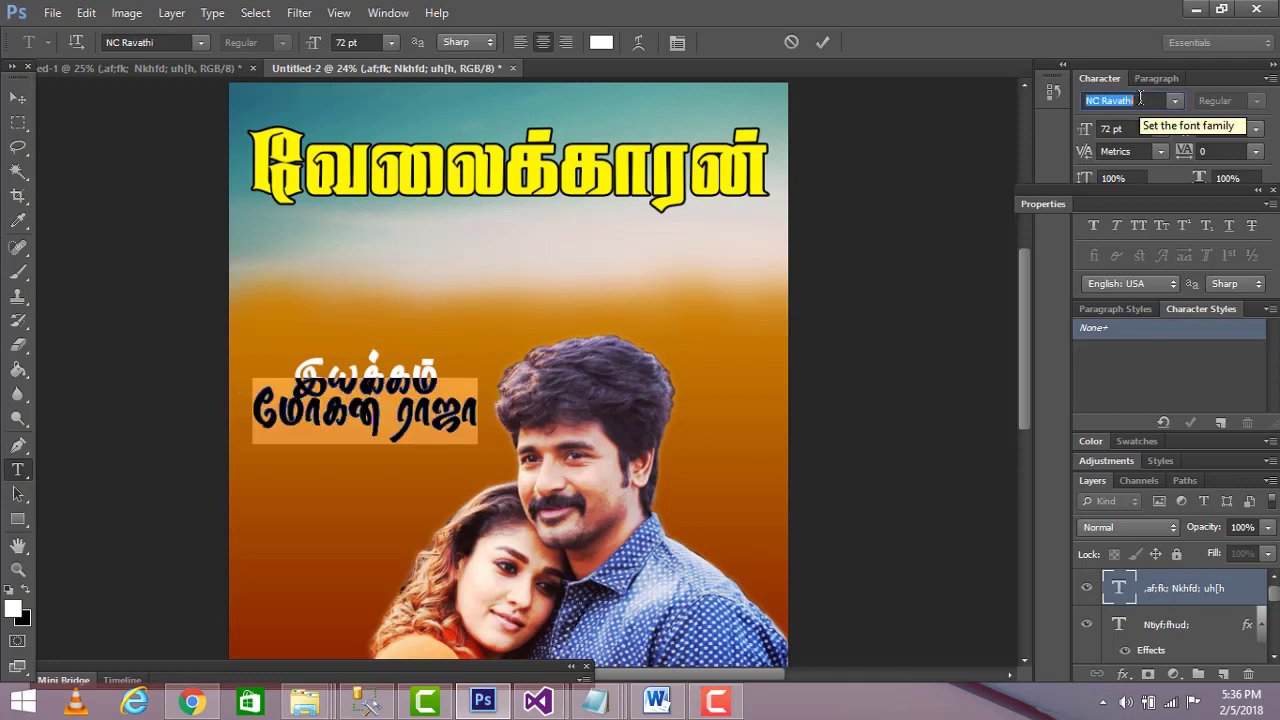
{"action": "key", "text": "Down"}
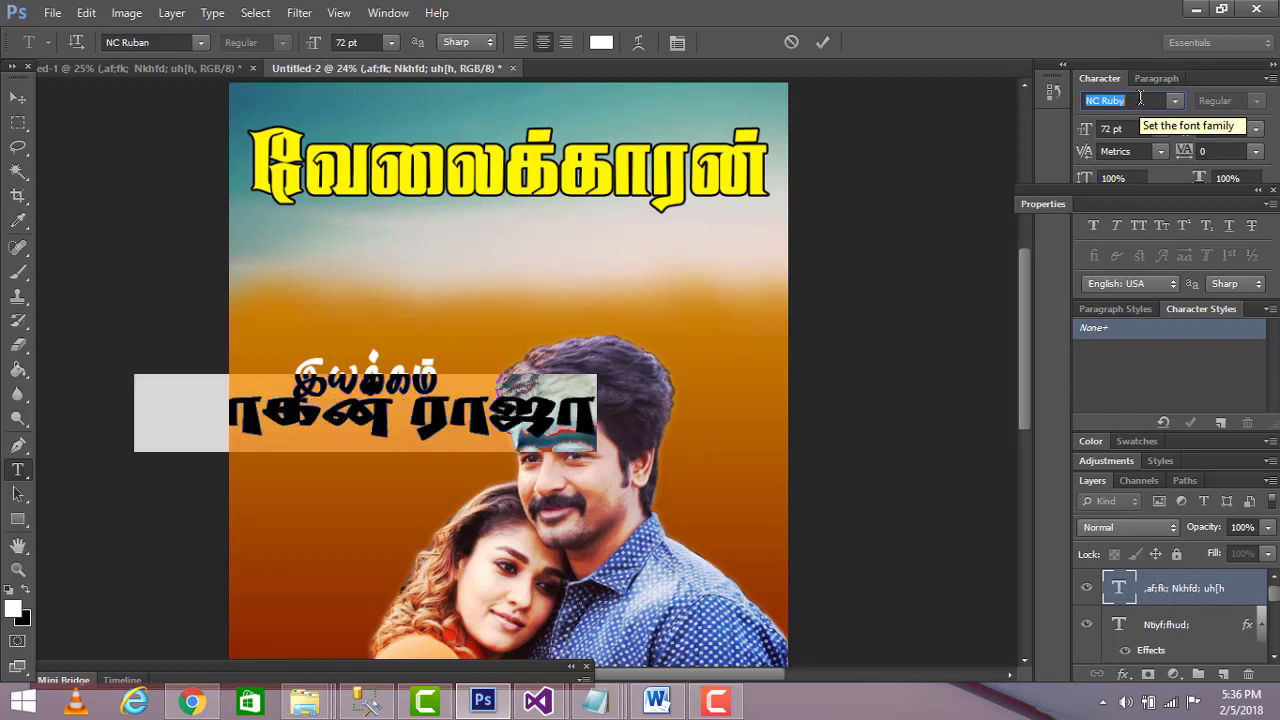
{"action": "key", "text": "Down"}
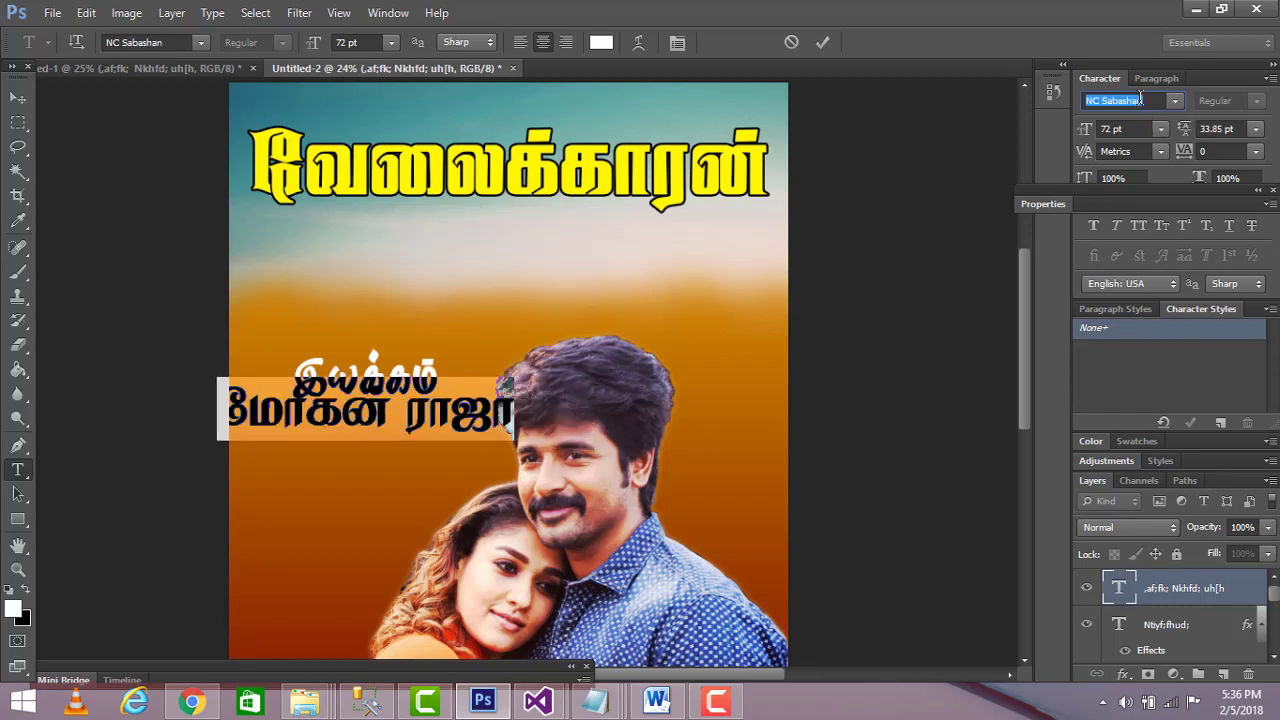
{"action": "key", "text": "Escape"}
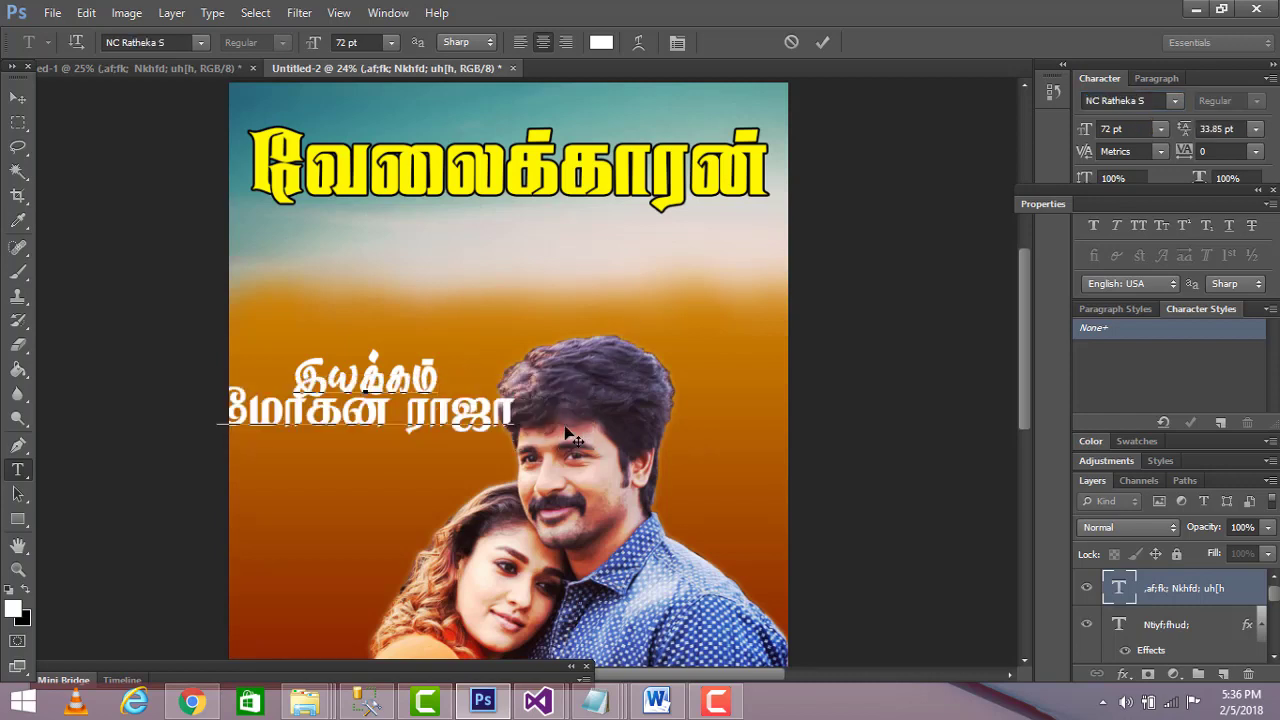
Try several hues for the credit's second line, the director's name, and set its text color to black (000000).
{"action": "left_click_drag", "start_coordinate": [513, 410], "coordinate": [217, 420]}
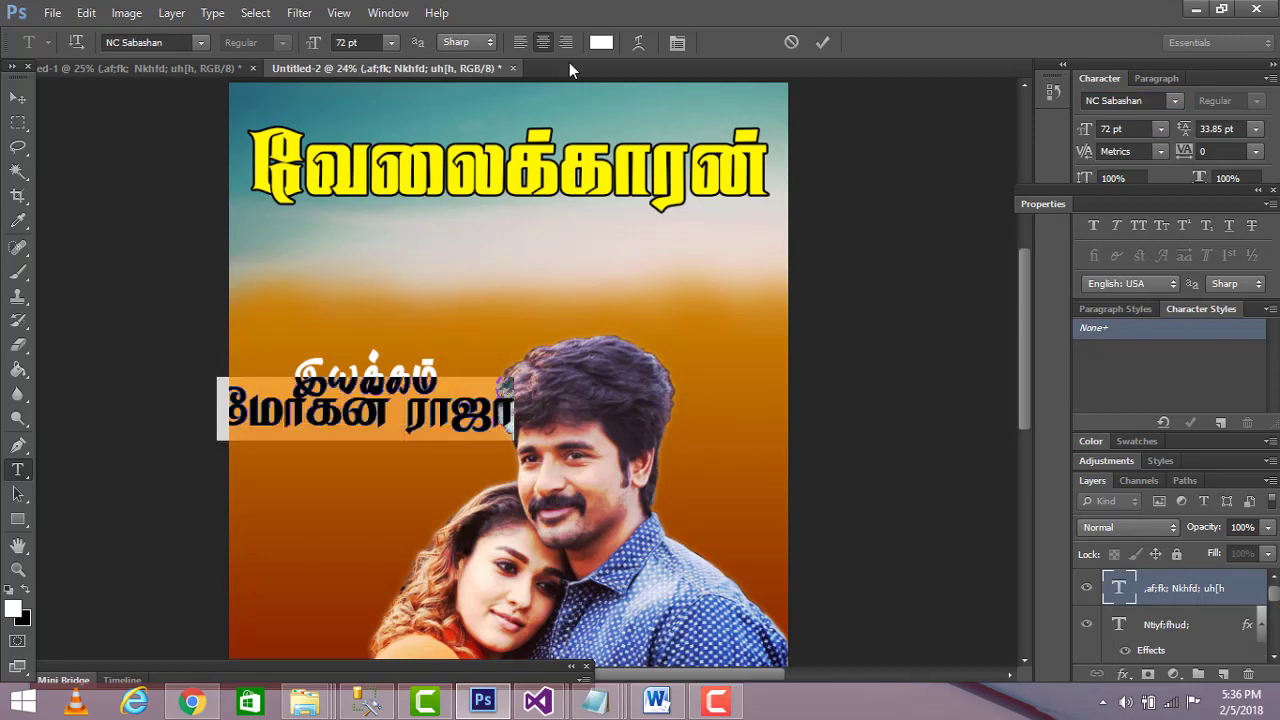
{"action": "left_click", "coordinate": [601, 42]}
{"action": "left_click", "coordinate": [891, 232]}
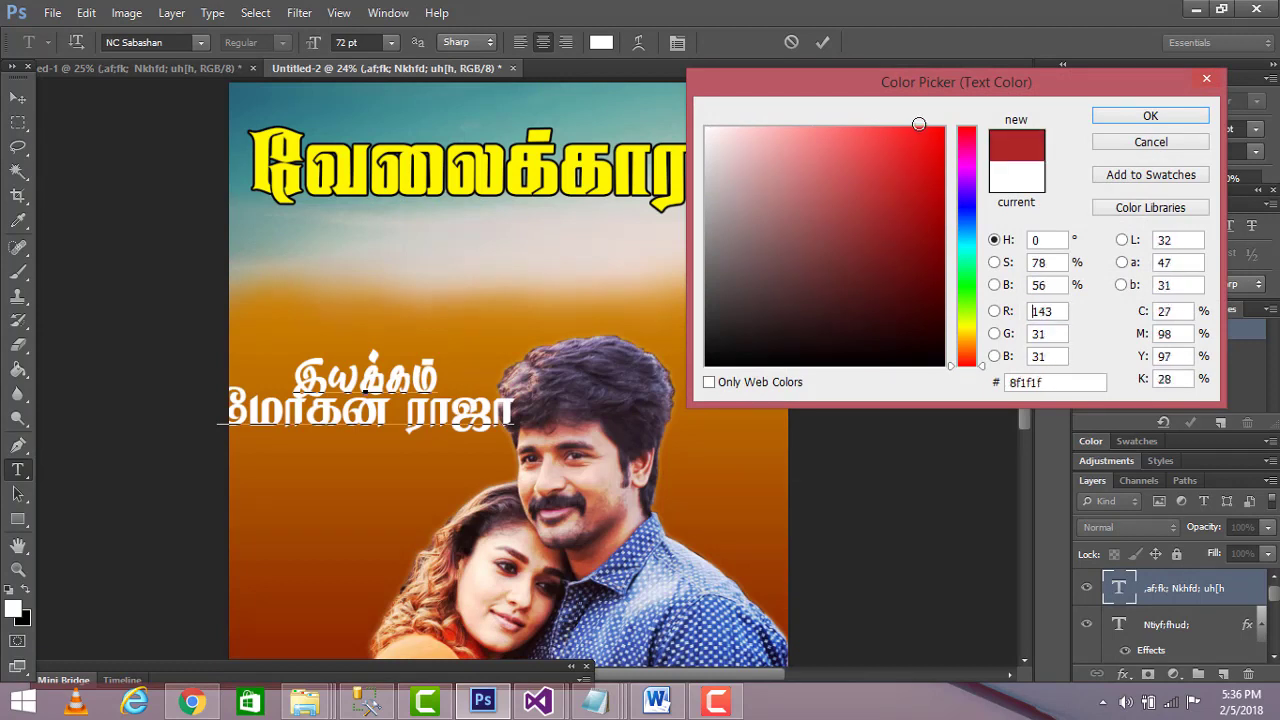
{"action": "left_click", "coordinate": [919, 124]}
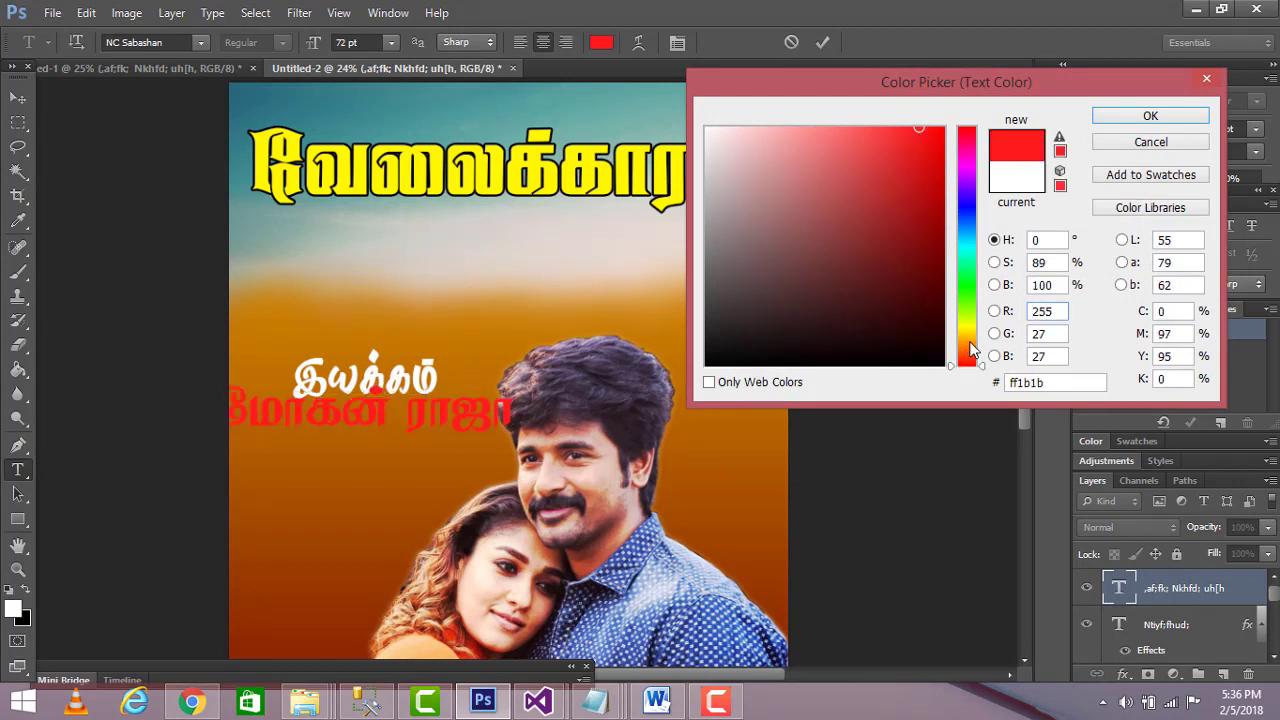
{"action": "left_click", "coordinate": [976, 216]}
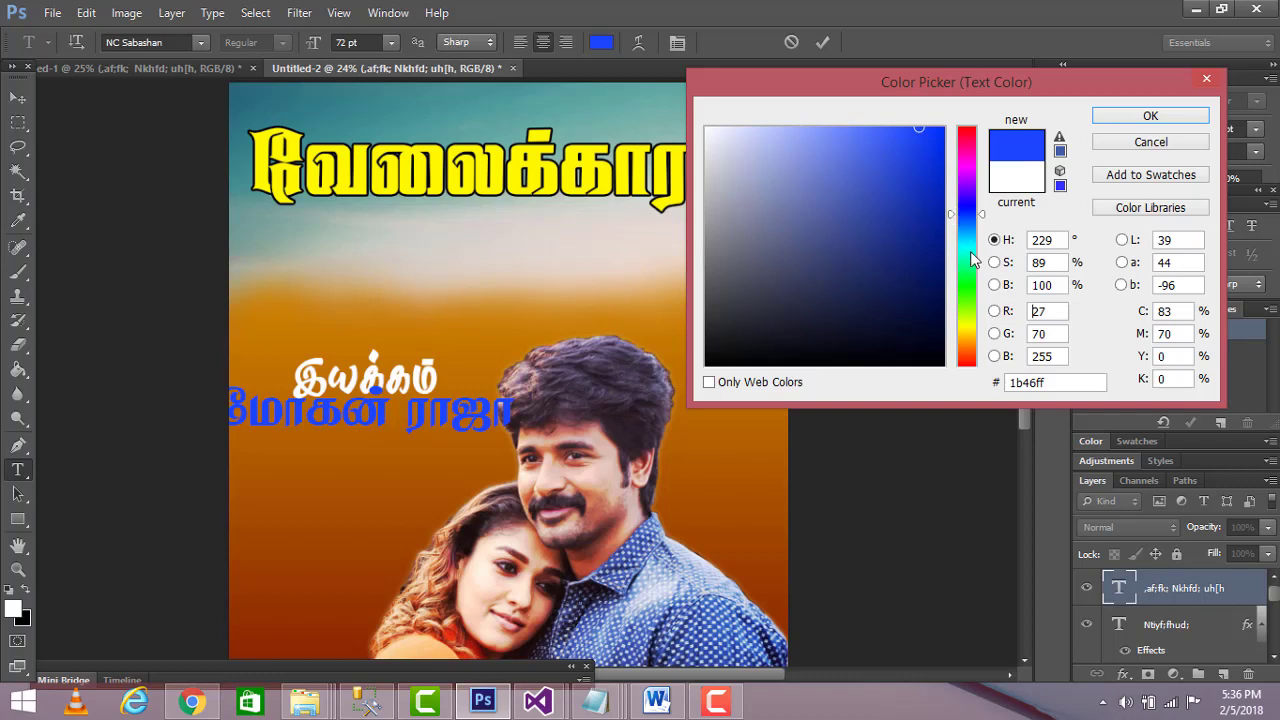
{"action": "left_click", "coordinate": [969, 334]}
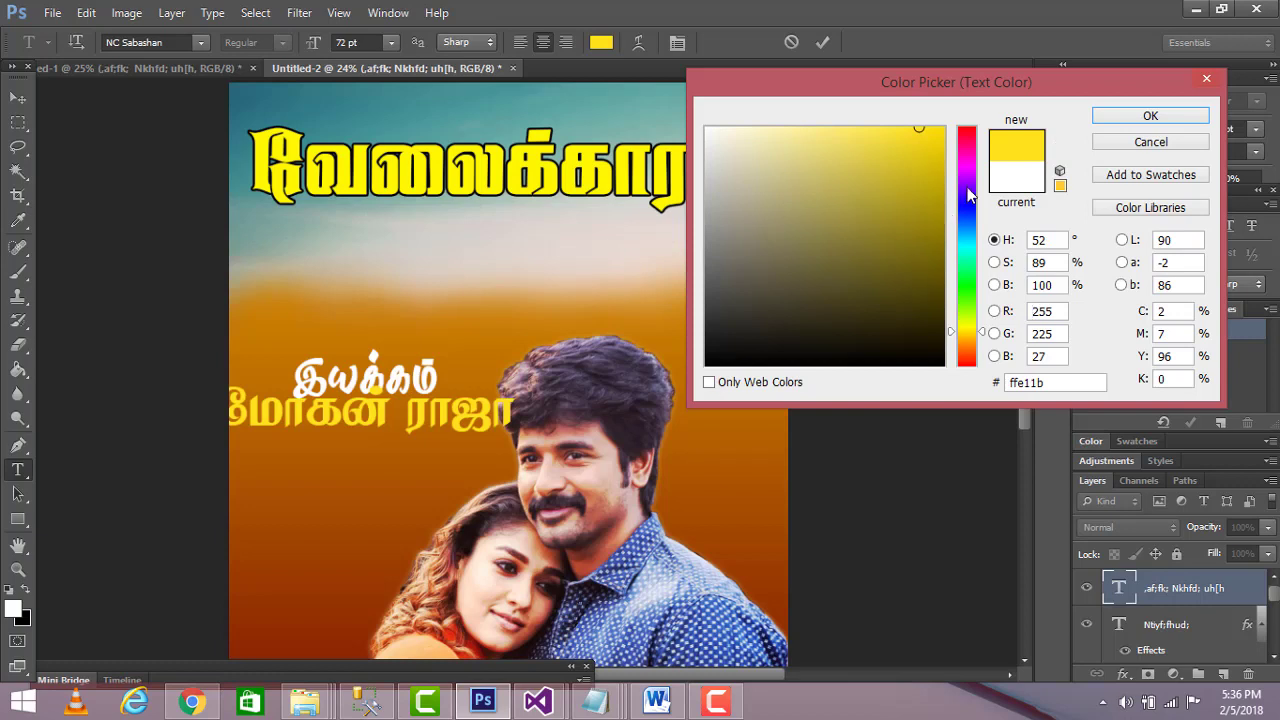
{"action": "left_click", "coordinate": [971, 143]}
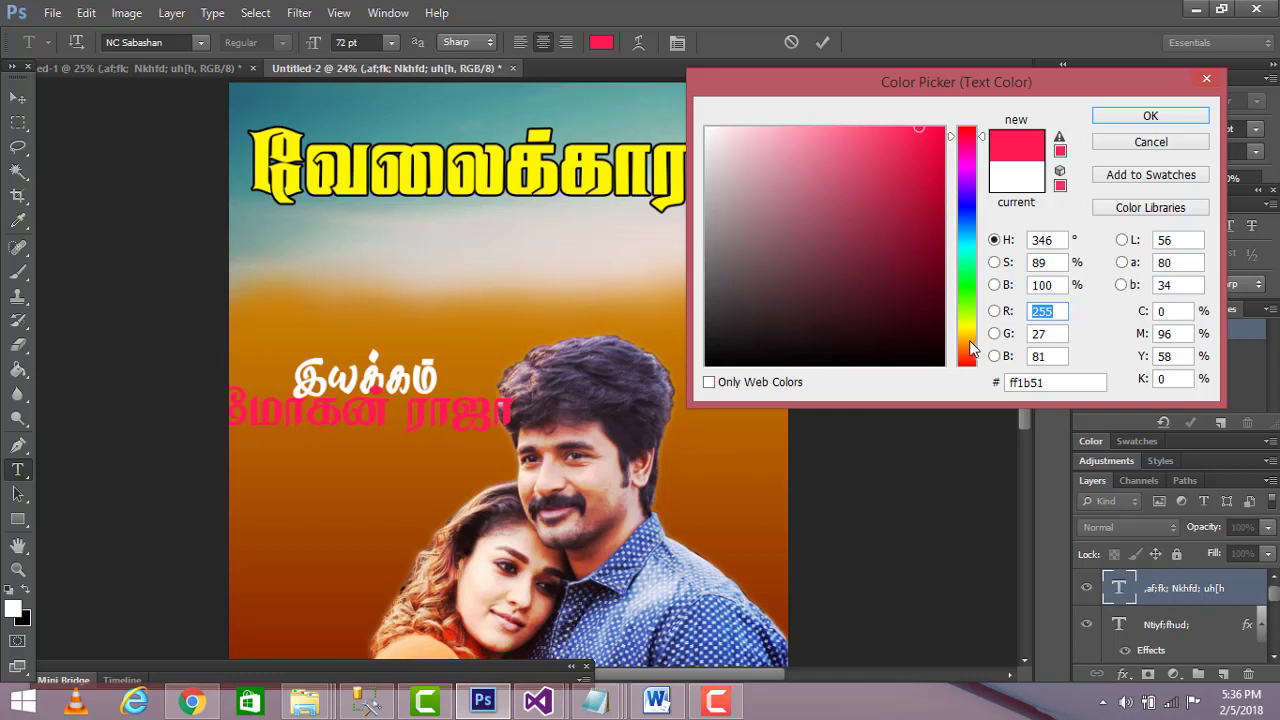
{"action": "left_click", "coordinate": [967, 210]}
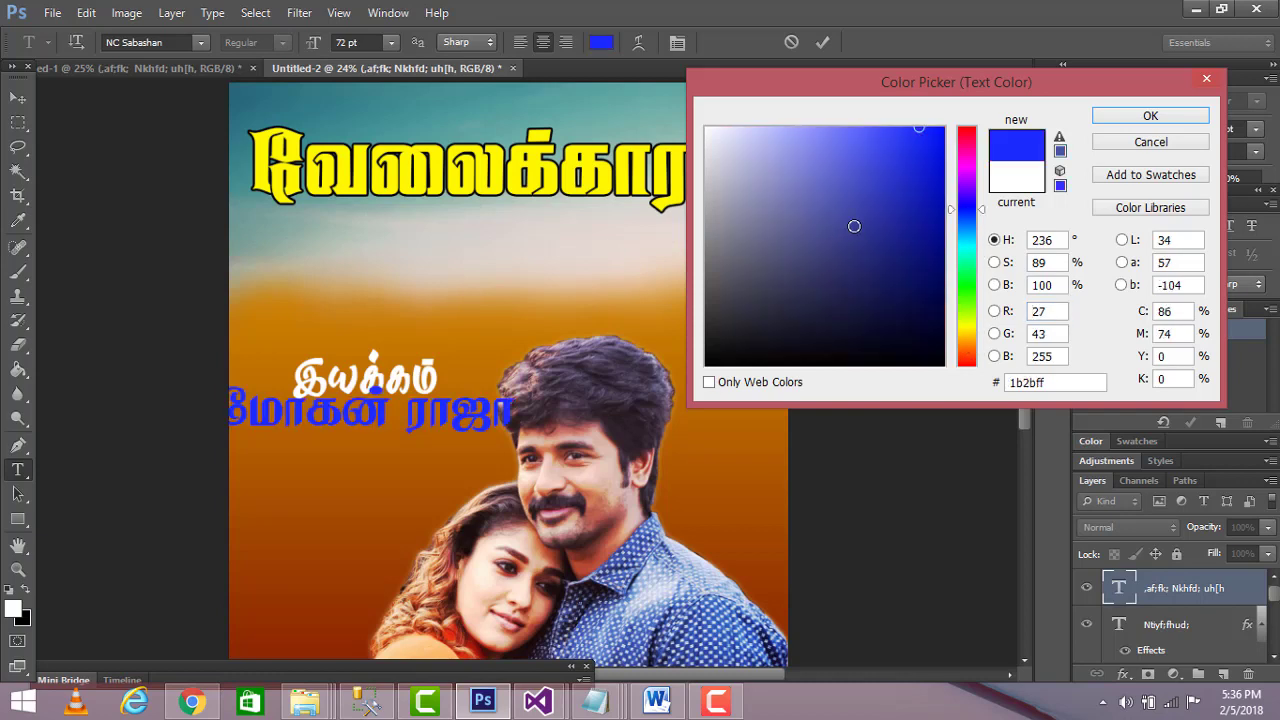
{"action": "left_click", "coordinate": [893, 274]}
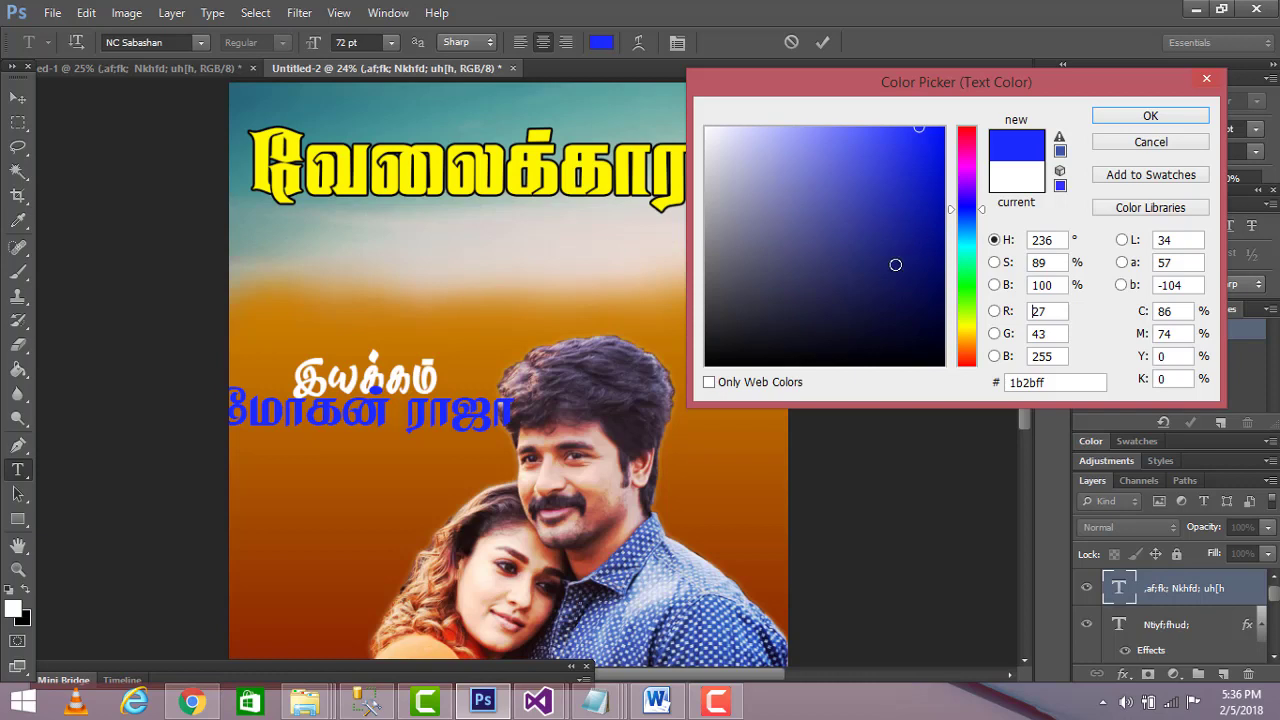
{"action": "left_click", "coordinate": [941, 389]}
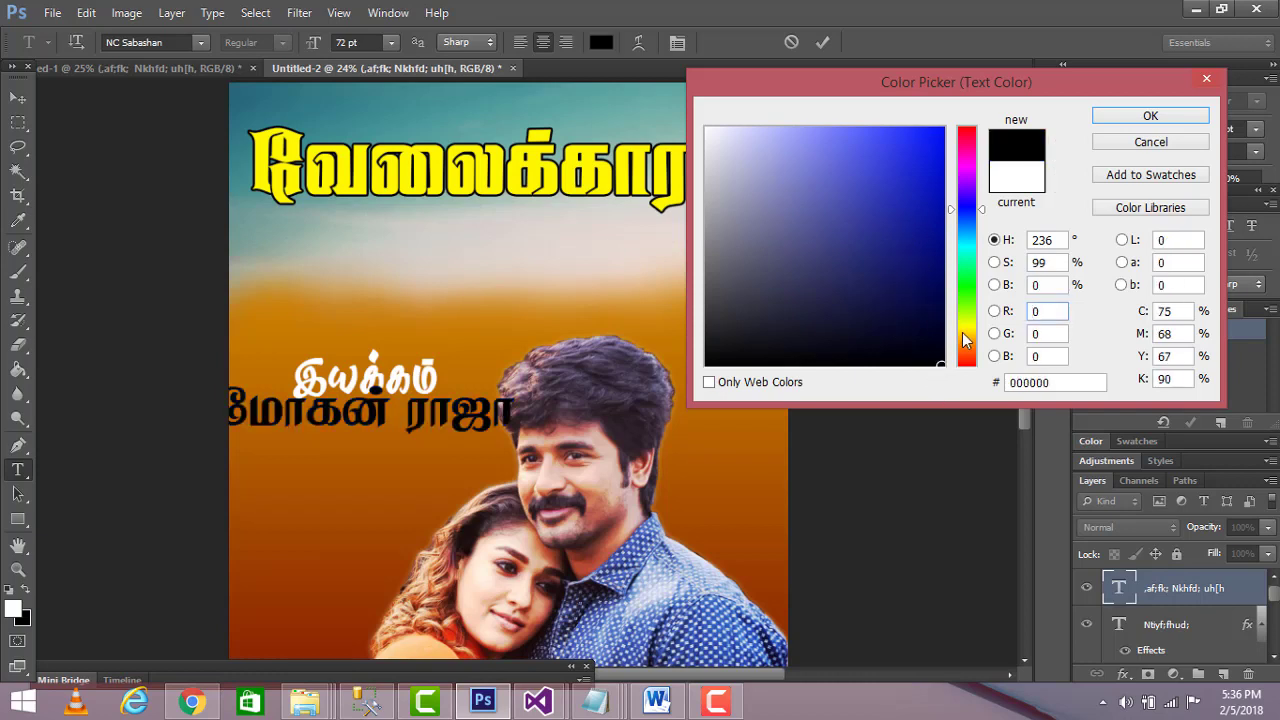
{"action": "left_click", "coordinate": [967, 333]}
{"action": "left_click", "coordinate": [970, 249]}
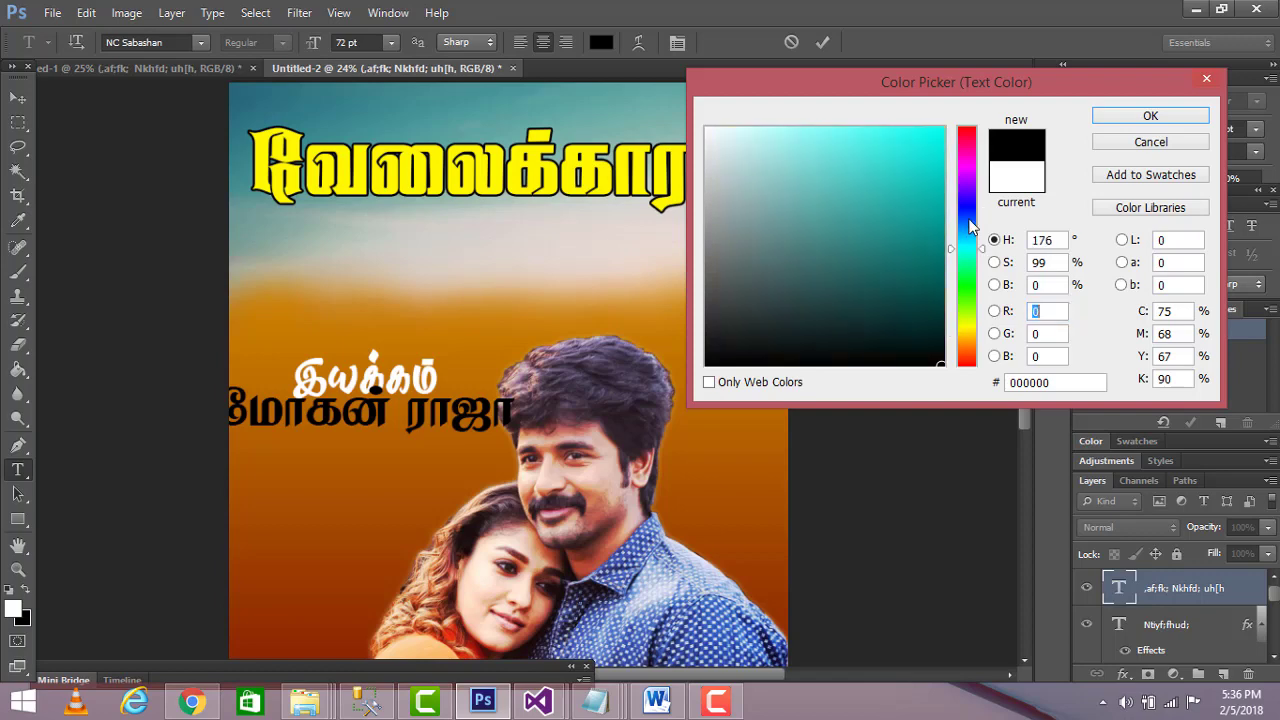
{"action": "left_click", "coordinate": [972, 132]}
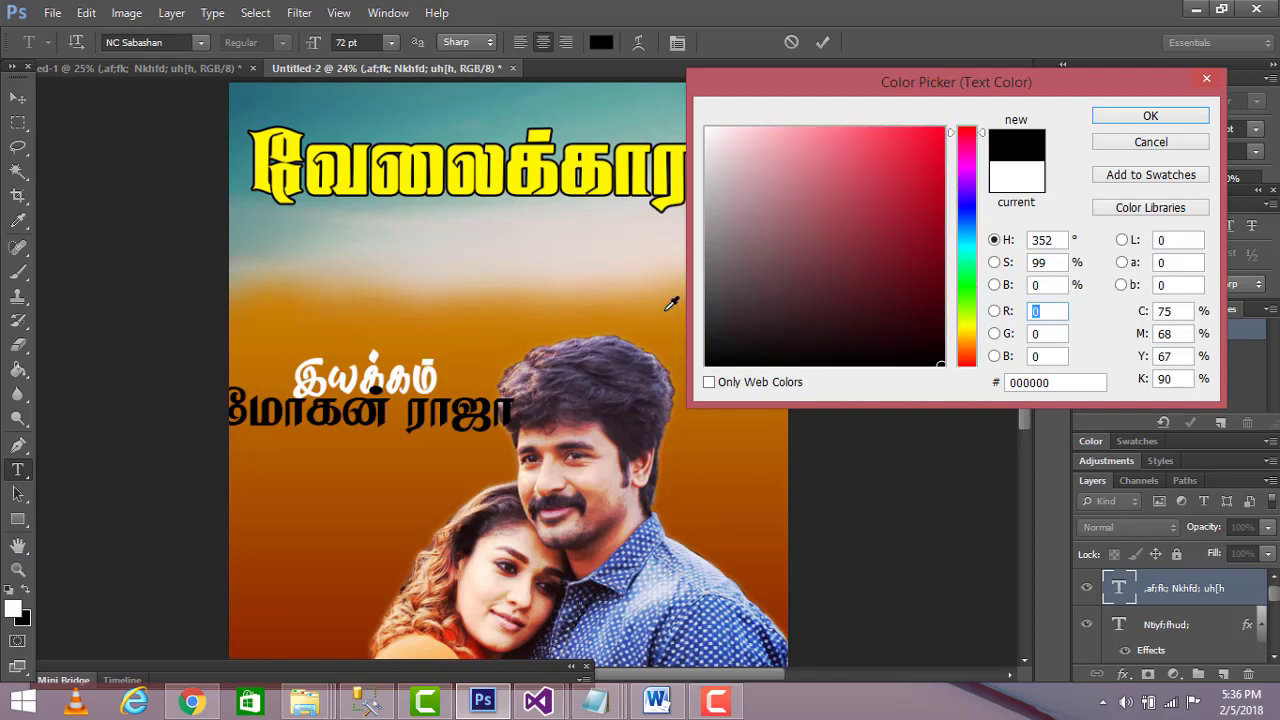
{"action": "left_click", "coordinate": [1150, 116]}
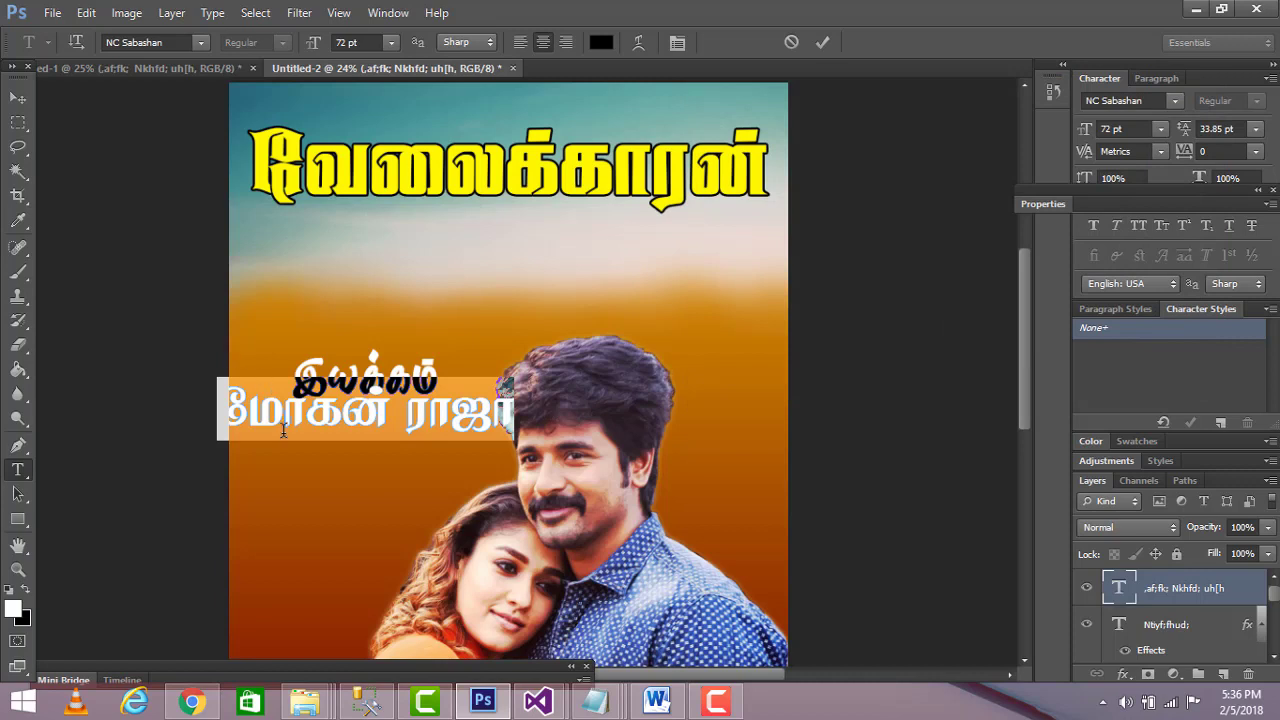
{"action": "left_click", "coordinate": [283, 430]}
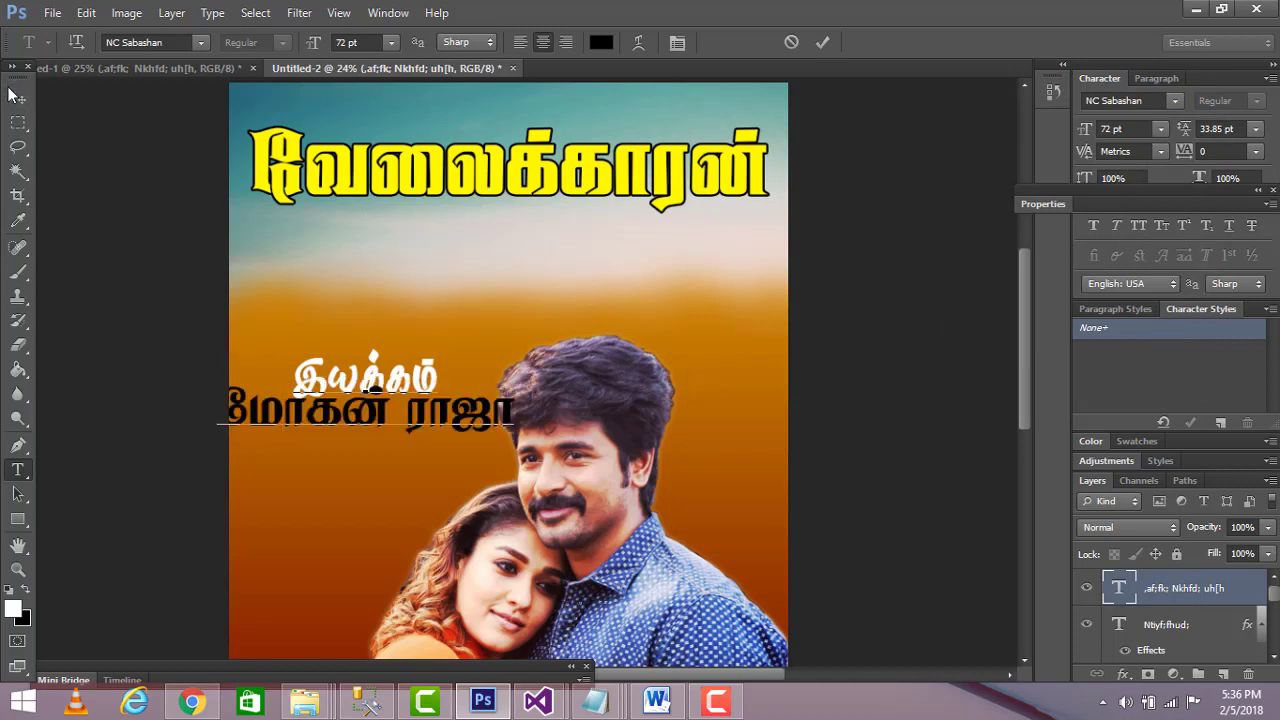
{"action": "left_click", "coordinate": [16, 95]}
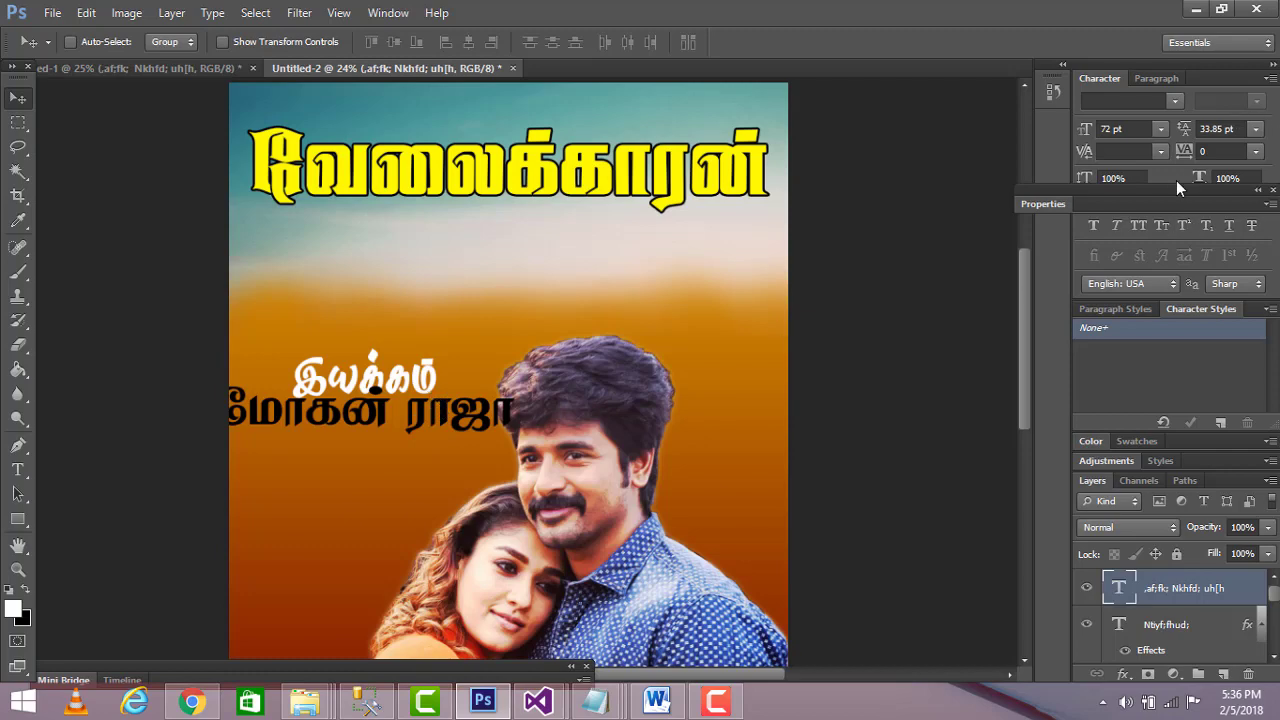
Move the director credit up and fully inside the poster's edge, and close the Properties panel.
{"action": "left_click_drag", "start_coordinate": [1165, 198], "coordinate": [1066, 279]}
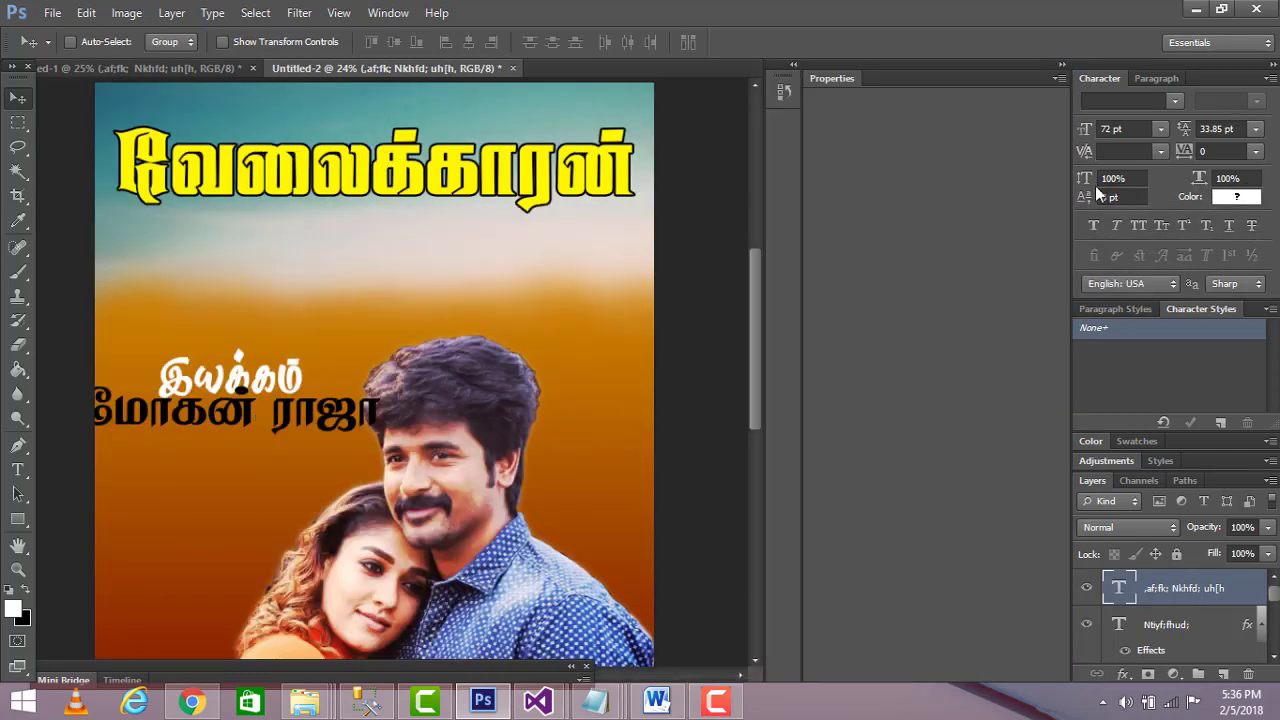
{"action": "right_click", "coordinate": [295, 379]}
{"action": "left_click", "coordinate": [330, 390]}
{"action": "left_click_drag", "start_coordinate": [325, 396], "coordinate": [345, 340]}
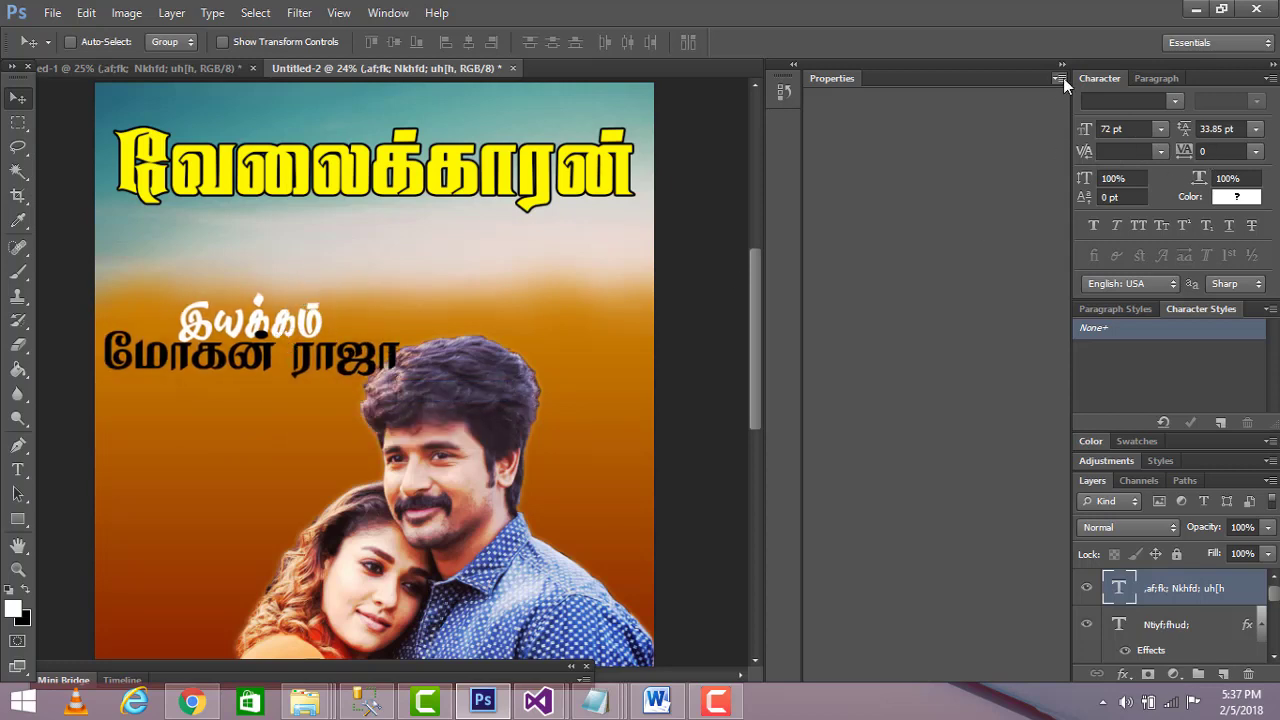
{"action": "left_click", "coordinate": [1059, 84]}
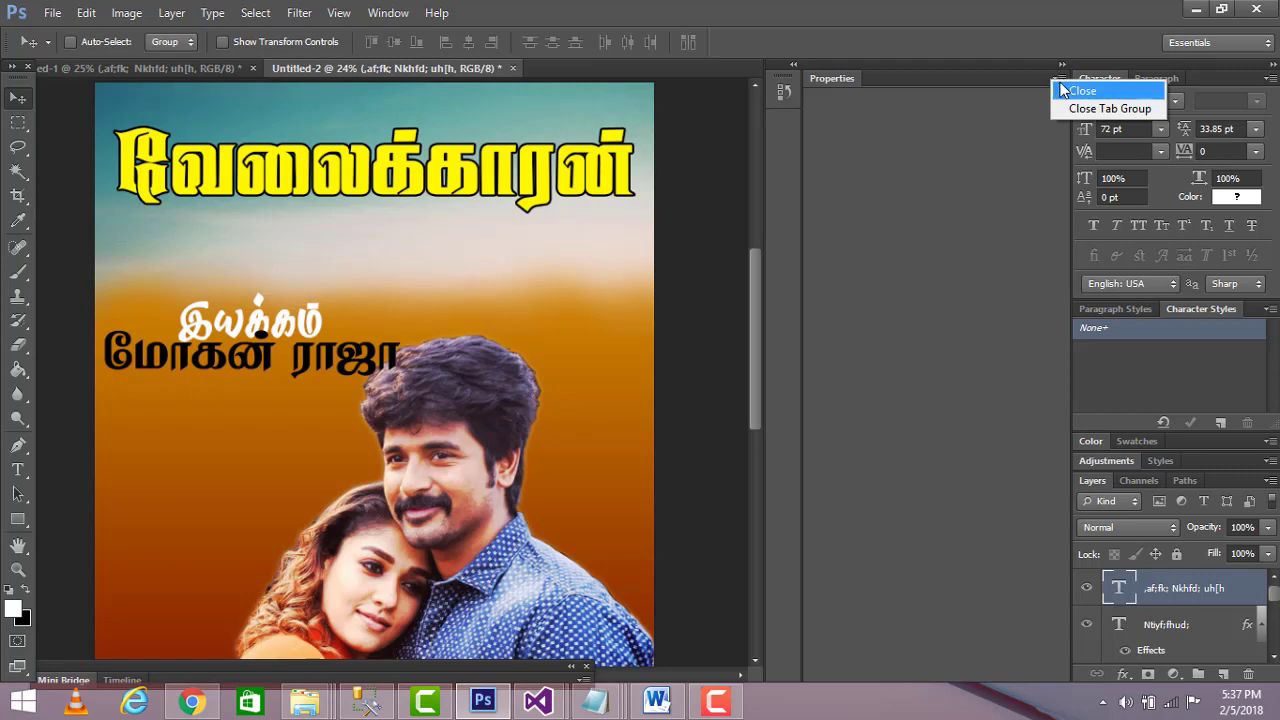
{"action": "left_click", "coordinate": [1082, 89]}
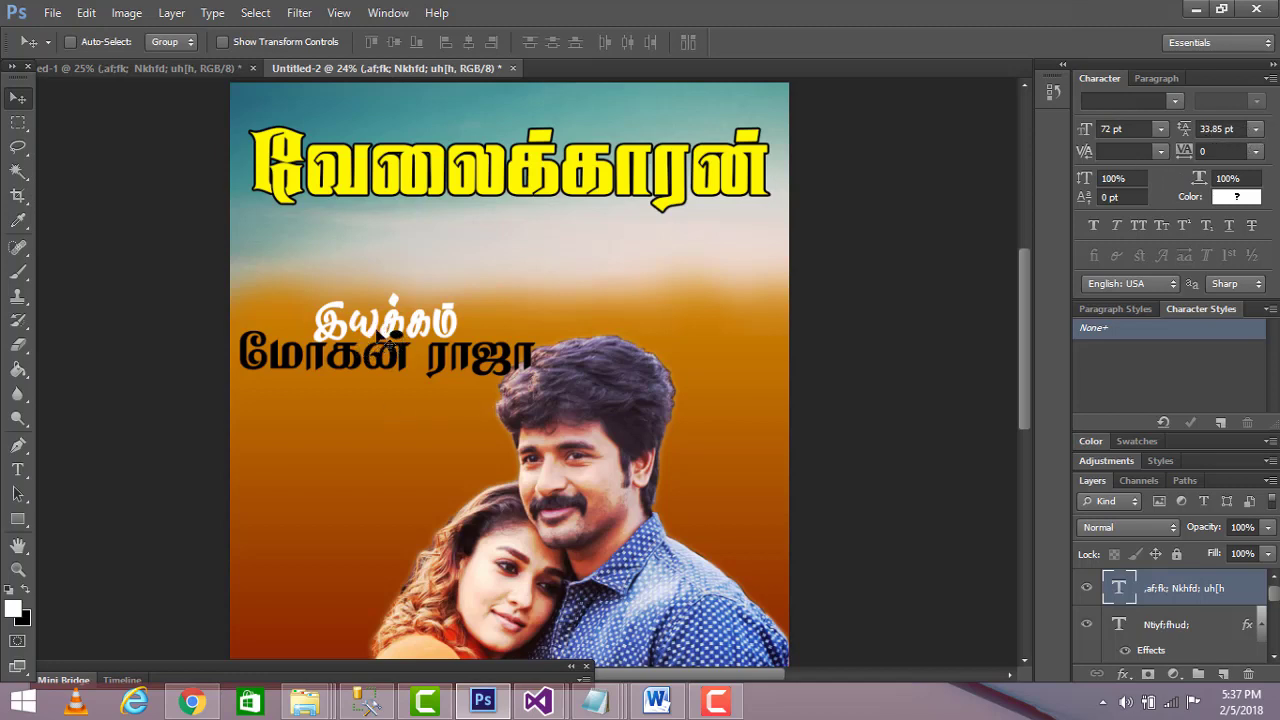
Set the credit text's leading to 48 pt and nudge the two lines slightly toward the man's head.
{"action": "left_click", "coordinate": [1255, 129]}
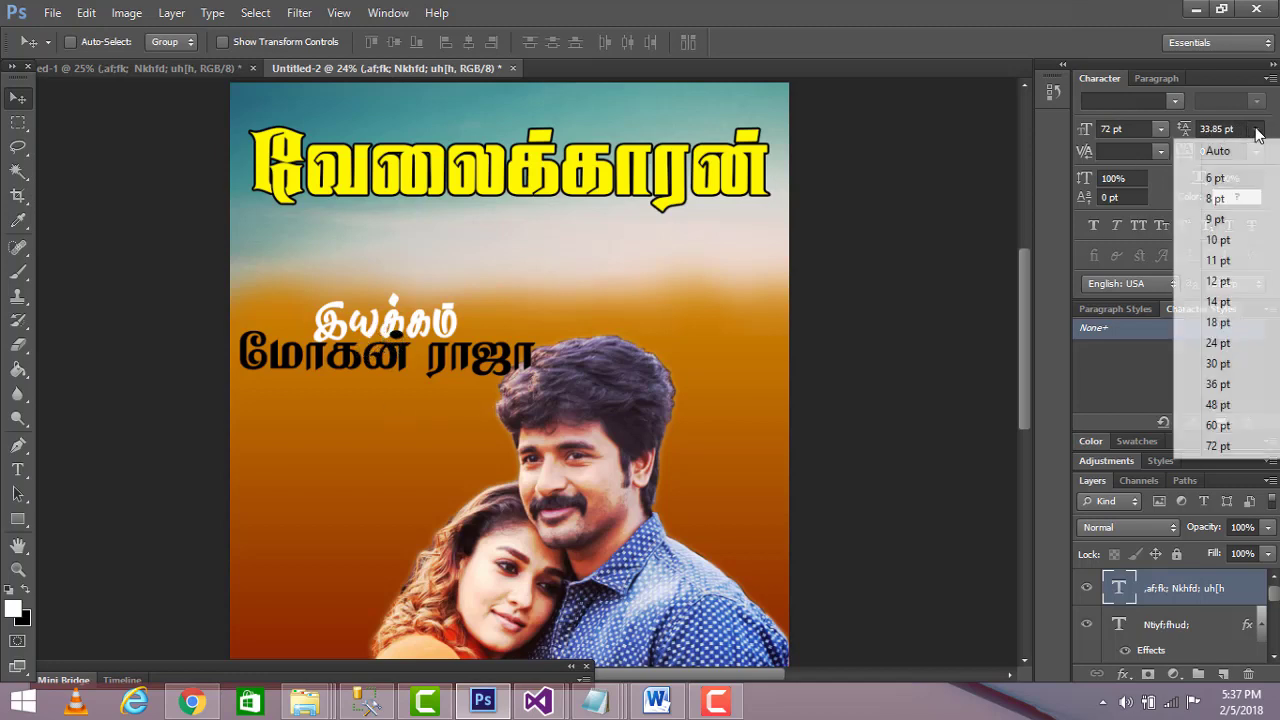
{"action": "left_click", "coordinate": [1216, 406]}
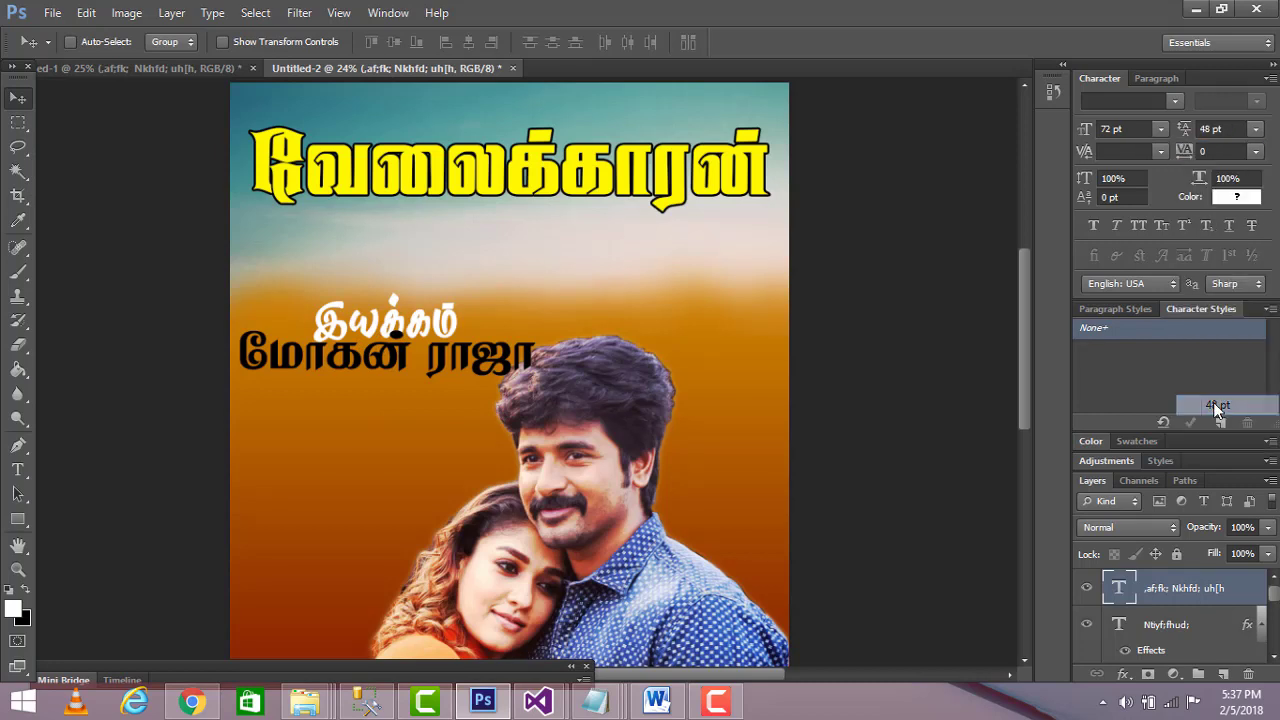
{"action": "left_click_drag", "start_coordinate": [440, 370], "coordinate": [452, 368]}
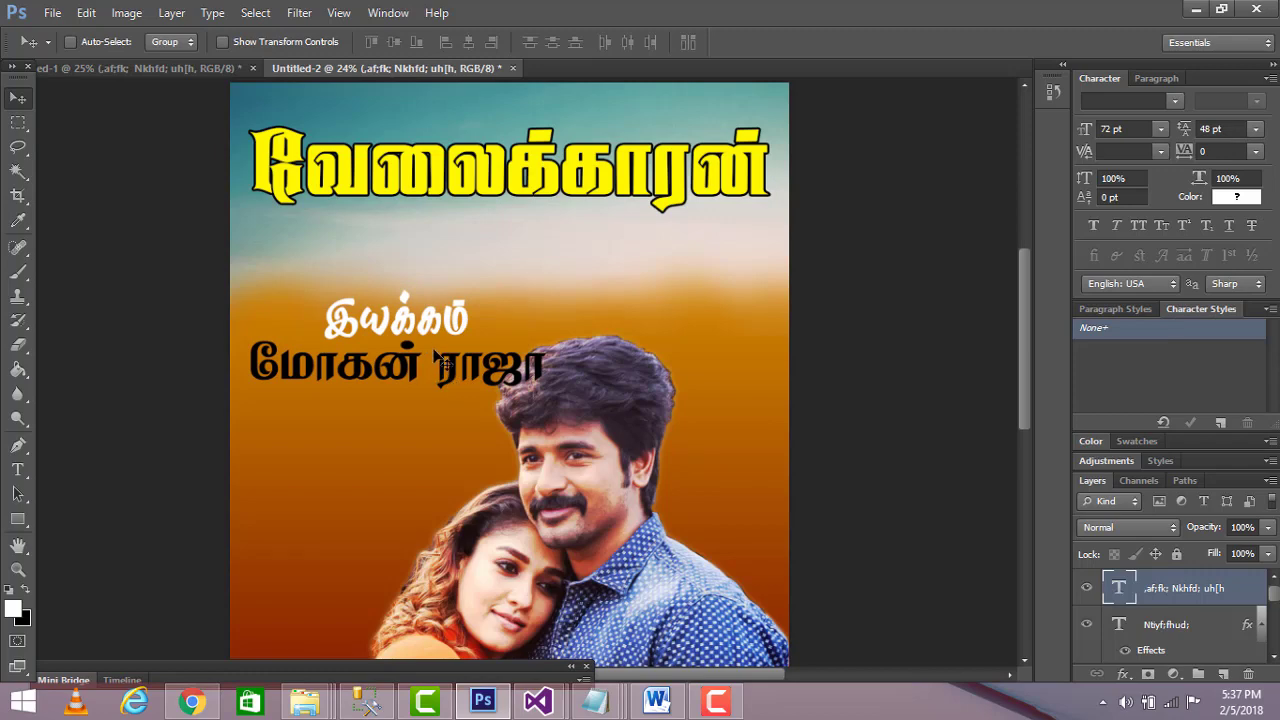
Scale the director credit proportionally to about 78% with Free Transform so it clears the man's hair.
{"action": "left_click", "coordinate": [88, 13]}
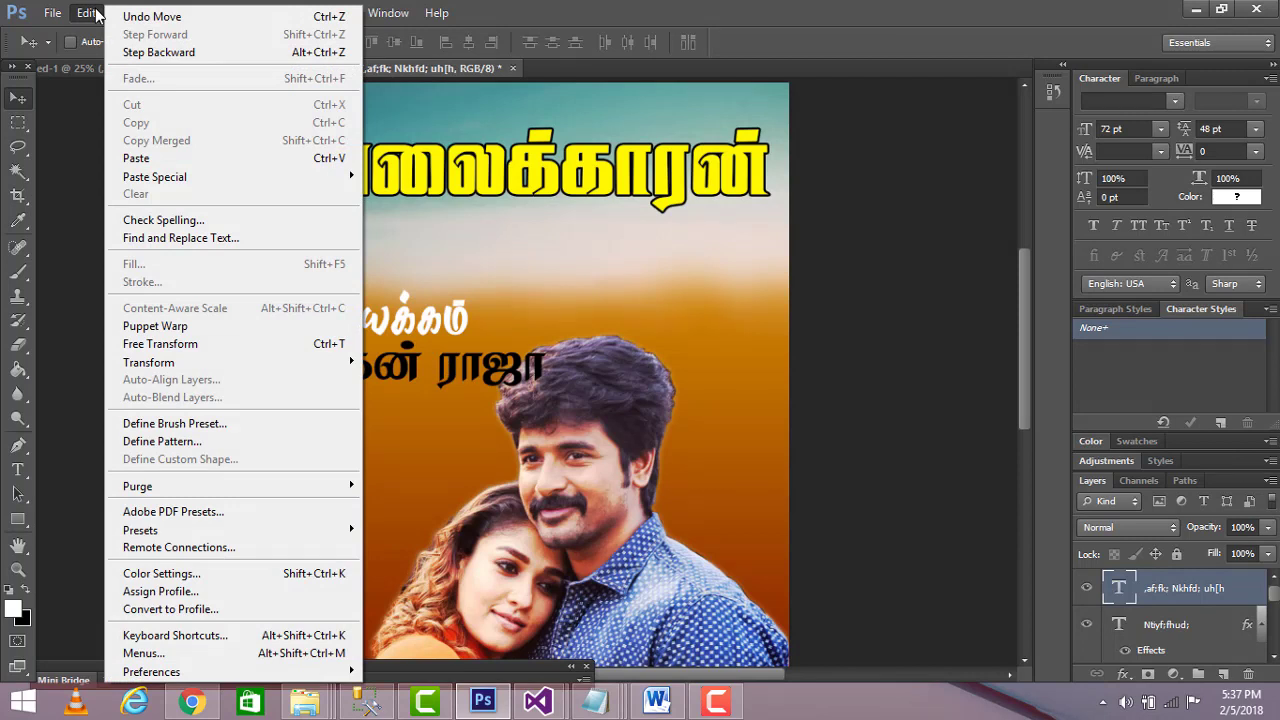
{"action": "left_click", "coordinate": [162, 344]}
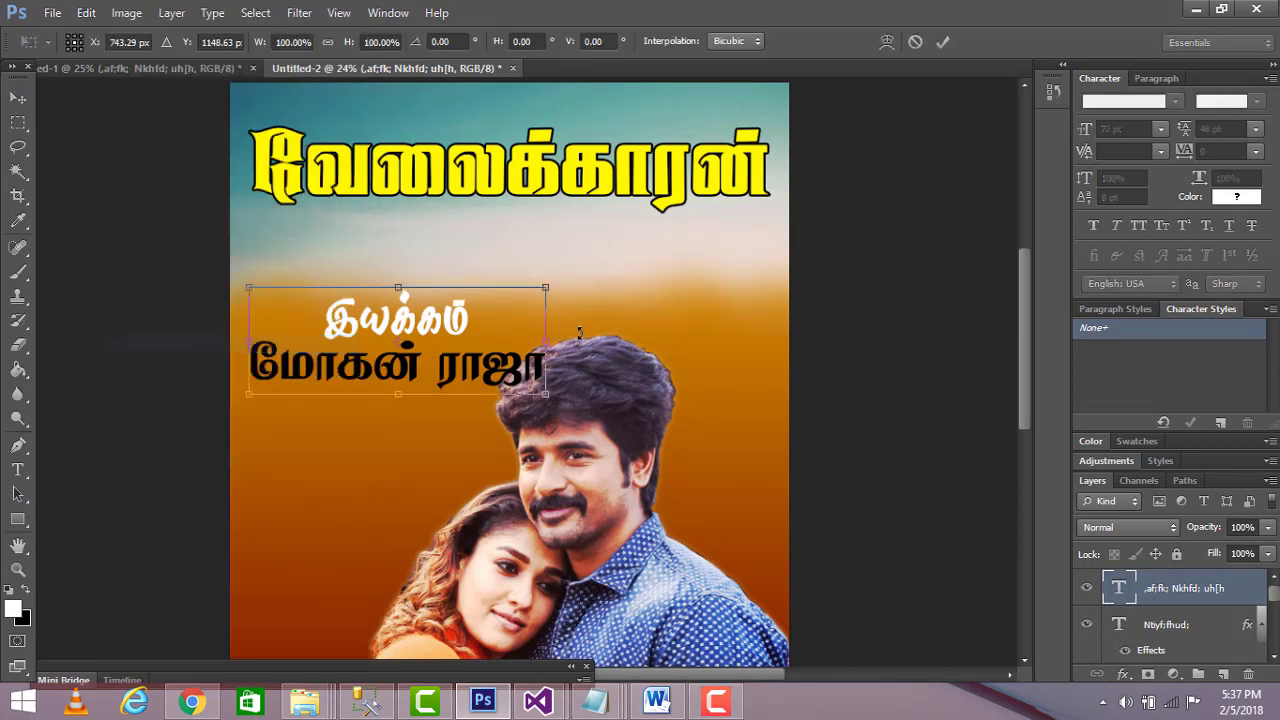
{"action": "left_click_drag", "start_coordinate": [546, 287], "coordinate": [484, 315]}
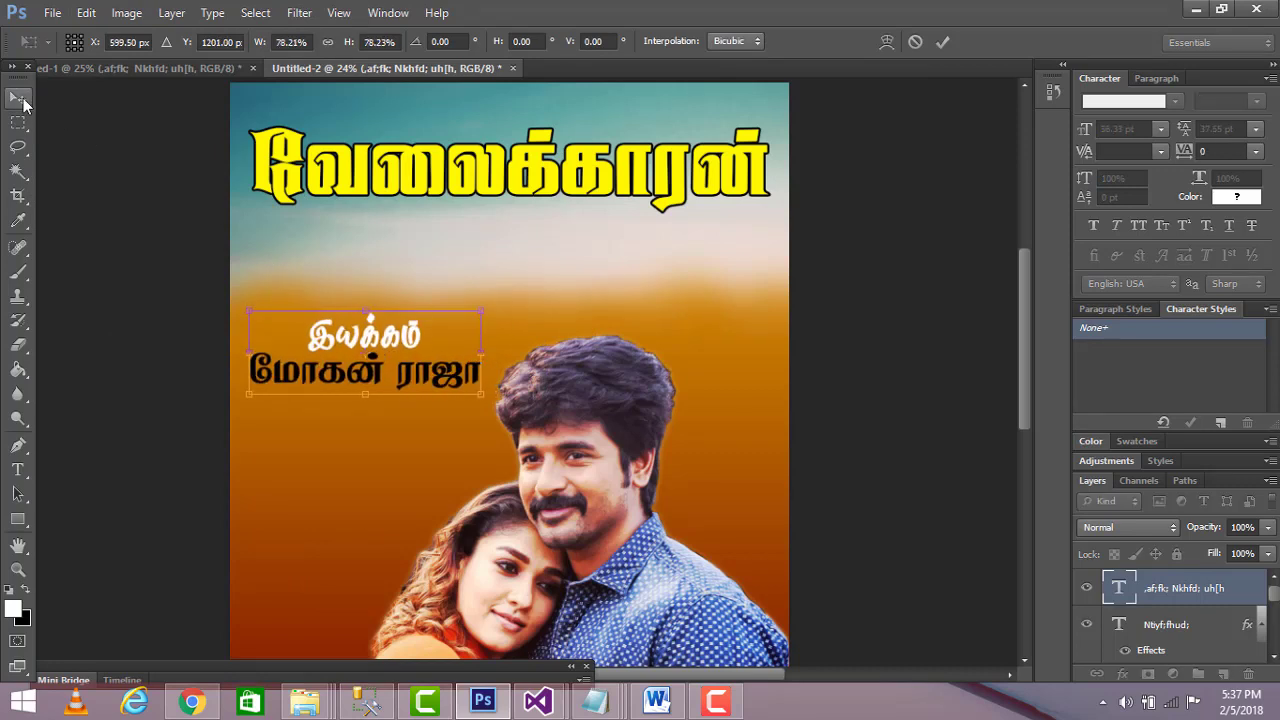
{"action": "left_click", "coordinate": [18, 98]}
{"action": "left_click", "coordinate": [580, 273]}
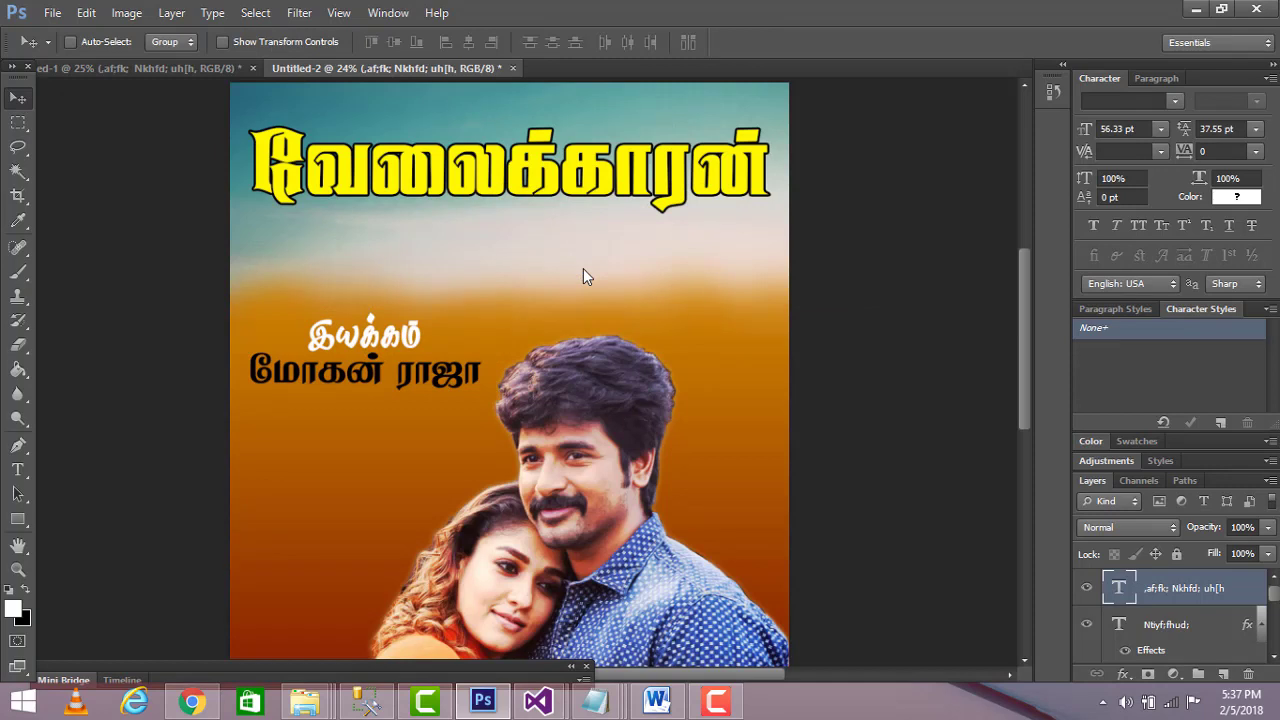
Reposition the director credit in the empty orange area beside the man's hair and check its placement across the whole poster.
{"action": "left_click_drag", "start_coordinate": [437, 387], "coordinate": [431, 462]}
{"action": "scroll", "coordinate": [815, 345], "scroll_direction": "down", "scroll_amount": 3}
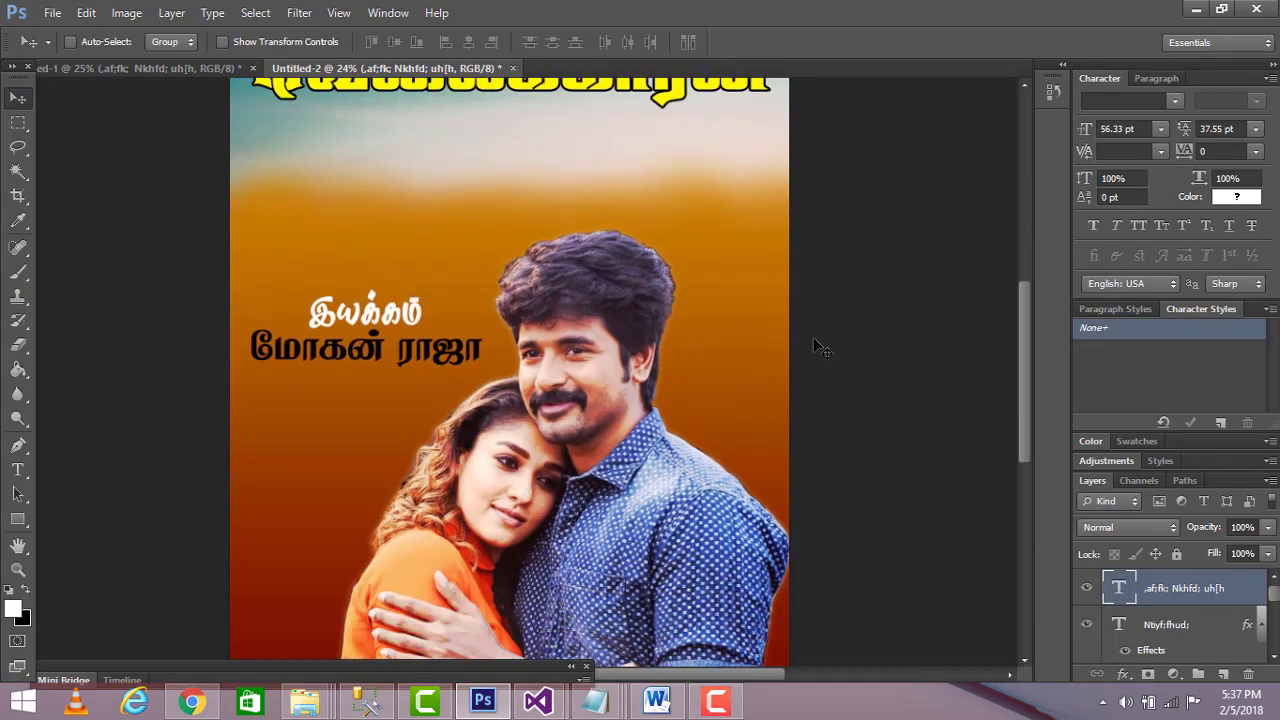
{"action": "scroll", "coordinate": [815, 345], "scroll_direction": "down", "scroll_amount": 4}
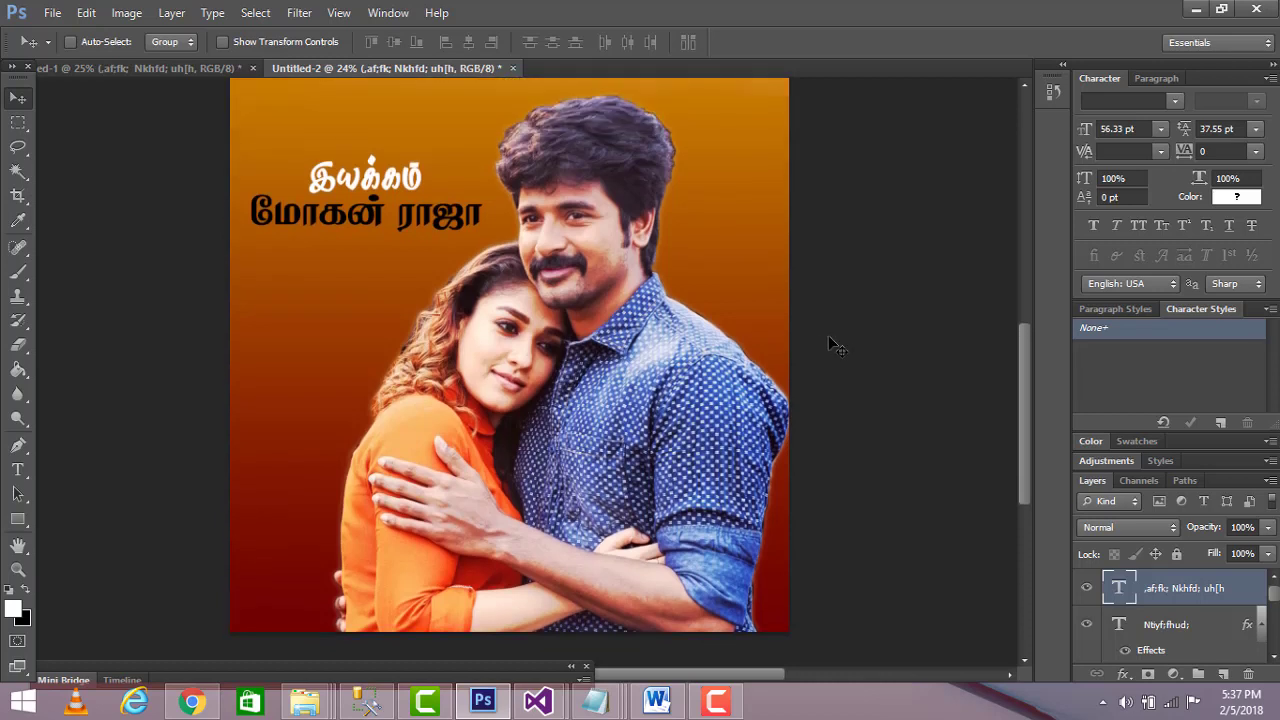
{"action": "scroll", "coordinate": [830, 345], "scroll_direction": "up", "scroll_amount": 7}
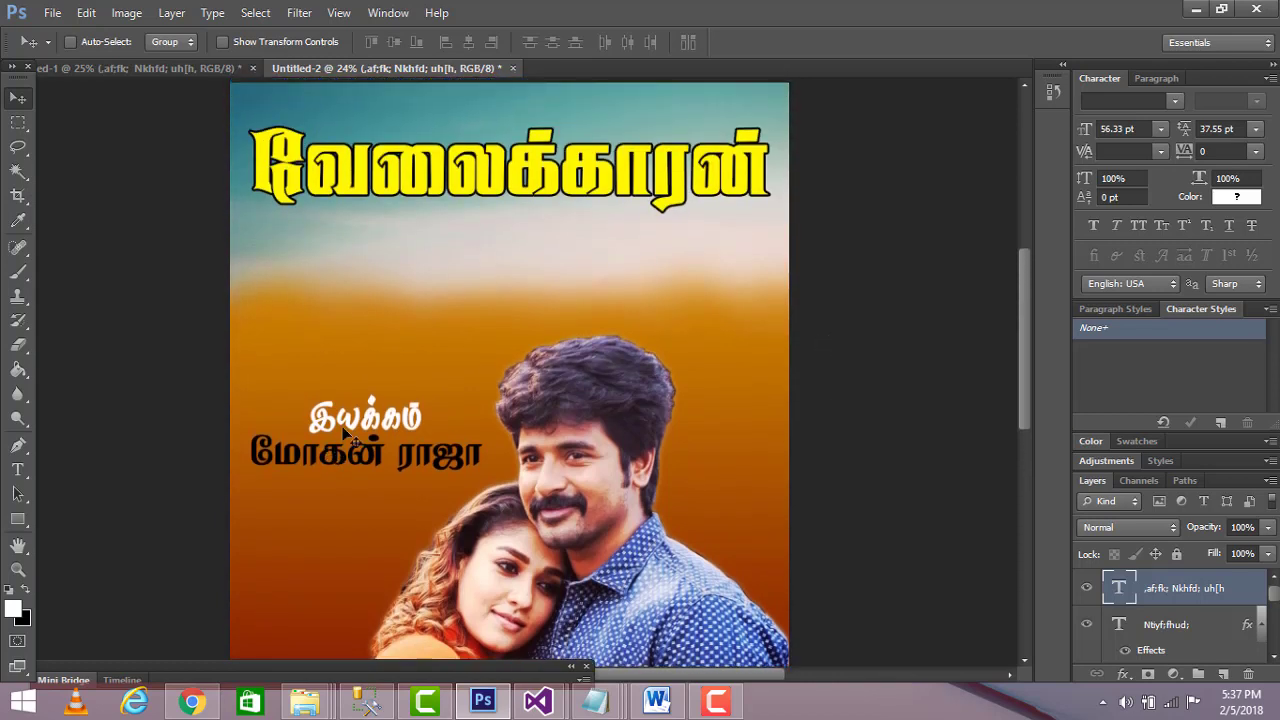
{"action": "left_click_drag", "start_coordinate": [342, 428], "coordinate": [335, 374]}
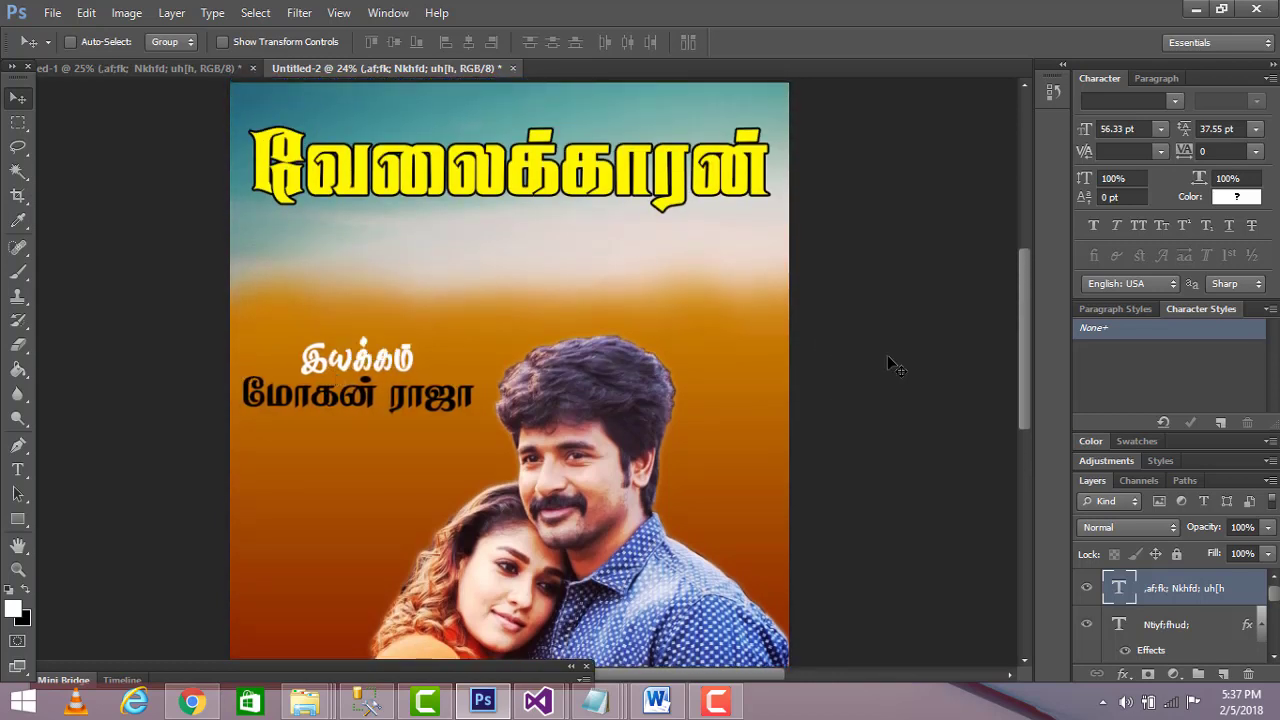
{"action": "scroll", "coordinate": [905, 380], "scroll_direction": "down", "scroll_amount": 4}
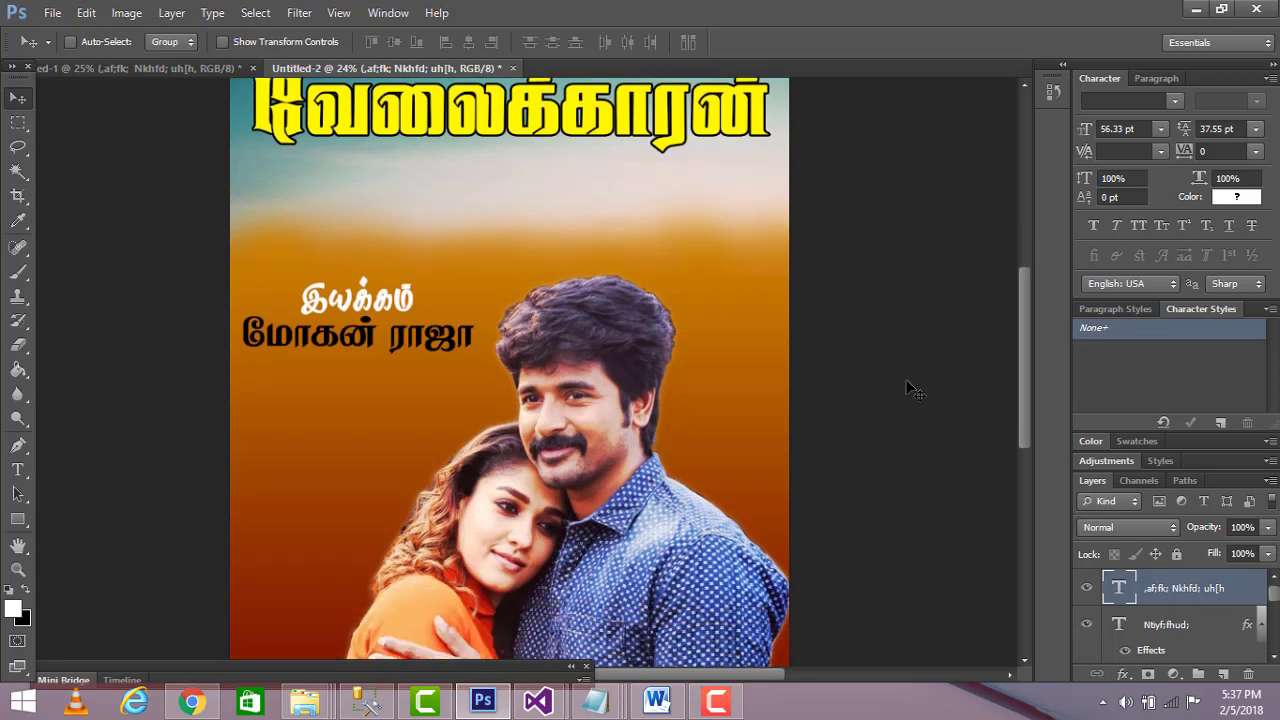
{"action": "scroll", "coordinate": [905, 380], "scroll_direction": "up", "scroll_amount": 4}
{"action": "scroll", "coordinate": [910, 390], "scroll_direction": "up", "scroll_amount": 2}
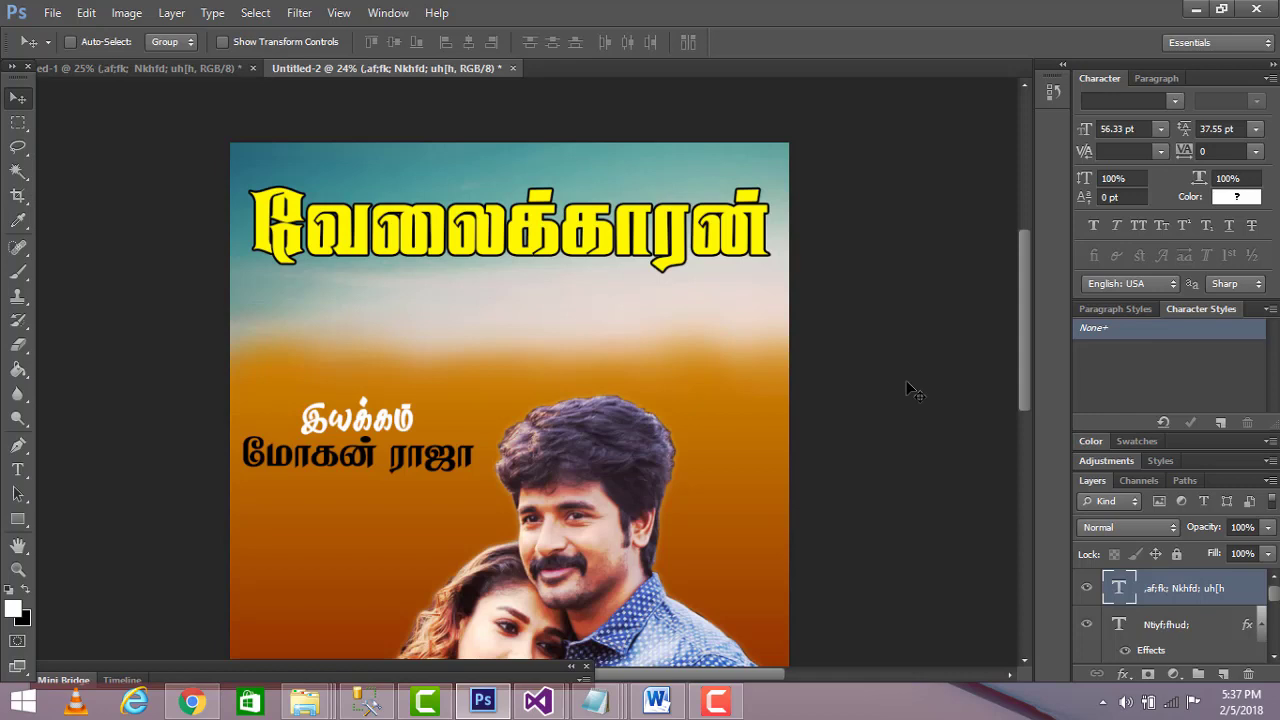
{"action": "scroll", "coordinate": [912, 390], "scroll_direction": "down", "scroll_amount": 6}
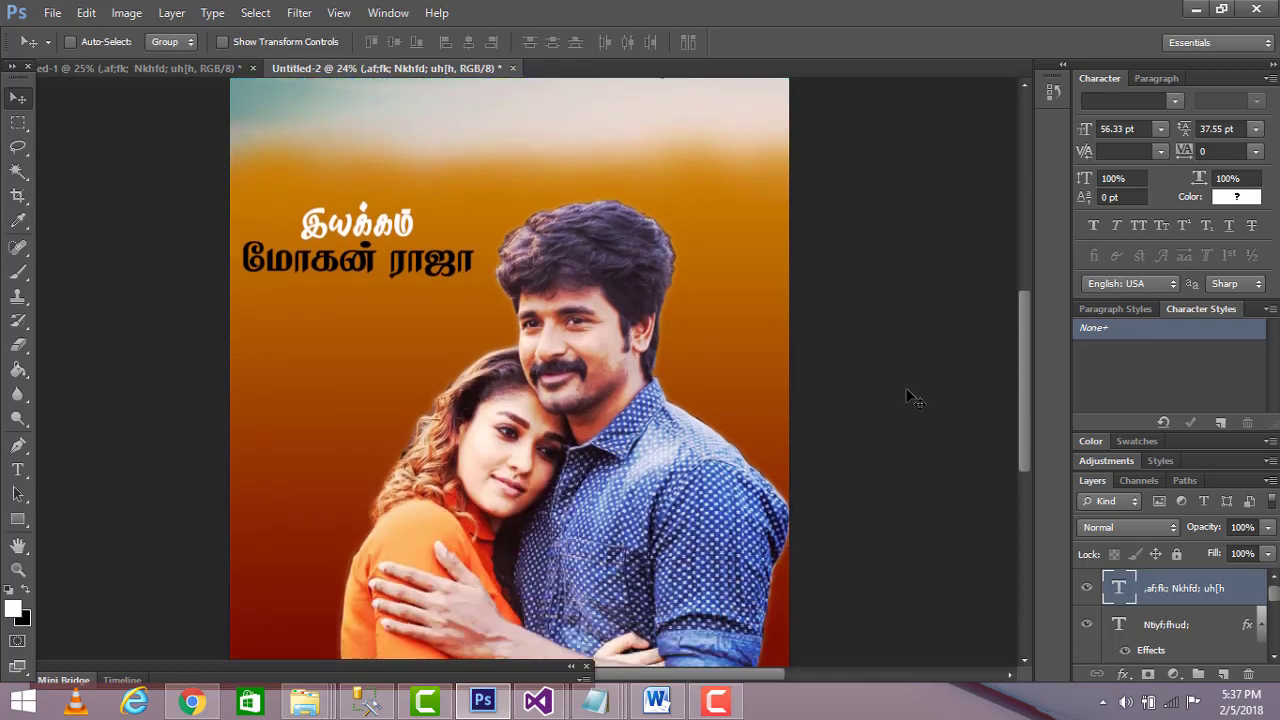
{"action": "scroll", "coordinate": [912, 397], "scroll_direction": "up", "scroll_amount": 6}
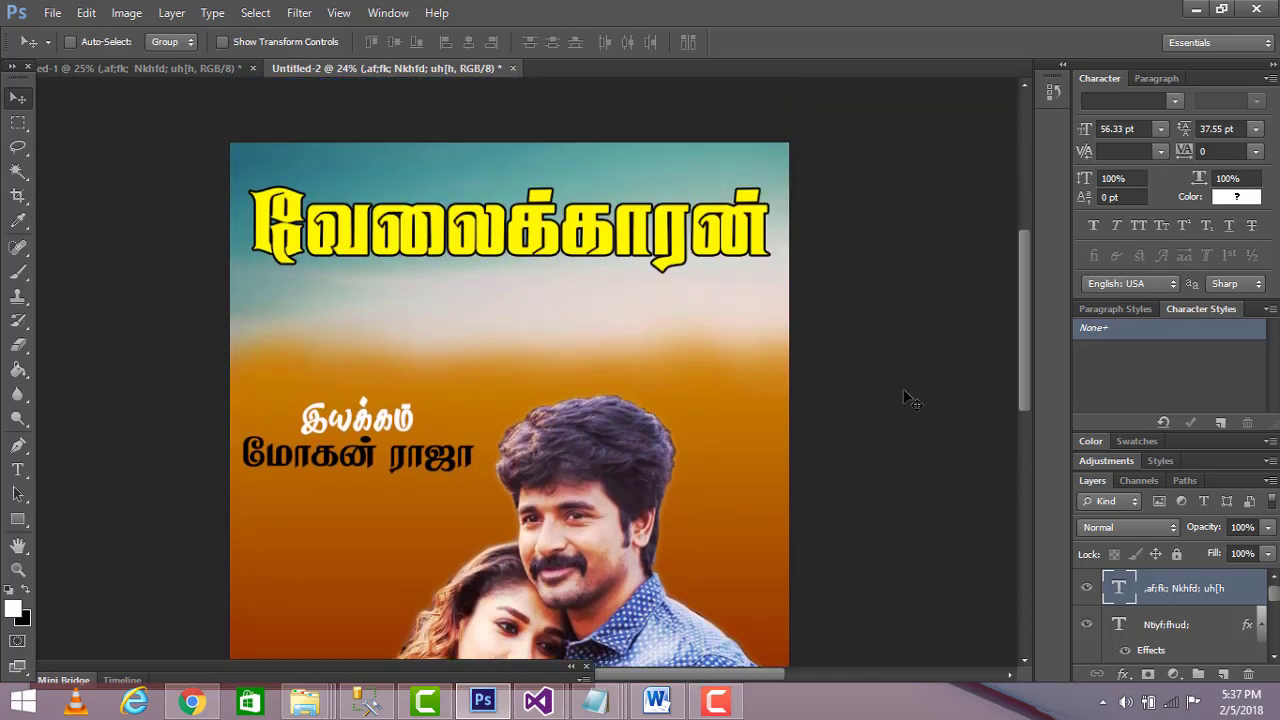
Select the director credit text layer and open its layer style settings.
{"action": "right_click", "coordinate": [337, 463]}
{"action": "left_click", "coordinate": [380, 476]}
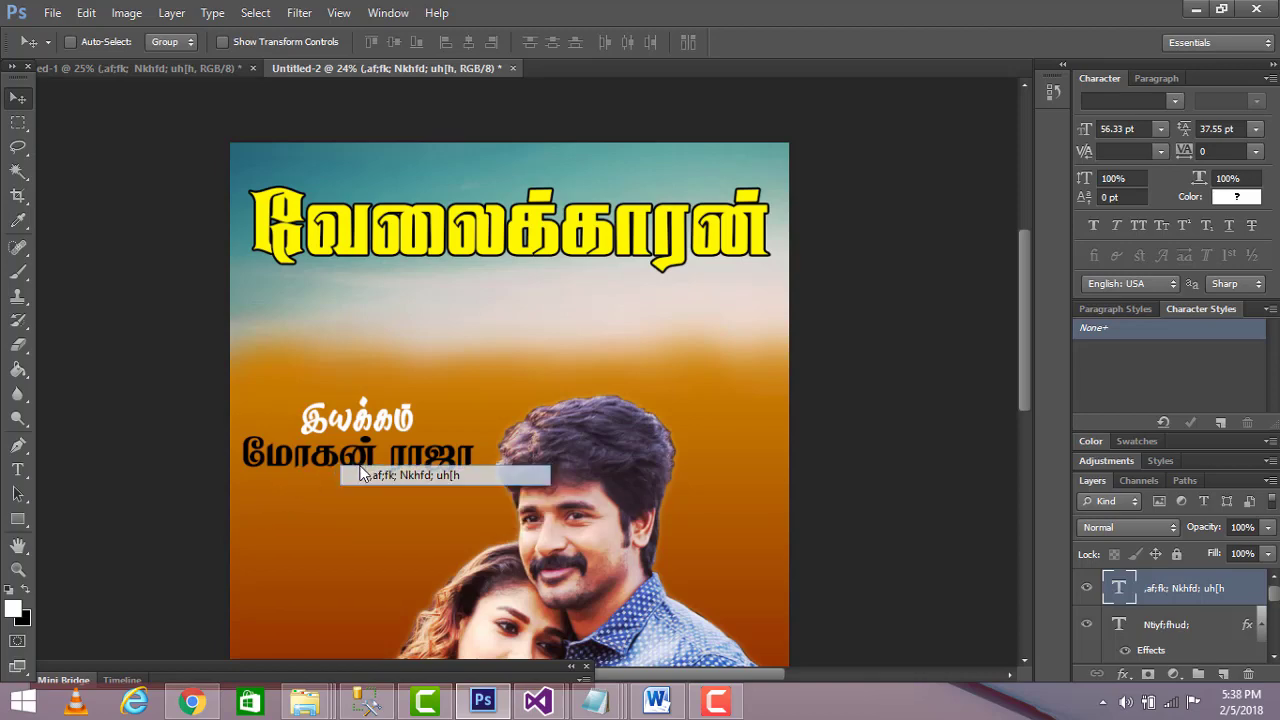
{"action": "double_click", "coordinate": [1238, 592]}
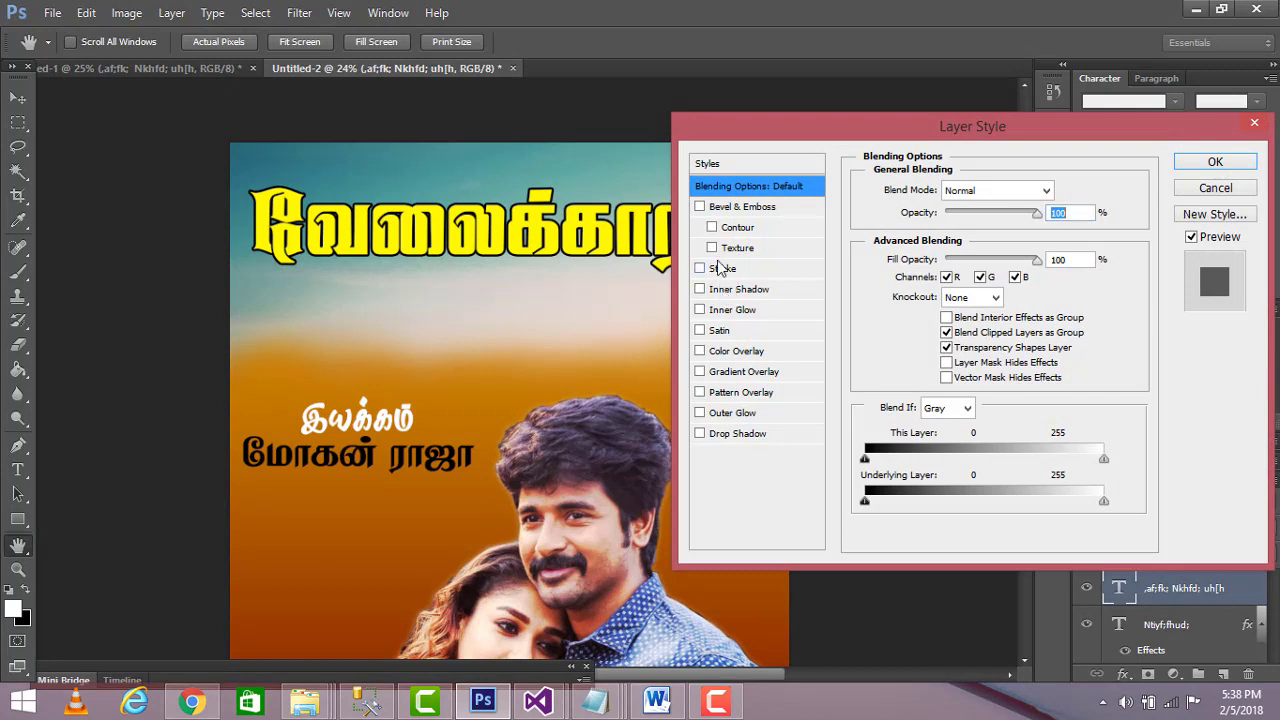
Try a Stroke and a Color Overlay on the director credit, turning each one back off.
{"action": "left_click", "coordinate": [718, 270]}
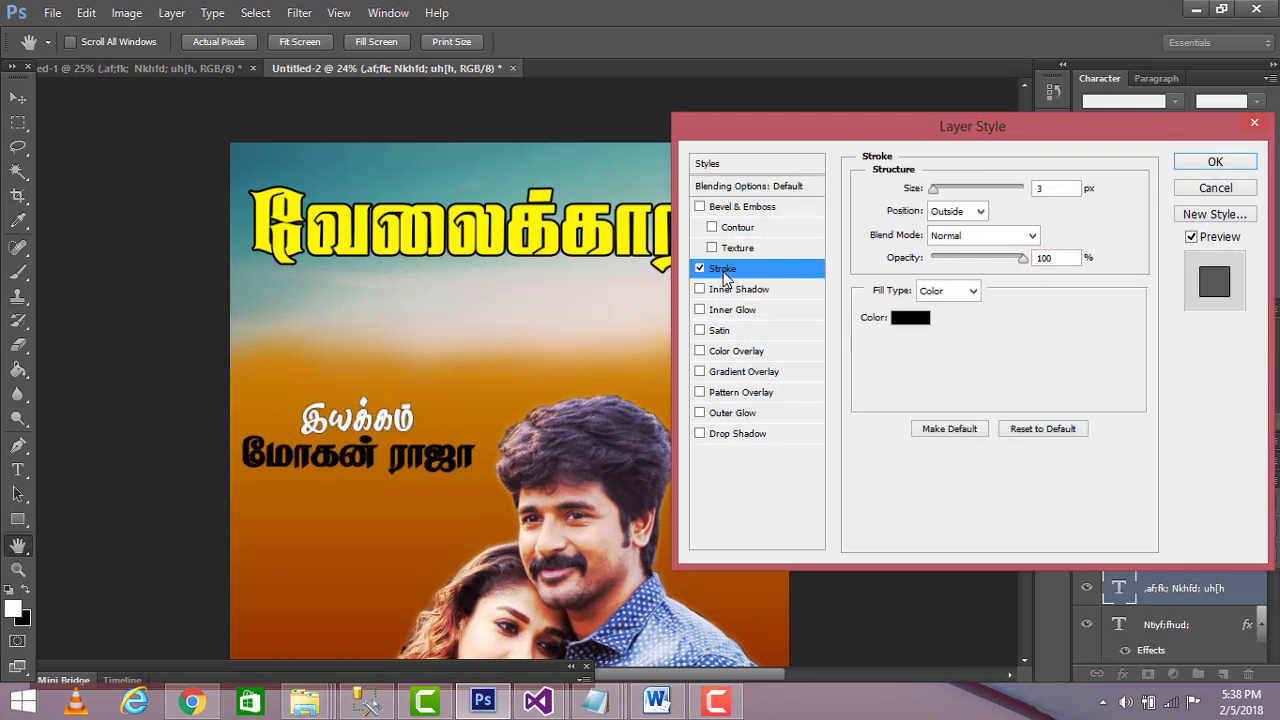
{"action": "left_click", "coordinate": [699, 271]}
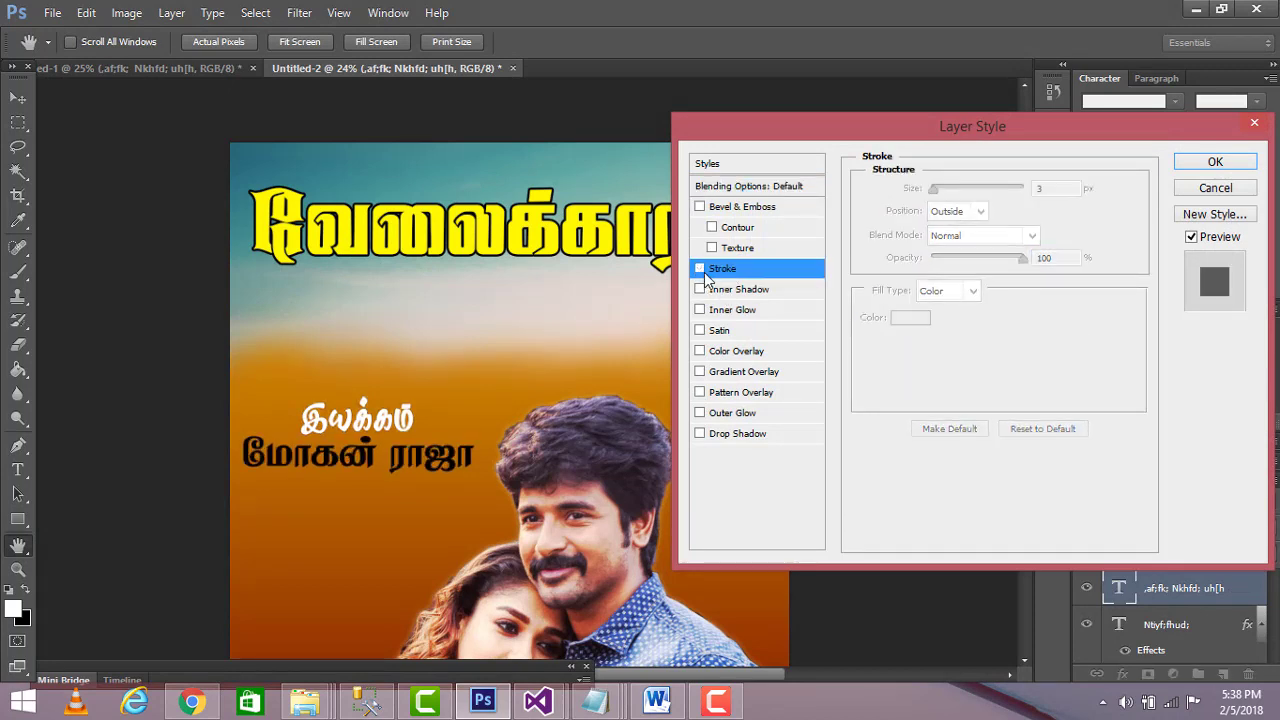
{"action": "left_click", "coordinate": [737, 352]}
{"action": "left_click", "coordinate": [699, 351]}
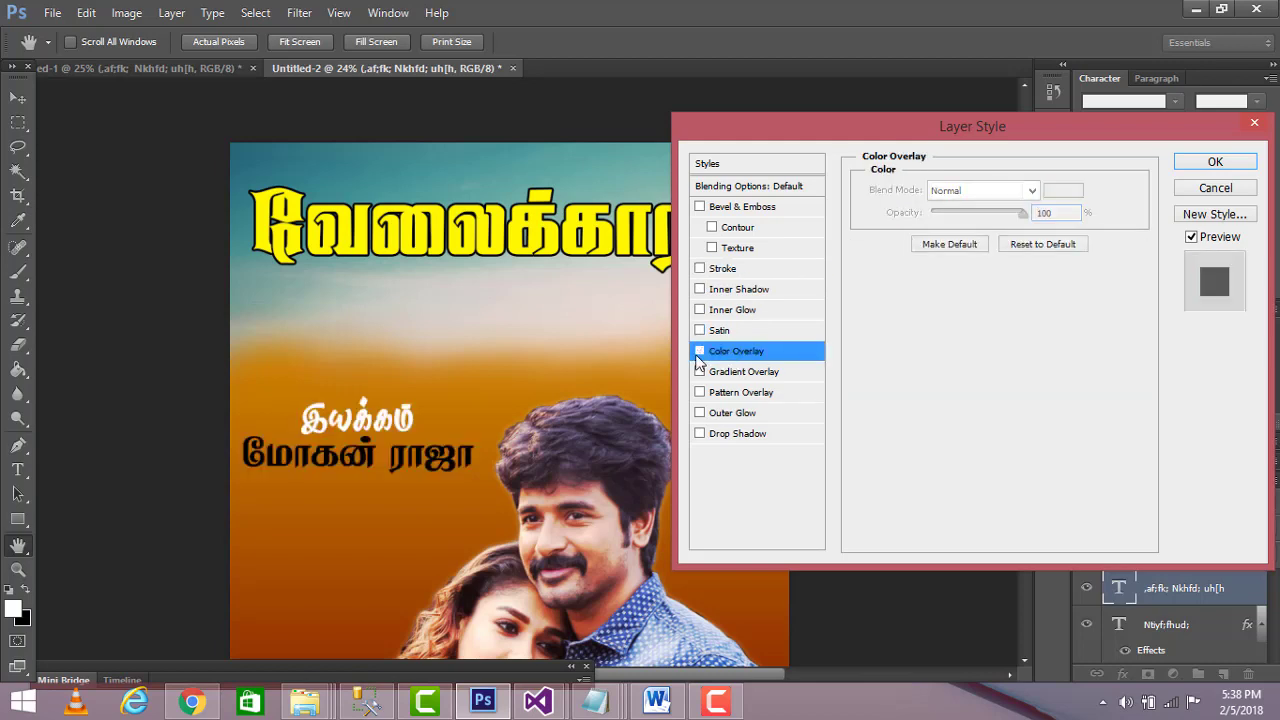
Try an Outer Glow together with Bevel & Emboss on the director credit, switching the glow back off.
{"action": "left_click", "coordinate": [734, 413]}
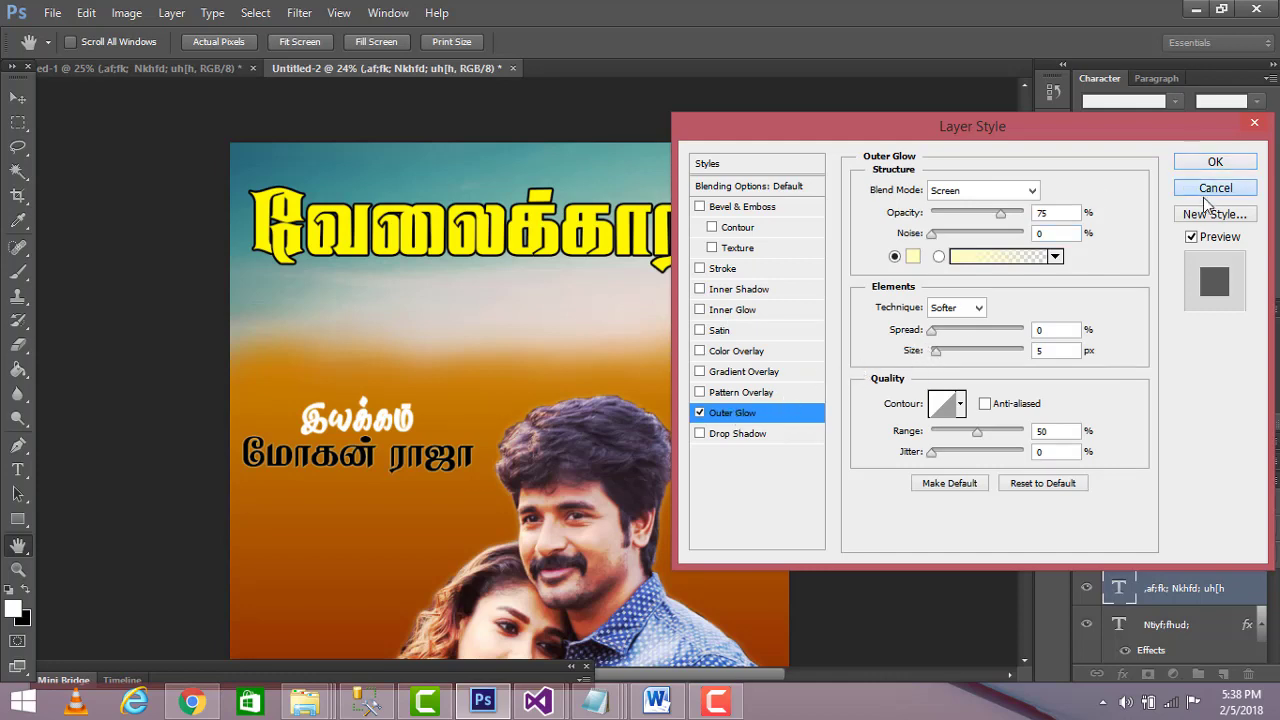
{"action": "left_click", "coordinate": [699, 207]}
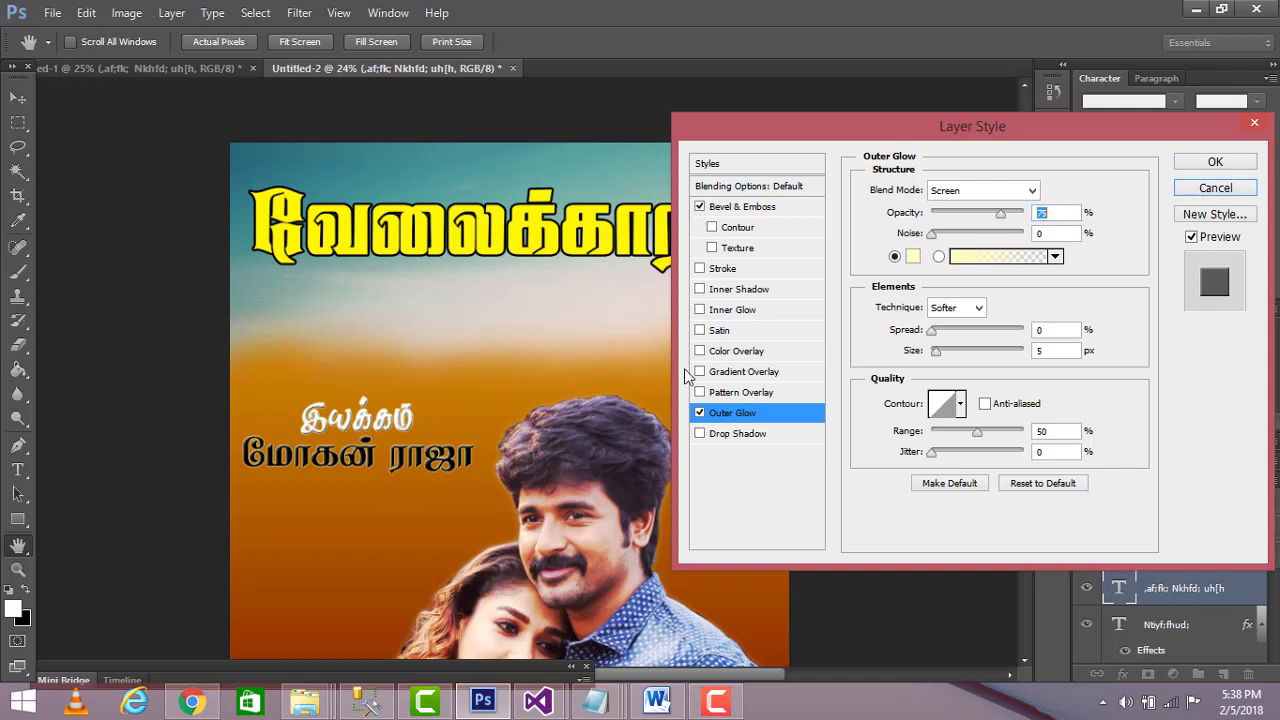
{"action": "left_click", "coordinate": [699, 412]}
Try a Drop Shadow at 0% opacity on the beveled director credit, and turn off both the shadow and the bevel.
{"action": "left_click", "coordinate": [699, 433]}
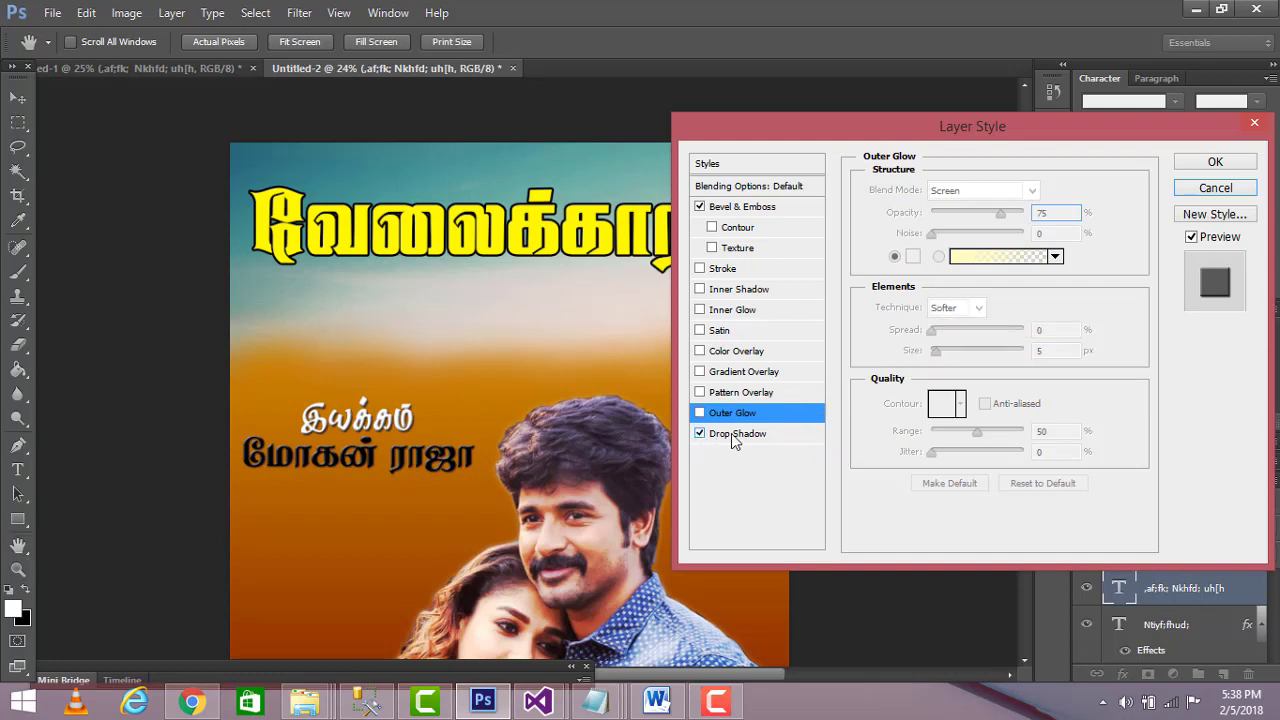
{"action": "left_click", "coordinate": [750, 433]}
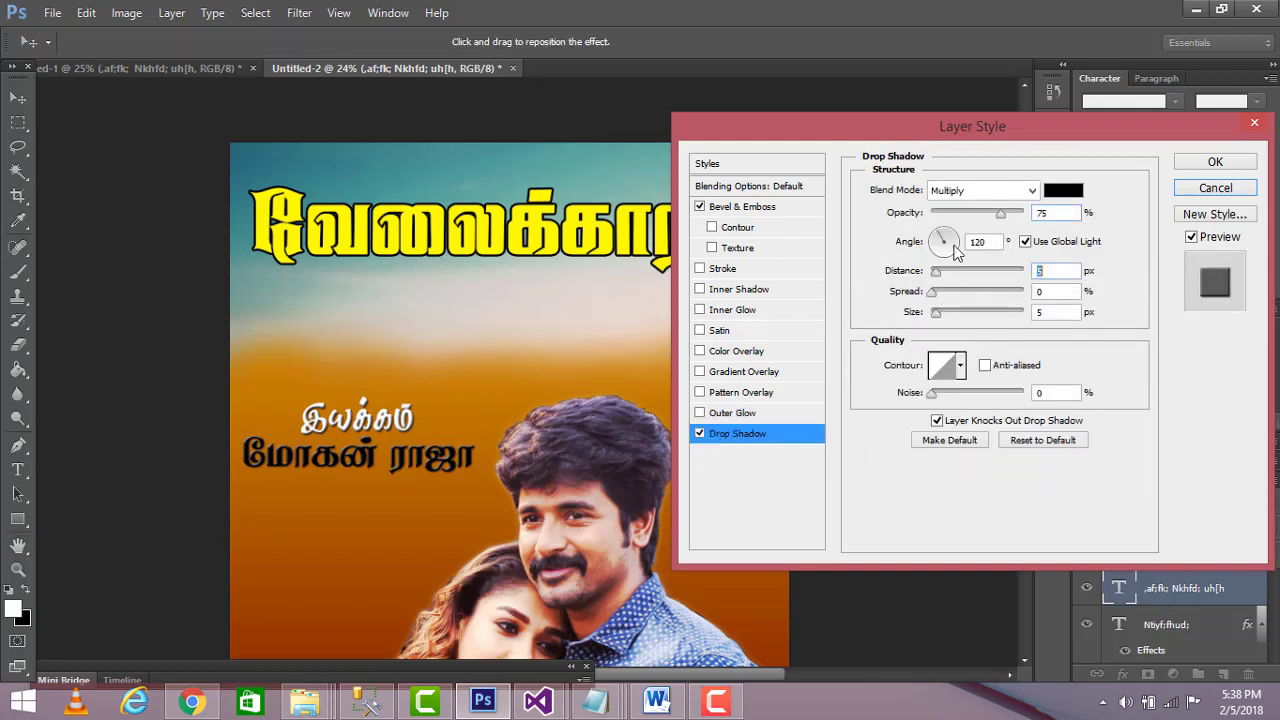
{"action": "left_click_drag", "start_coordinate": [1000, 214], "coordinate": [925, 235]}
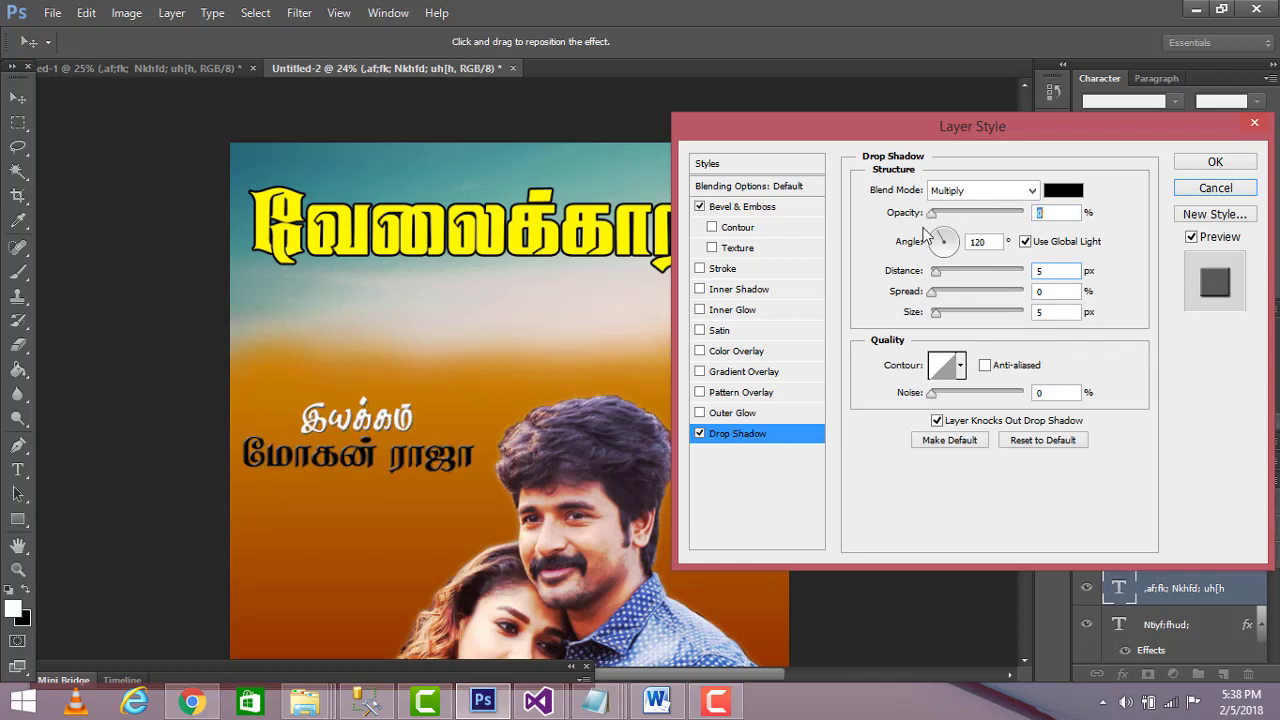
{"action": "left_click", "coordinate": [699, 434]}
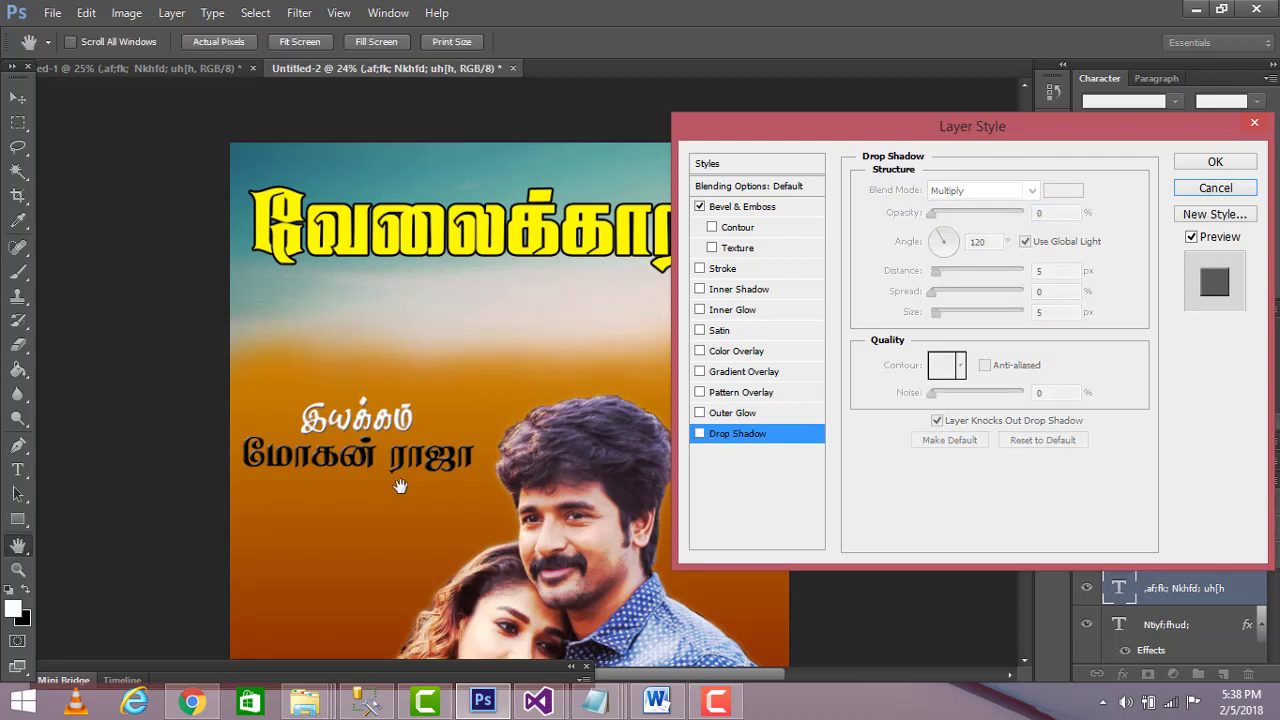
{"action": "left_click", "coordinate": [700, 207]}
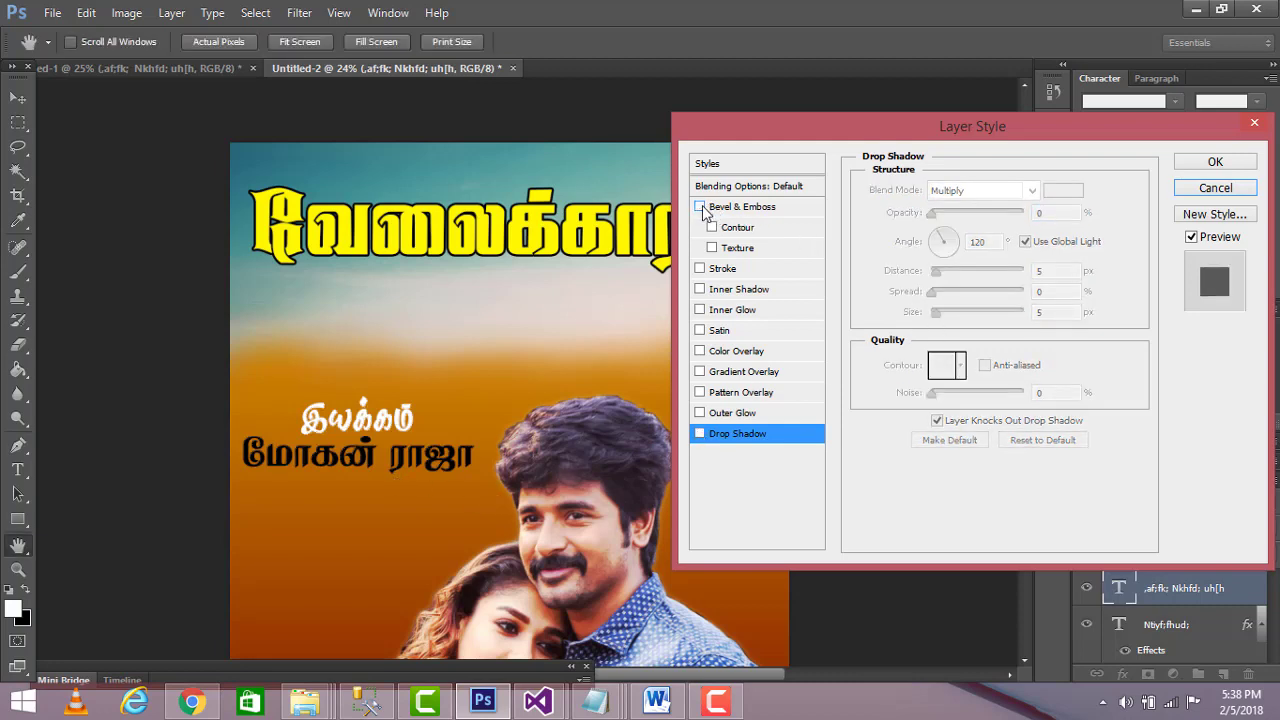
Apply a faint black Multiply Drop Shadow to the director credit, with low opacity and 5 px distance and size.
{"action": "left_click", "coordinate": [699, 433]}
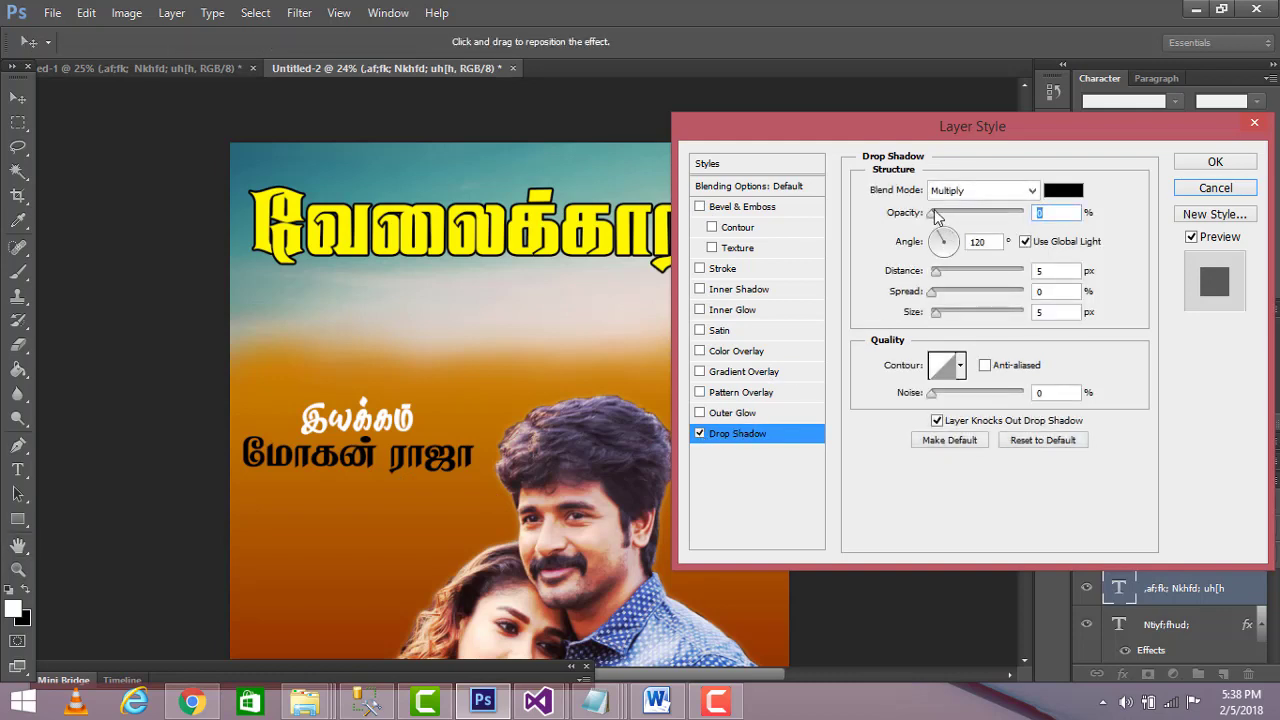
{"action": "left_click_drag", "start_coordinate": [935, 216], "coordinate": [955, 220]}
{"action": "left_click", "coordinate": [1183, 165]}
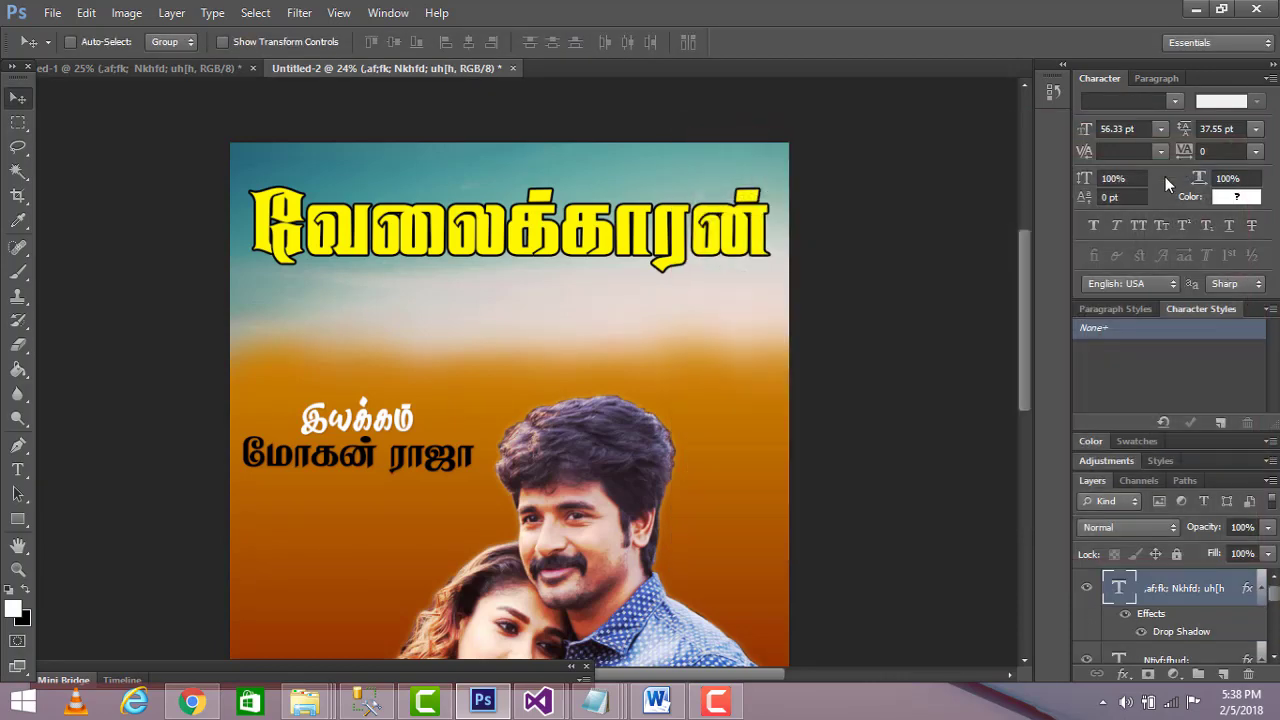
Move the director credit slightly down toward the man's face and check its placement across the whole poster.
{"action": "scroll", "coordinate": [685, 390], "scroll_direction": "down", "scroll_amount": 3}
{"action": "scroll", "coordinate": [686, 408], "scroll_direction": "down", "scroll_amount": 2}
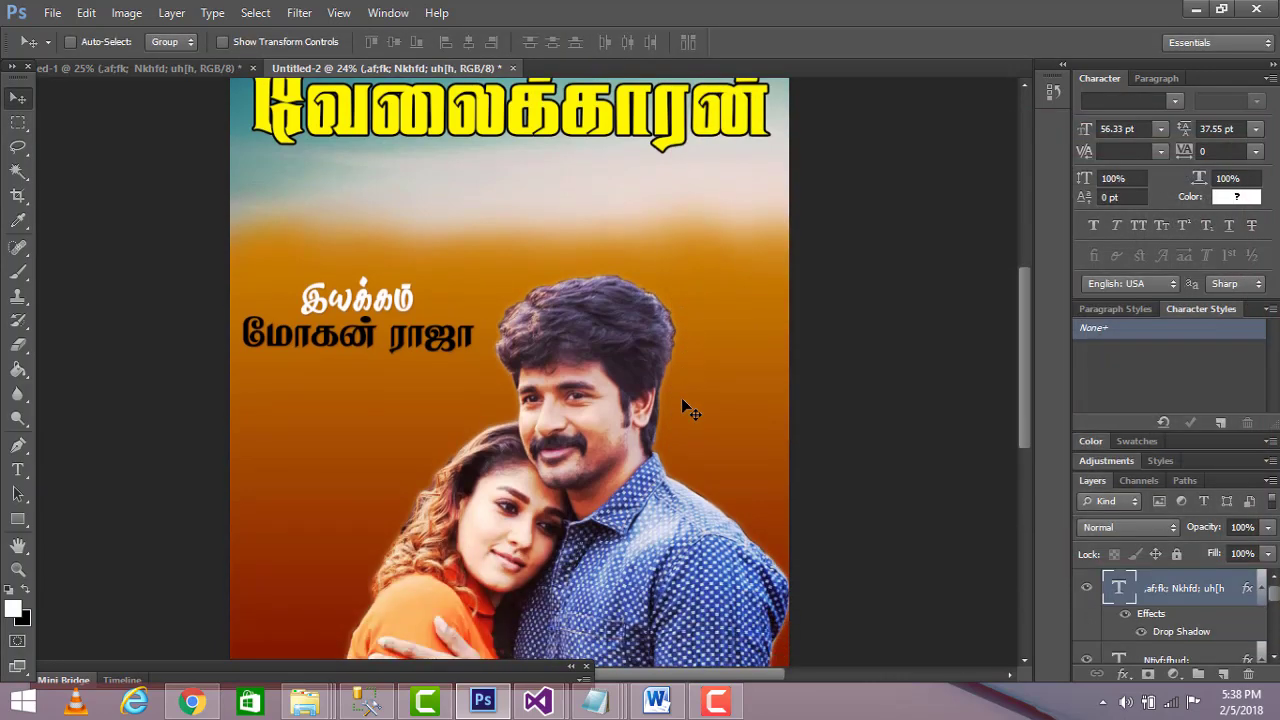
{"action": "left_click_drag", "start_coordinate": [452, 369], "coordinate": [462, 395]}
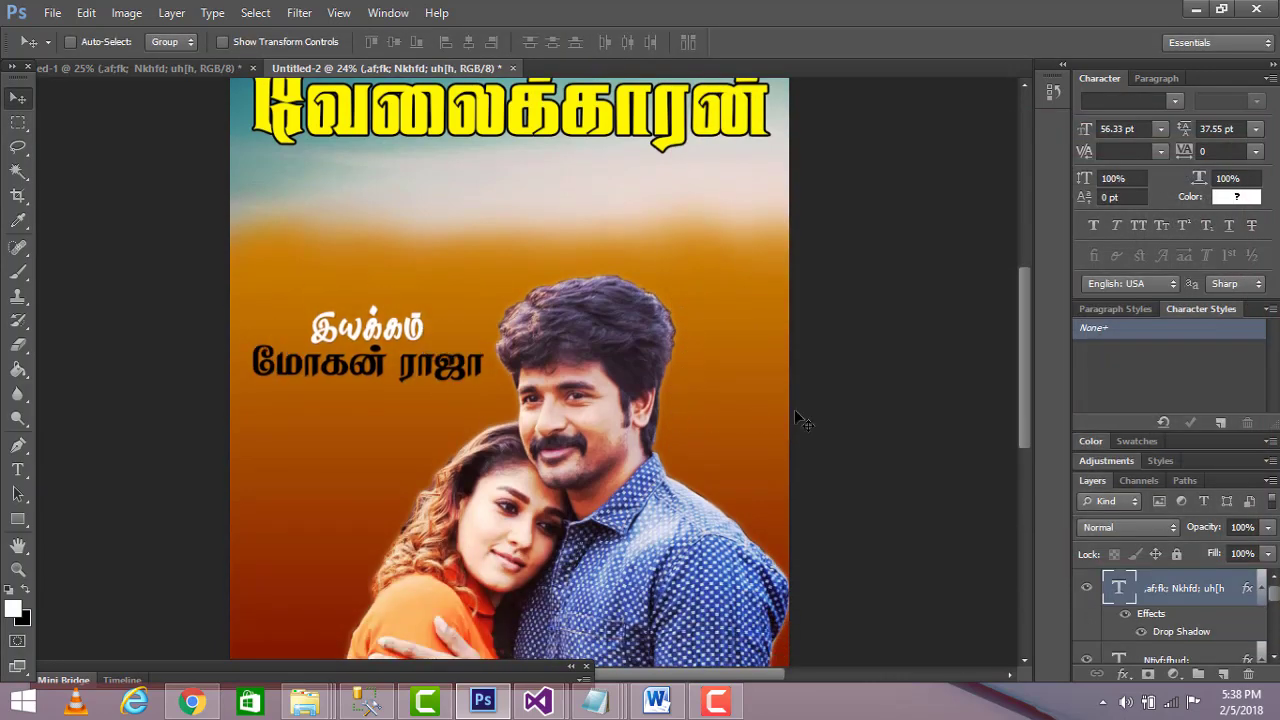
{"action": "scroll", "coordinate": [800, 425], "scroll_direction": "down", "scroll_amount": 6}
{"action": "scroll", "coordinate": [803, 427], "scroll_direction": "up", "scroll_amount": 9}
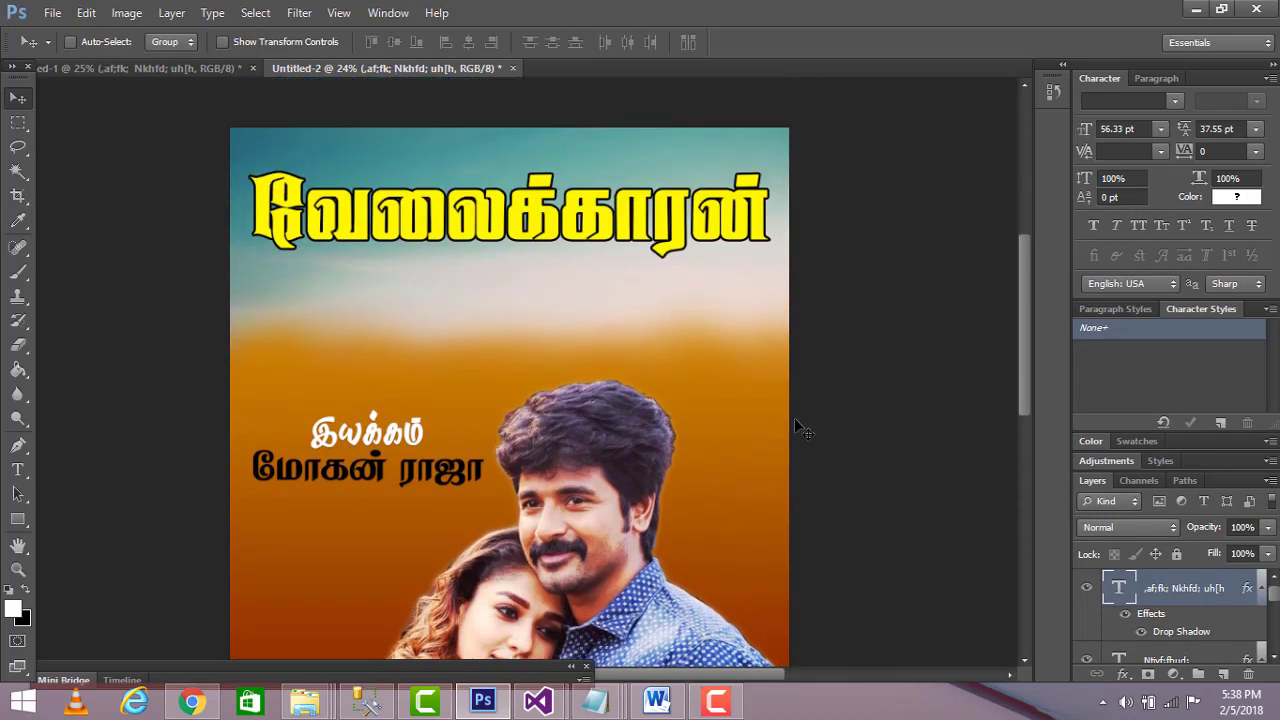
{"action": "scroll", "coordinate": [800, 428], "scroll_direction": "down", "scroll_amount": 1}
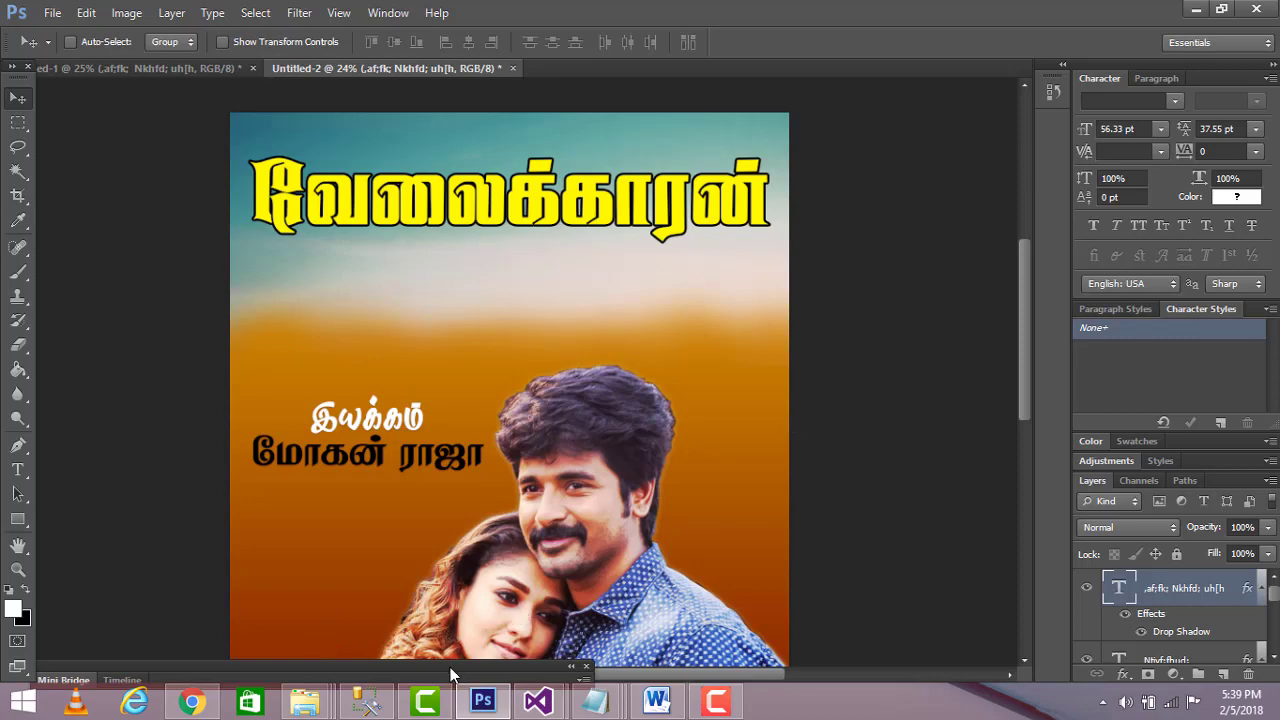
{"action": "left_click", "coordinate": [425, 703]}
{"action": "left_click", "coordinate": [425, 705]}
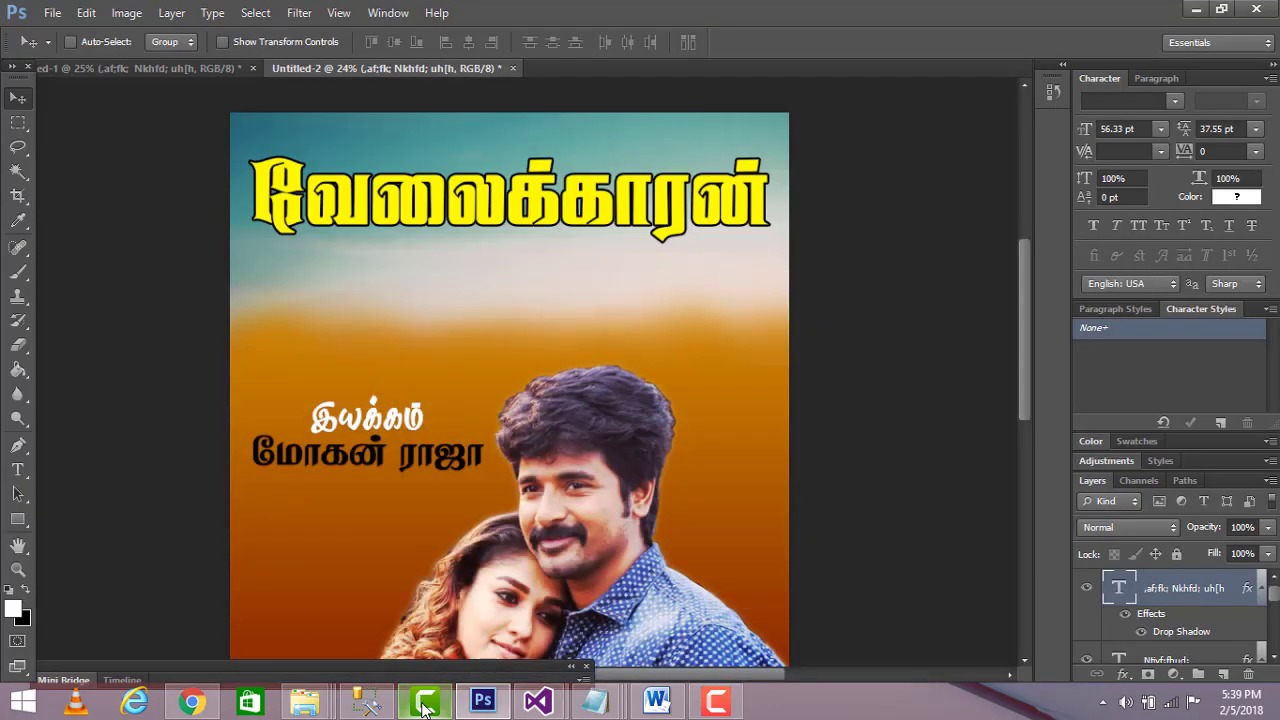
{"action": "left_click", "coordinate": [715, 703]}
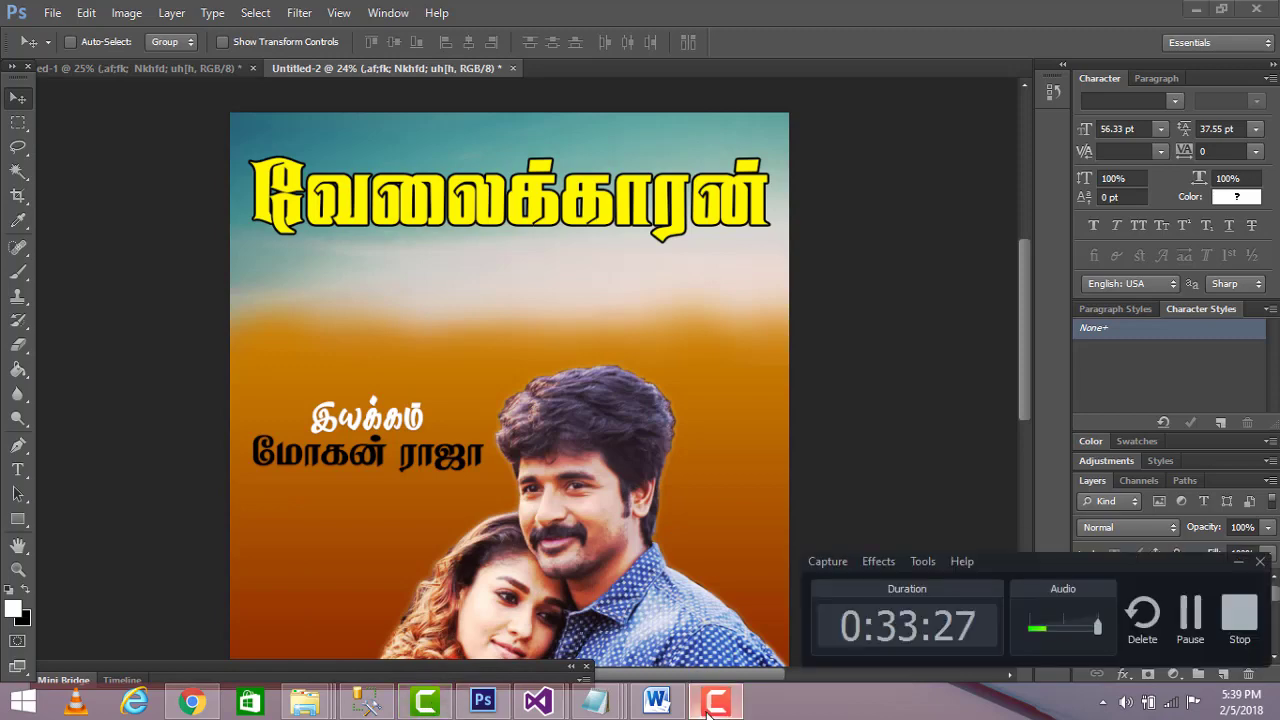